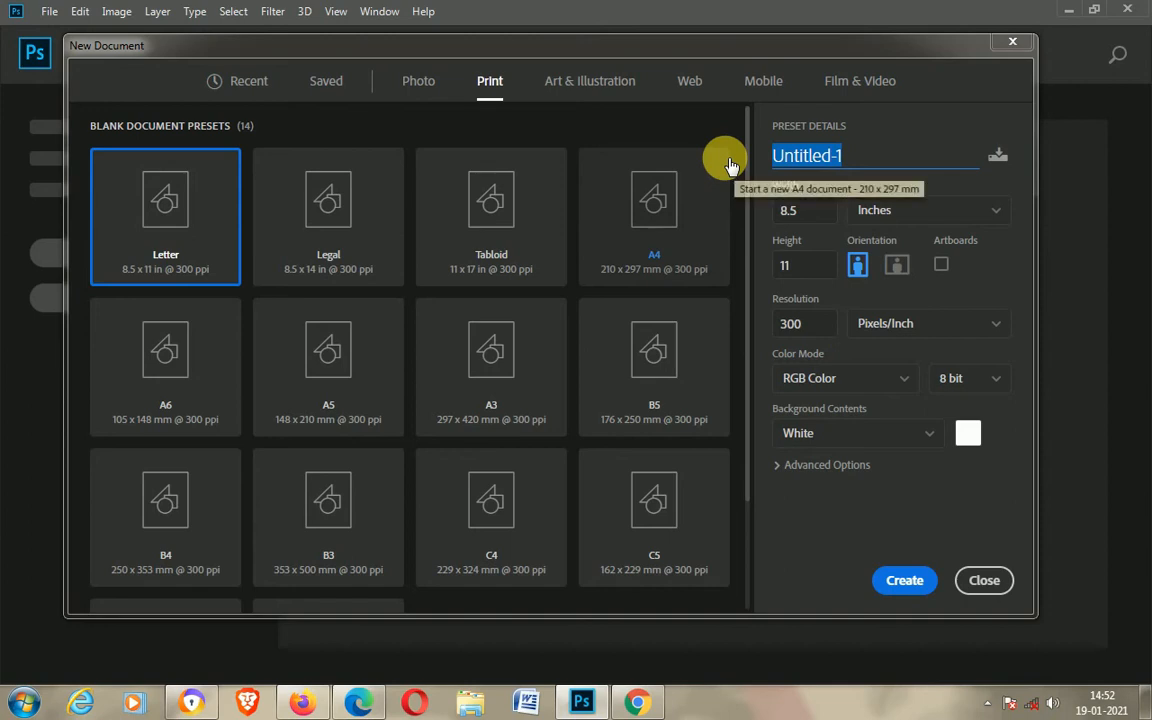
Step: Name the new document Bus Ticket and switch its measurement units to Centimeters
text(Ticket)
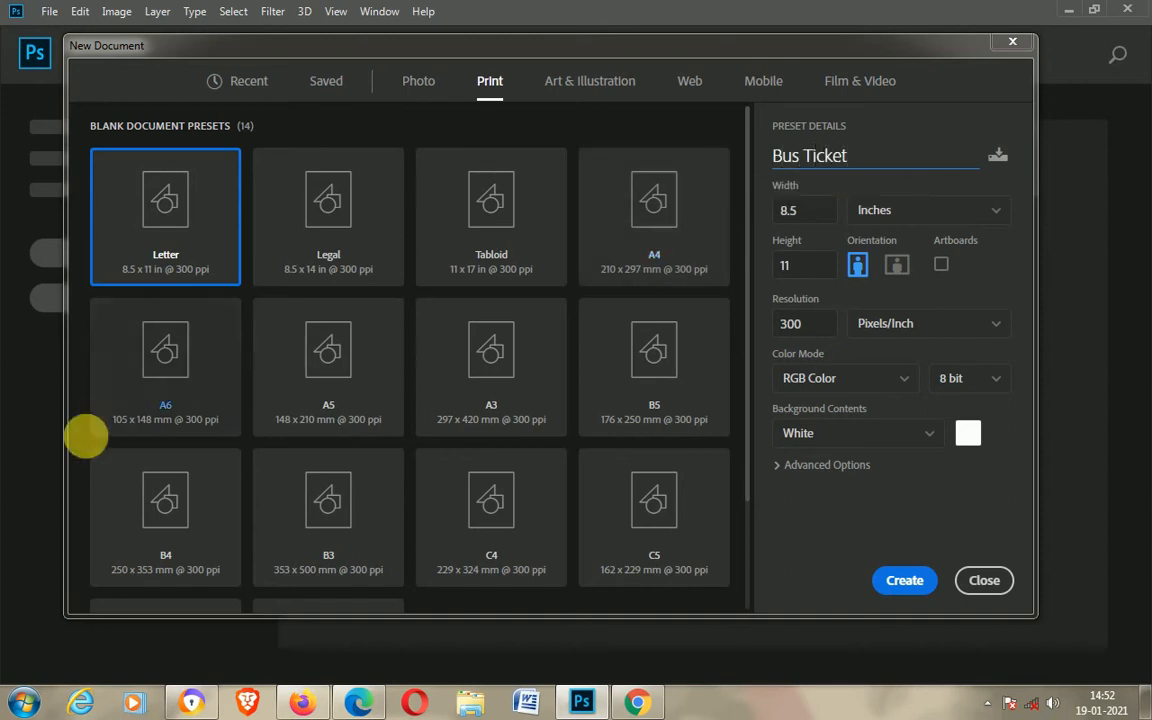
click(880, 210)
click(882, 303)
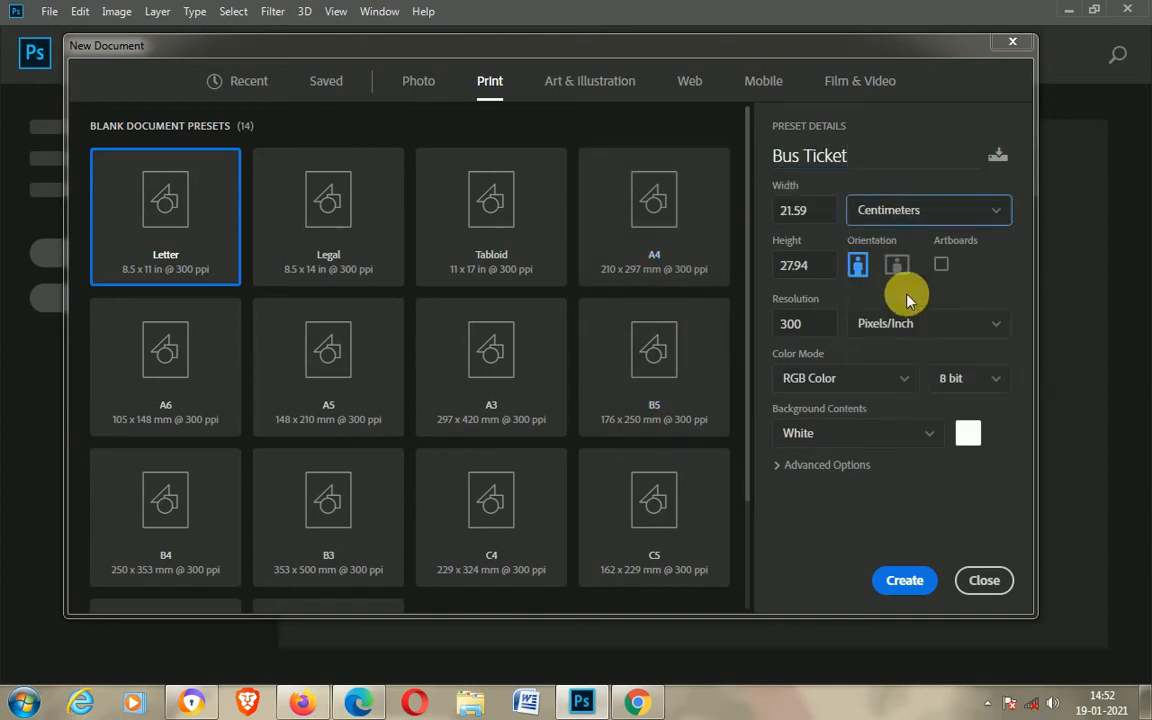
Step: Set the document width to 21 cm and the height to 9.5 cm
double_click(795, 210)
text(21)
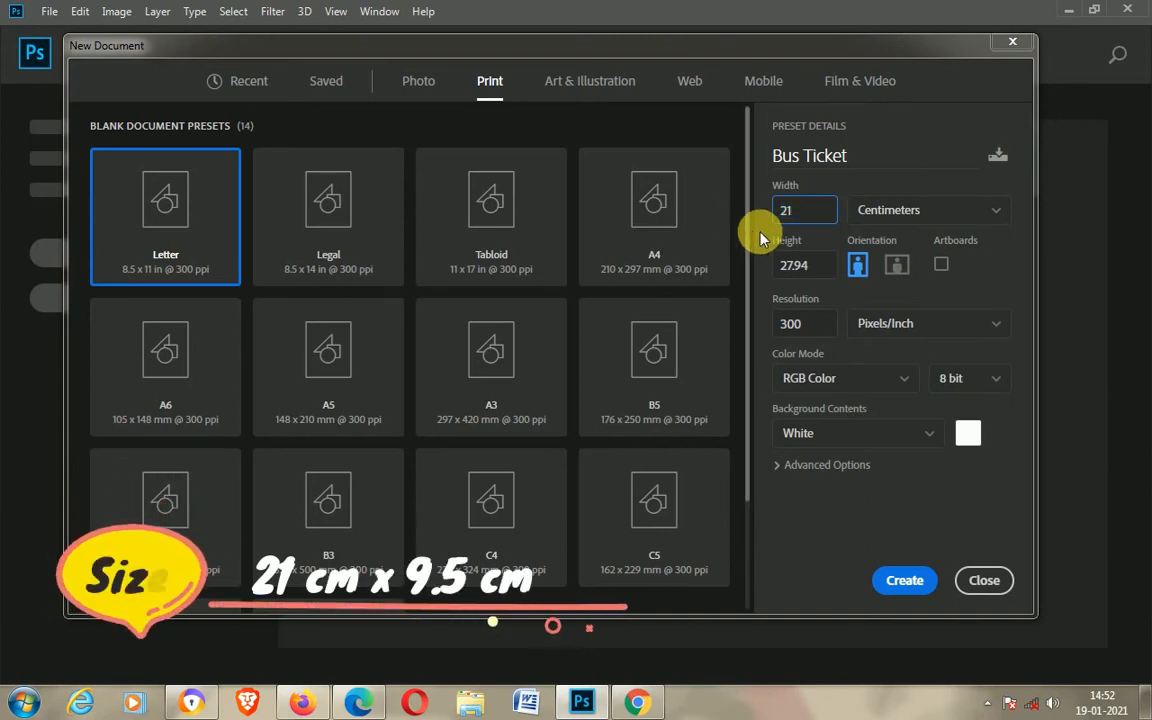
key(Tab)
text(9.5)
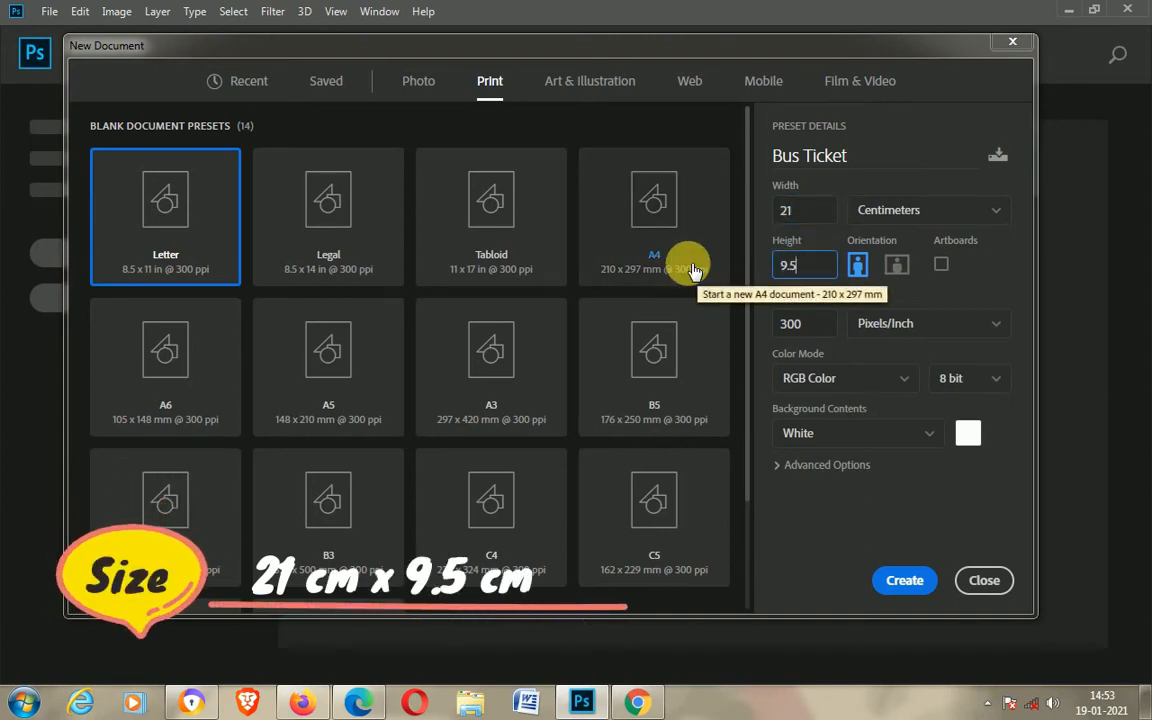
Step: Set the color mode to CMYK Color and create the document
click(885, 379)
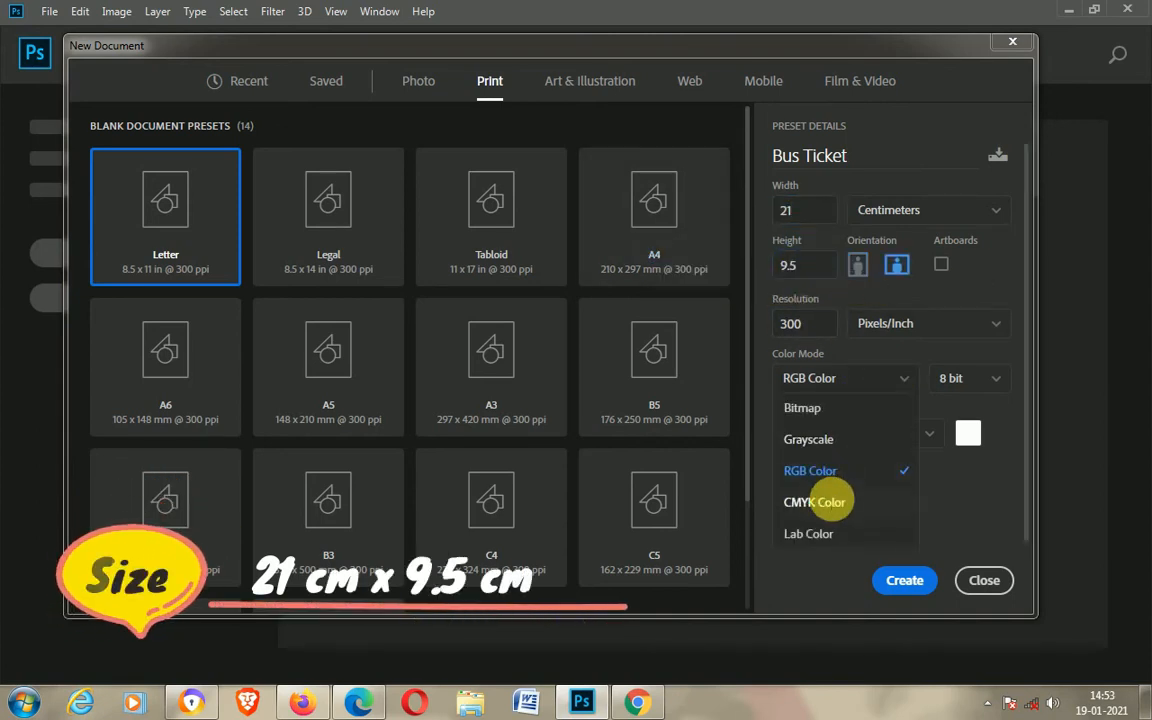
click(814, 502)
double_click(790, 323)
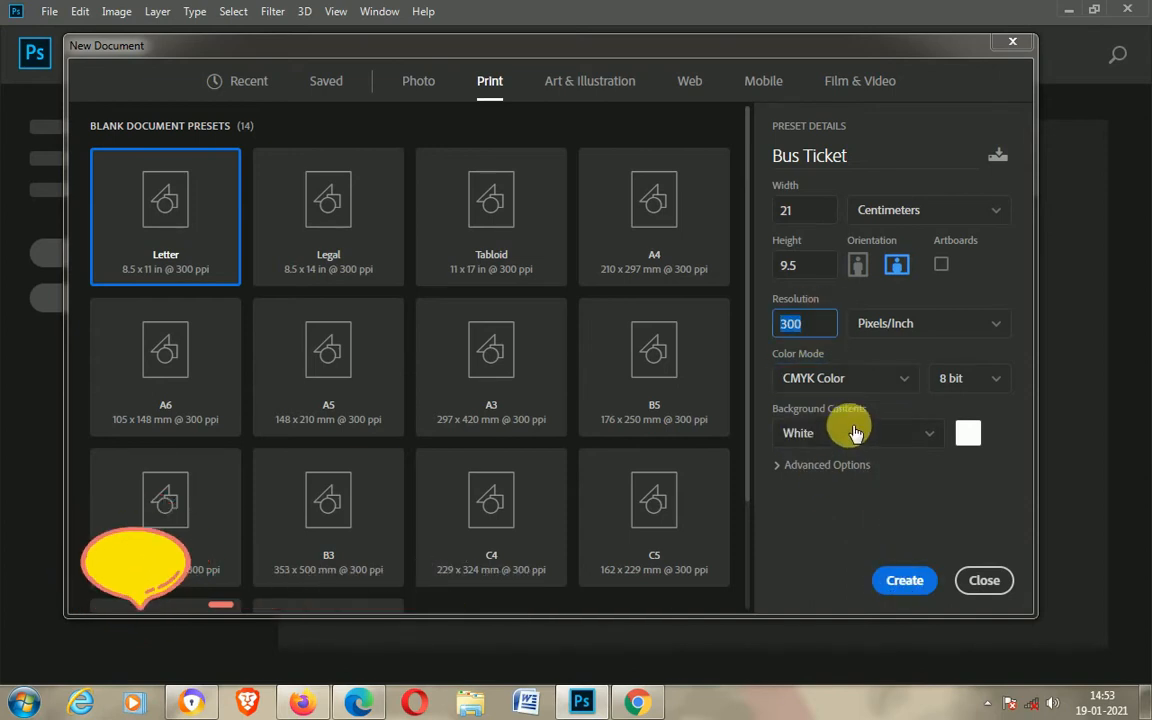
click(904, 579)
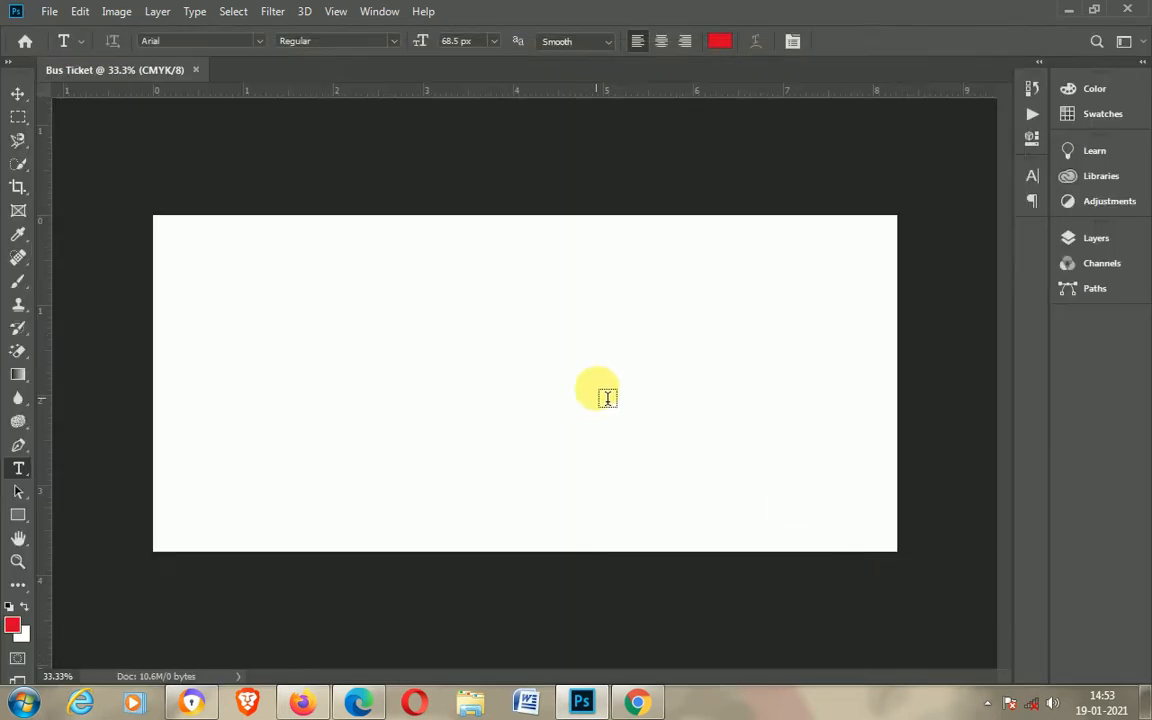
Step: Add guides marking the canvas margins and its horizontal and vertical centre lines
click(17, 191)
drag(462, 97, 486, 384)
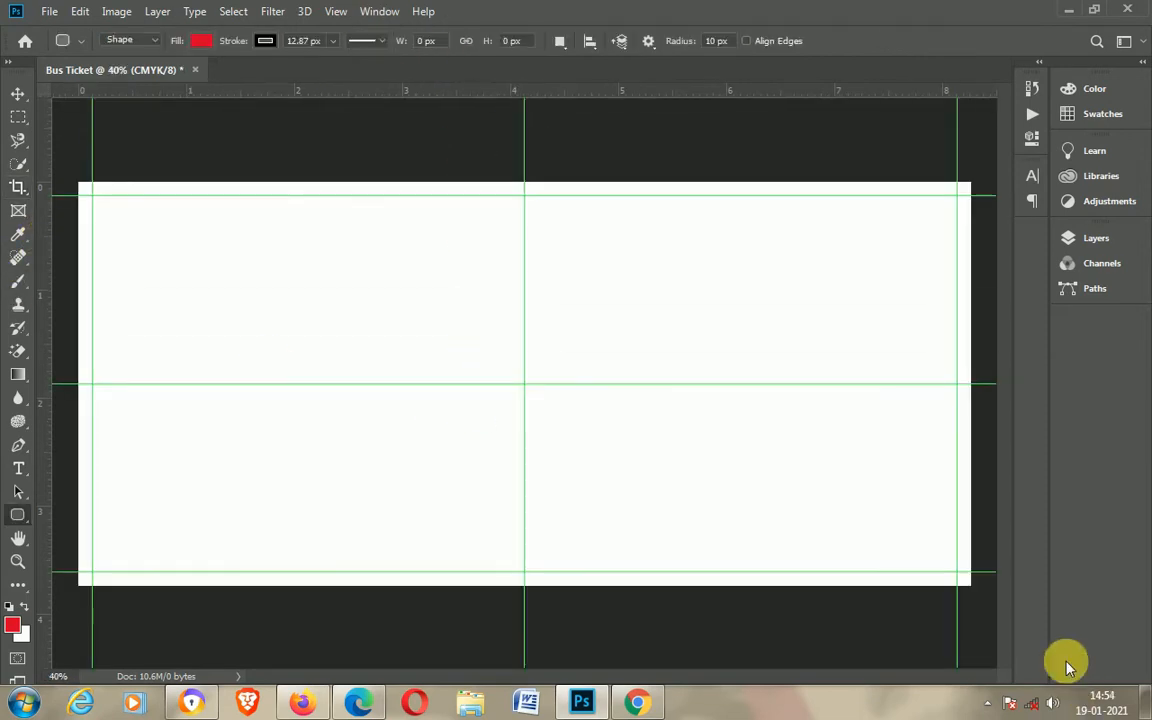
Step: Add a Gradient Fill layer over the background using the Blue preset gradient
click(1097, 240)
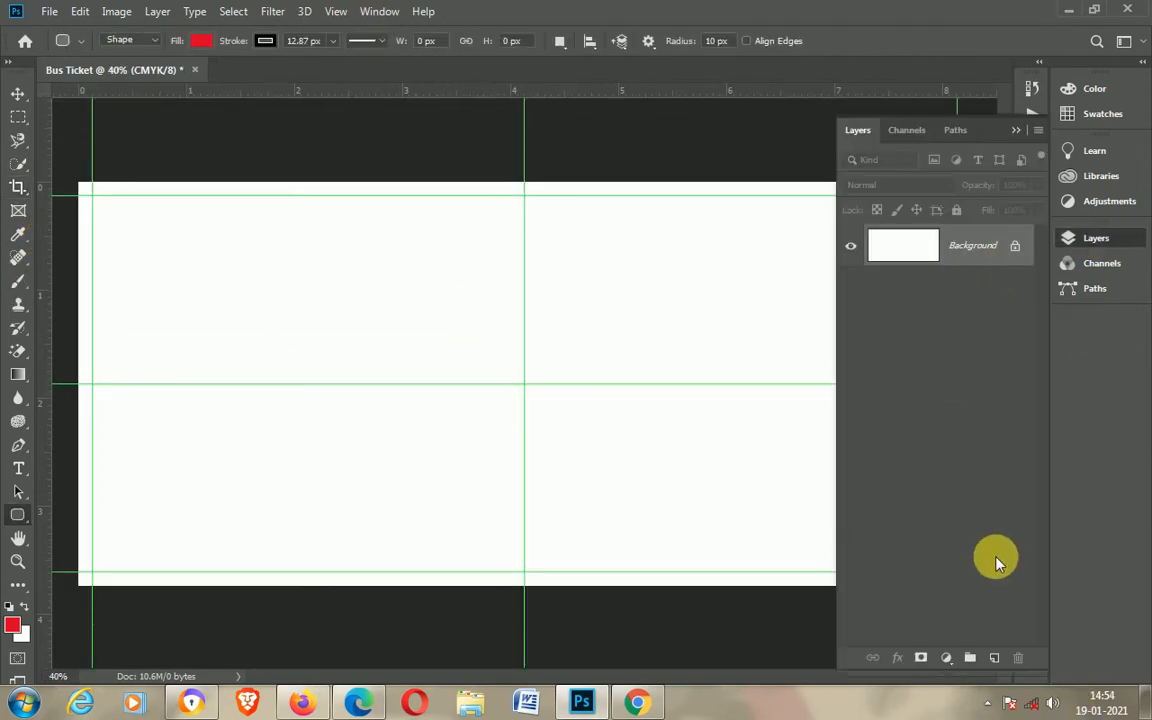
click(947, 660)
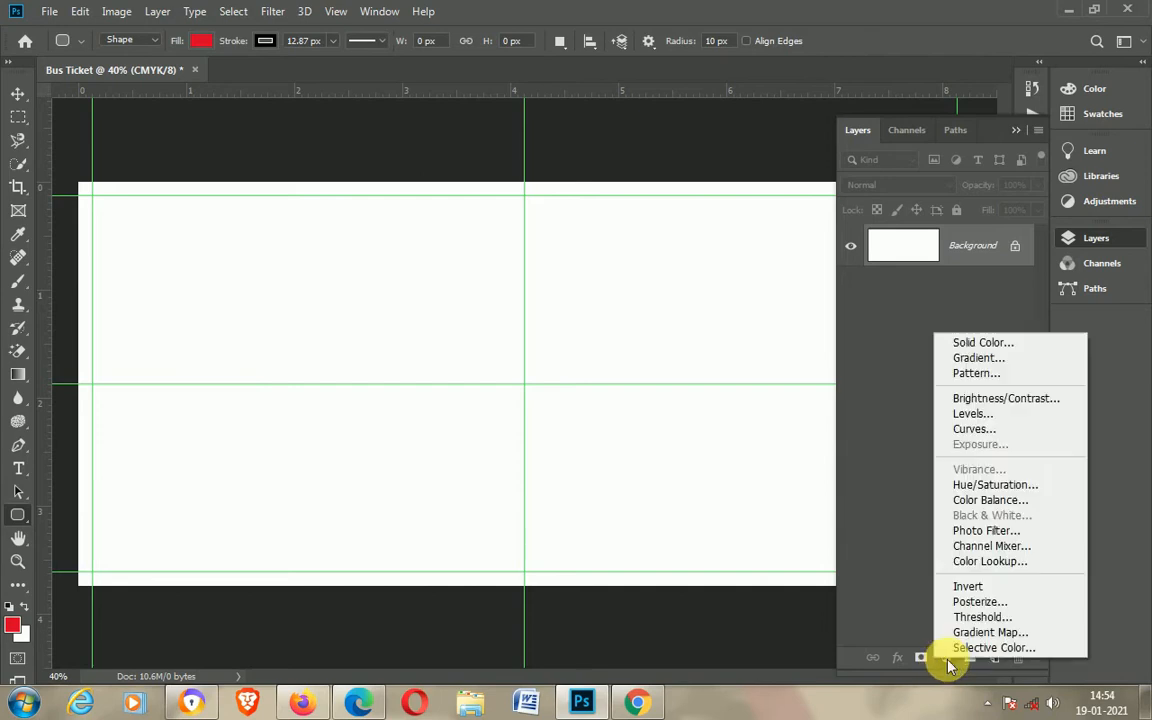
click(984, 363)
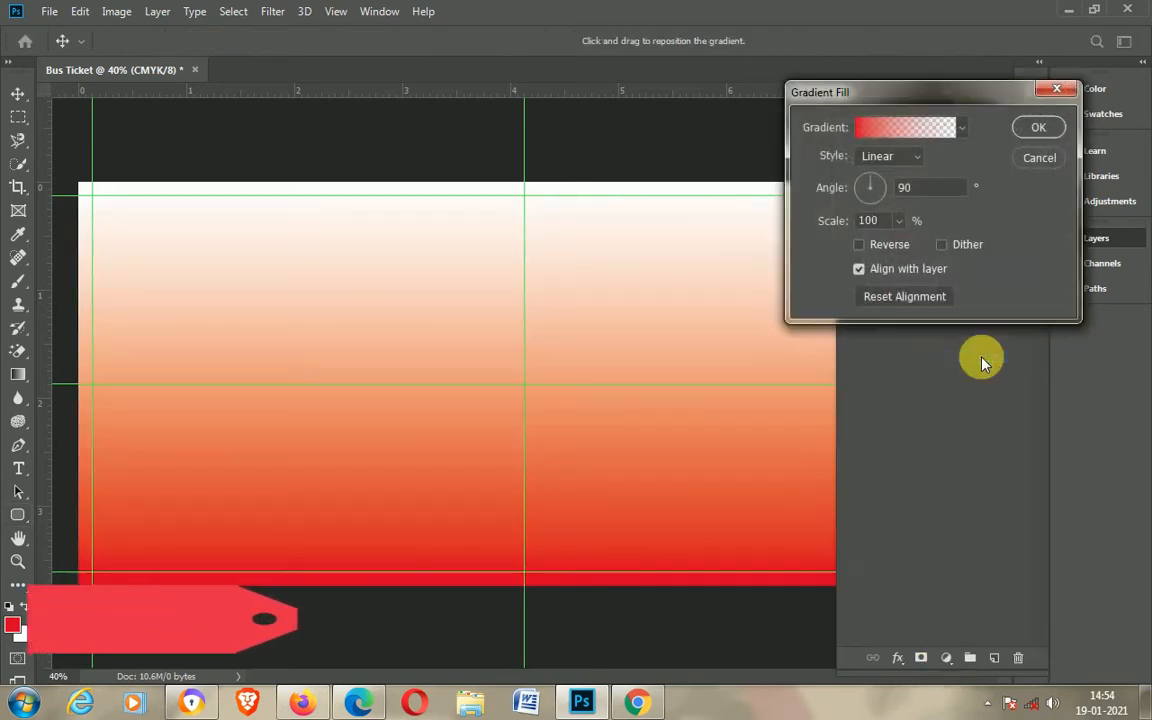
click(908, 130)
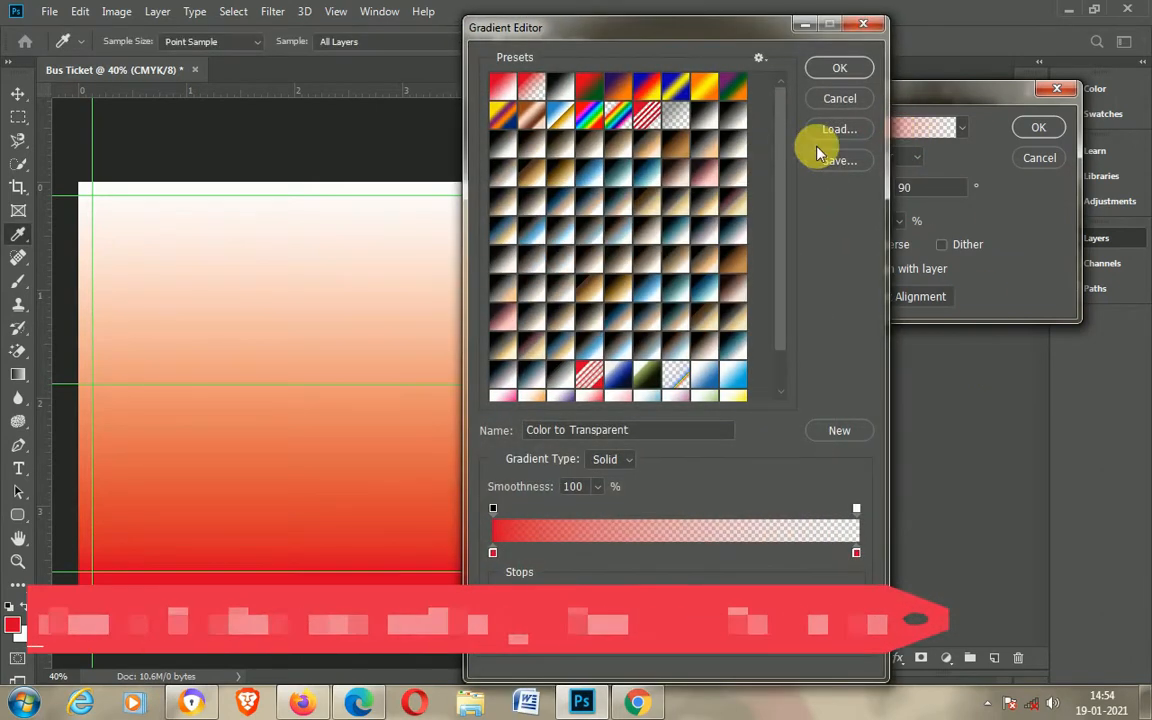
scroll(700, 315, down, 1)
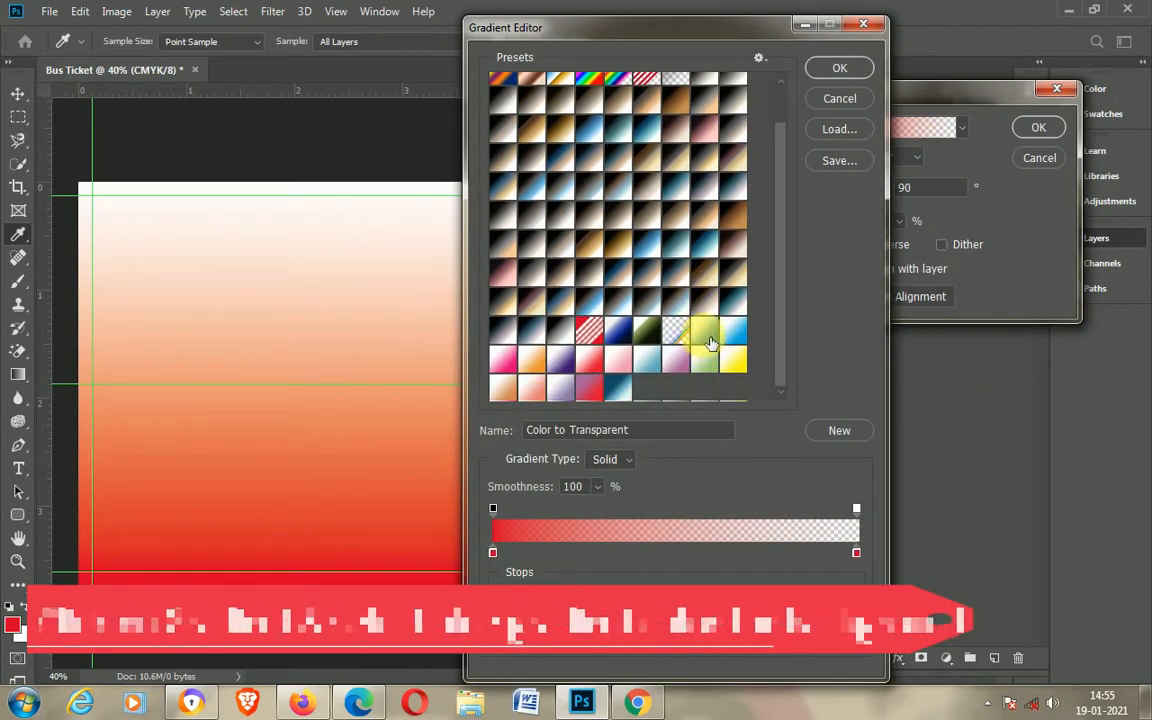
click(706, 331)
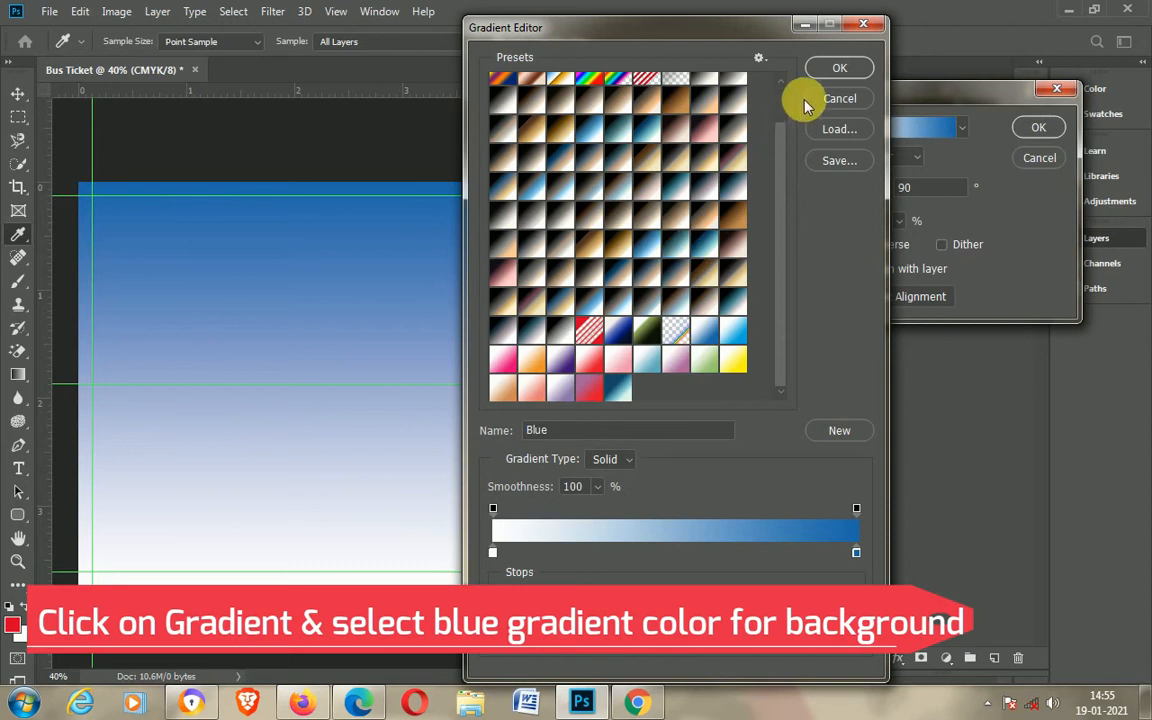
click(825, 68)
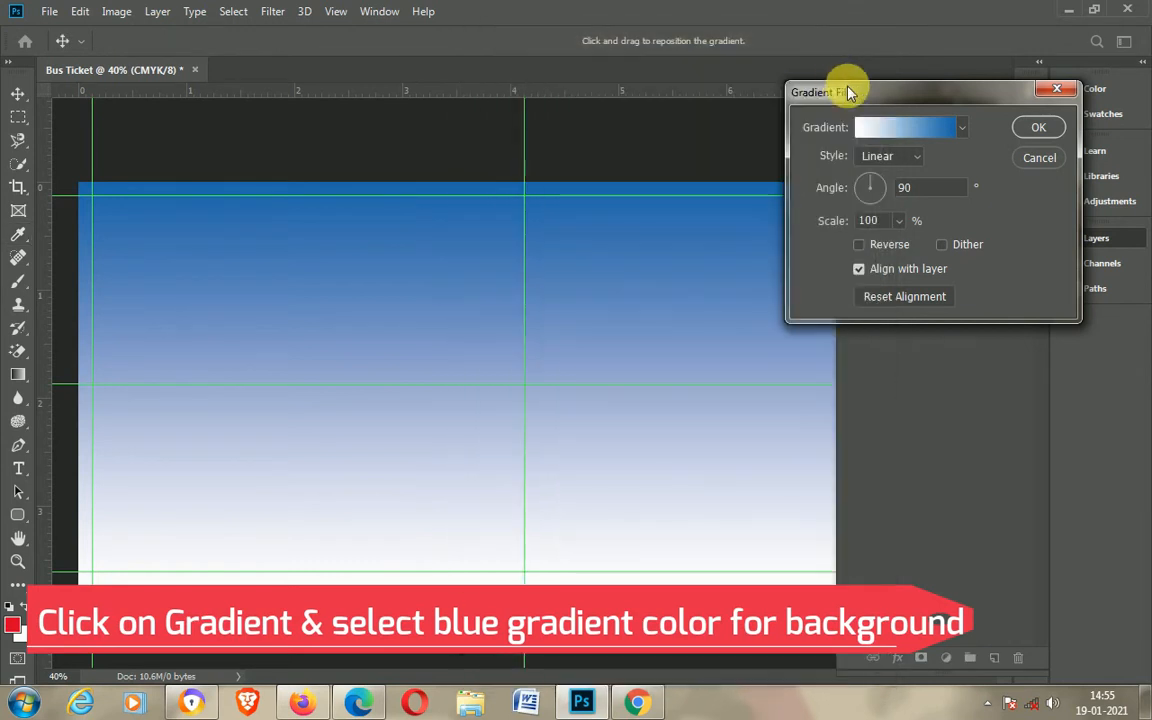
Step: Change the gradient's white stop to a light blue (R 19, G 169, B 255) and confirm the gradient fill
click(907, 128)
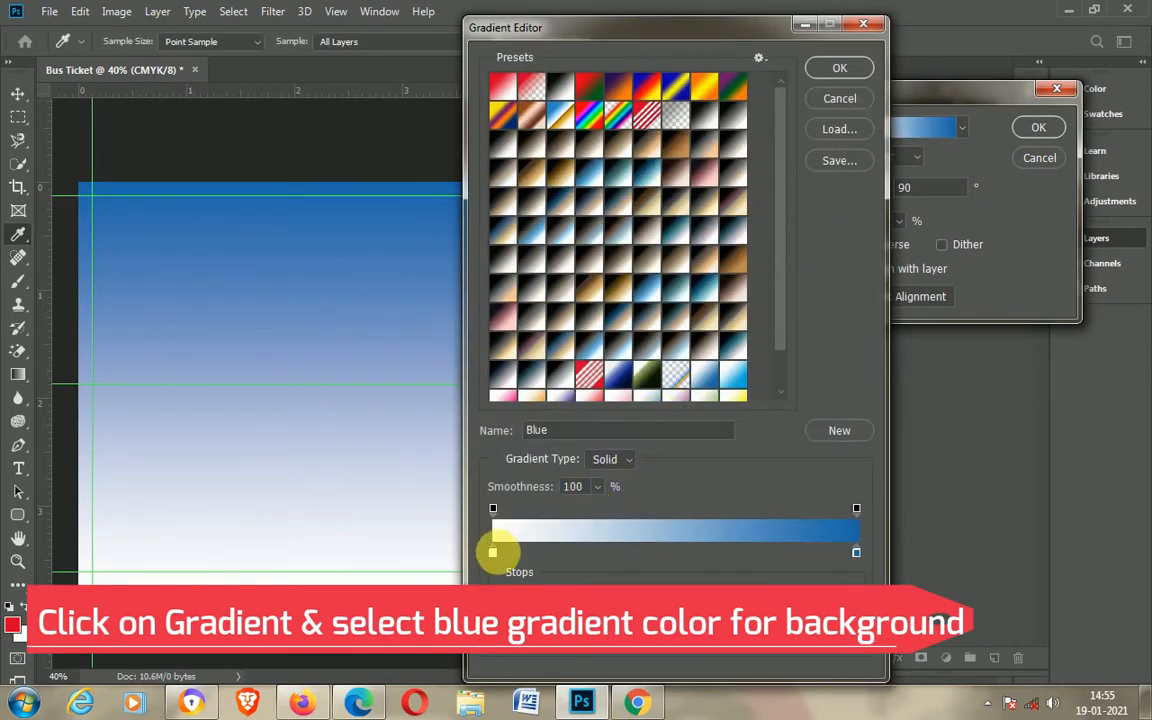
click(572, 626)
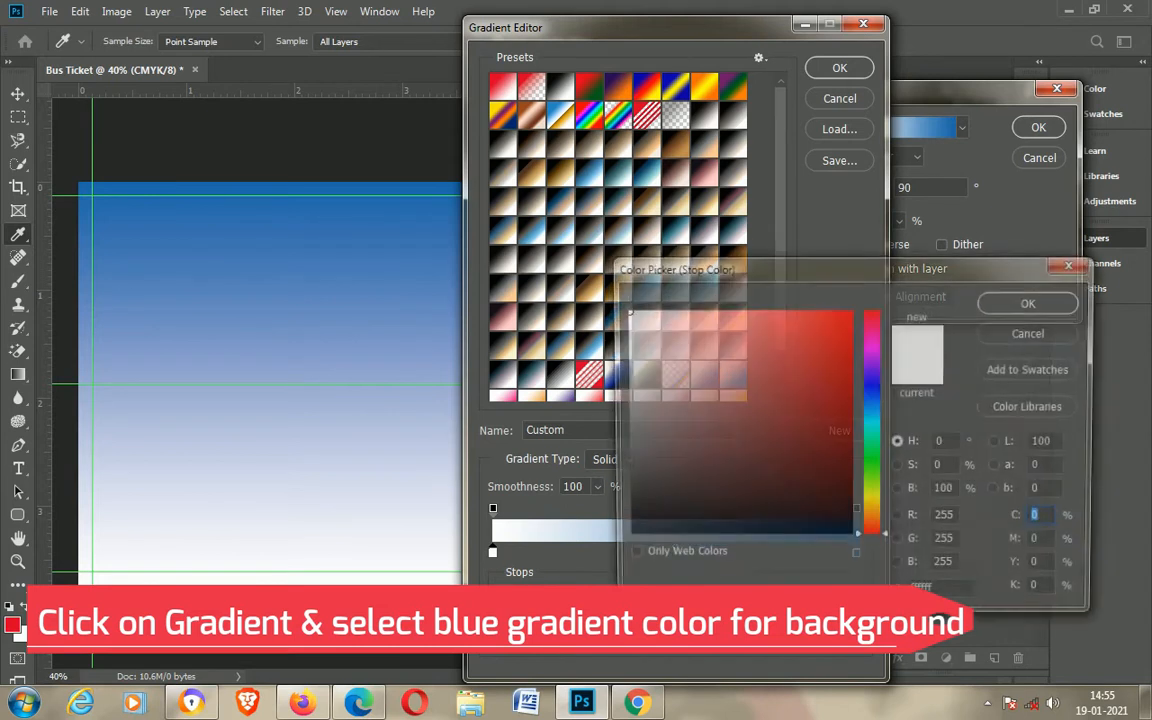
click(868, 412)
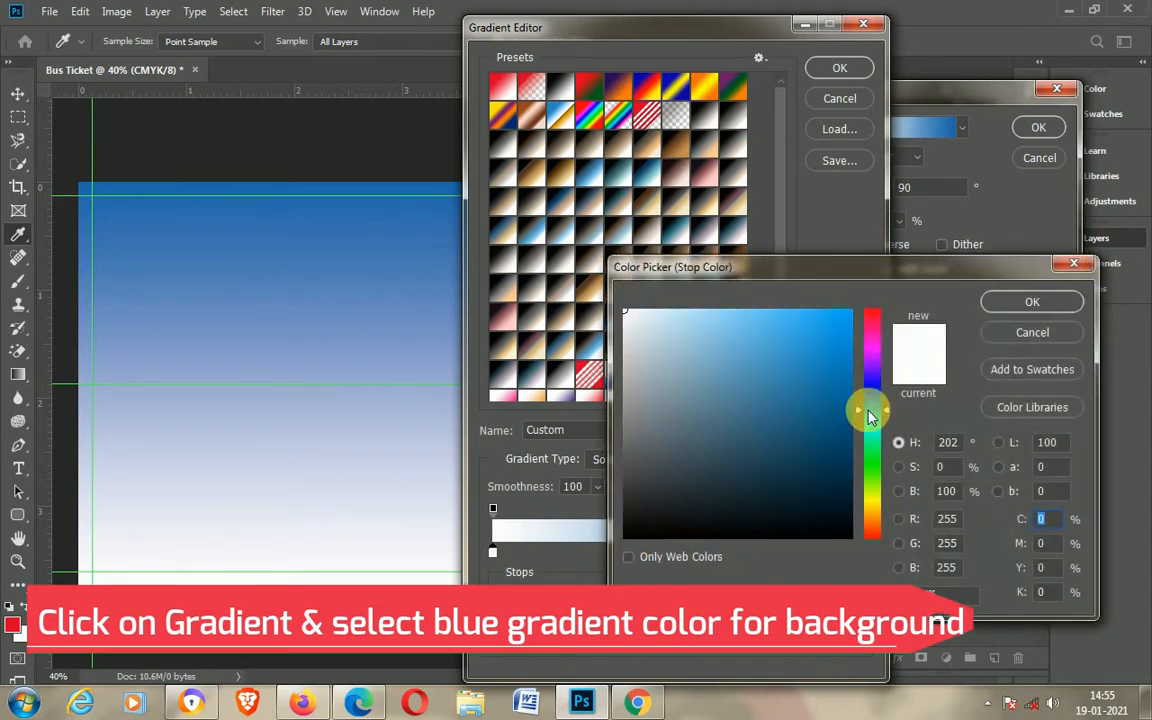
click(827, 345)
click(823, 315)
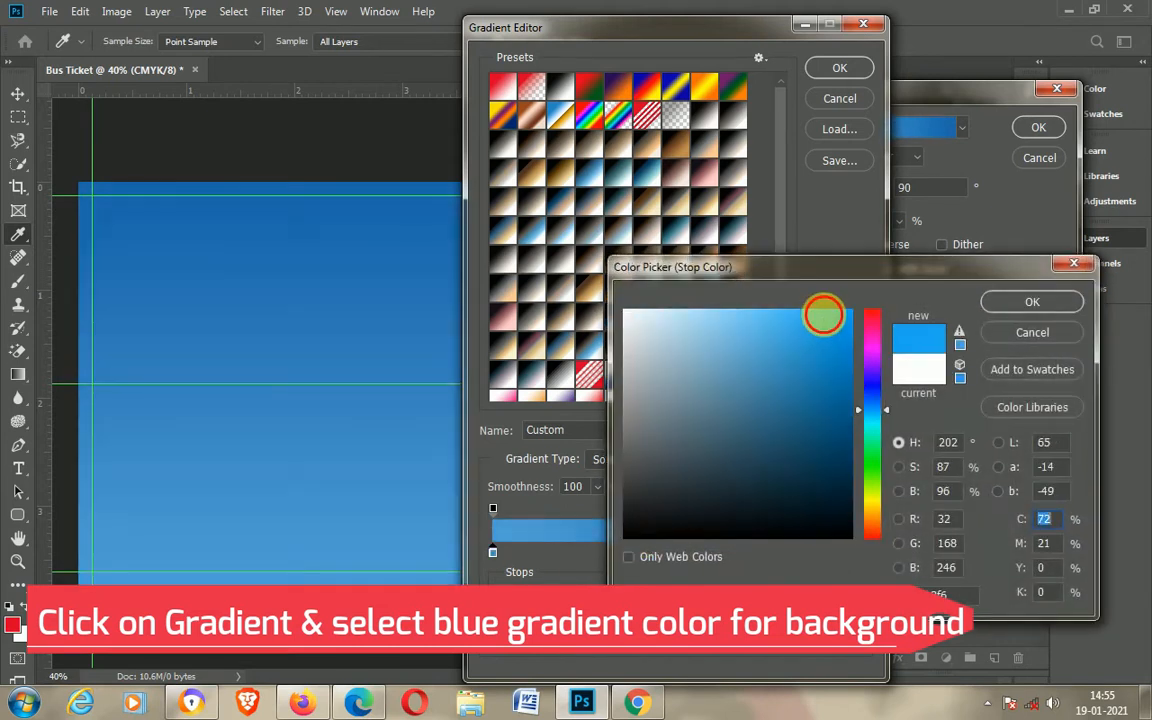
drag(831, 322, 844, 310)
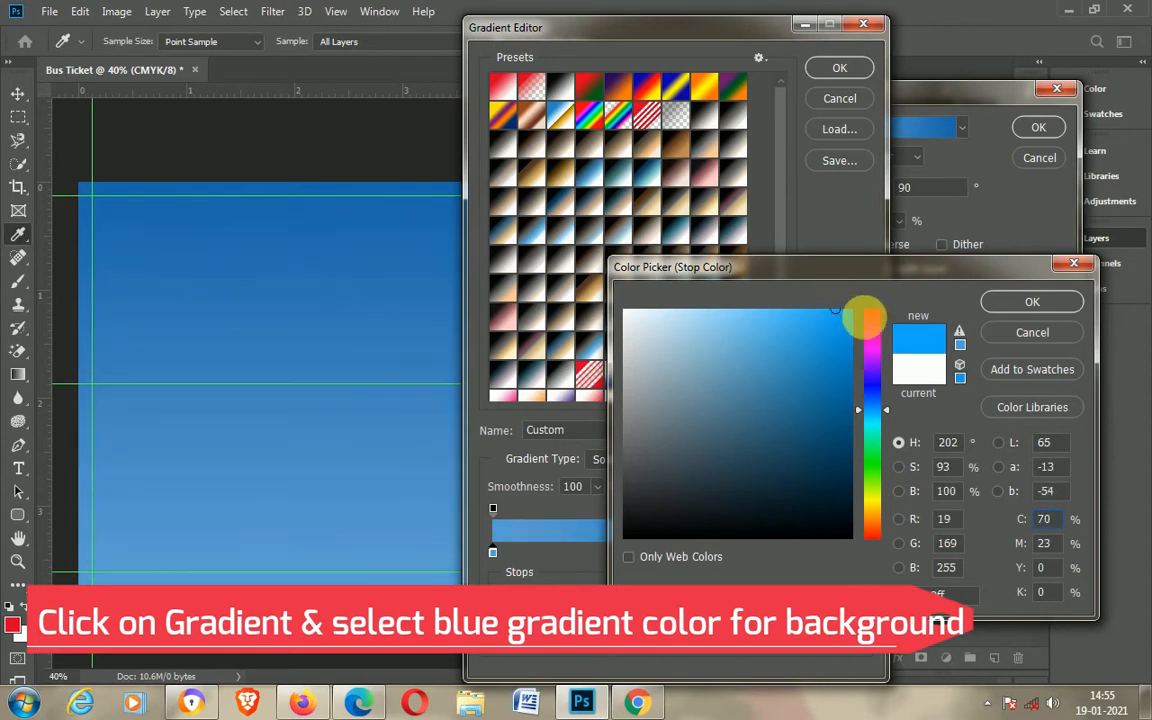
click(1013, 303)
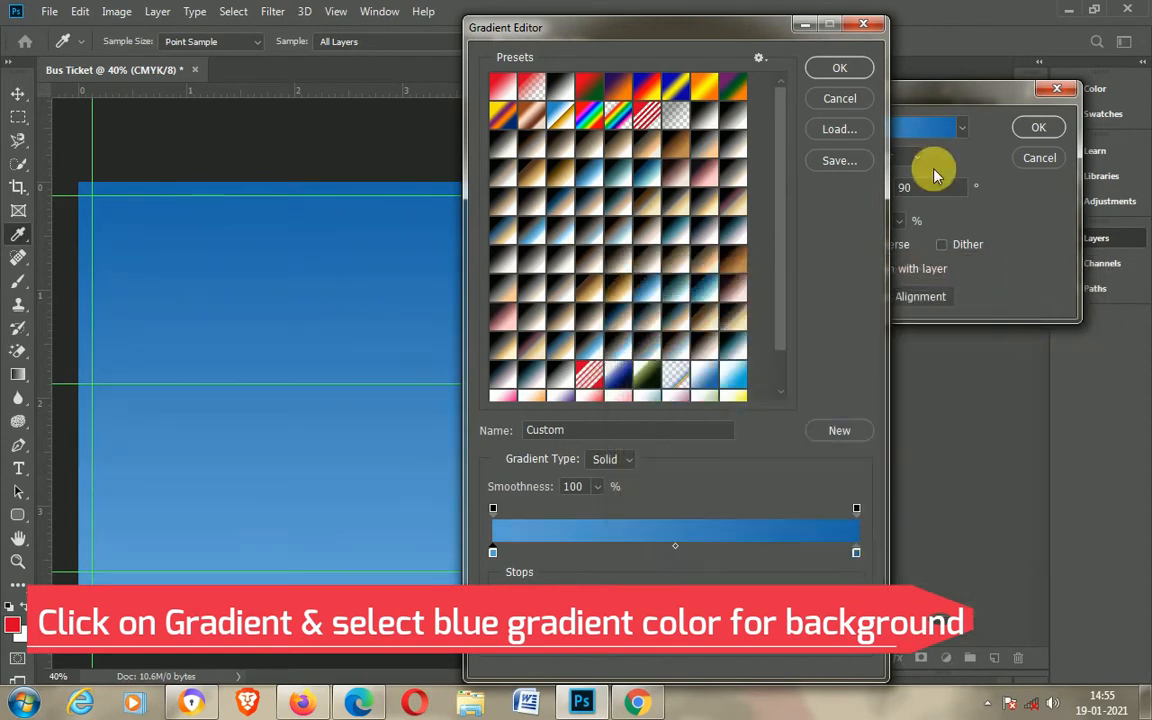
click(840, 70)
click(1036, 128)
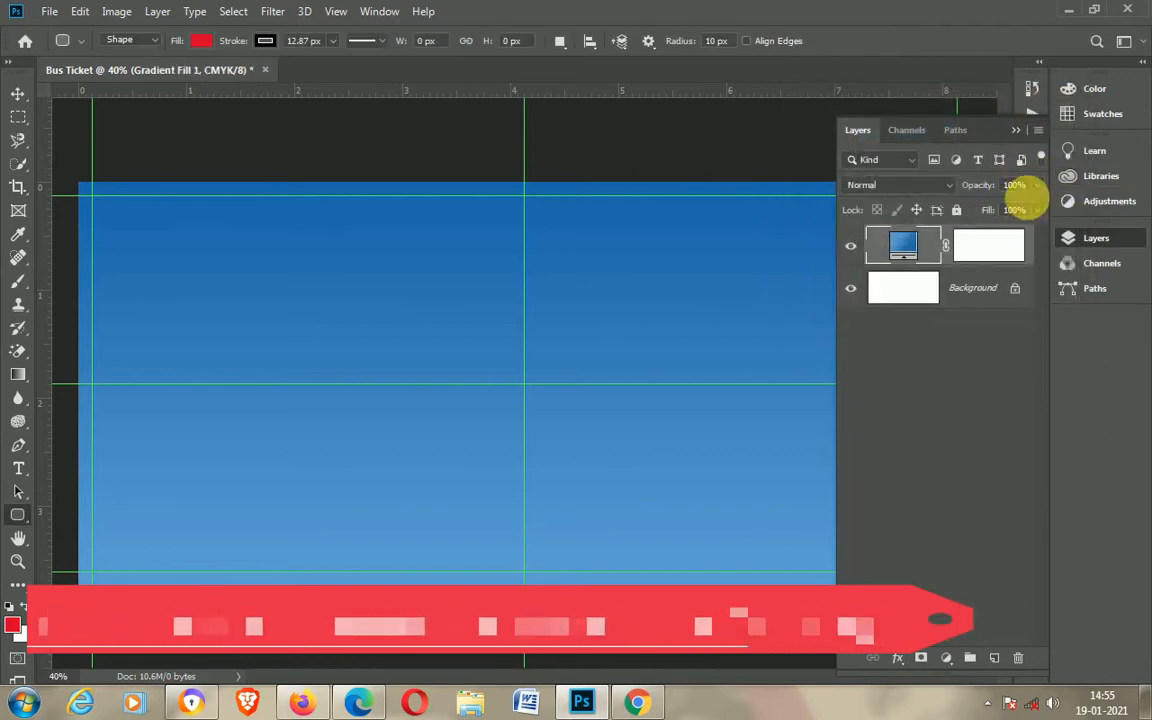
Step: Lower the gradient fill layer's opacity to 66%
click(1036, 185)
drag(1038, 208, 1006, 207)
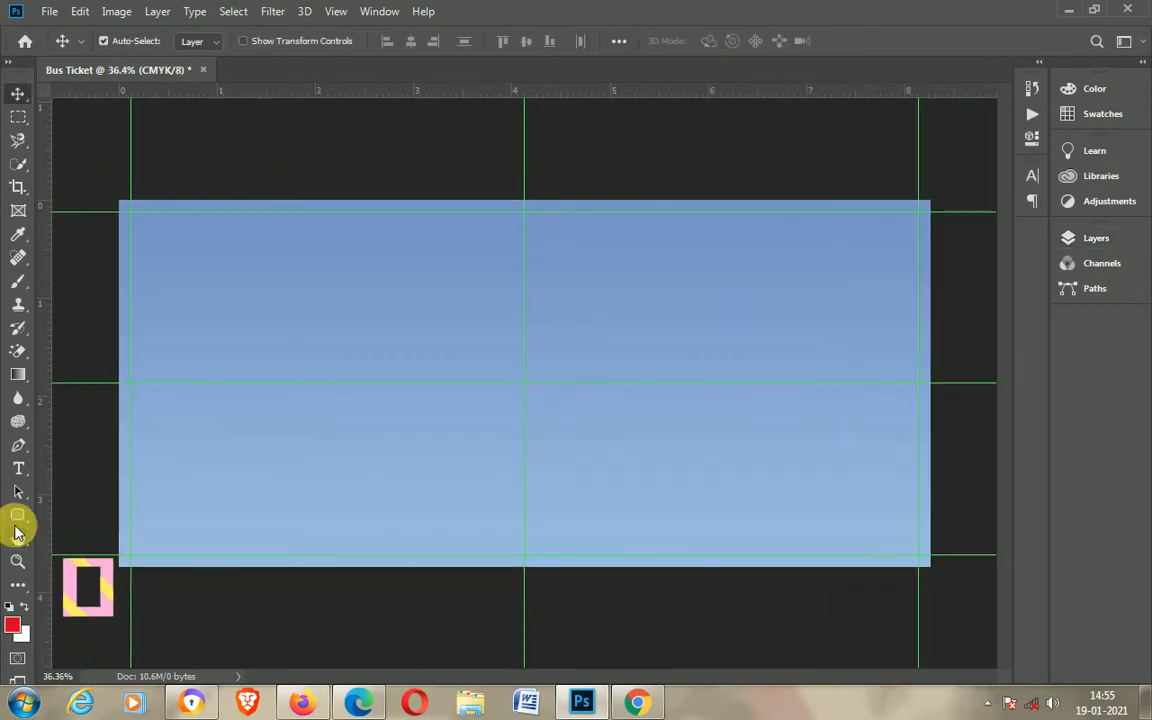
Step: Draw a tall narrow rounded rectangle along the ticket's left edge, about 133 × 1046 px
click(17, 514)
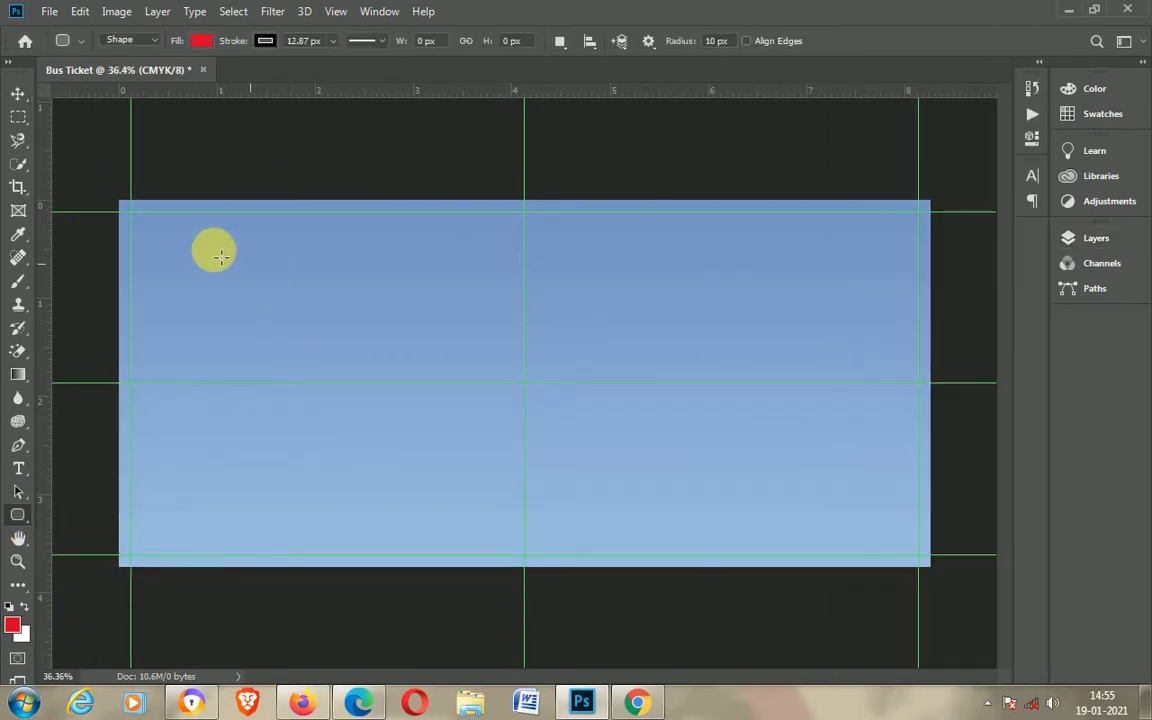
drag(139, 217, 172, 548)
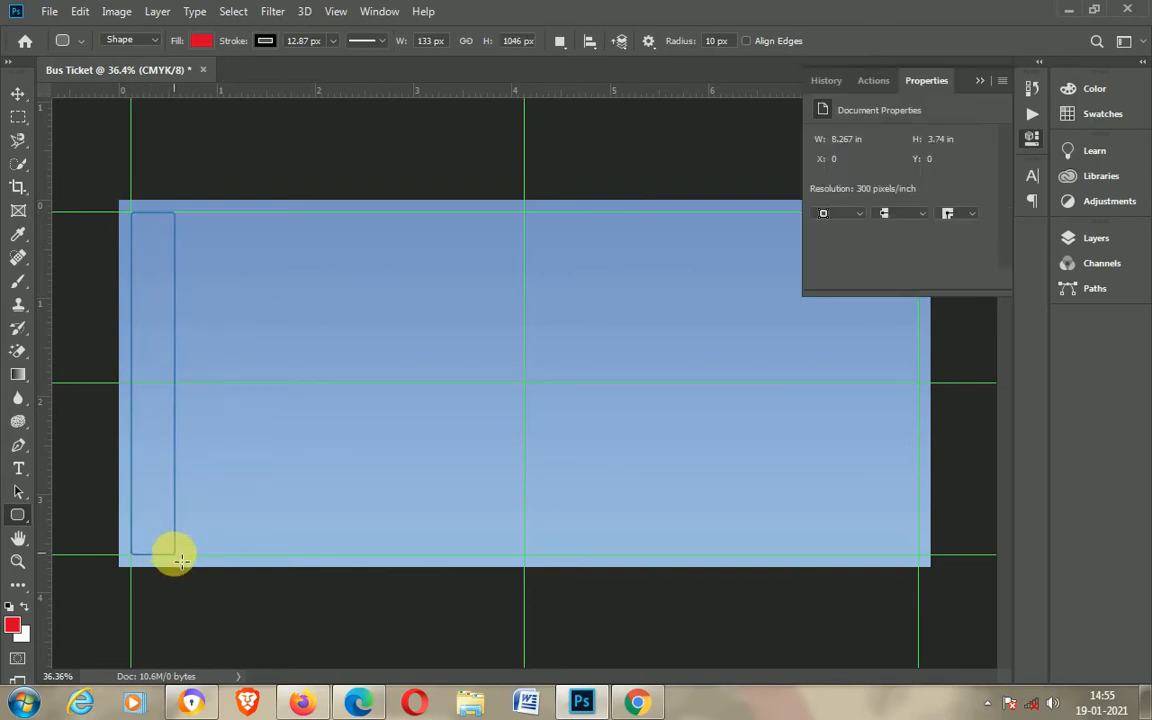
Step: Remove the rectangle's stroke and fill it with a dark blue swatch
click(262, 42)
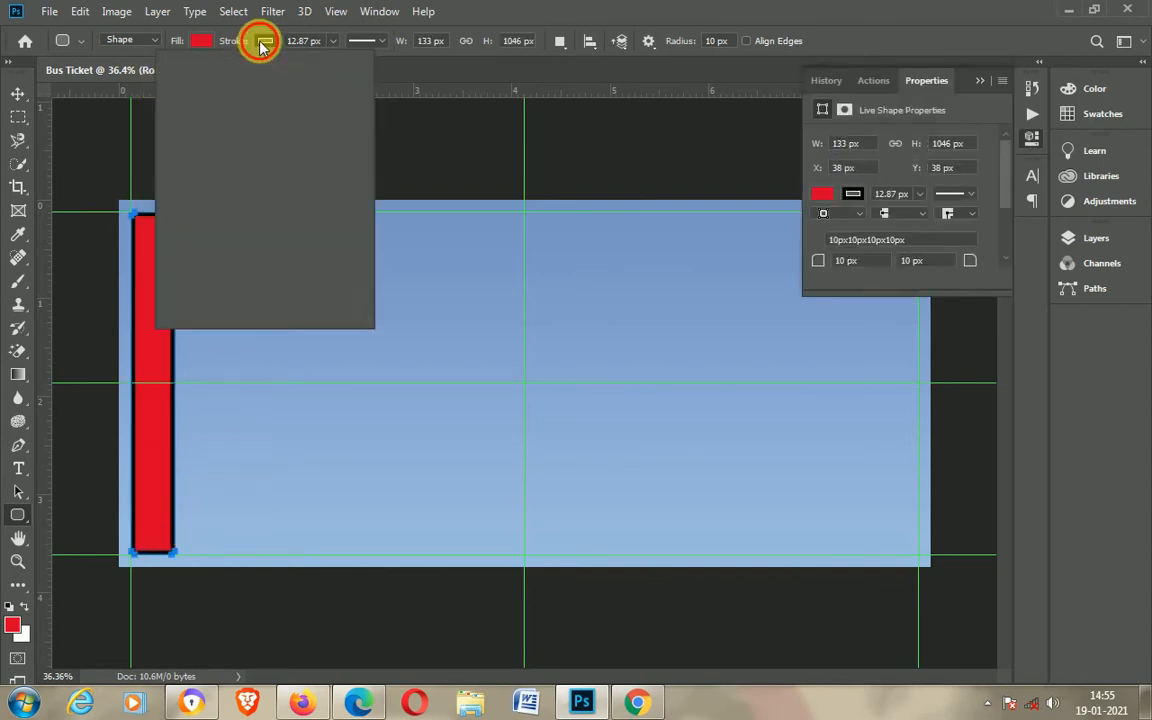
click(187, 78)
click(198, 40)
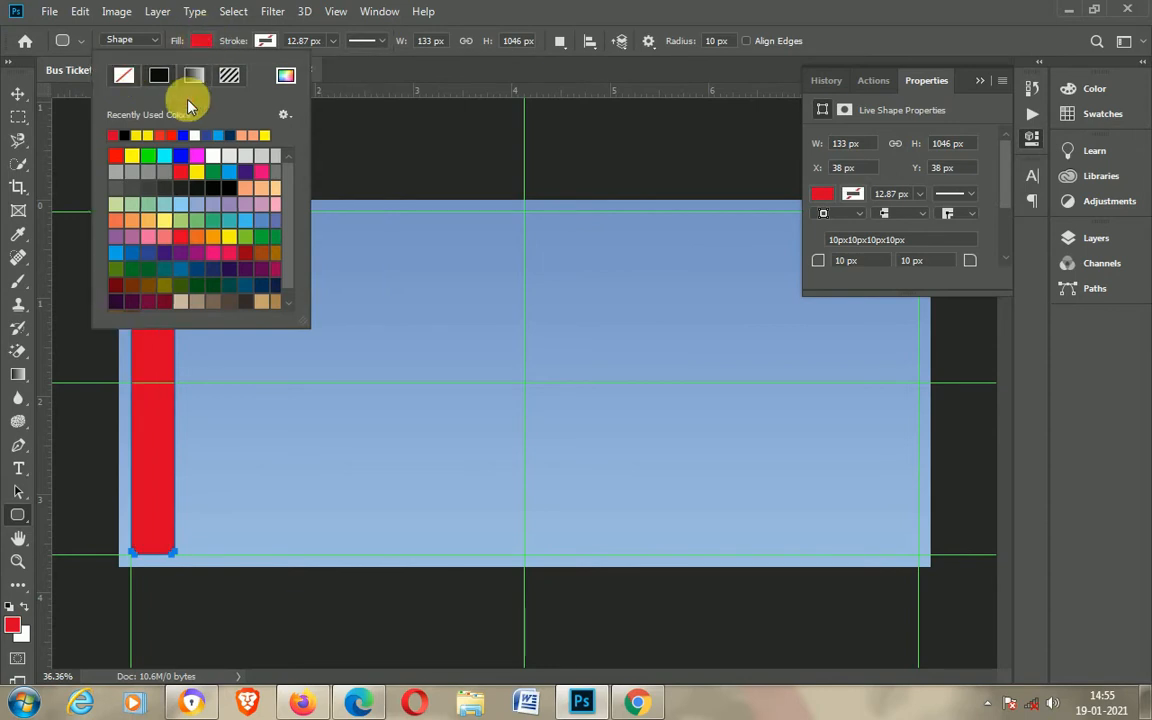
click(230, 137)
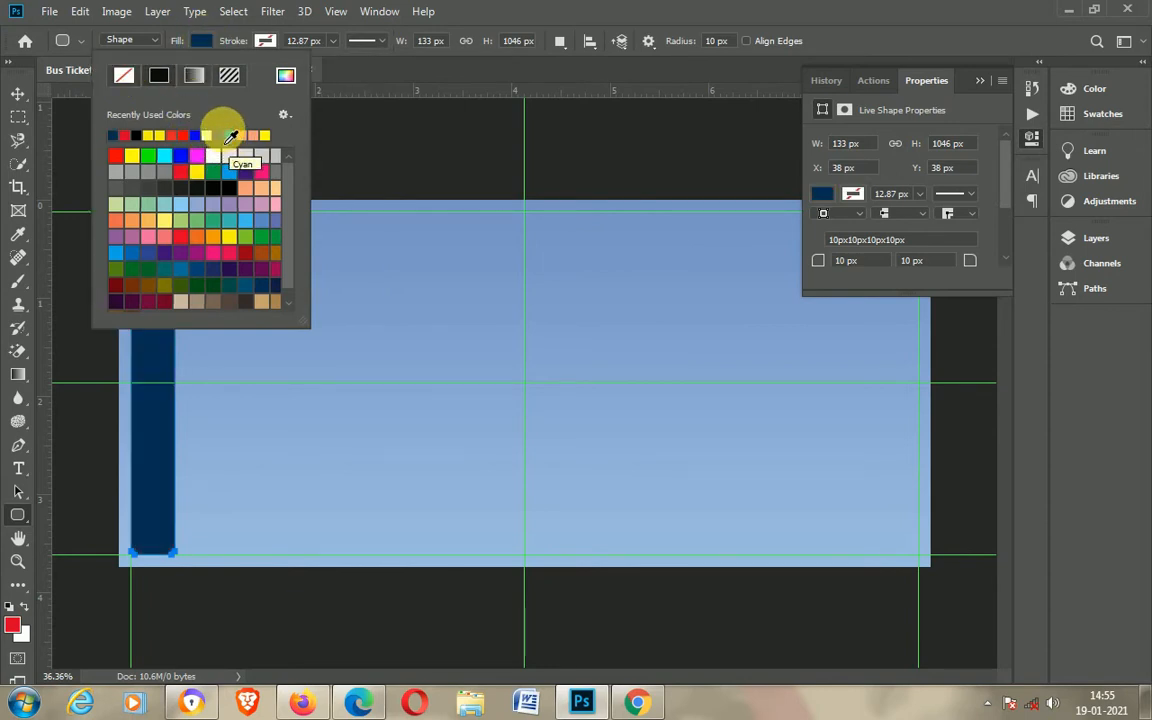
click(200, 146)
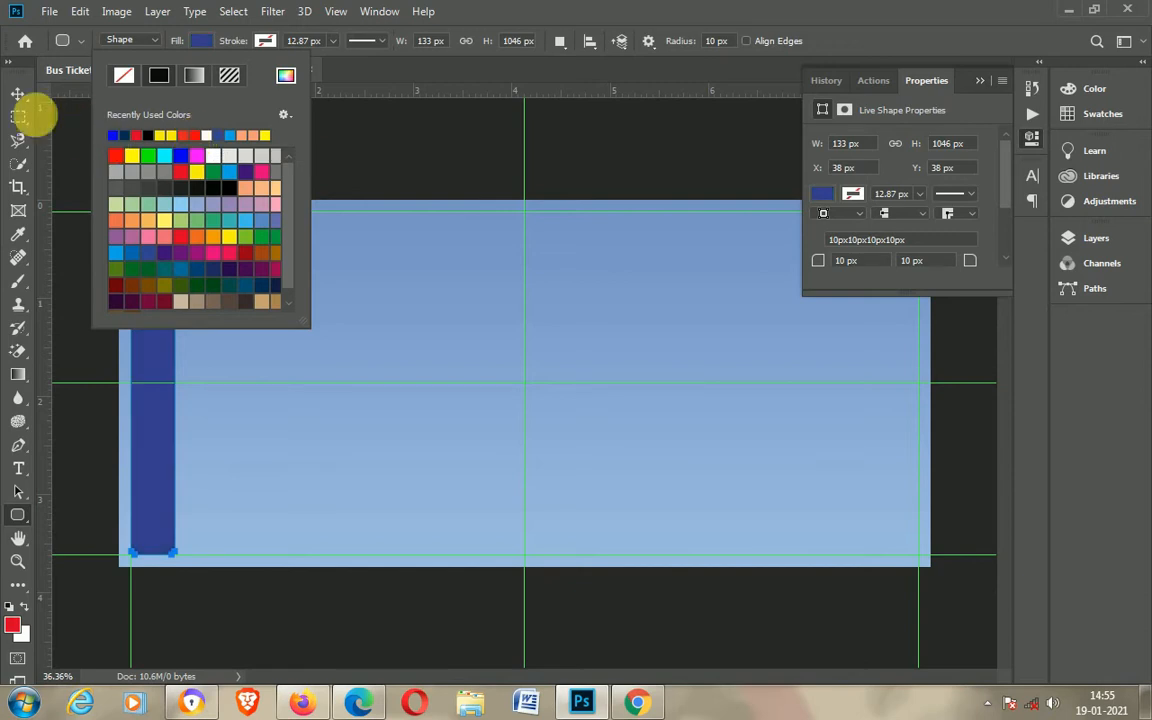
Step: Add the text WISH YOU A HAPPY JOURNEY near the top of the ticket
click(18, 93)
click(18, 470)
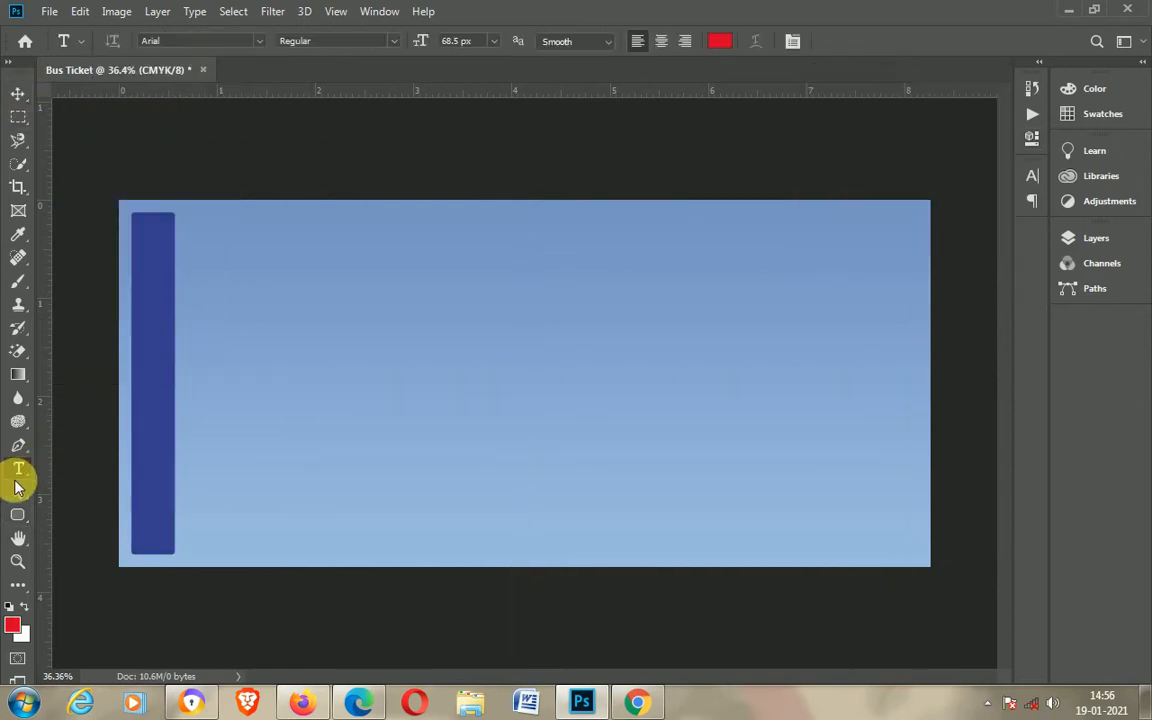
key(v)
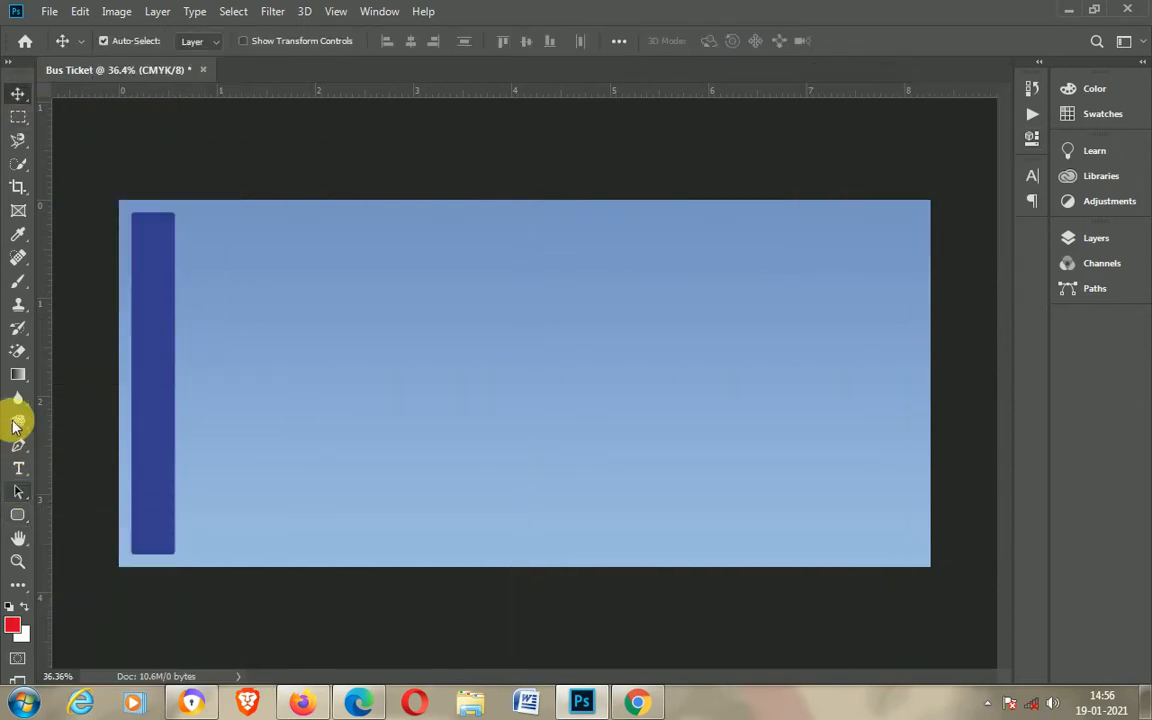
click(18, 470)
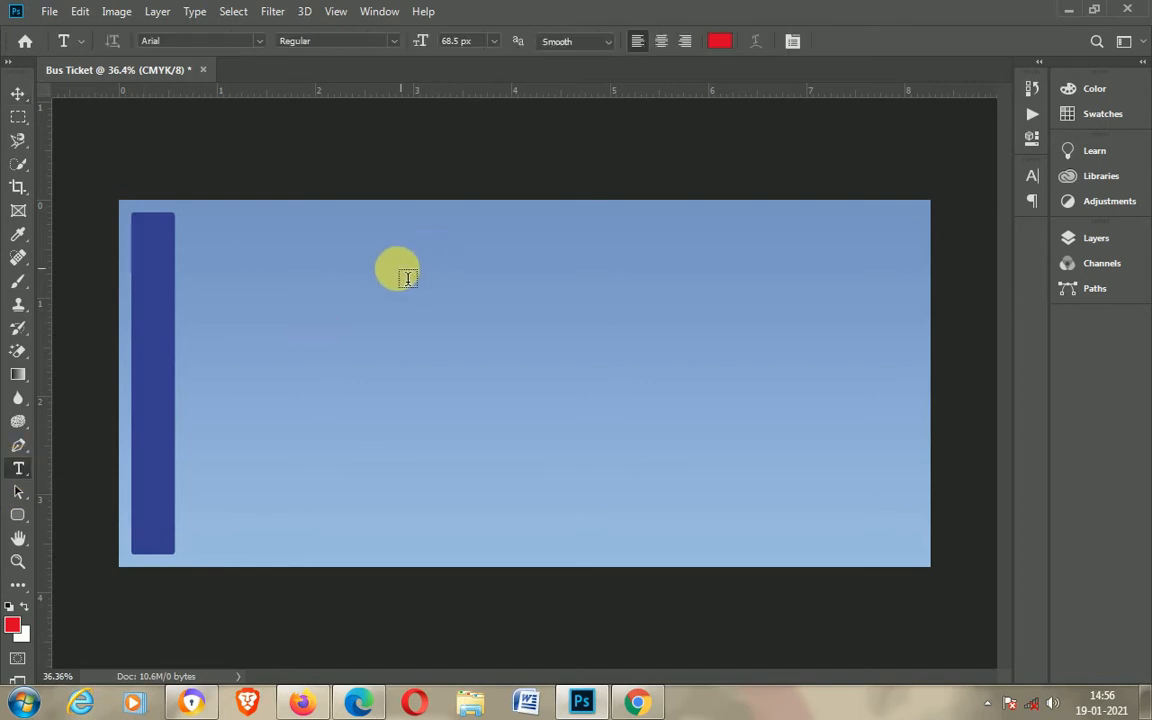
click(390, 295)
text(WISH )
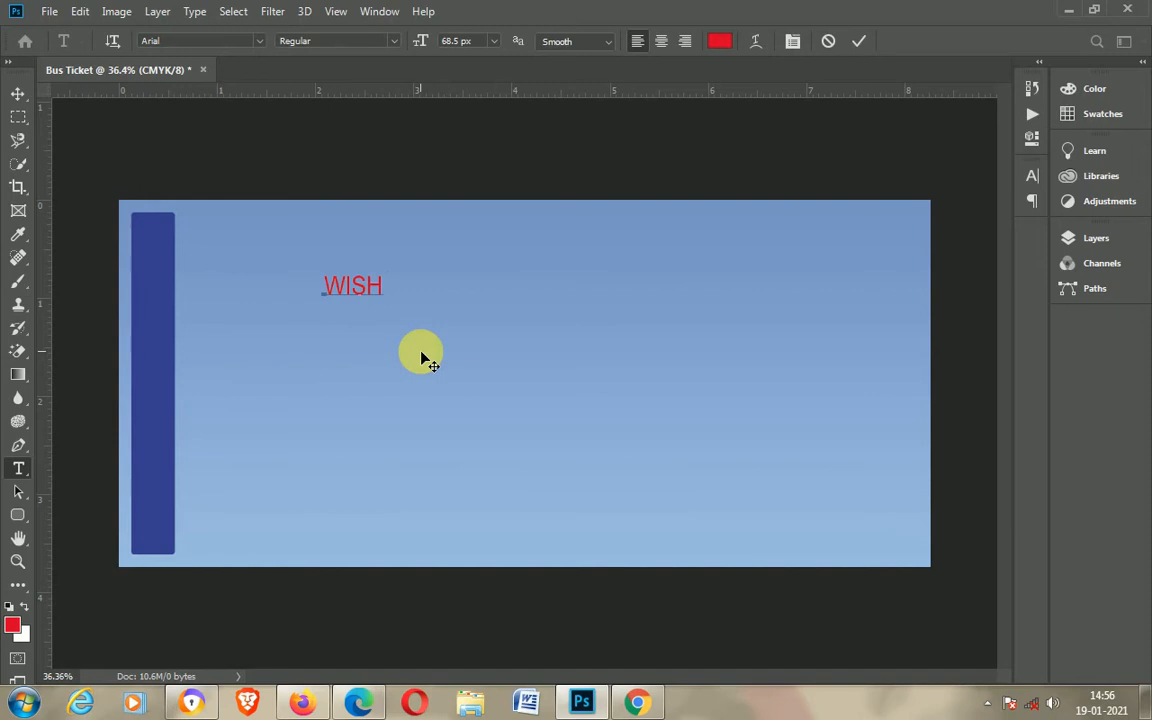
text(YOU A HAPPY JOURNEY)
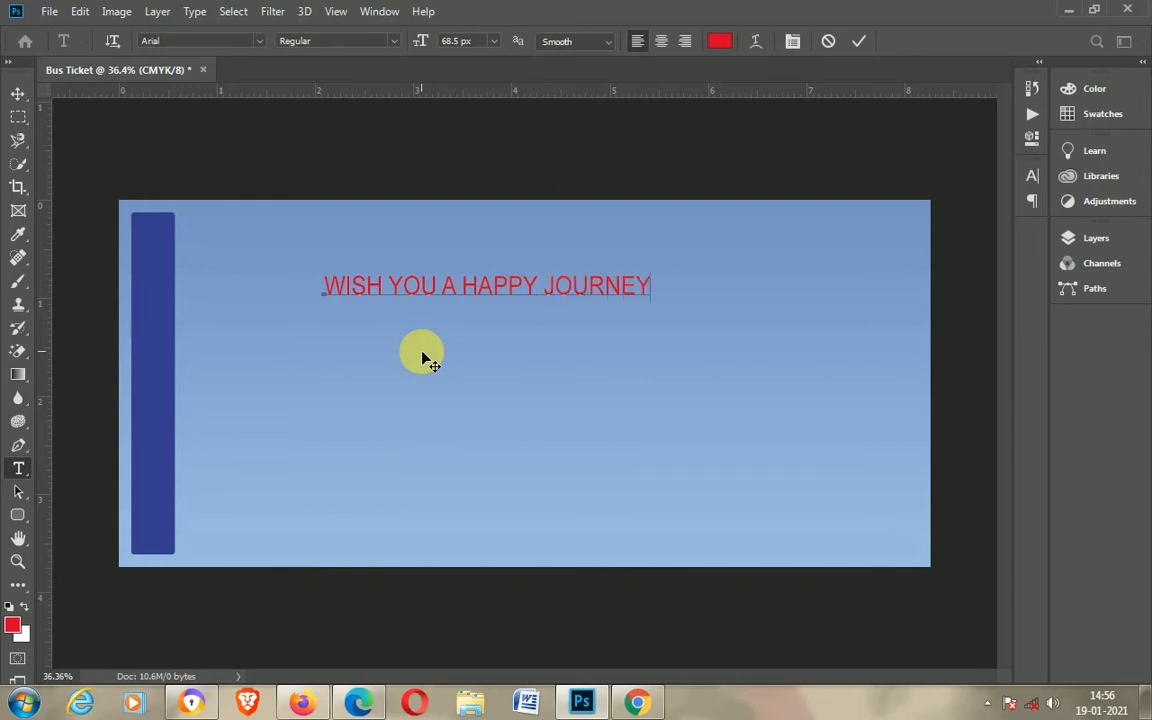
Step: Set the headline text's font to Bangle Bold and its colour to white (FFFFFF)
key(ctrl+a)
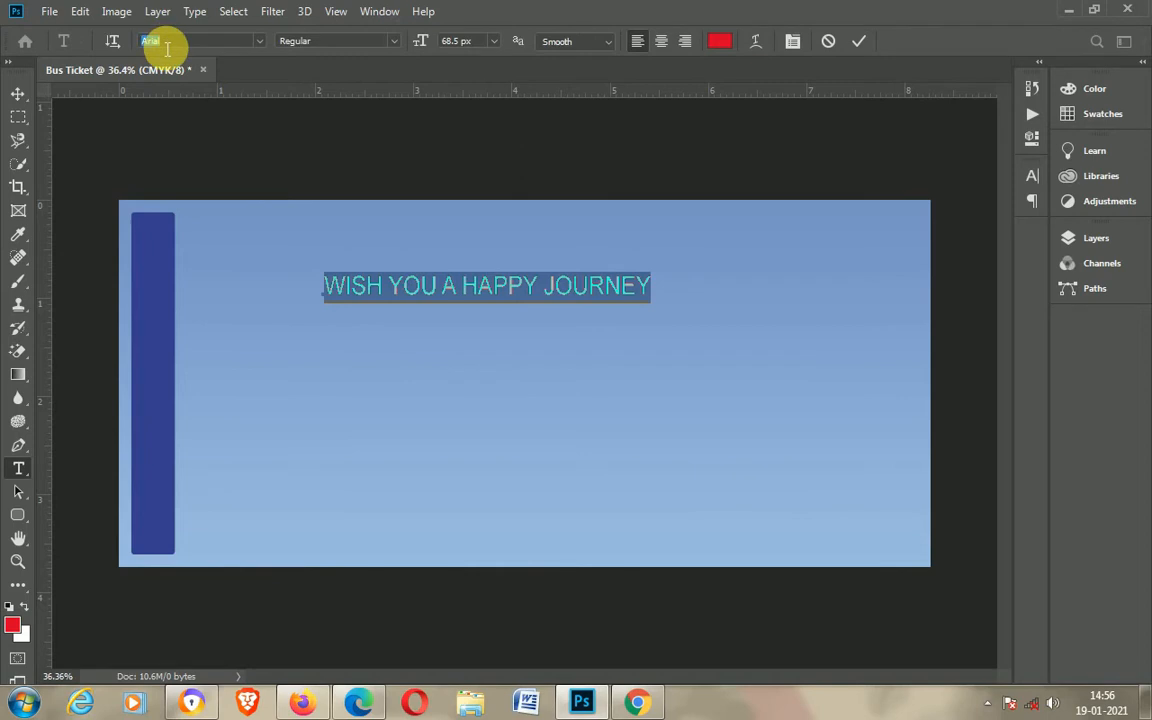
text(BANGL)
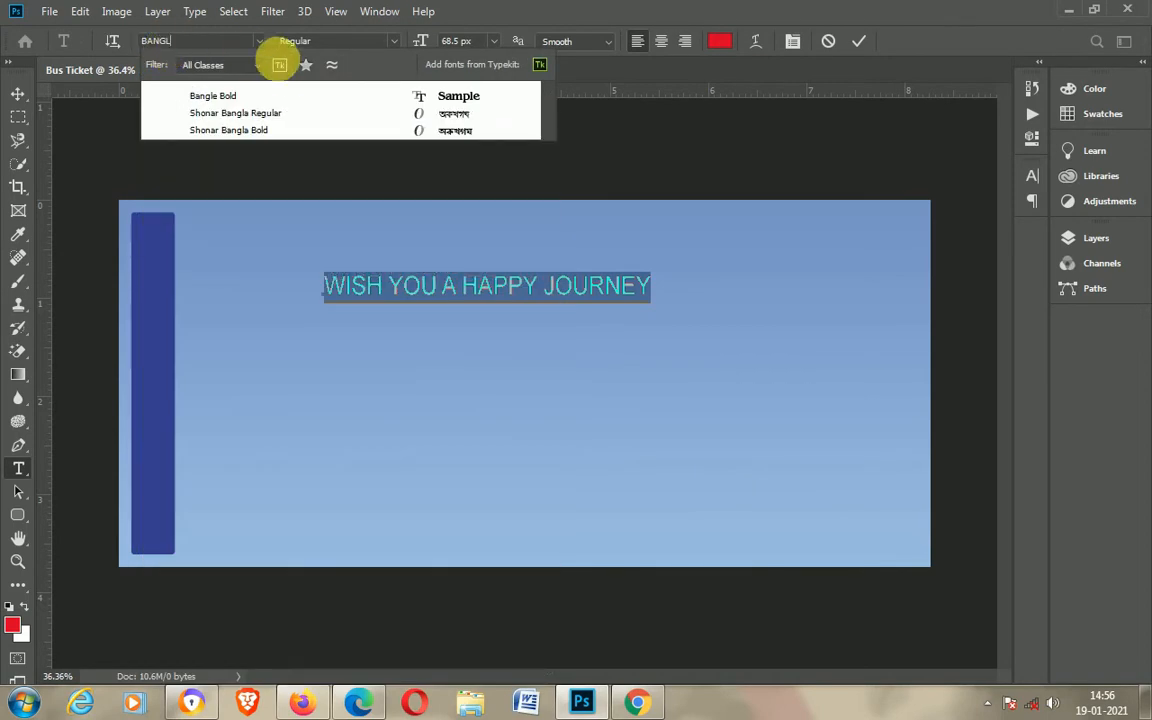
click(224, 95)
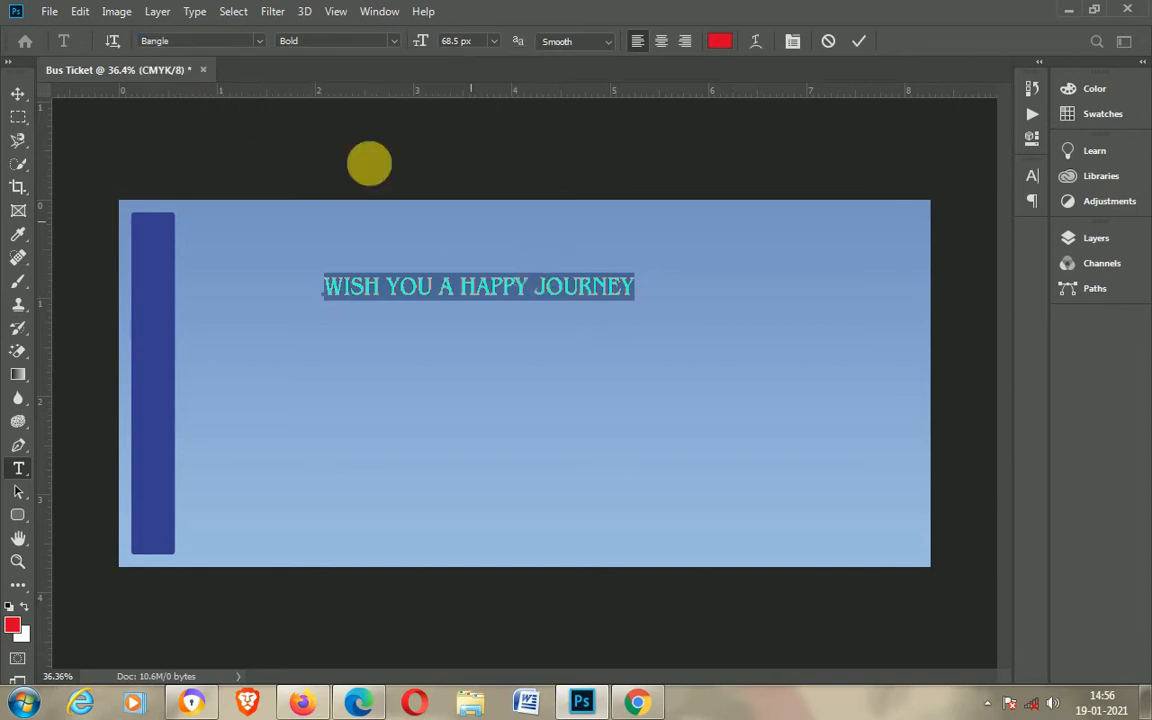
click(722, 41)
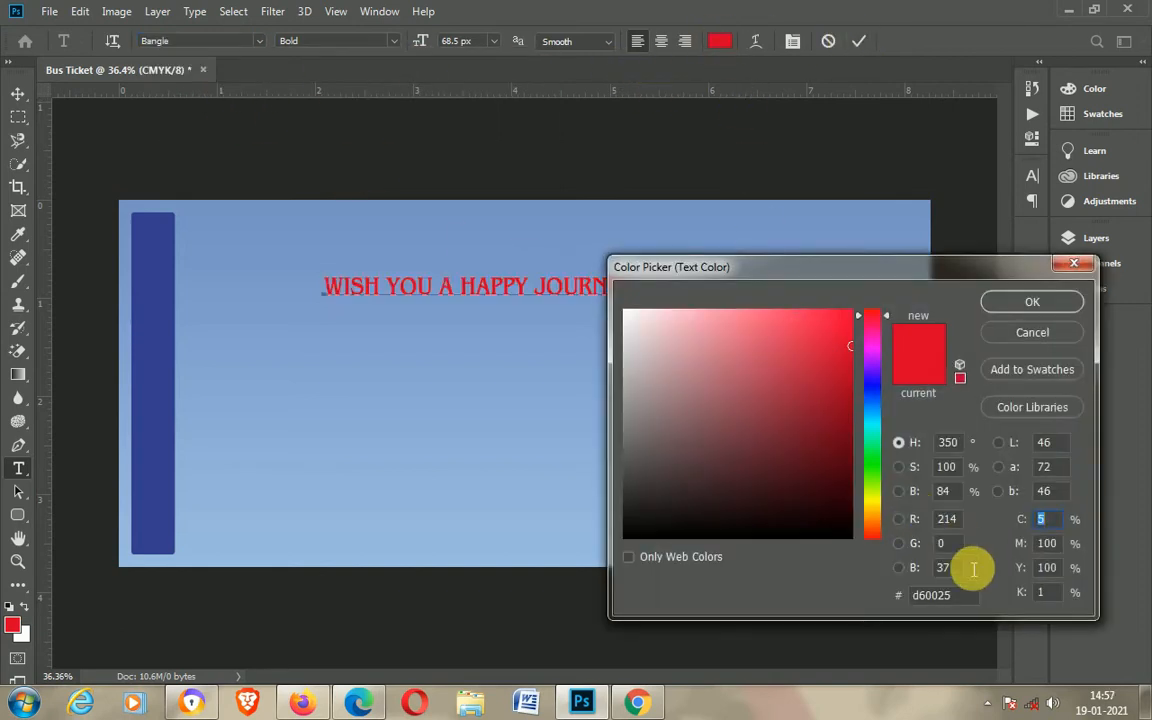
drag(975, 597, 866, 601)
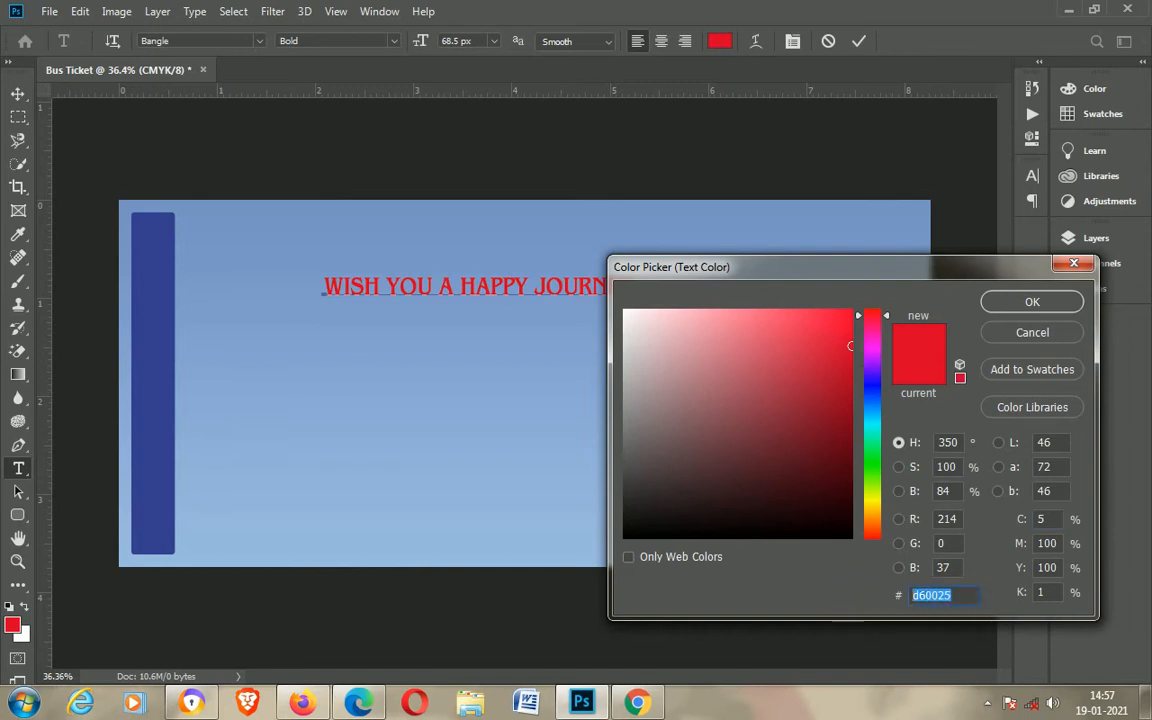
text(FFFFFF)
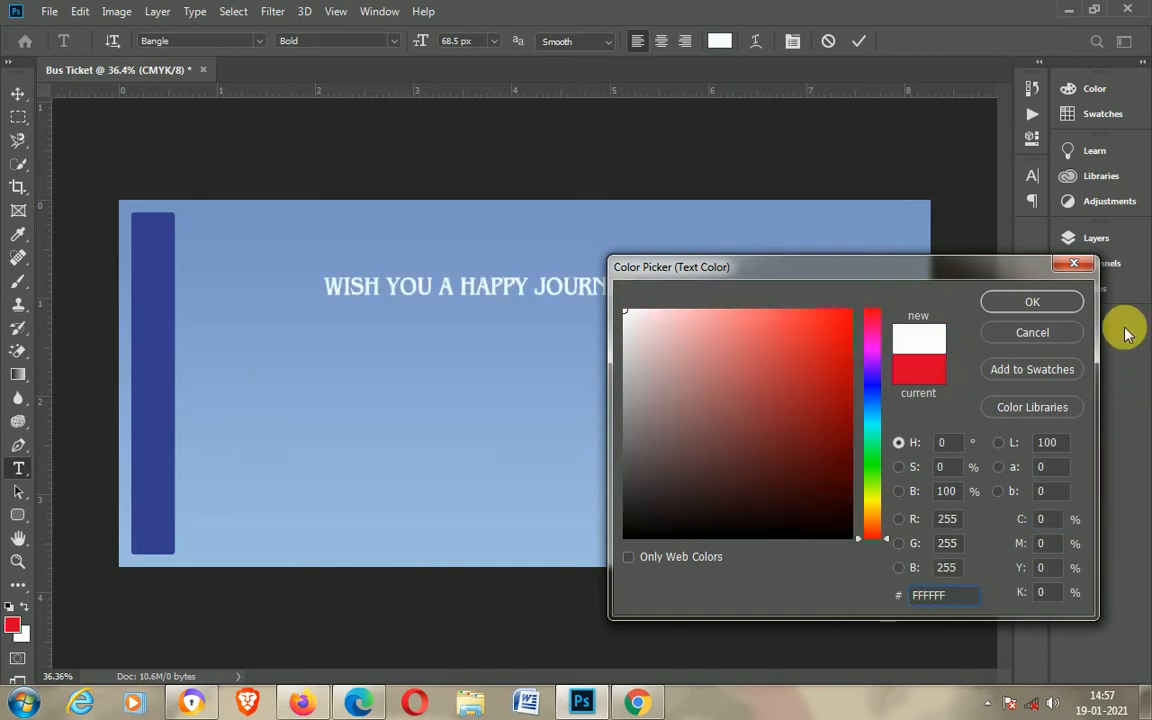
click(1000, 302)
Step: Rotate the headline 90° counter-clockwise and place it vertically on the dark blue bar along the left edge
click(19, 96)
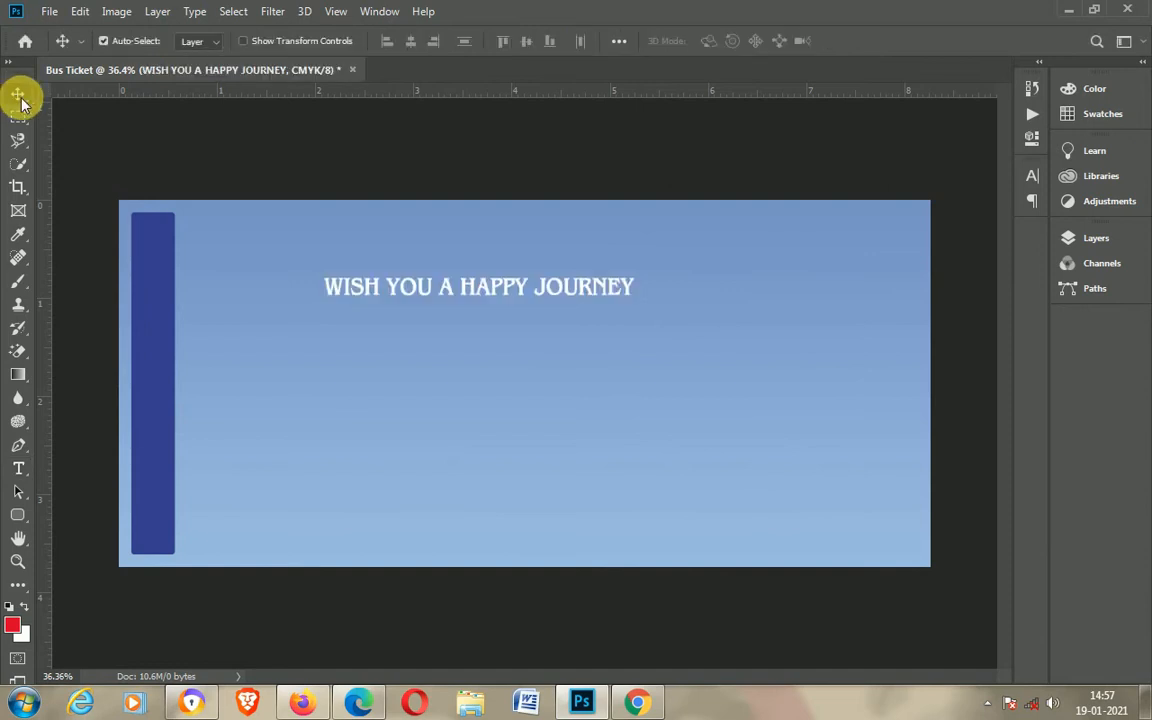
click(463, 301)
drag(494, 285, 433, 304)
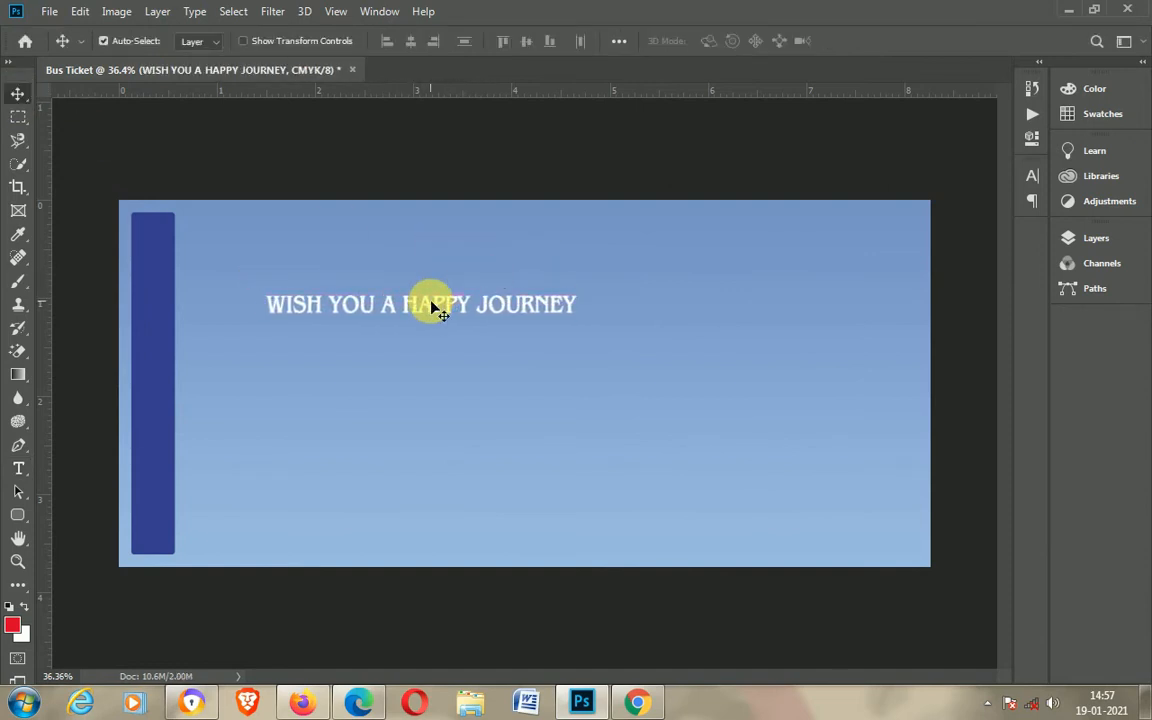
key(ctrl+t)
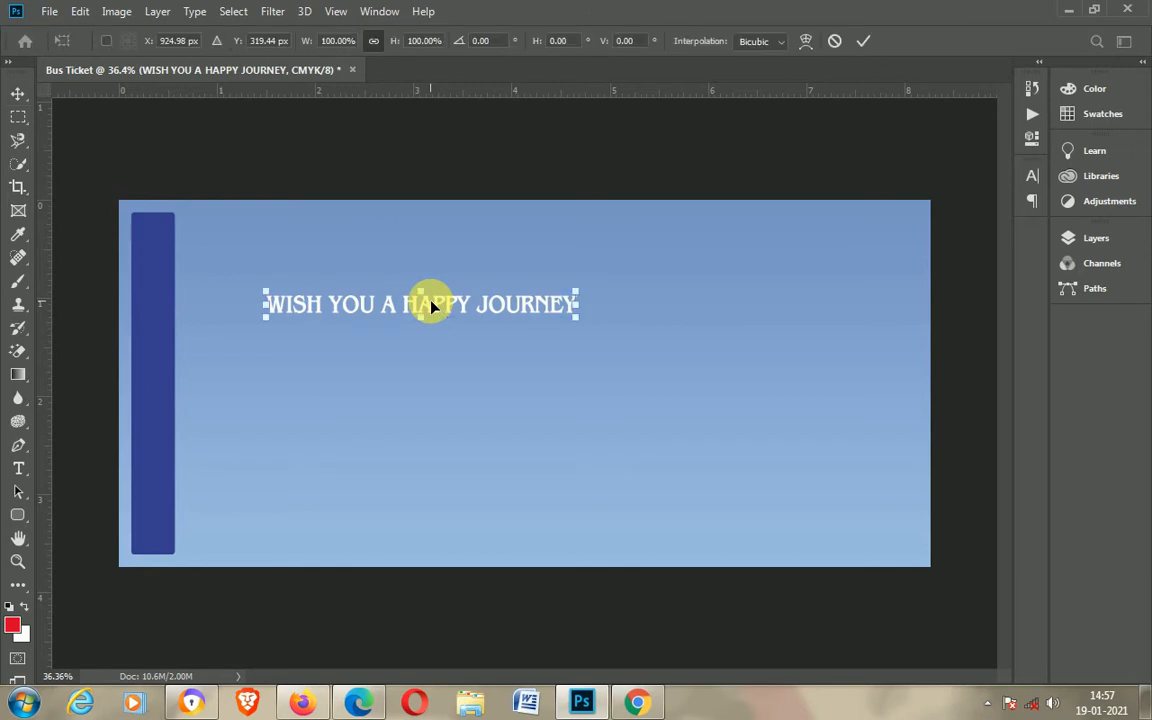
right_click(428, 304)
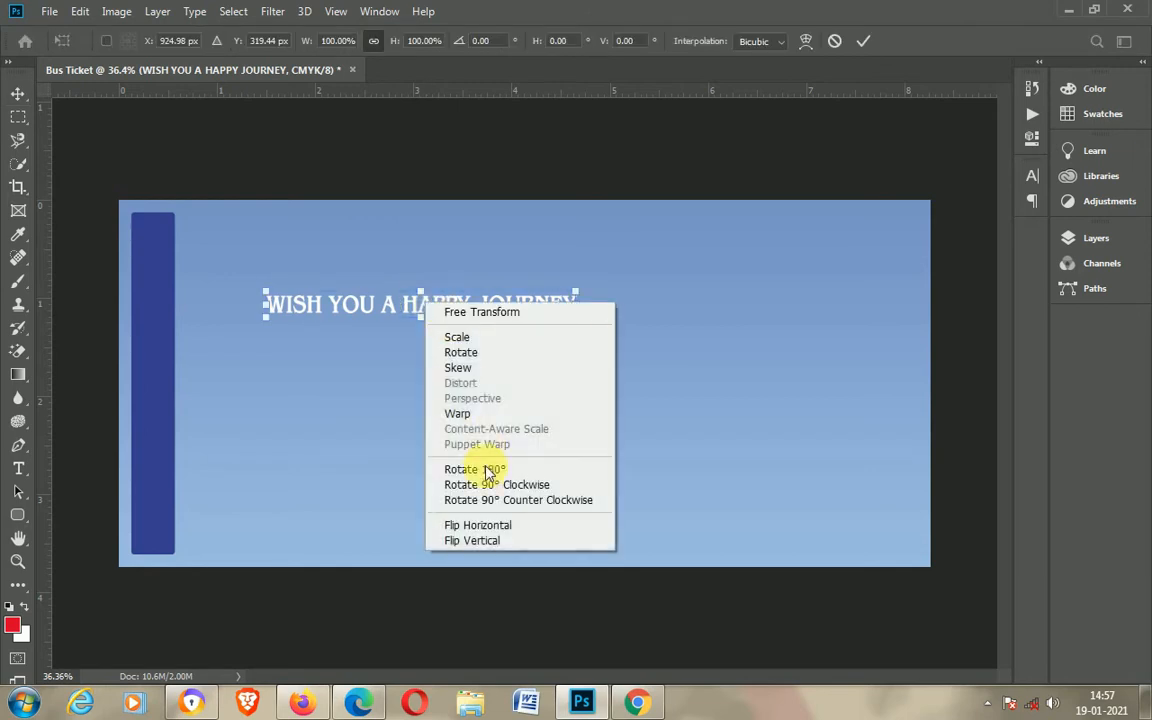
click(527, 500)
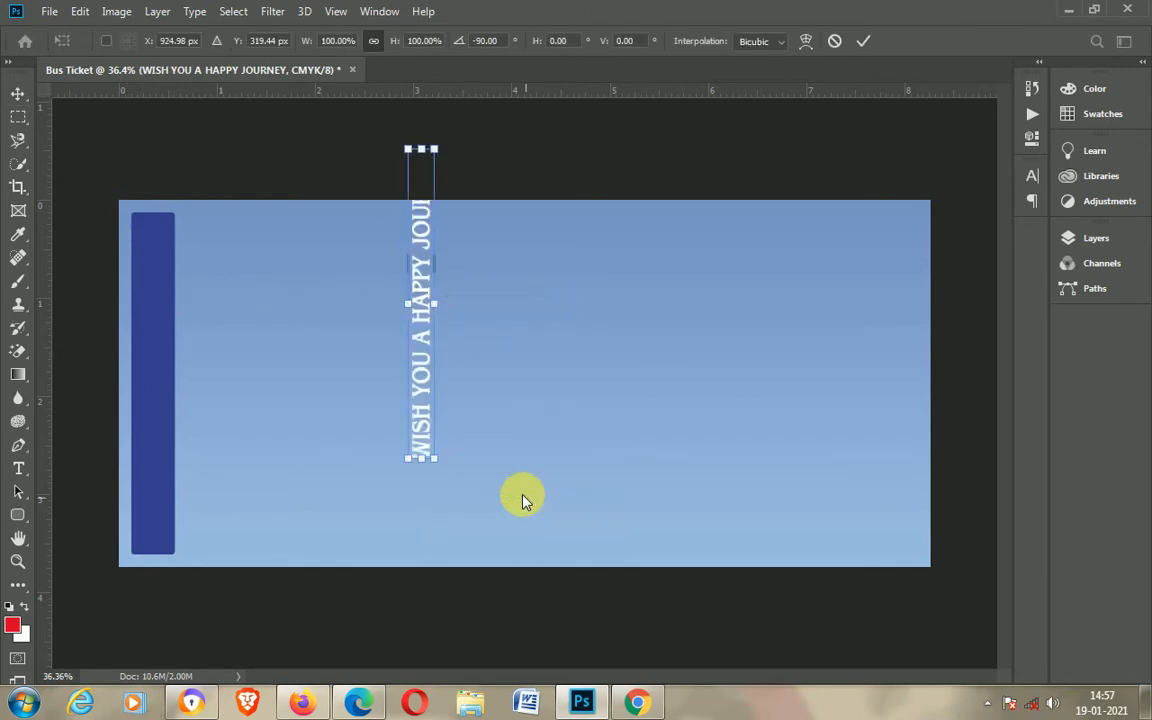
drag(423, 268, 154, 351)
key(Return)
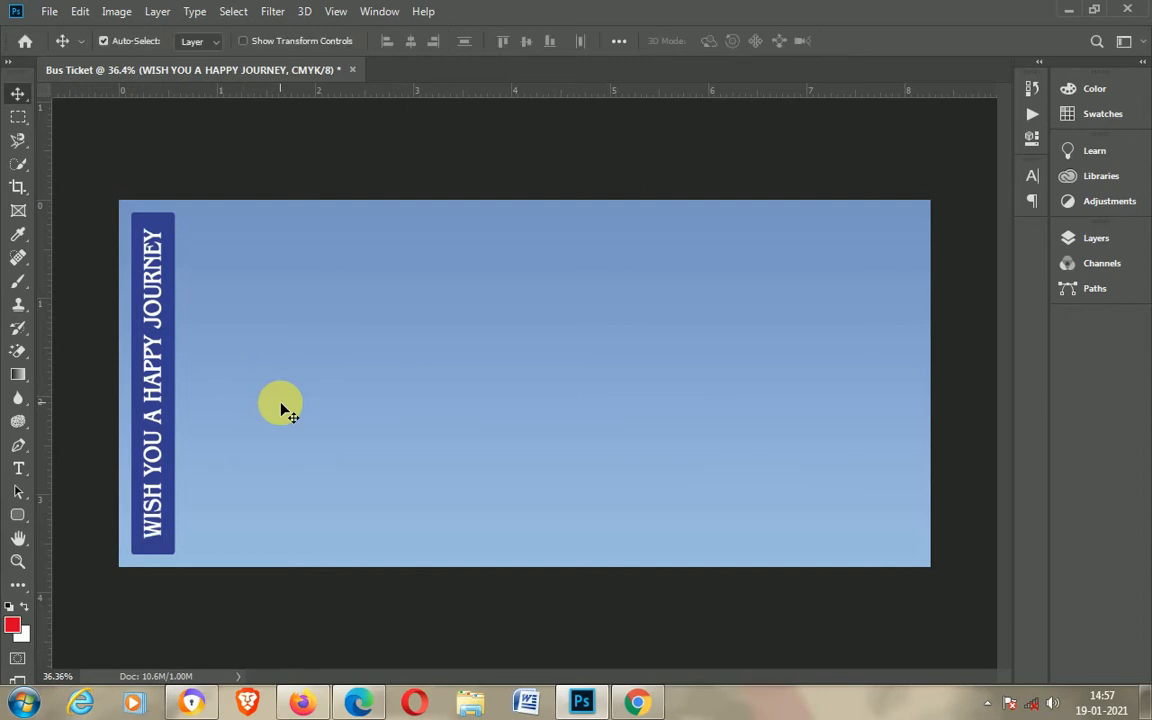
key(F7)
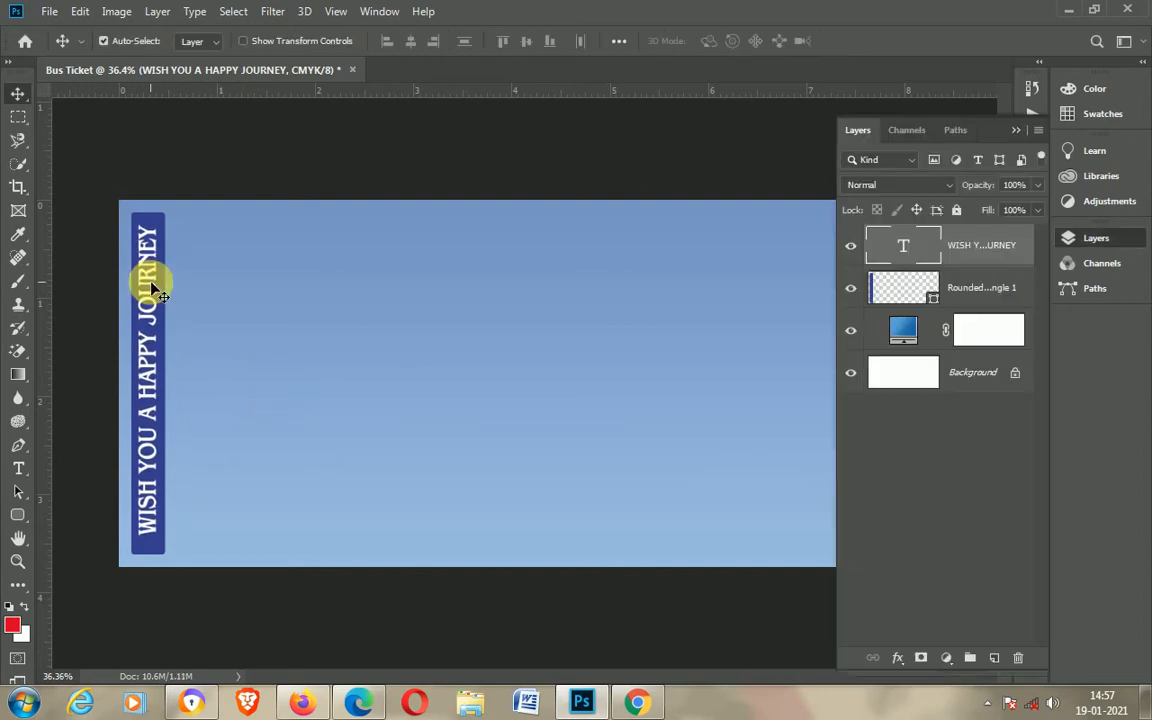
scroll(500, 379, down, 2)
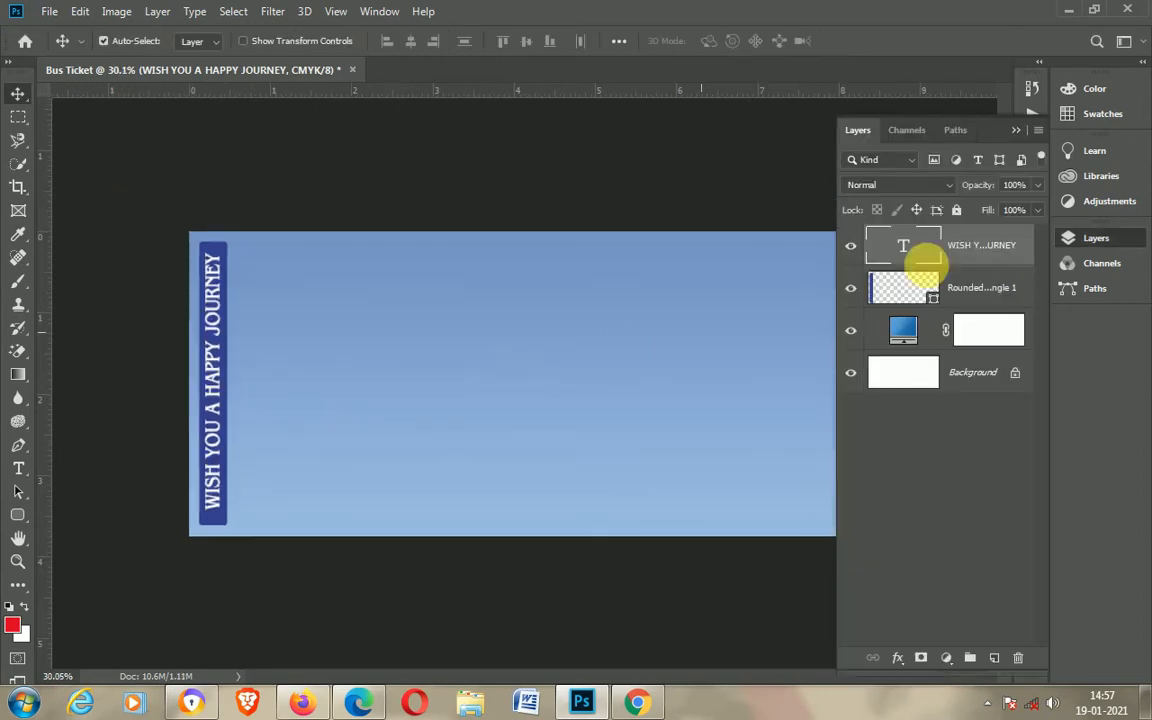
click(1018, 133)
scroll(703, 450, up, 1)
scroll(703, 455, up, 1)
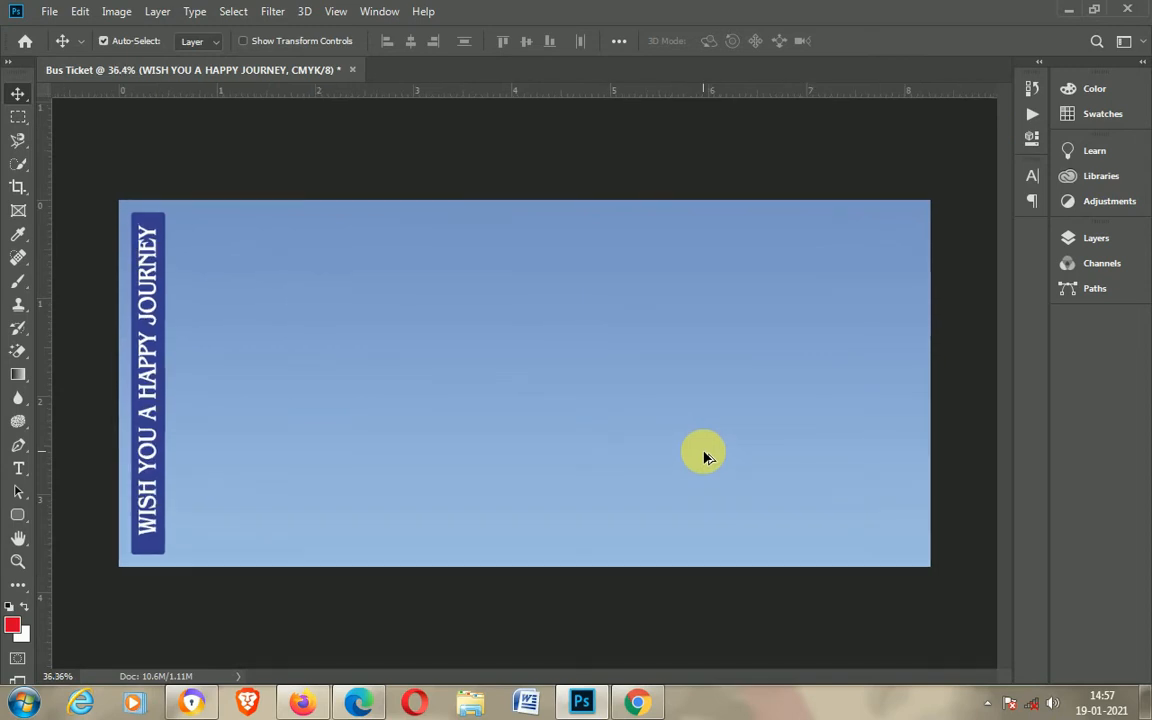
scroll(703, 455, up, 1)
Step: Draw a rounded rectangle along the guides filling the ticket to the right of the bar, about 2272 × 1046 px
key(ctrl+;)
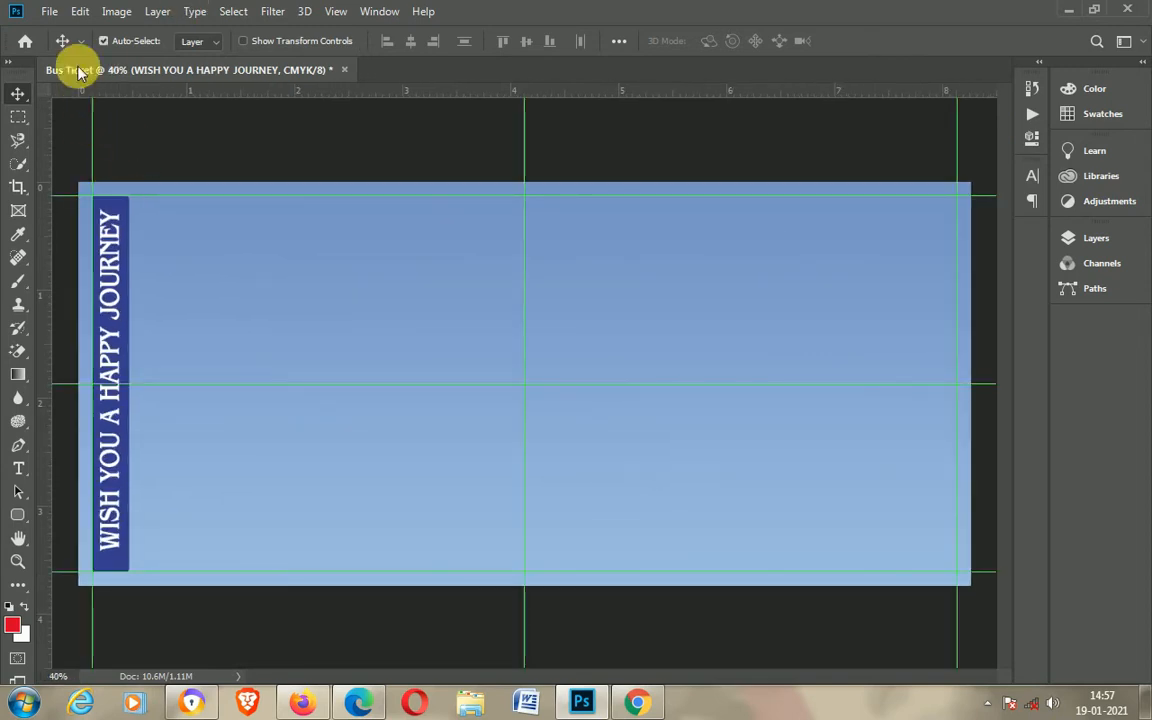
click(20, 516)
click(168, 188)
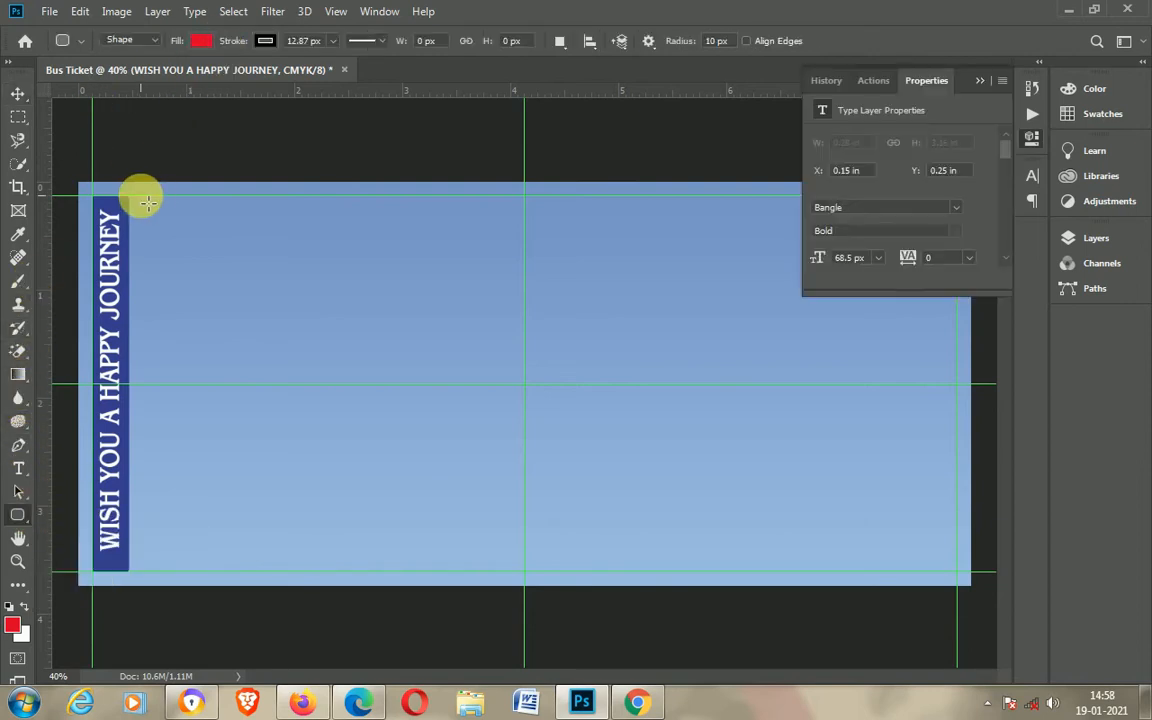
drag(141, 197, 955, 570)
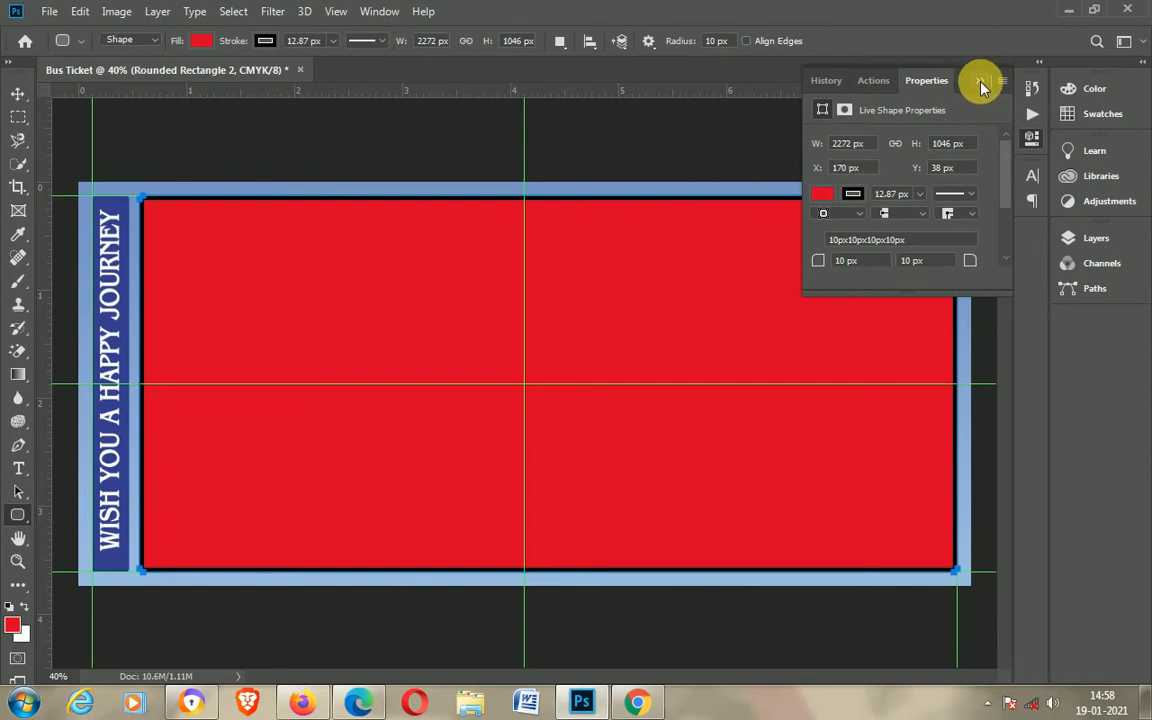
click(980, 81)
Step: Give the new rounded rectangle no fill and a white stroke so it forms a frame
click(201, 41)
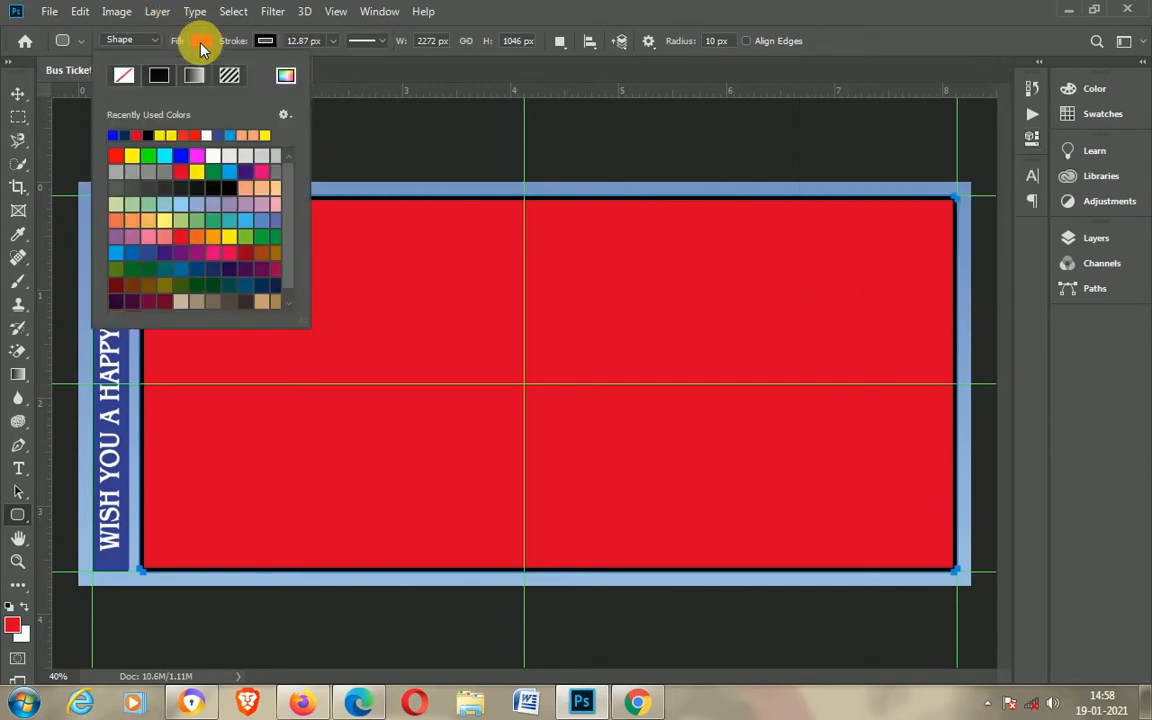
click(122, 77)
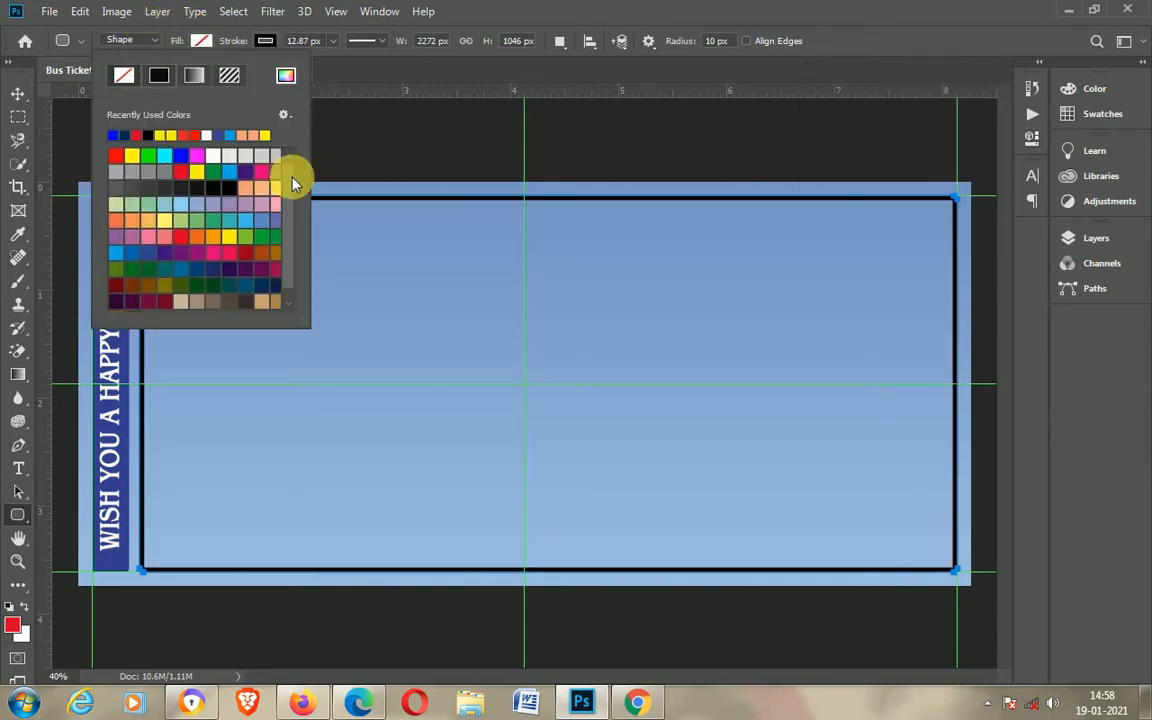
click(141, 137)
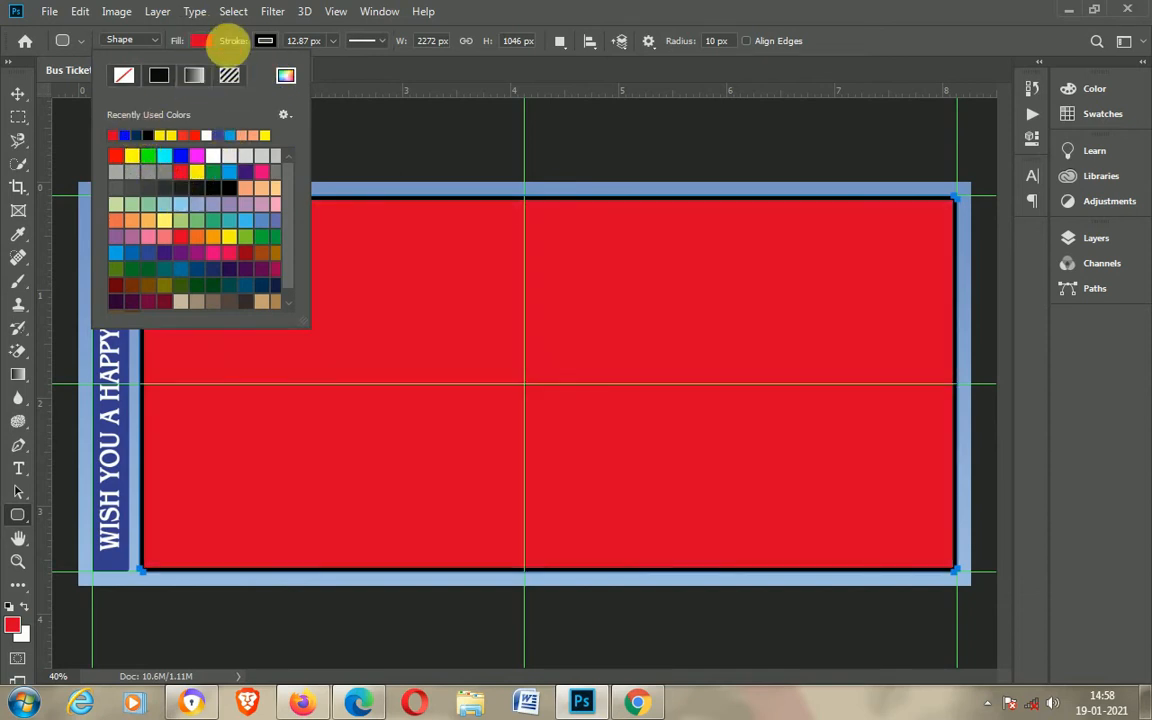
click(200, 45)
click(202, 41)
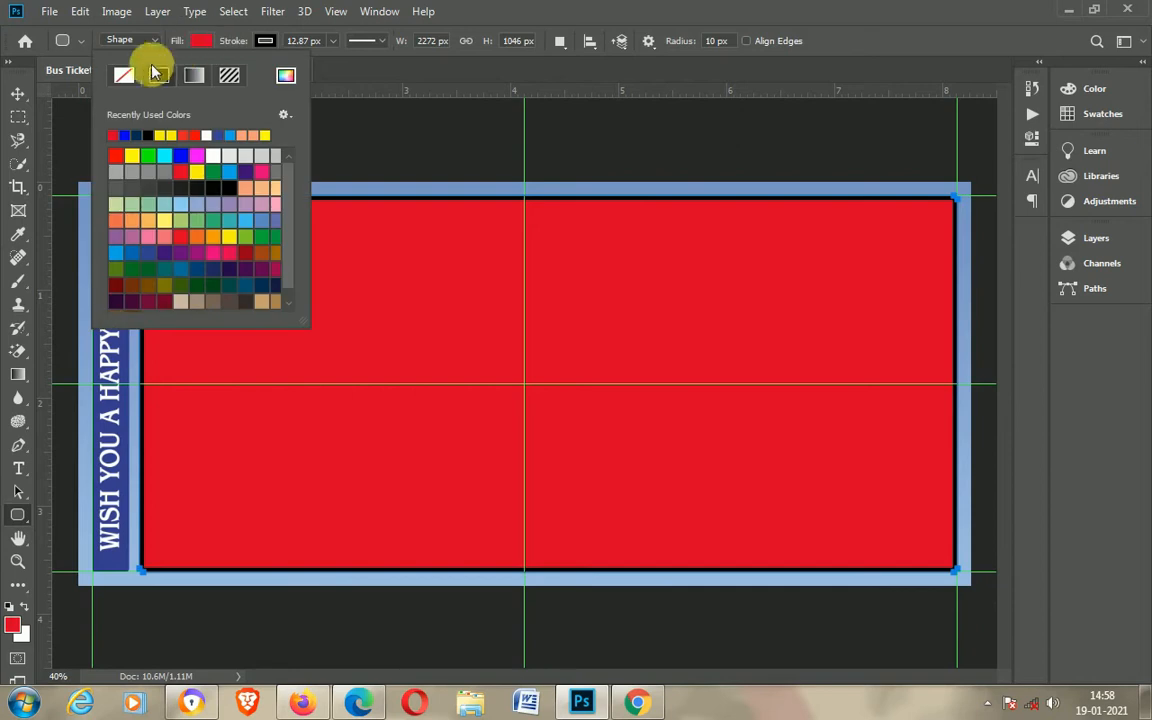
click(123, 77)
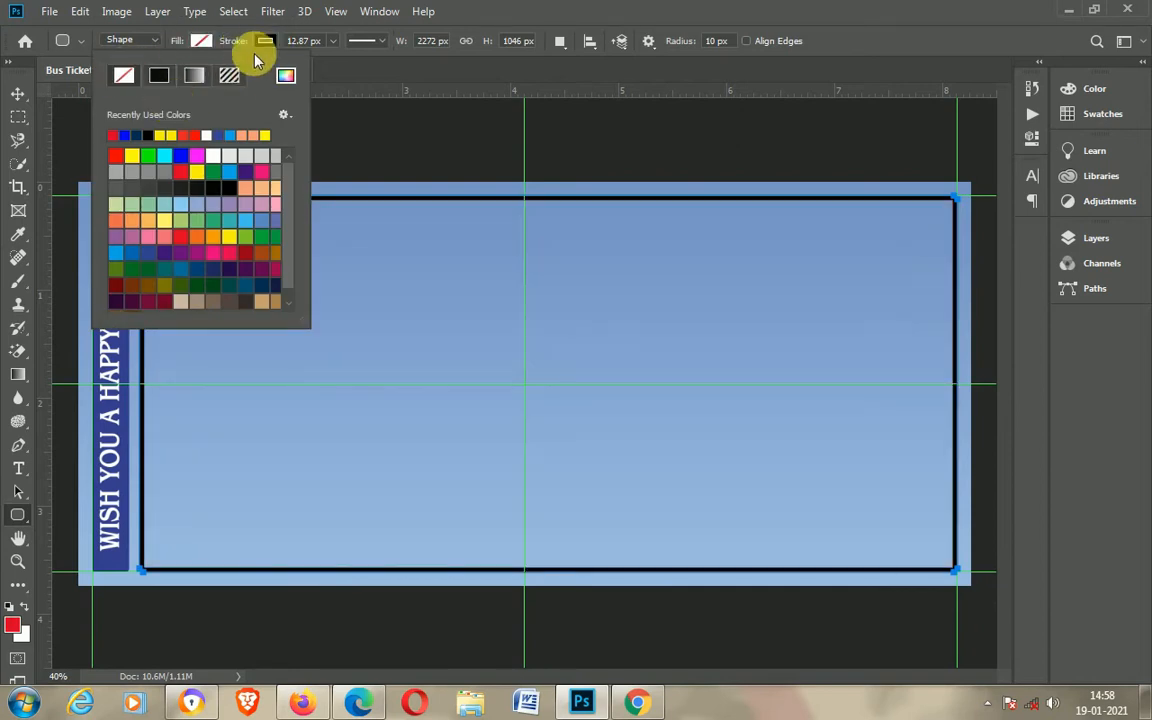
click(264, 41)
click(180, 143)
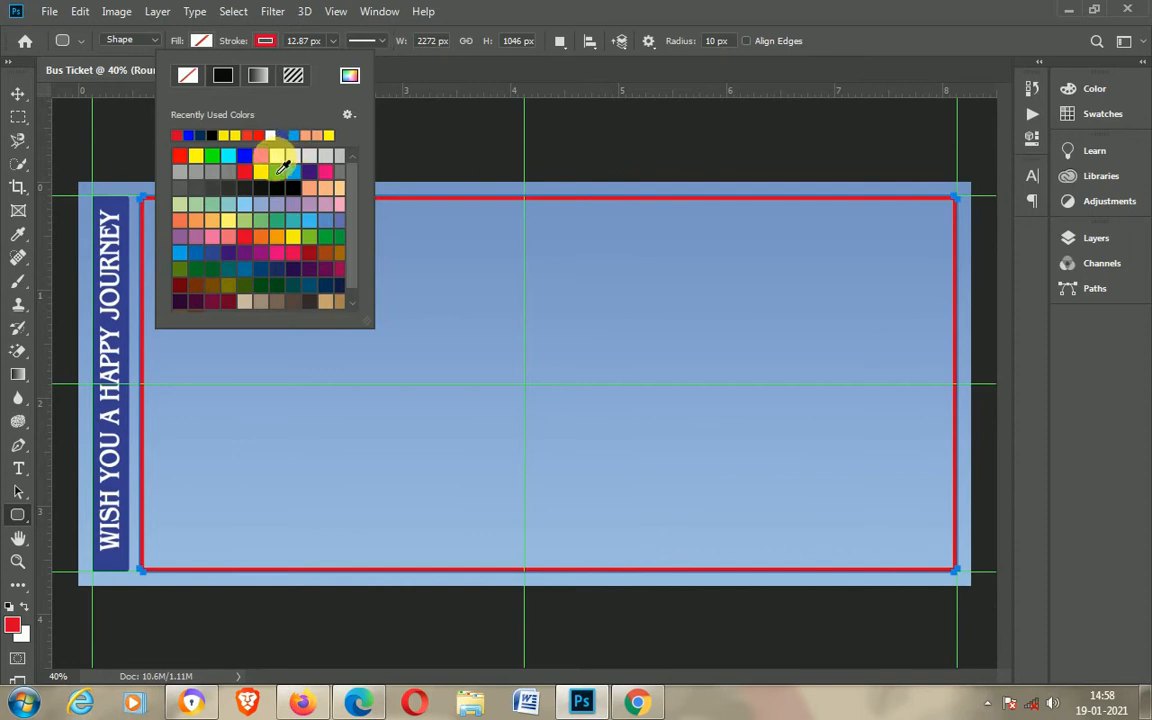
click(278, 156)
click(20, 95)
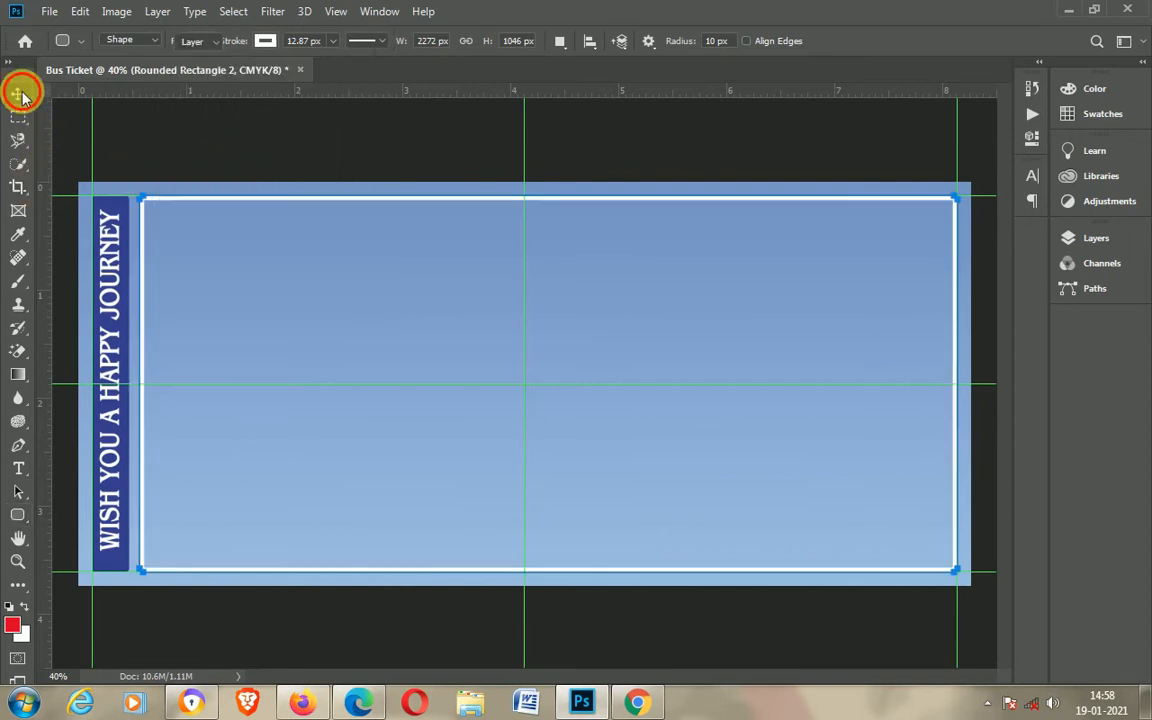
Step: Open the bus image from the bus ticket designing folder in Photoshop CC 2019
click(1068, 10)
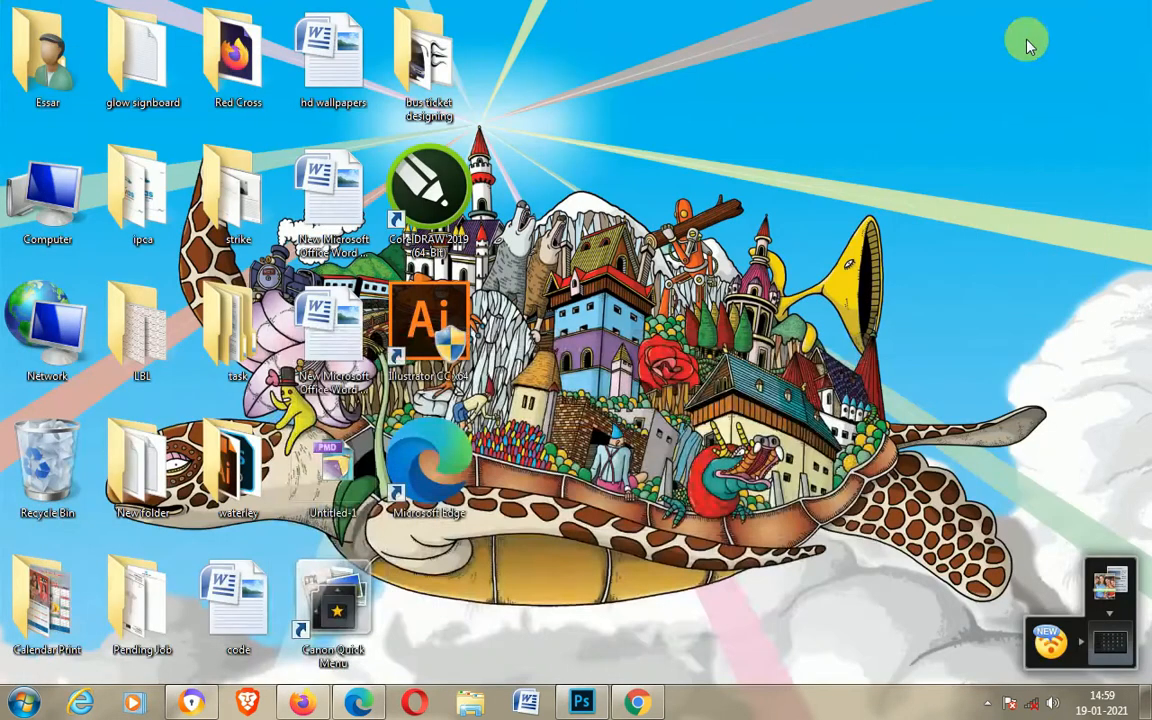
double_click(428, 55)
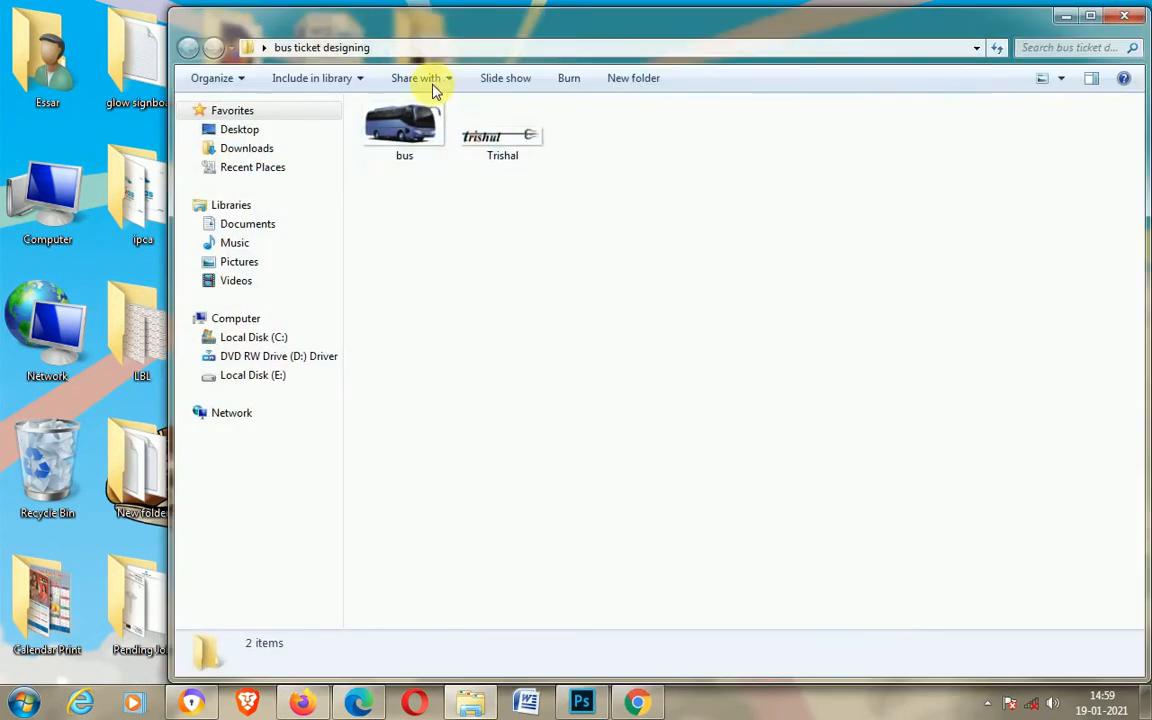
click(396, 137)
right_click(393, 136)
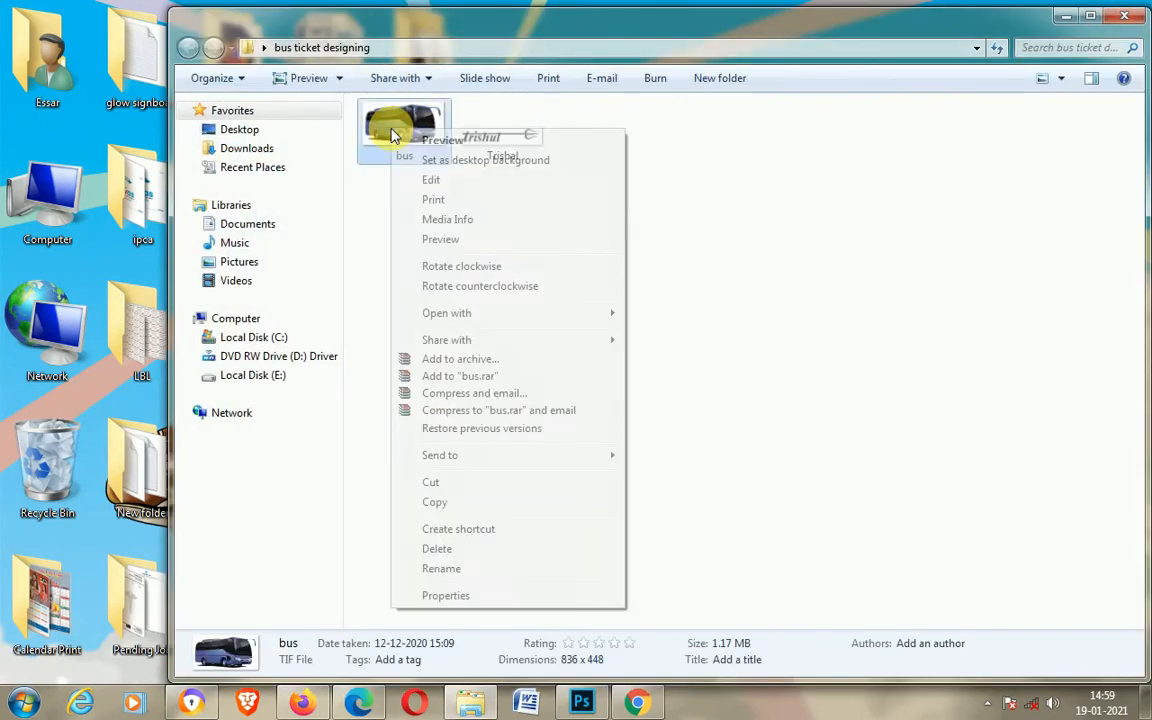
mouse_move(465, 312)
click(695, 313)
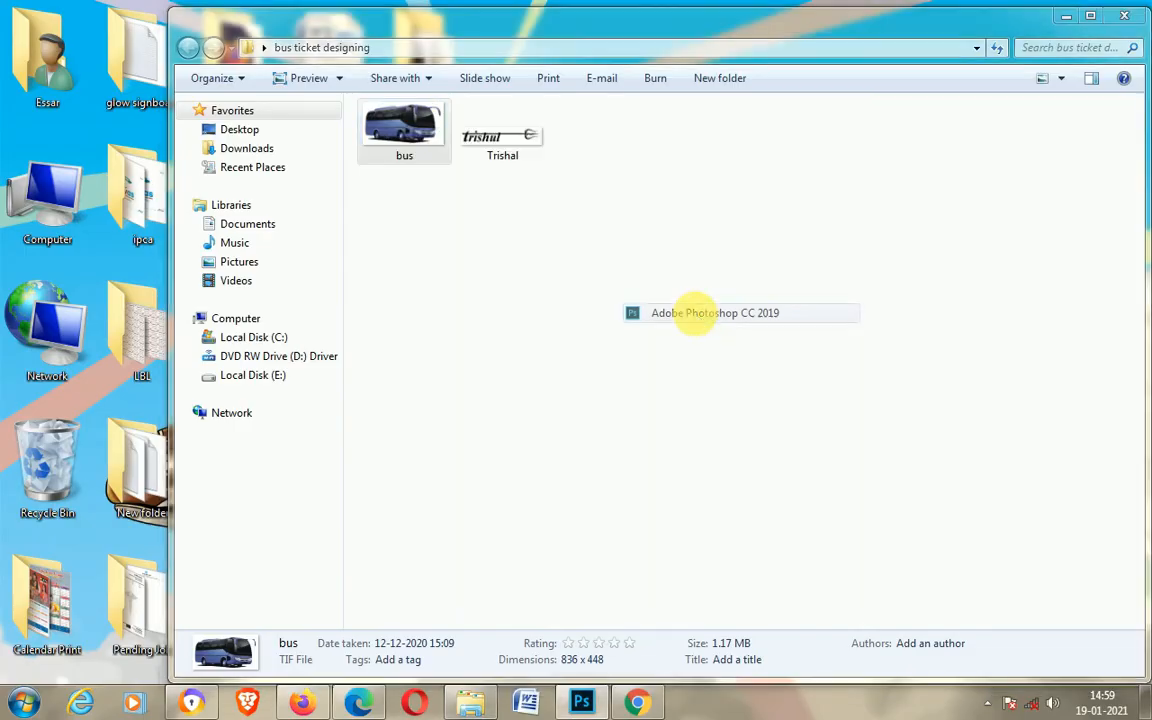
Step: Bring the bus image into the ticket document and position it in the upper-left corner inside the white frame
drag(565, 338, 150, 75)
drag(602, 327, 365, 258)
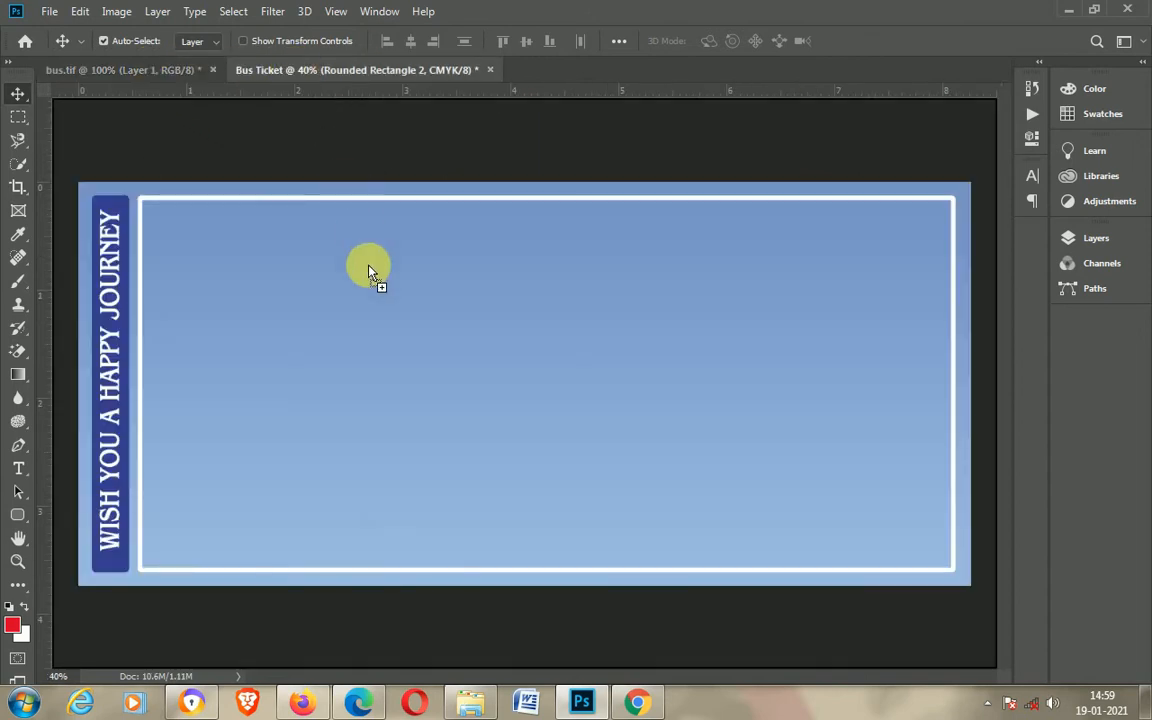
drag(404, 405, 286, 308)
key(shift+Left)
key(shift+Left)
key(shift+Left)
key(shift+Left)
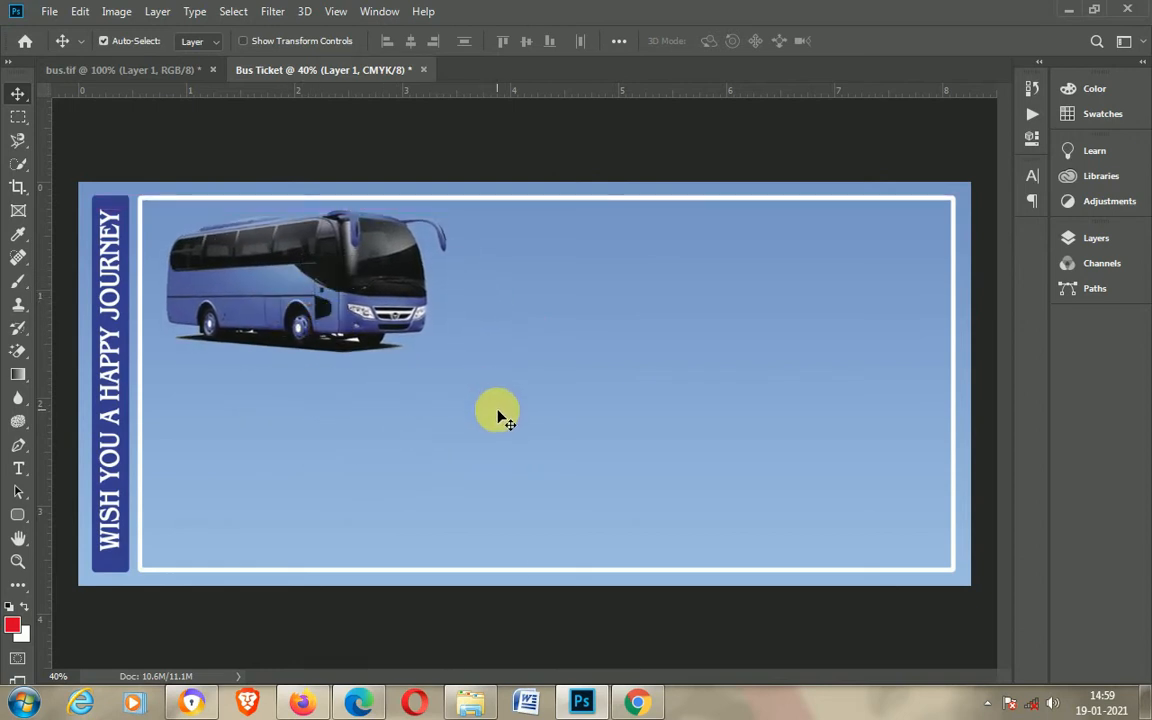
key(shift+Left)
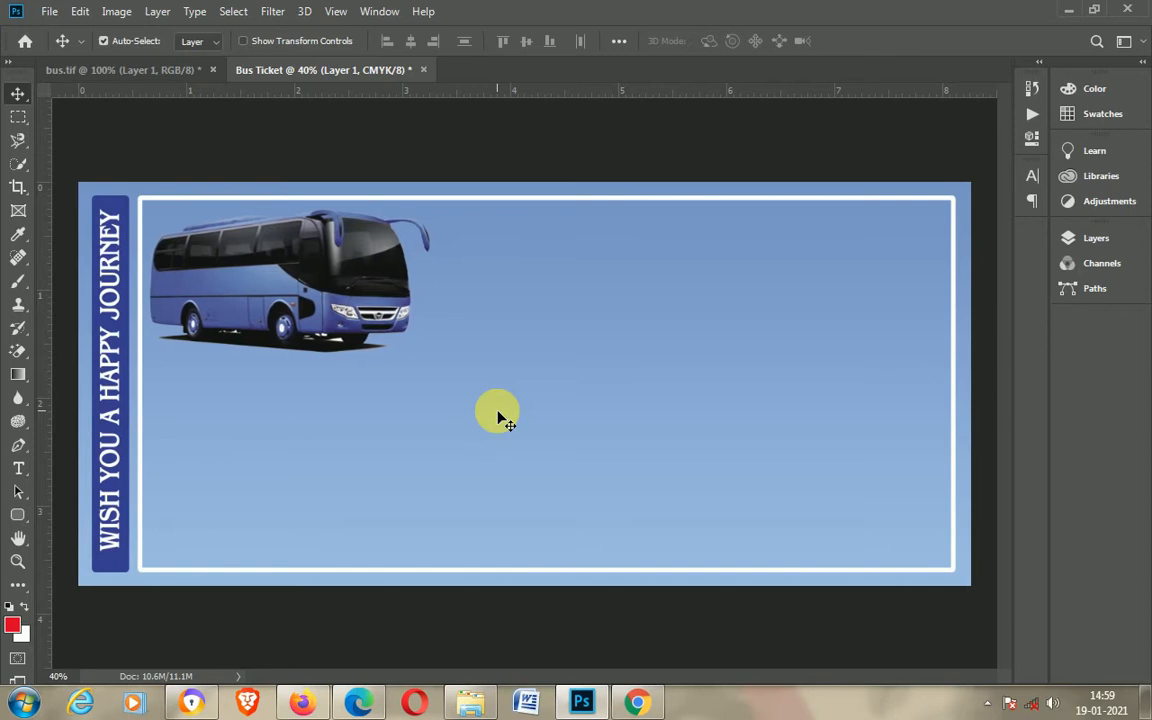
key(shift+Right)
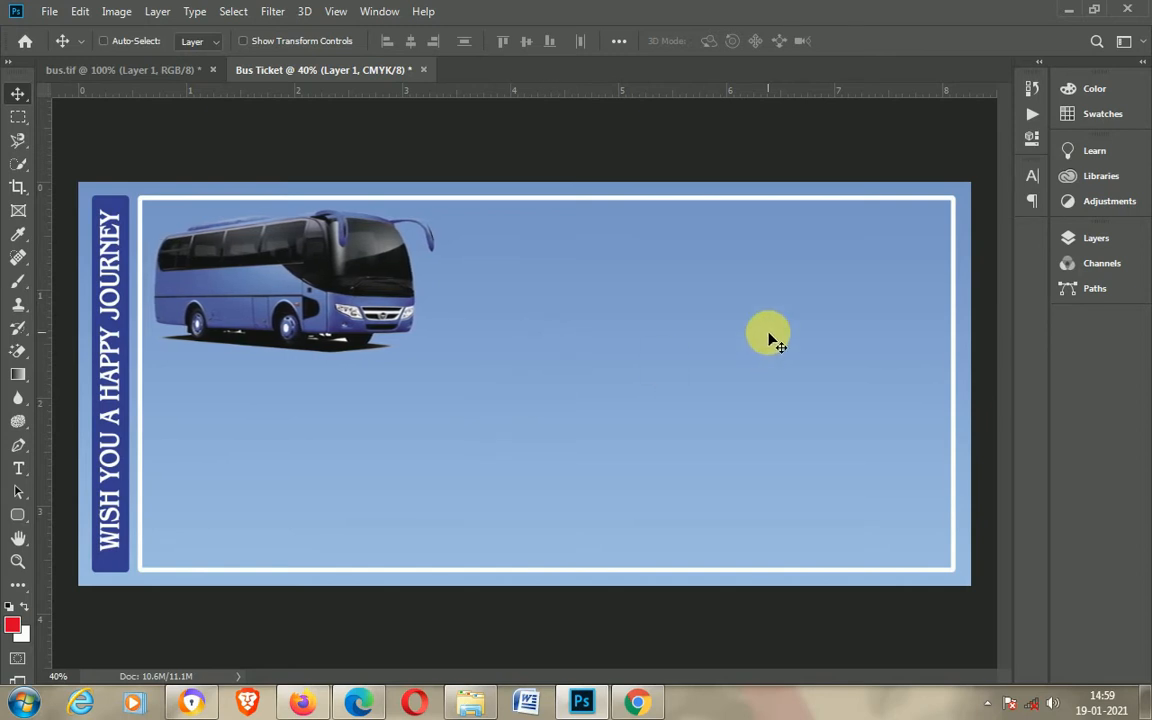
Step: Adjust the bus image's Blues with Hue/Saturation, setting hue to -1 and saturation to -3
key(ctrl+u)
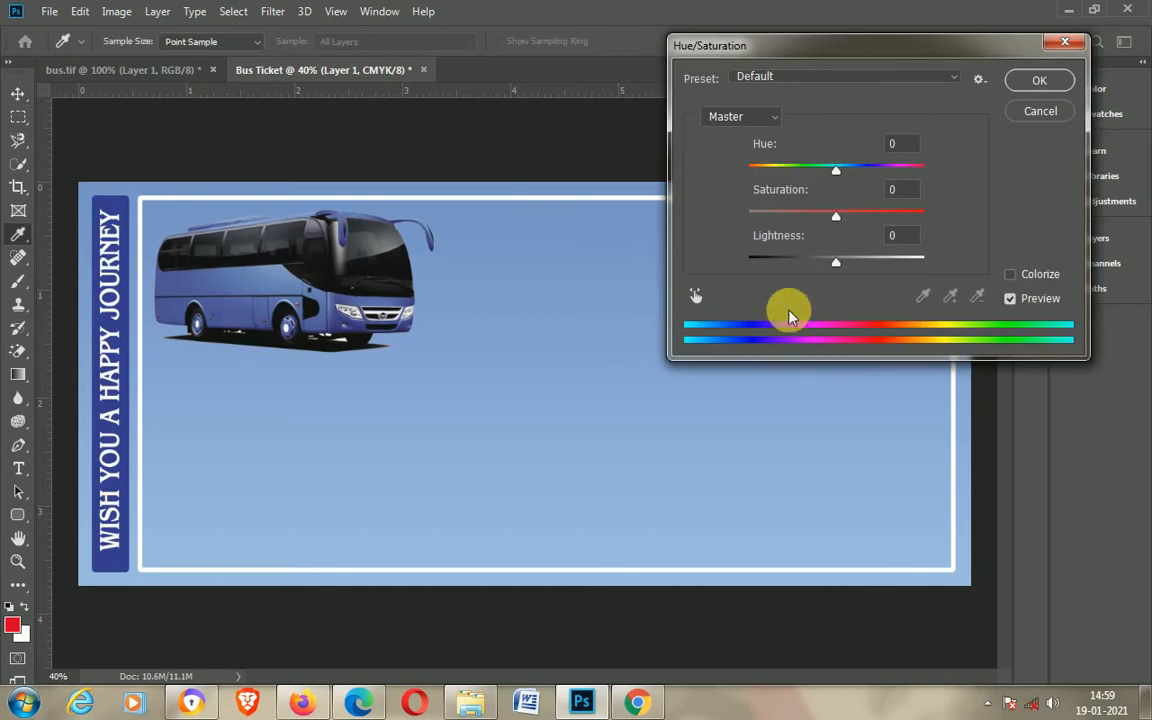
click(755, 118)
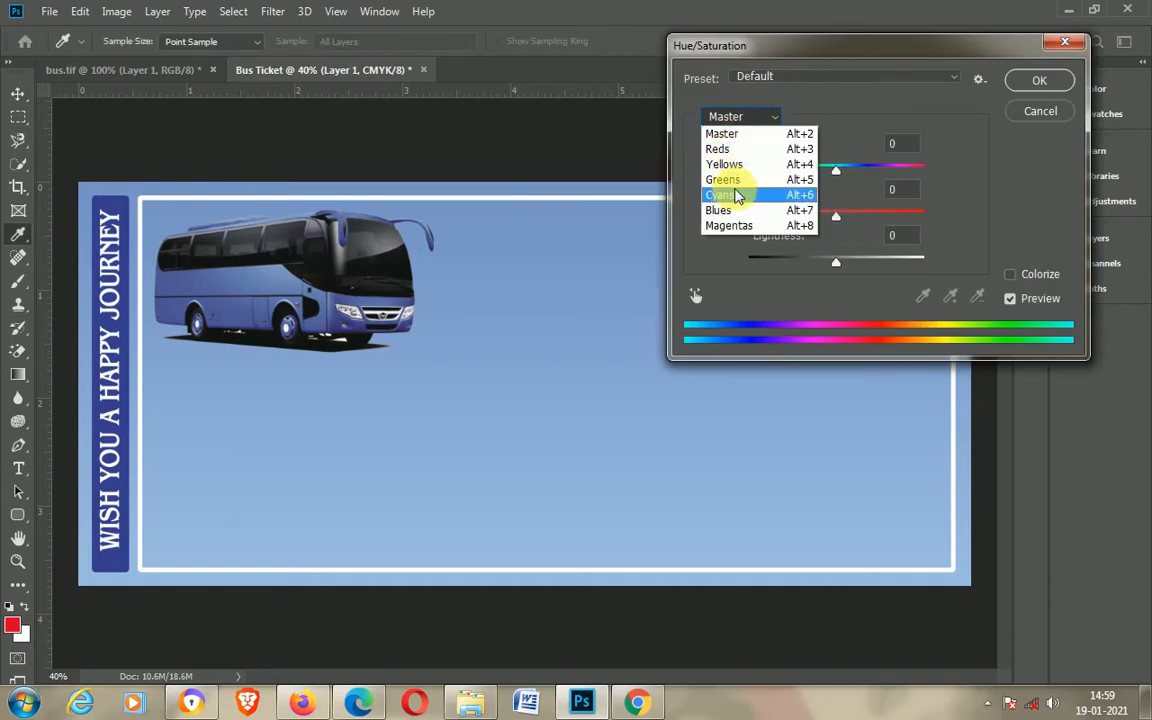
click(722, 211)
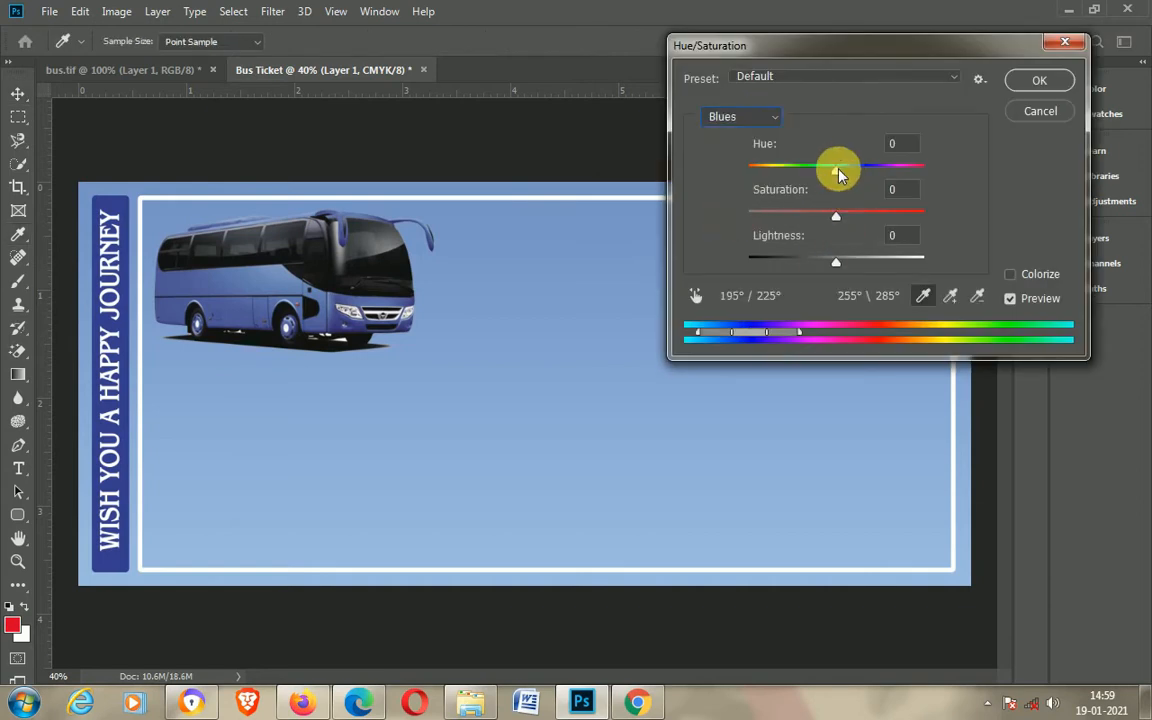
drag(853, 176, 836, 229)
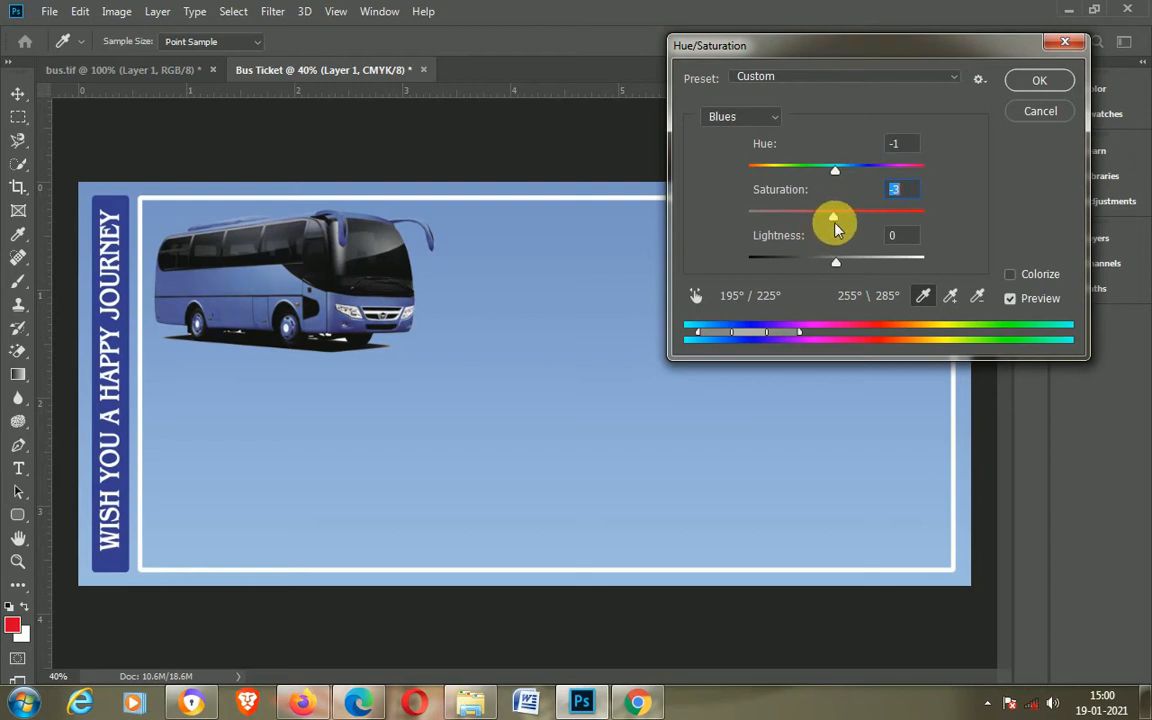
click(1040, 82)
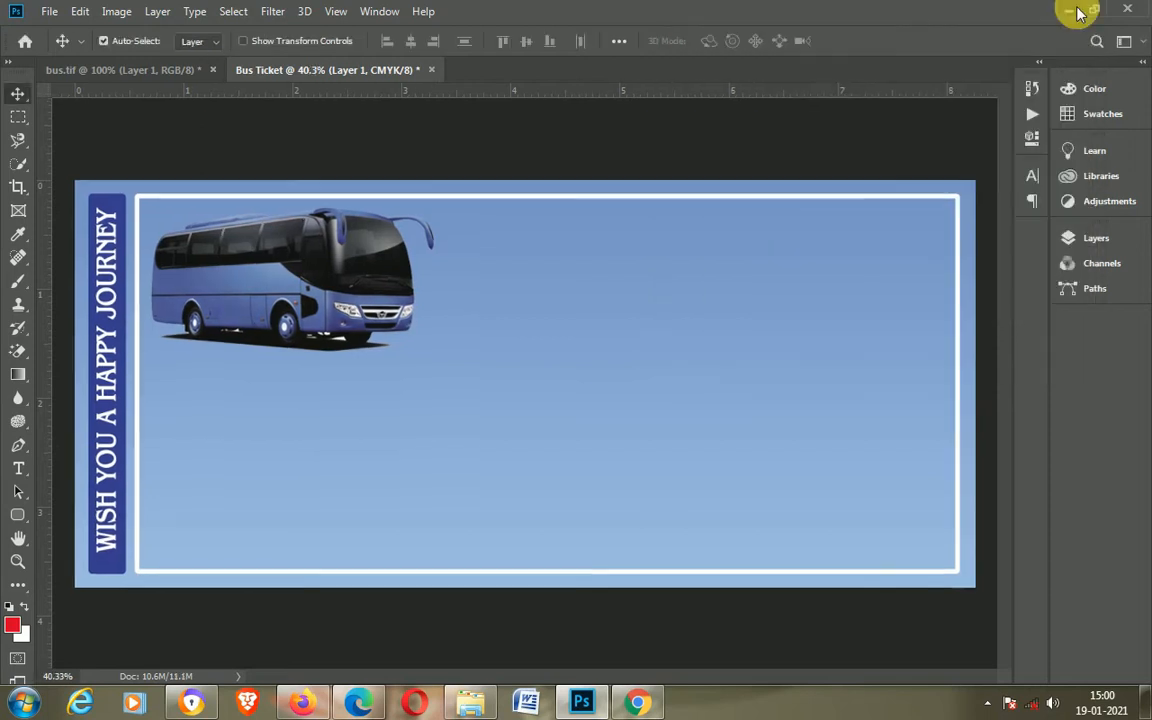
Step: Open the Trishal logo image from the bus ticket designing folder in Photoshop
click(1068, 10)
click(492, 140)
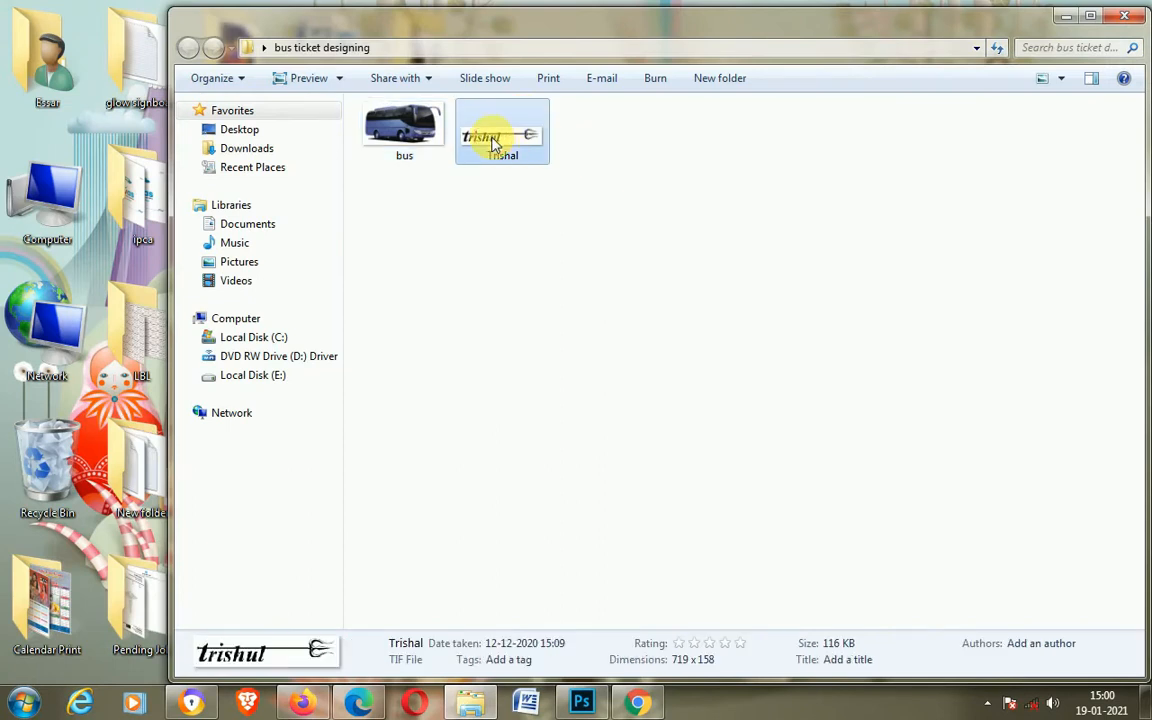
right_click(493, 139)
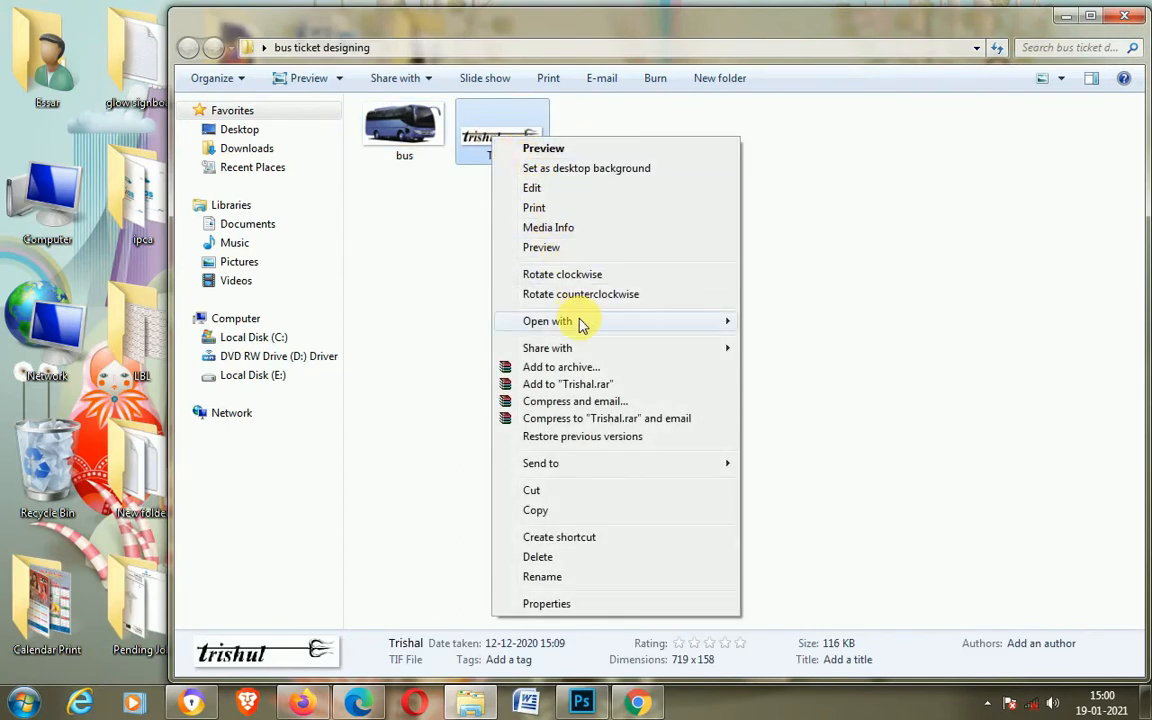
mouse_move(582, 324)
click(812, 318)
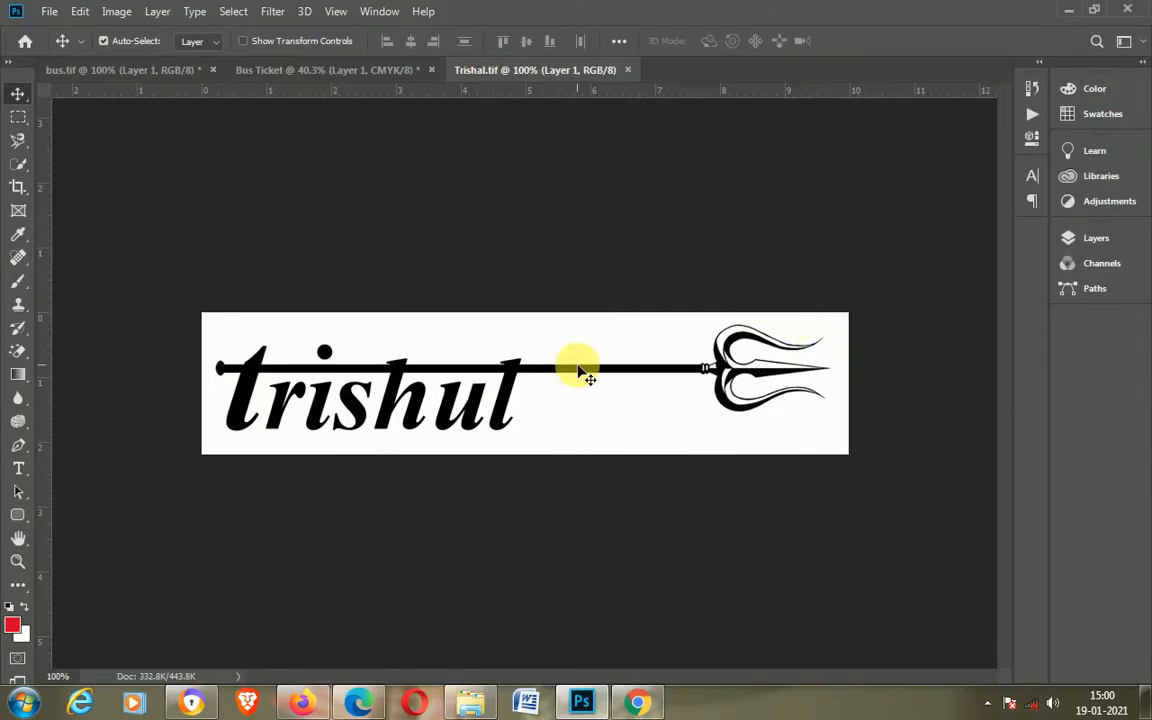
Step: Bring the Trishal logo into the ticket document and place it beside the bus
drag(503, 399, 565, 310)
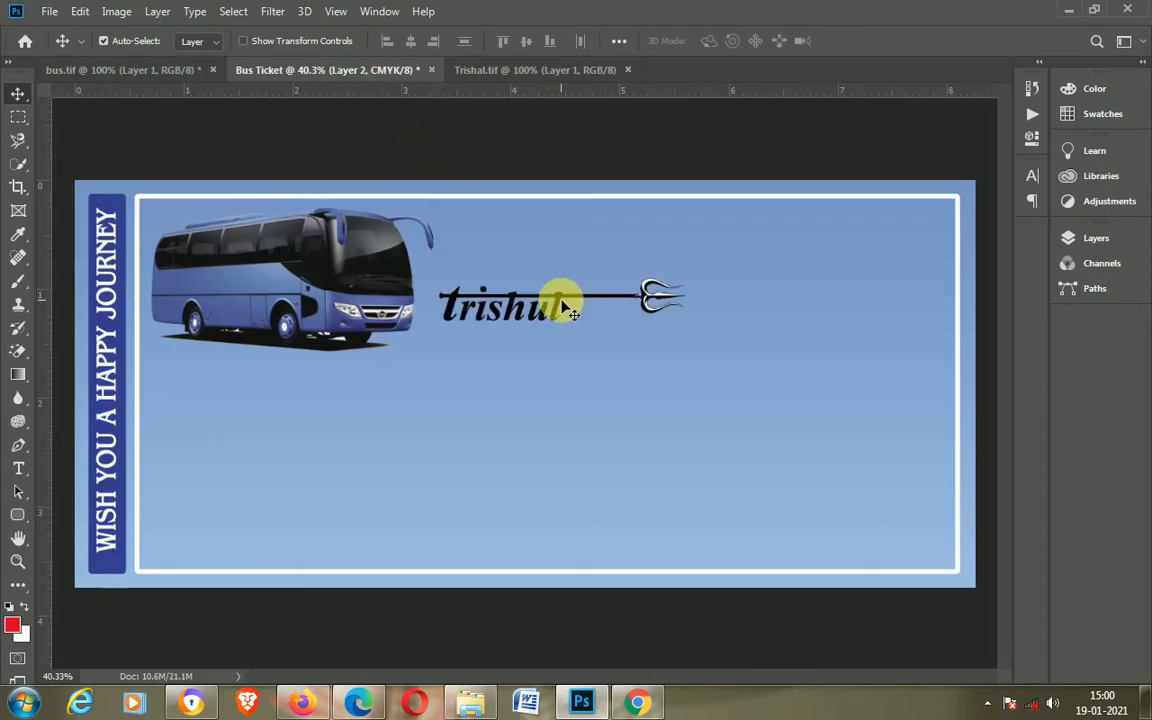
drag(563, 307, 580, 279)
Step: Convert the Trishal logo layer into a smart object
click(1098, 240)
right_click(995, 244)
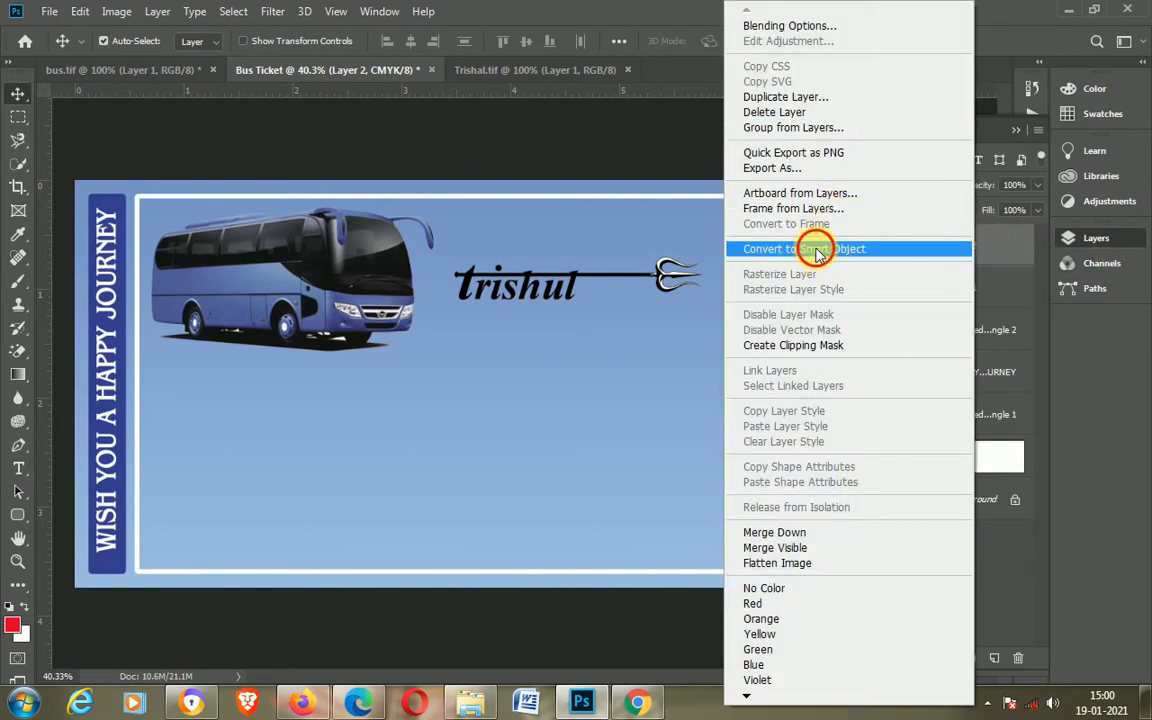
click(815, 250)
click(1016, 132)
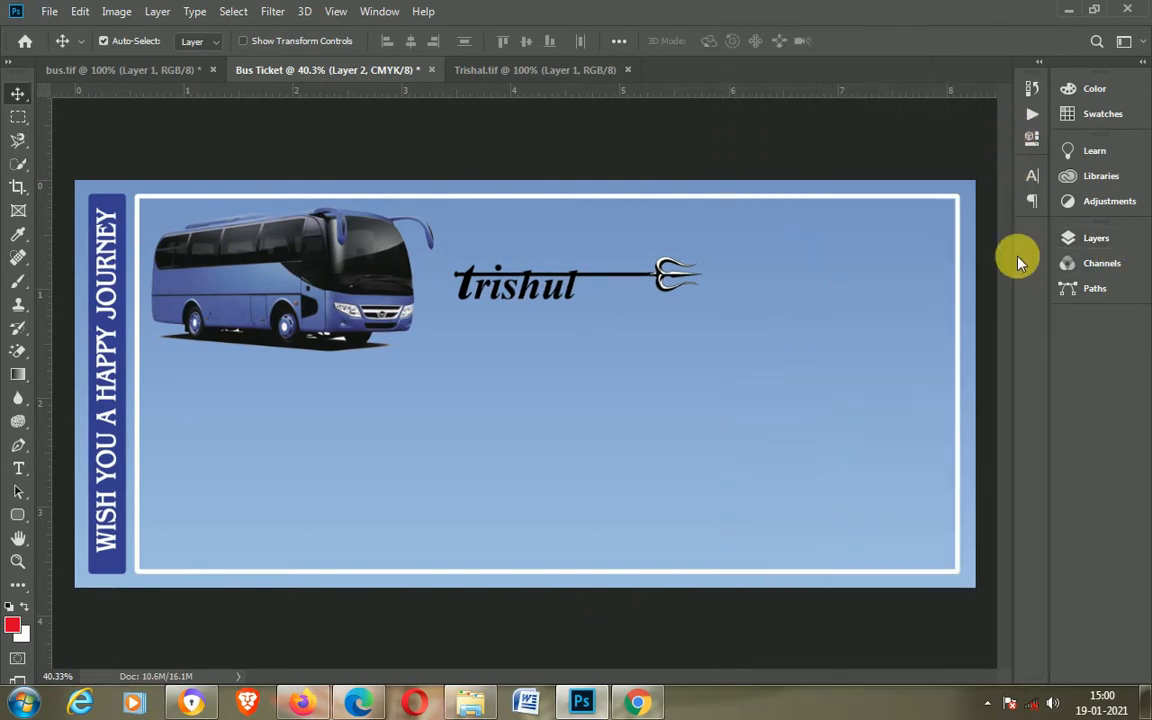
Step: Scale up the Trishal logo so its trident reaches the frame's right edge, then nudge it slightly down
key(ctrl+t)
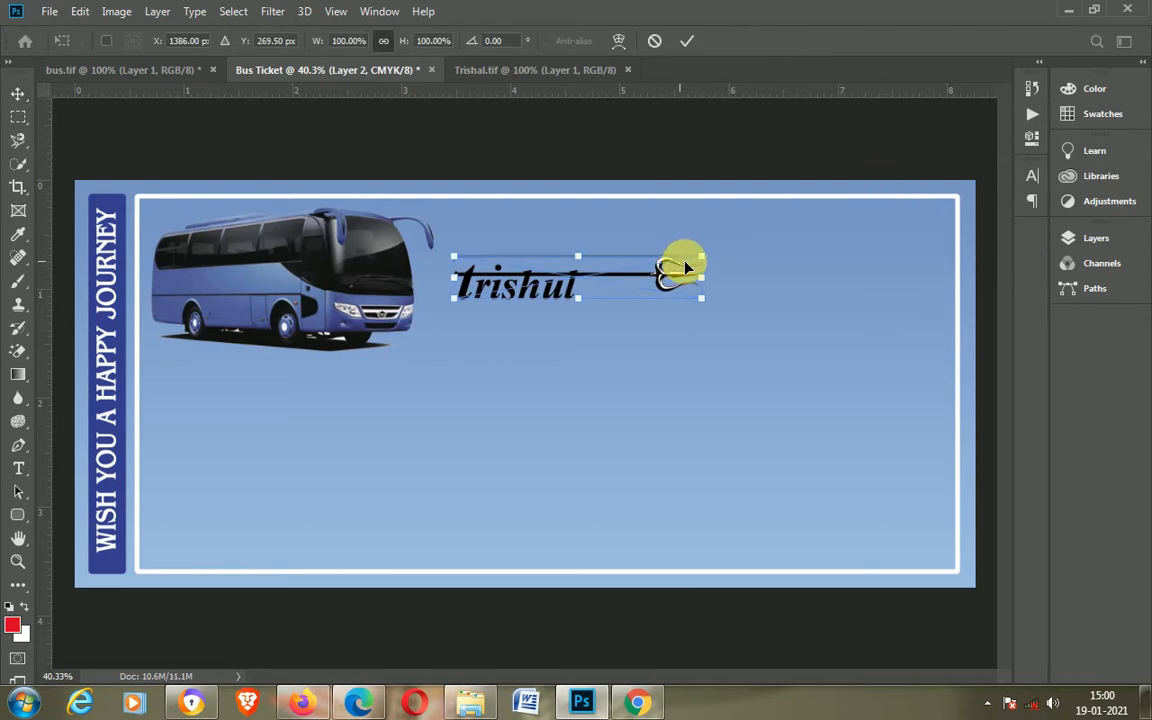
drag(701, 257, 931, 200)
key(Return)
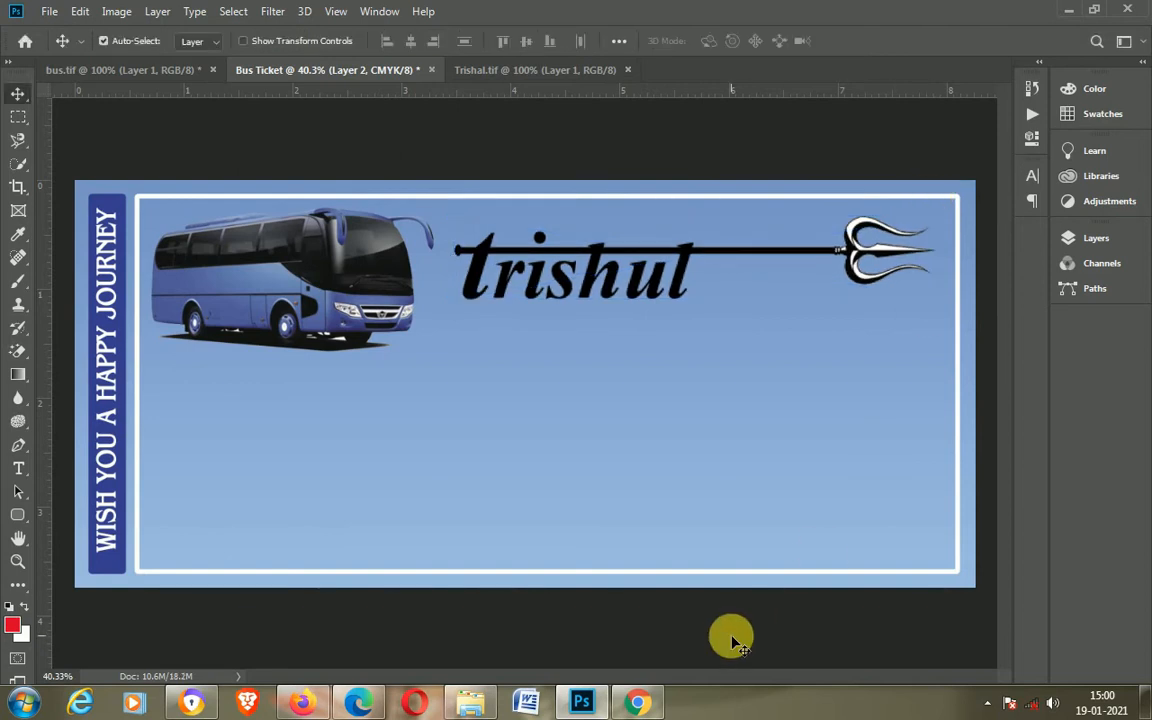
key(shift+Down)
key(shift+Down)
key(shift+Down)
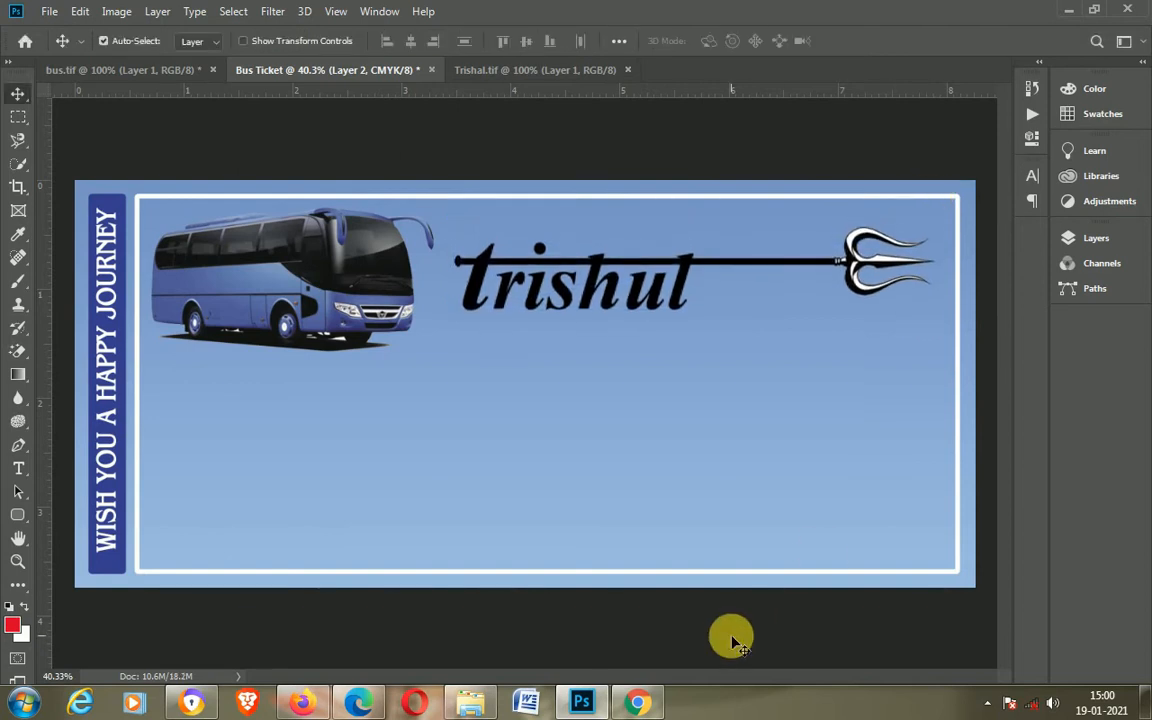
key(Down)
key(Down)
key(Down)
key(Down)
key(Down)
key(Down)
key(Down)
key(Down)
key(Down)
key(Down)
key(Down)
key(Down)
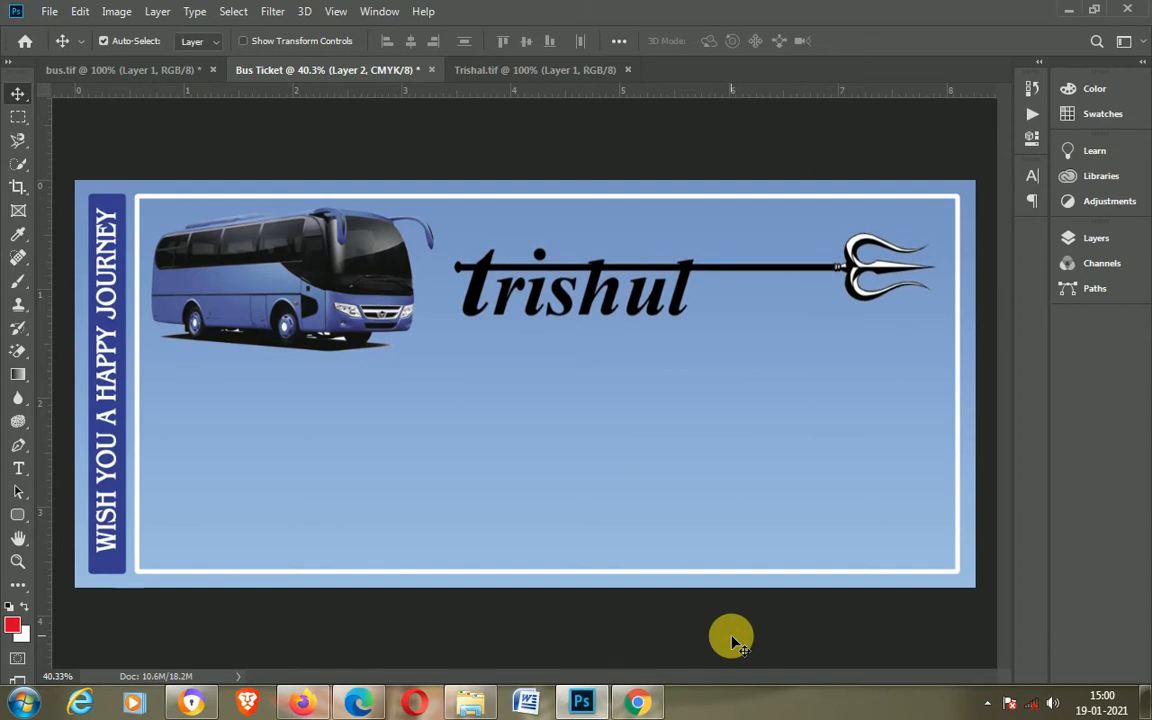
Step: Add a text line reading EVERGREEN TRAVELS in the empty area of the ticket
key(t)
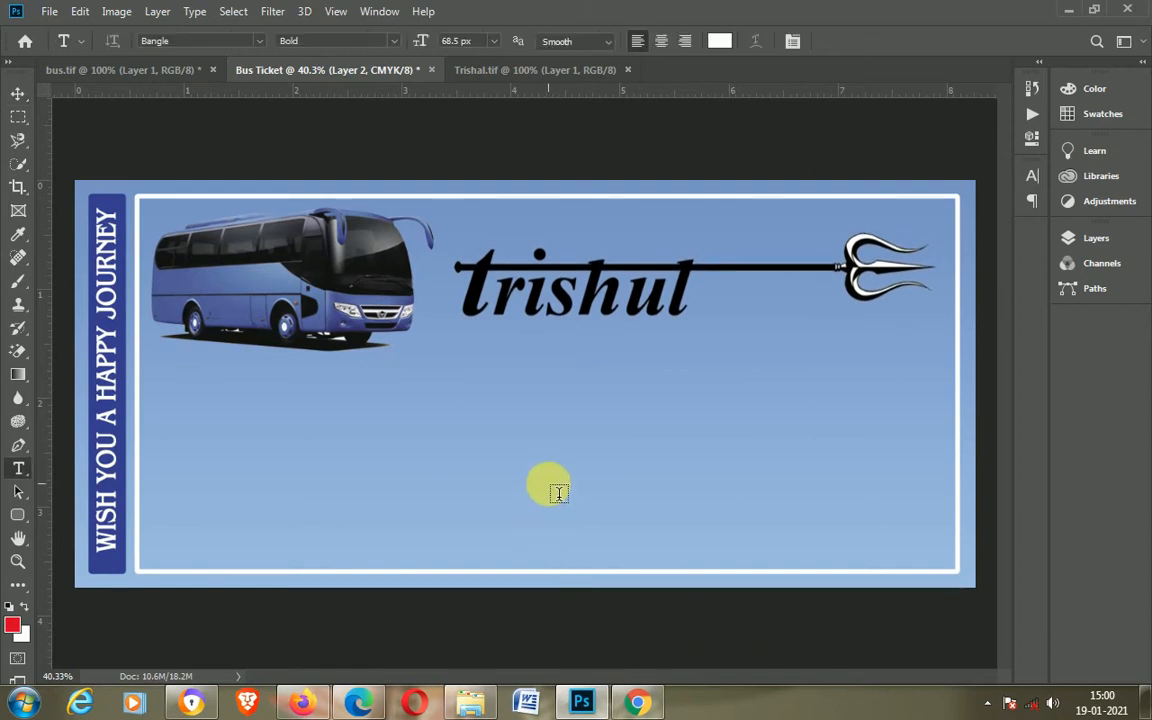
click(512, 442)
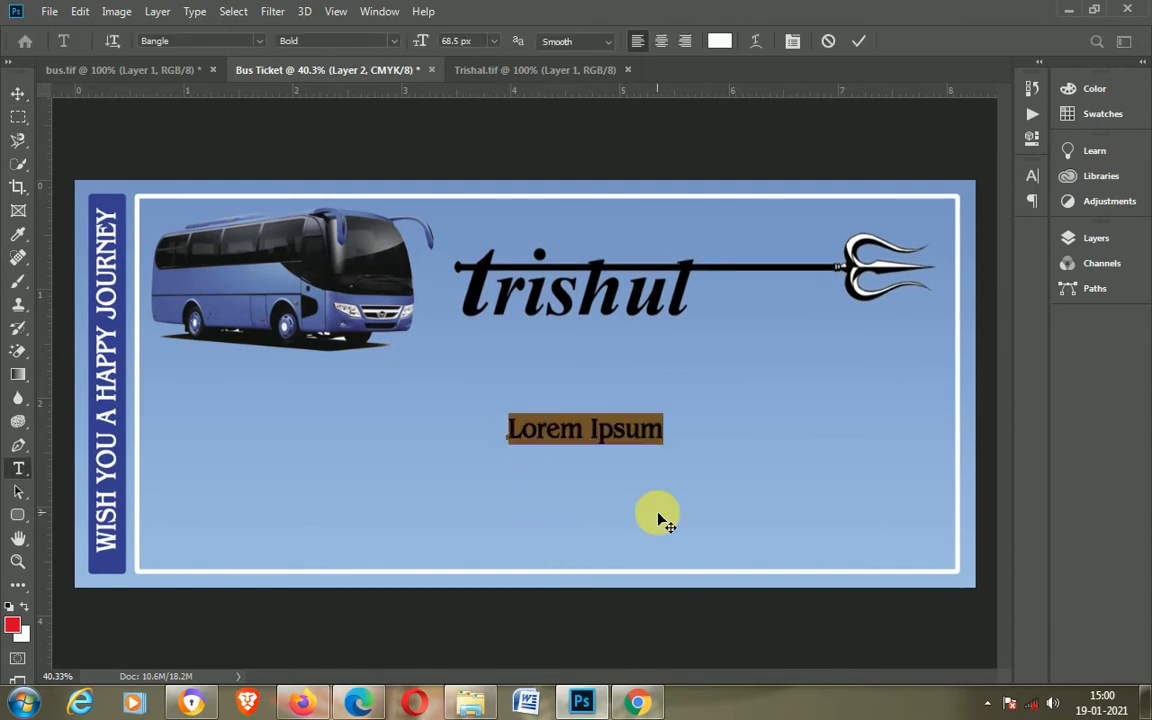
text(EVERGREEN TRAVELS)
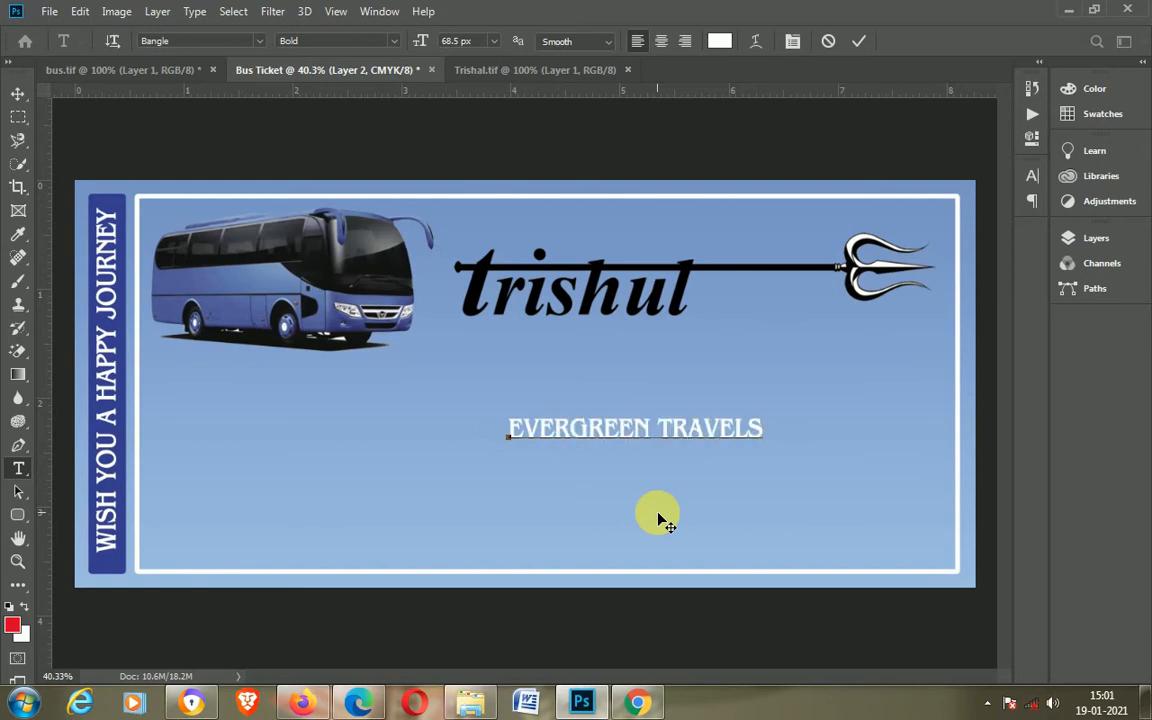
Step: Color the EVERGREEN TRAVELS text yellow and move it above the Trishal logo
key(ctrl+a)
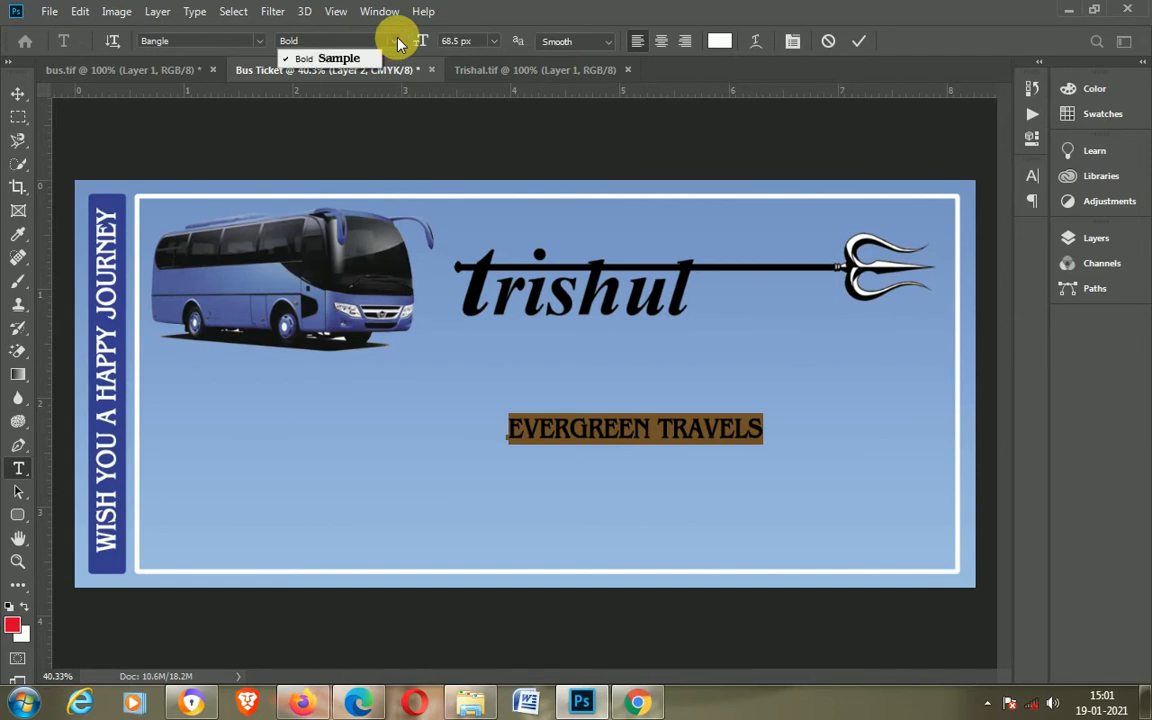
click(1100, 113)
click(957, 115)
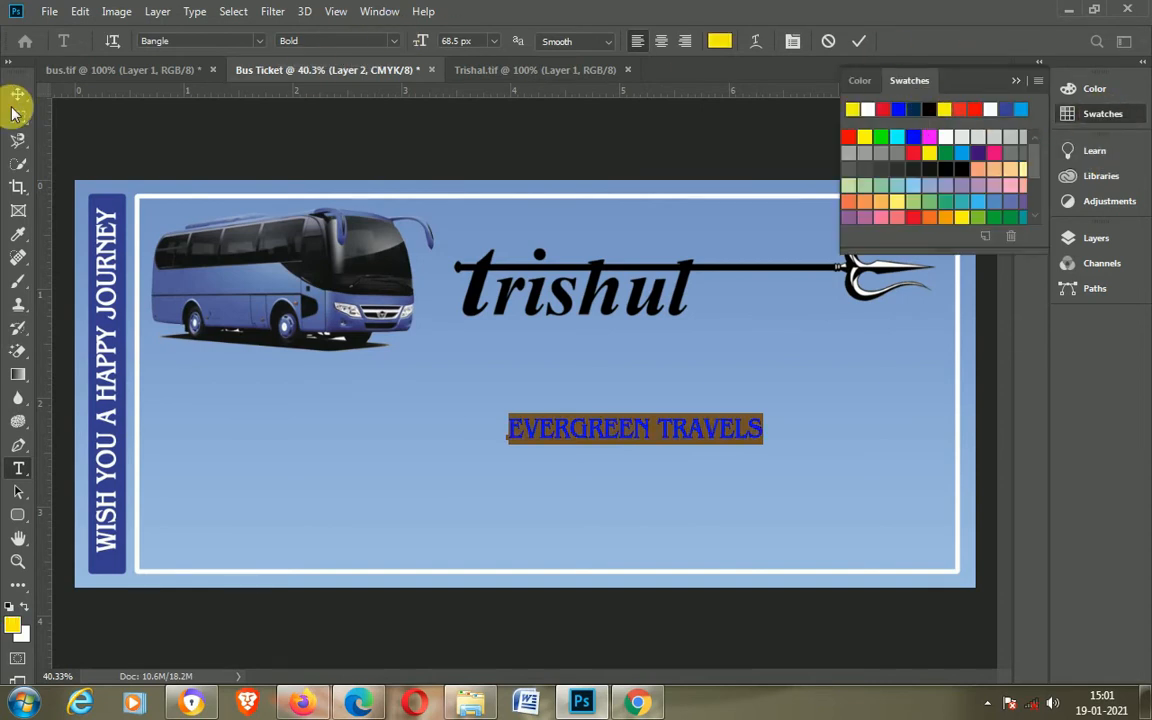
click(18, 93)
drag(678, 431, 666, 239)
scroll(746, 354, down, 2)
scroll(746, 352, up, 1)
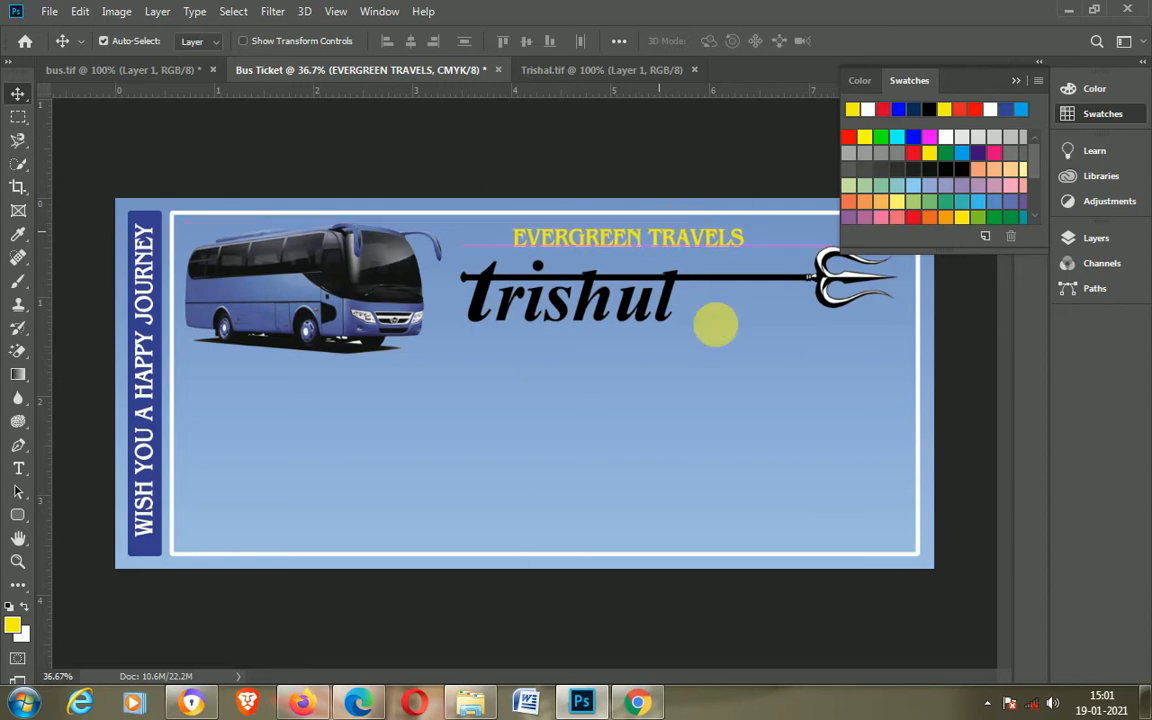
key(t)
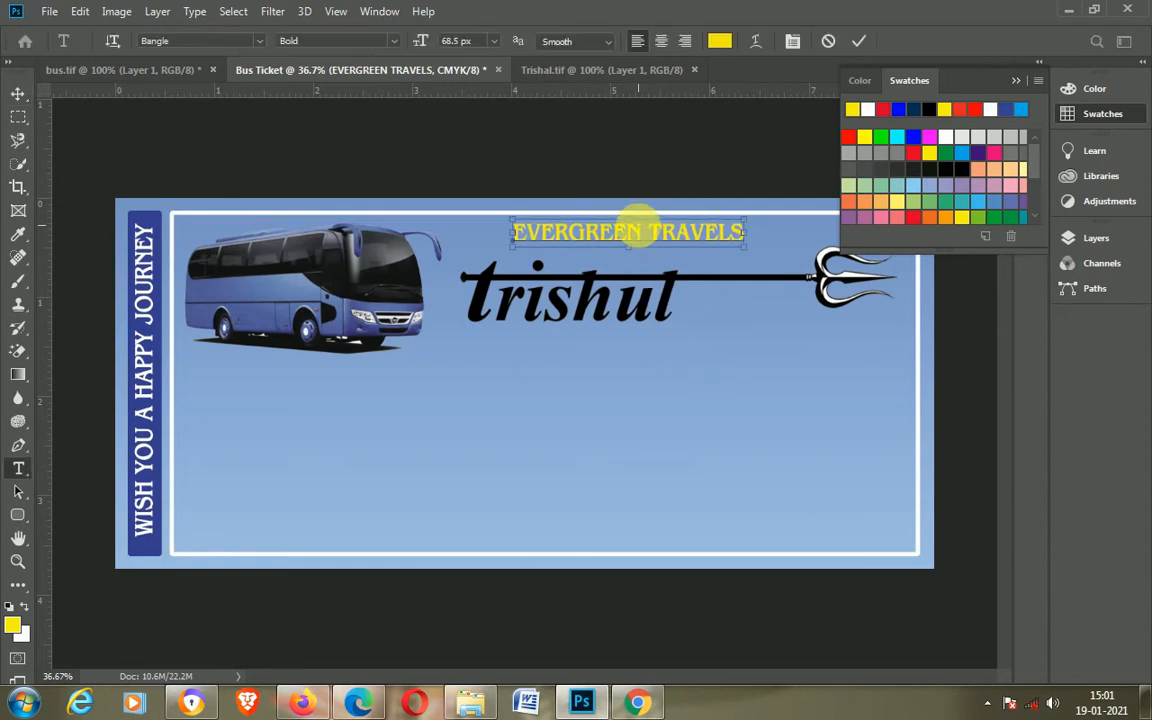
triple_click(638, 231)
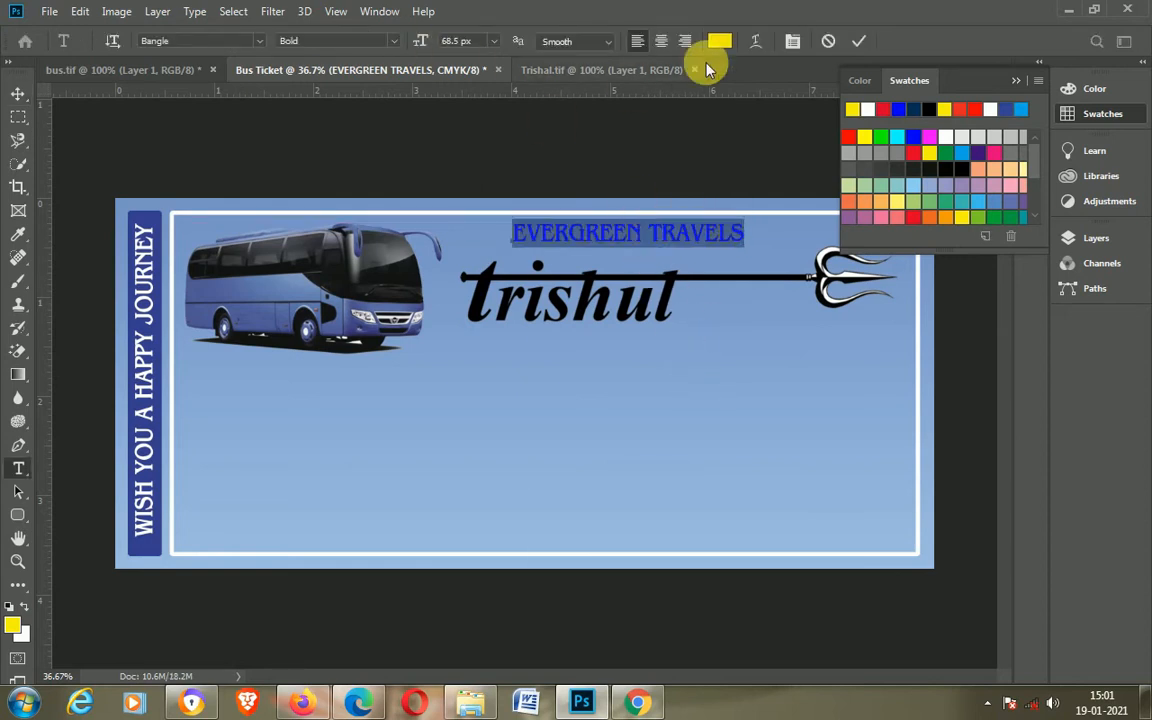
click(858, 41)
key(v)
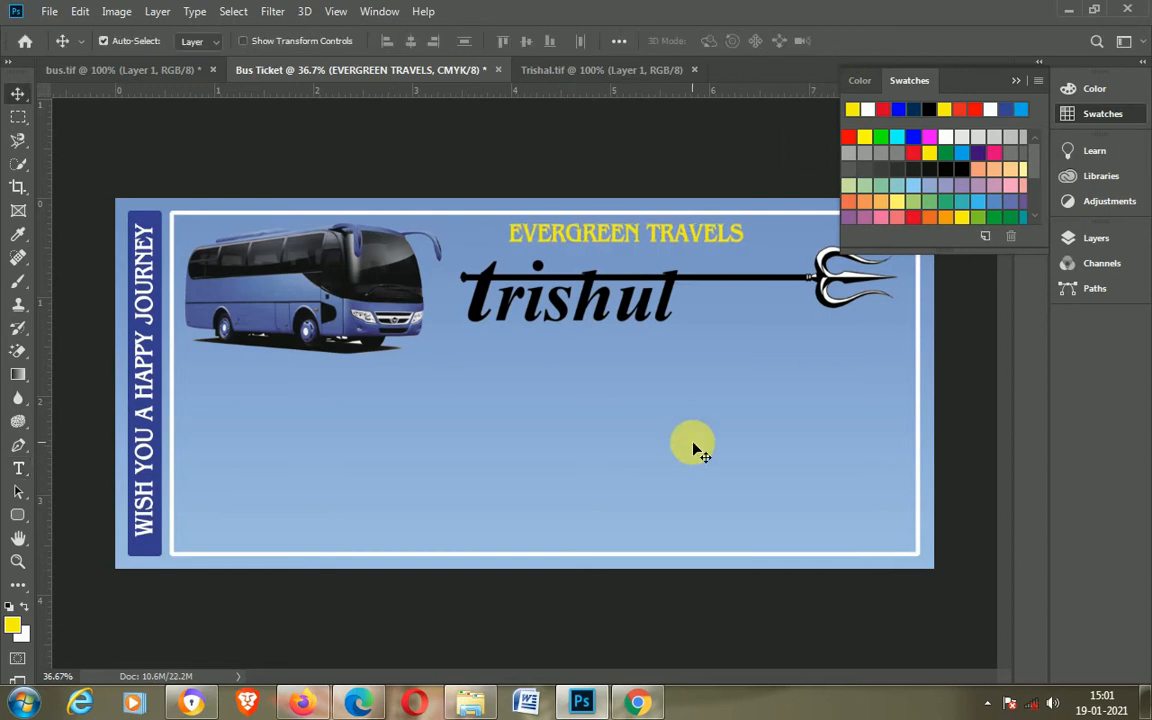
Step: Add a text line reading LOREM IPSAM BRANCH below the logo
key(t)
click(580, 428)
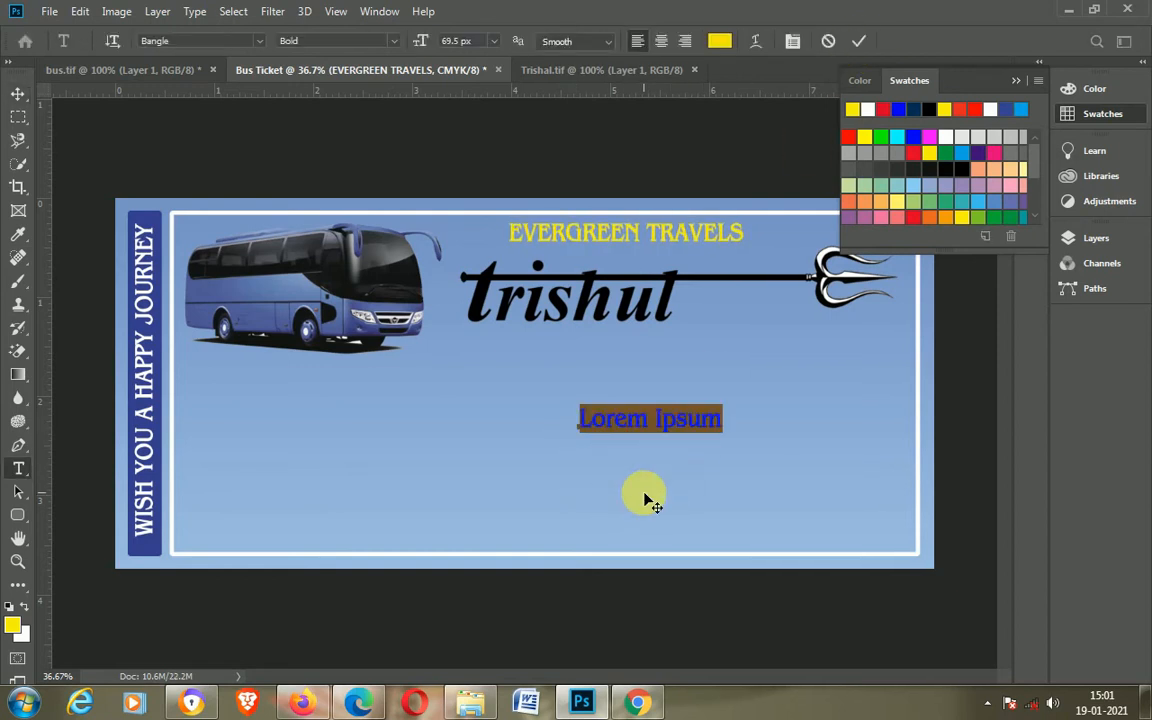
text(AB)
key(BackSpace)
key(BackSpace)
text(L)
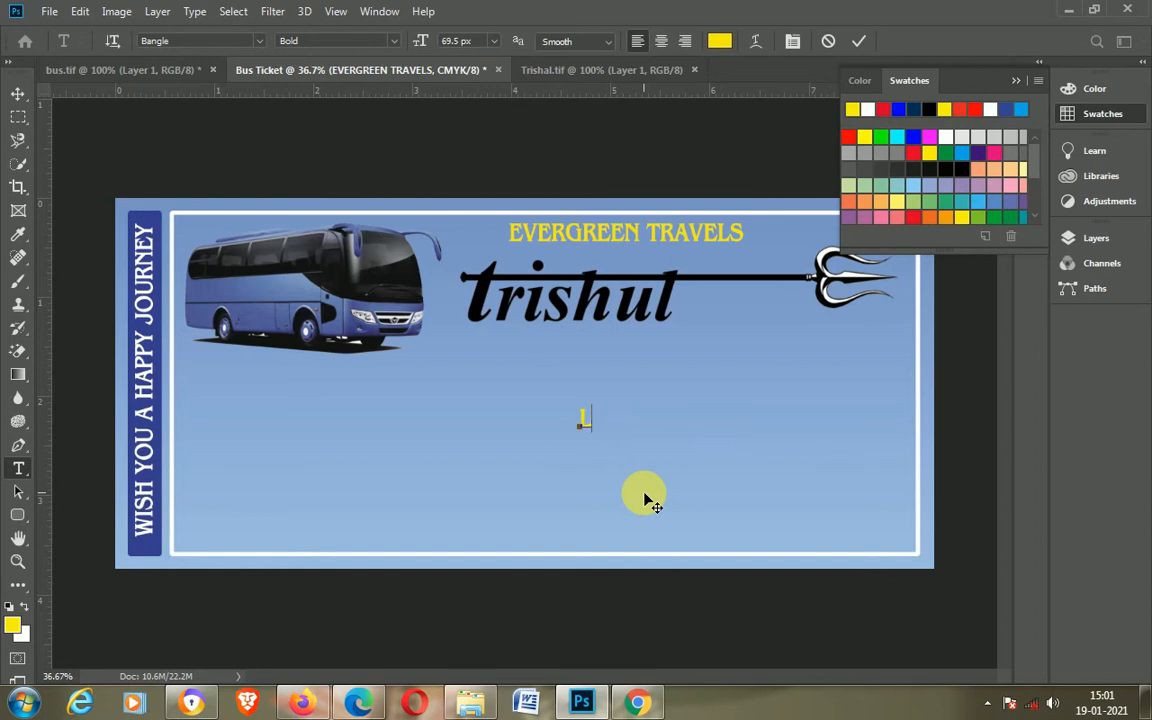
text(OREM IPSAM BRANCH)
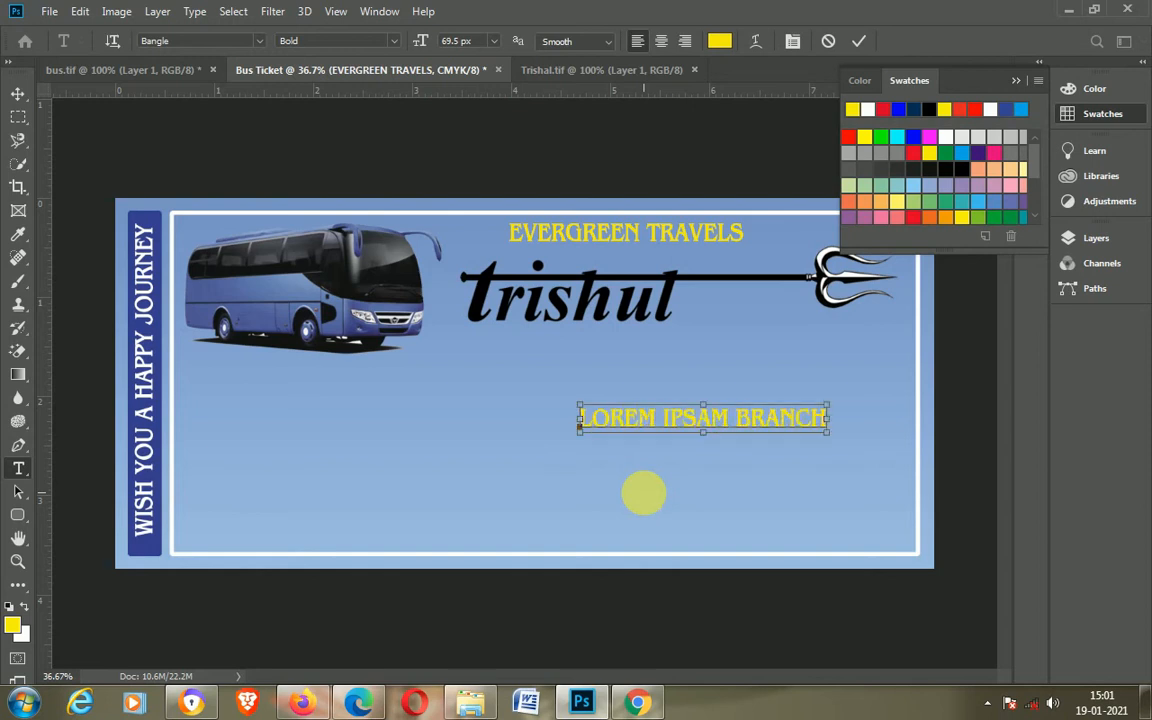
Step: Change the branch text's font to Arial Regular and reduce its size
key(ctrl+a)
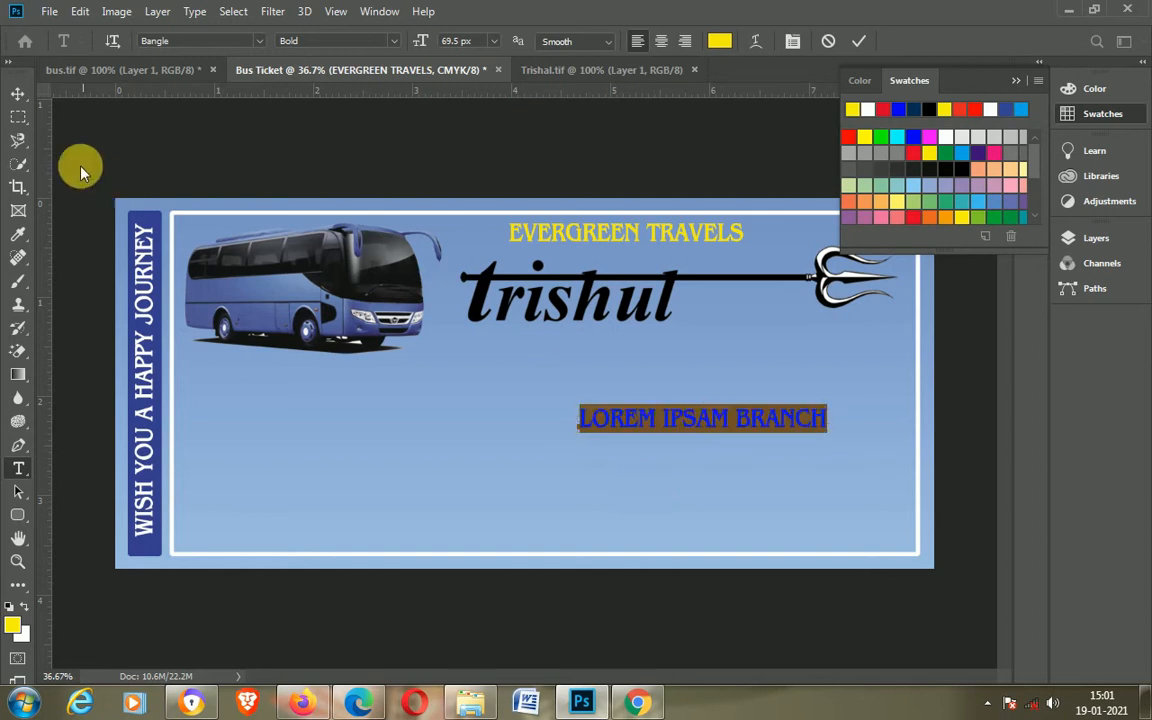
click(157, 42)
text(arial)
key(Return)
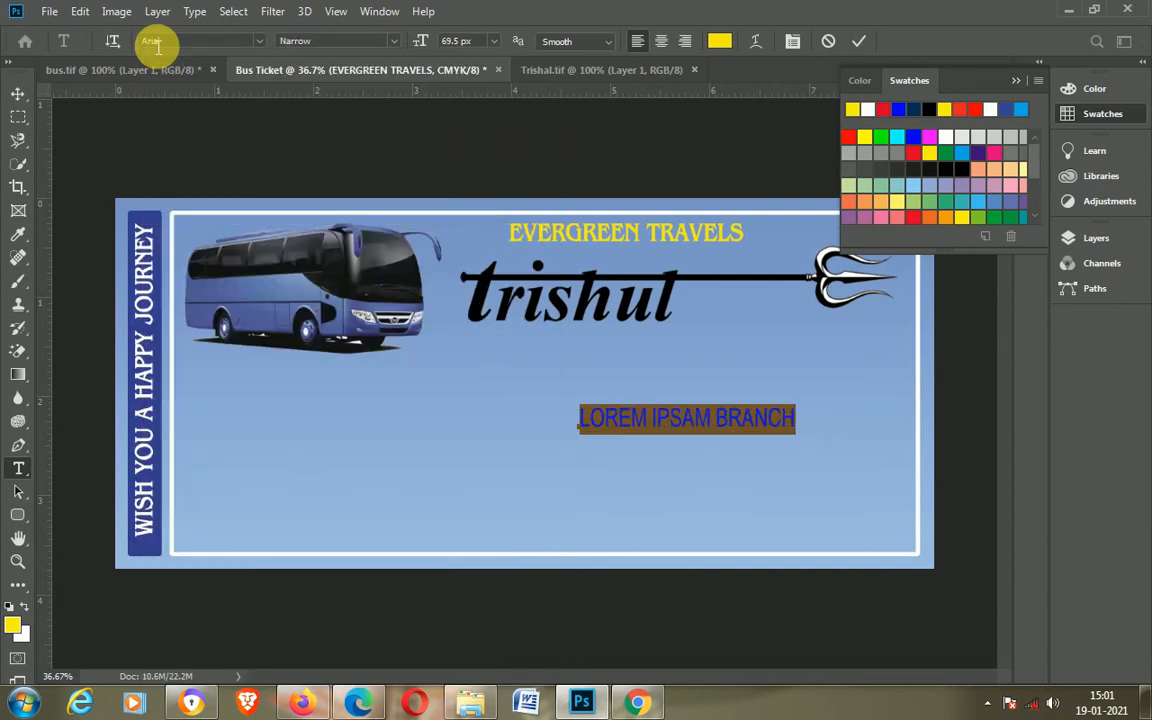
click(392, 40)
click(310, 73)
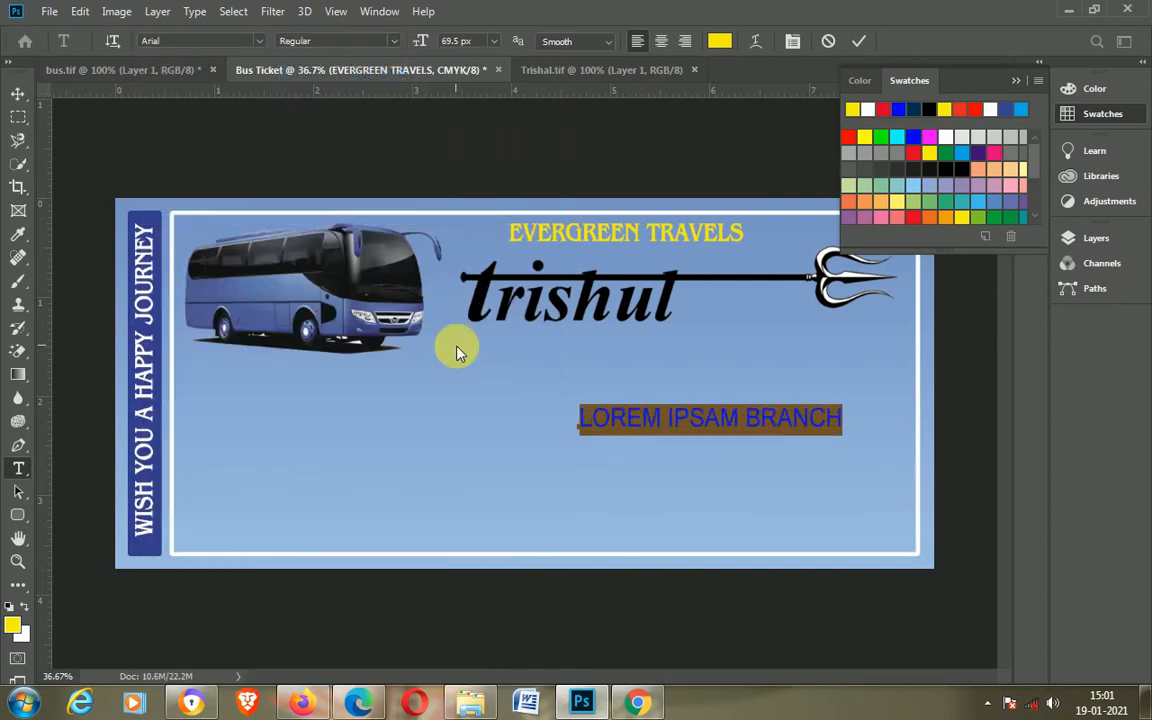
click(456, 46)
scroll(456, 46, down, 17)
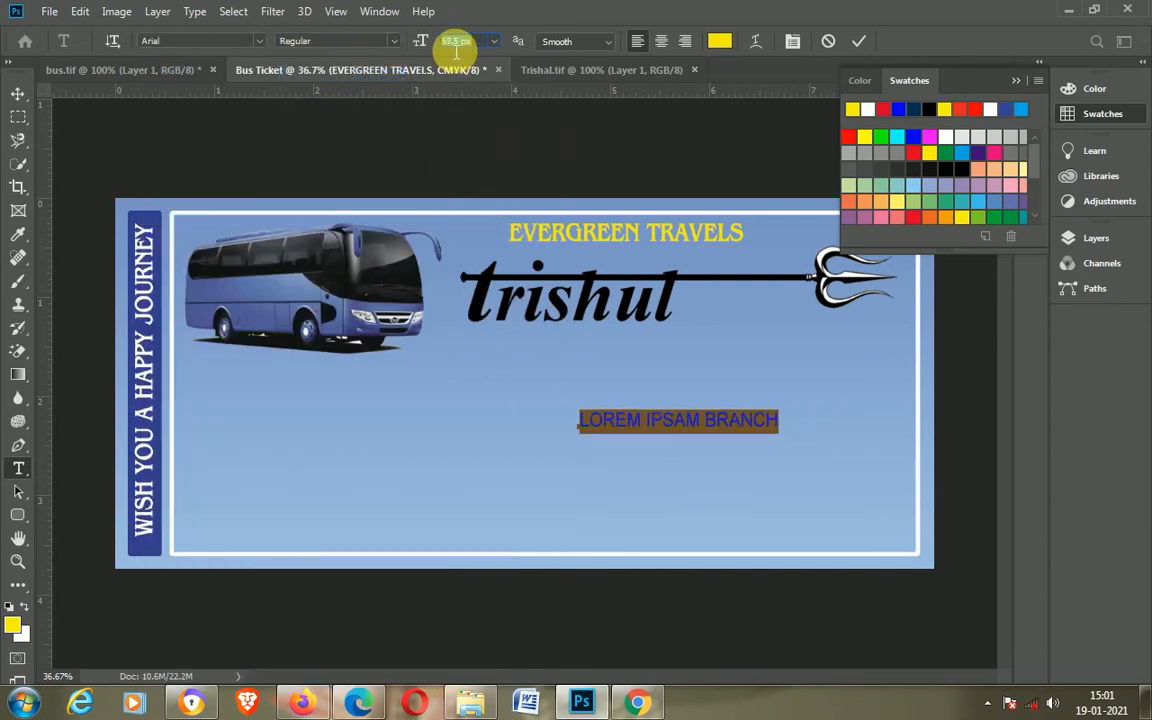
Step: Shrink the branch text to 30.5 px and position it under the logo's shaft near the trident
click(17, 94)
drag(730, 420, 771, 321)
double_click(771, 321)
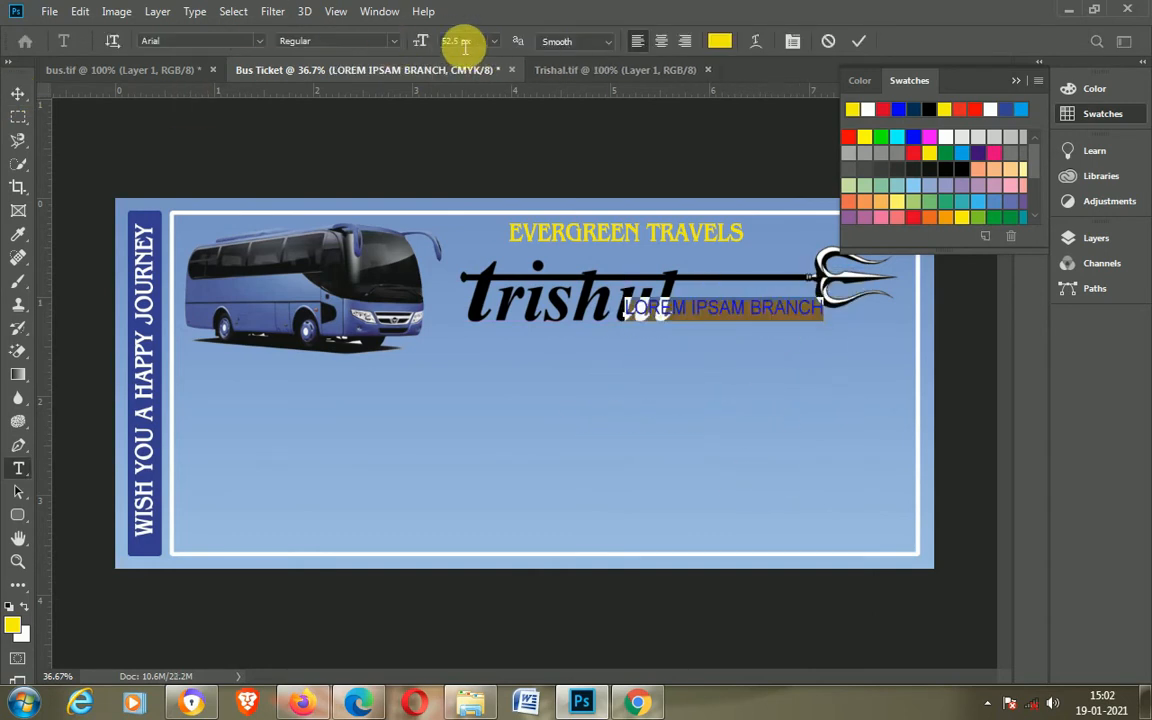
scroll(456, 42, down, 13)
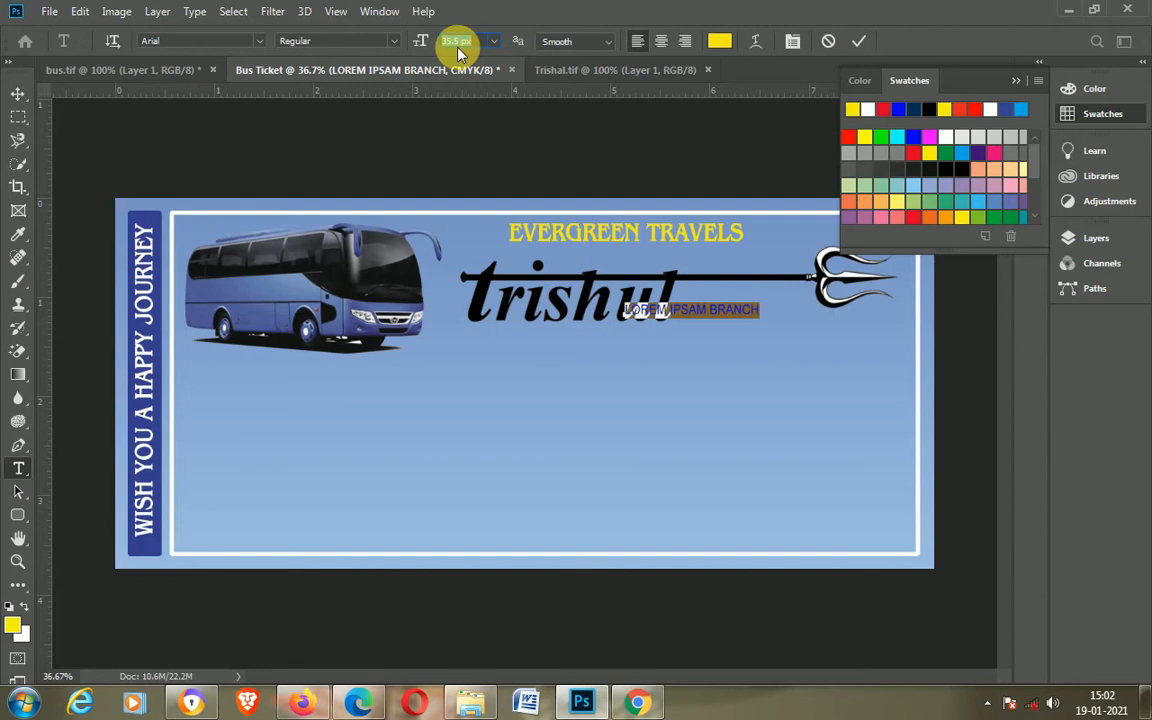
scroll(458, 42, down, 3)
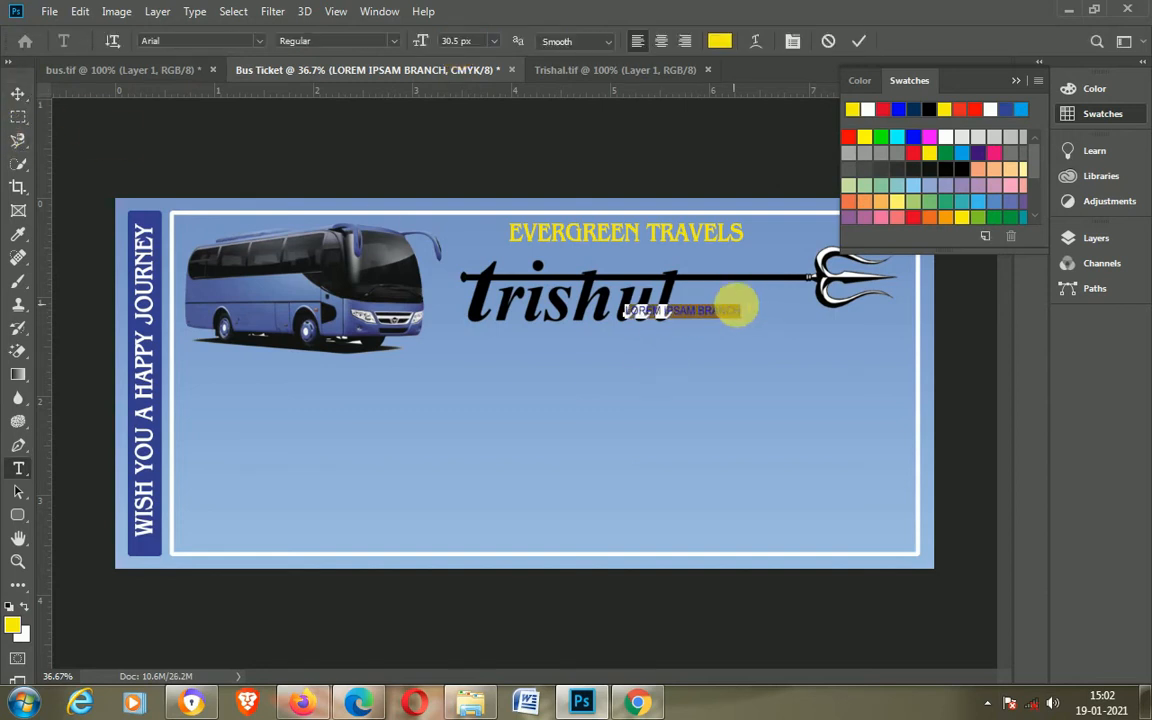
click(860, 42)
drag(738, 309, 797, 299)
Step: Reapply the yellow swatch to the EVERGREEN TRAVELS text
key(t)
click(680, 240)
key(ctrl+a)
click(865, 138)
click(858, 42)
Step: Make the branch text white and add a white line with the contact phone numbers below the logo
click(738, 293)
key(ctrl+a)
click(8, 606)
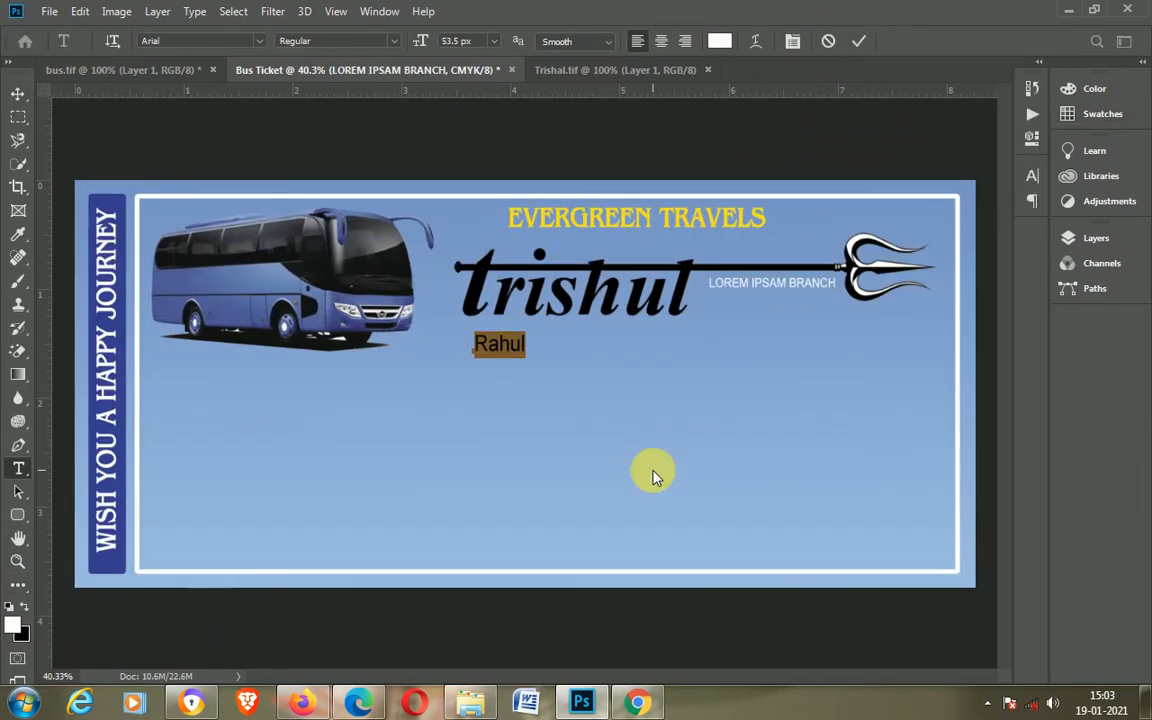
text(Con)
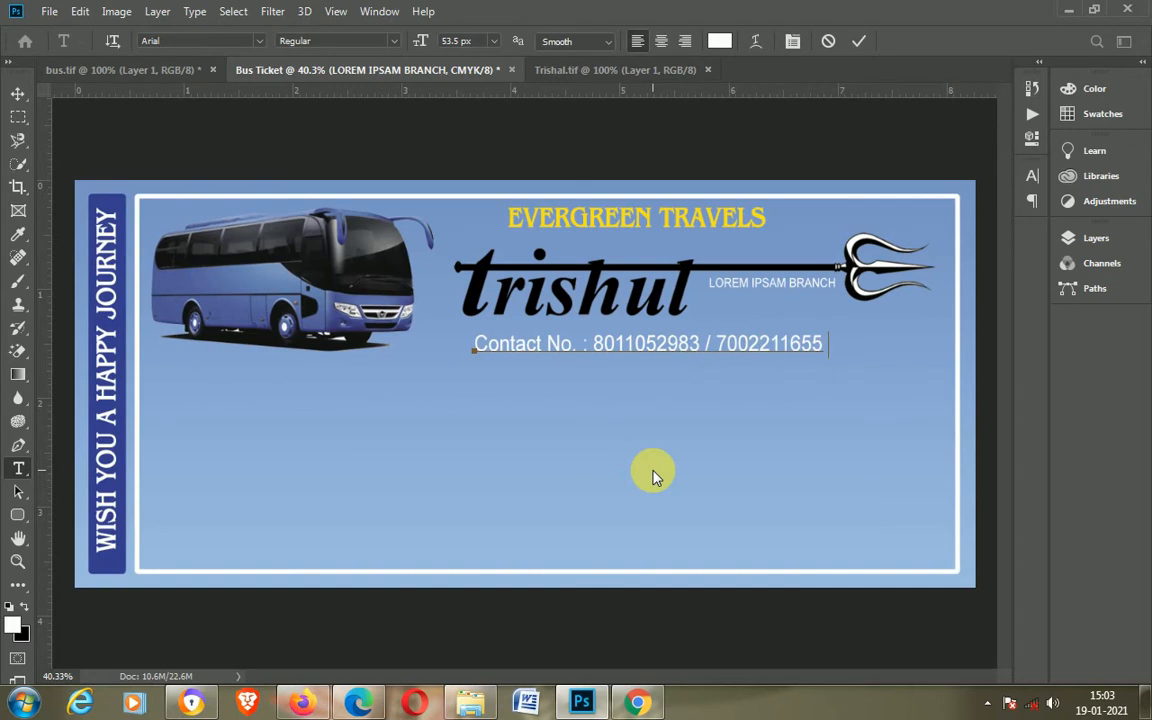
Step: Shift the contact line slightly, then change its font style to Arial Bold and enlarge it
click(18, 93)
drag(670, 349, 660, 342)
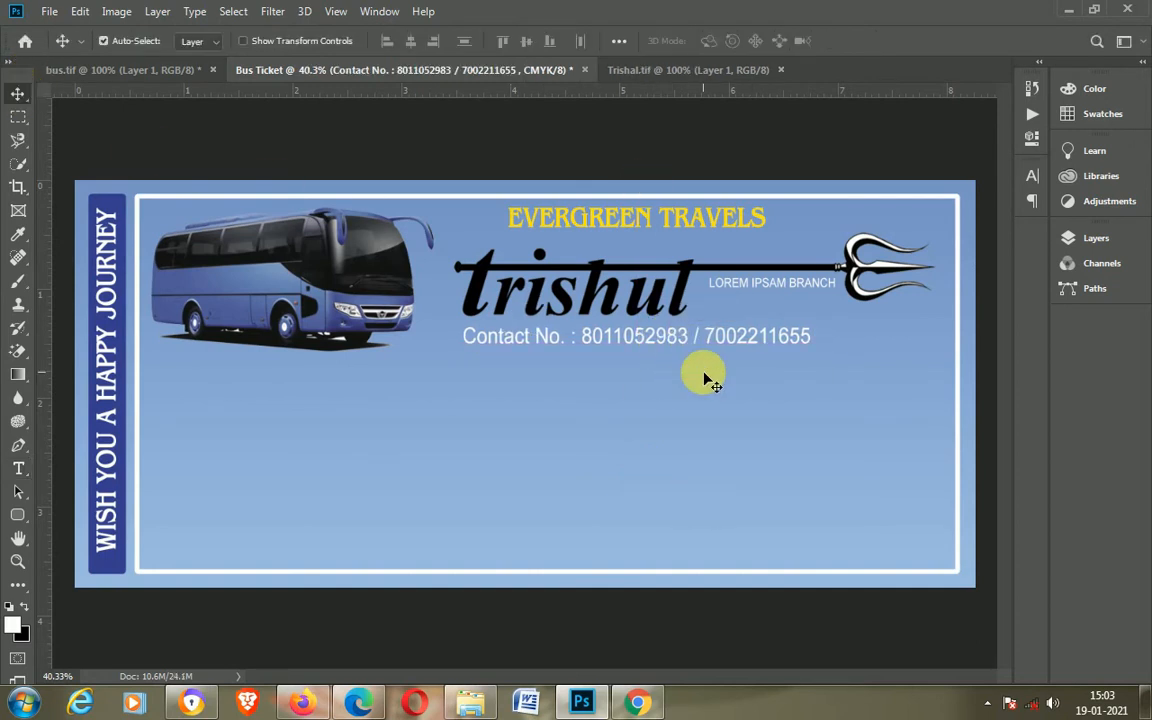
key(t)
triple_click(673, 340)
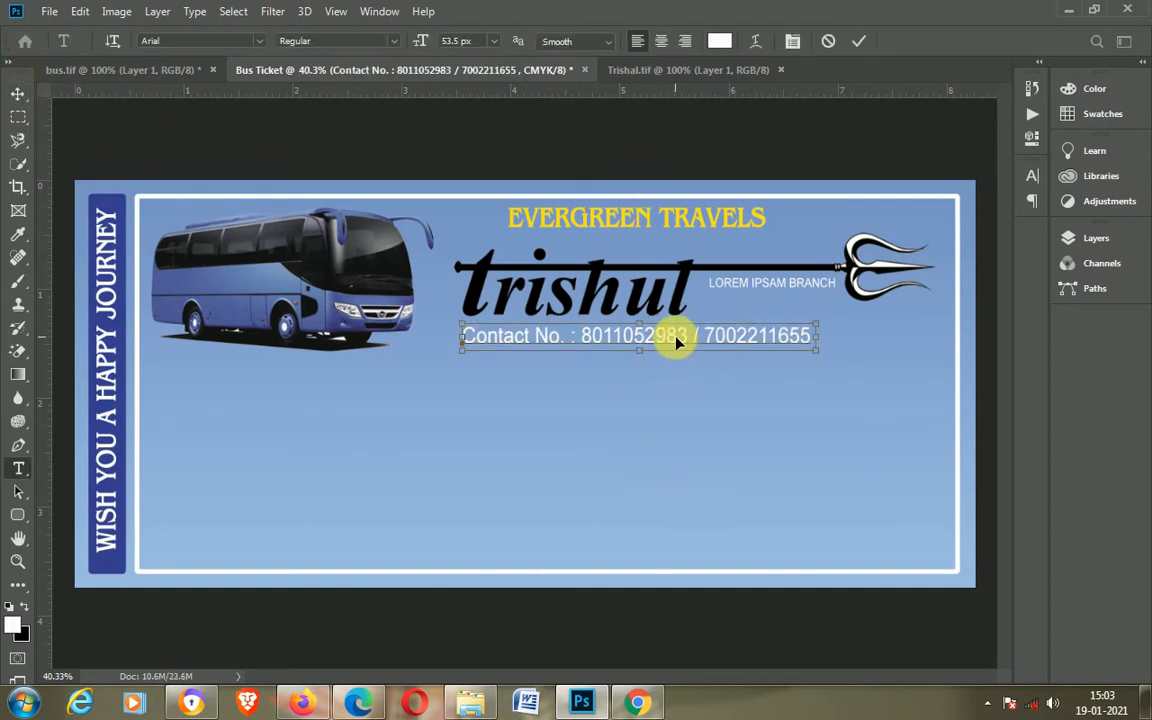
click(391, 40)
click(310, 93)
click(458, 43)
scroll(458, 43, up, 8)
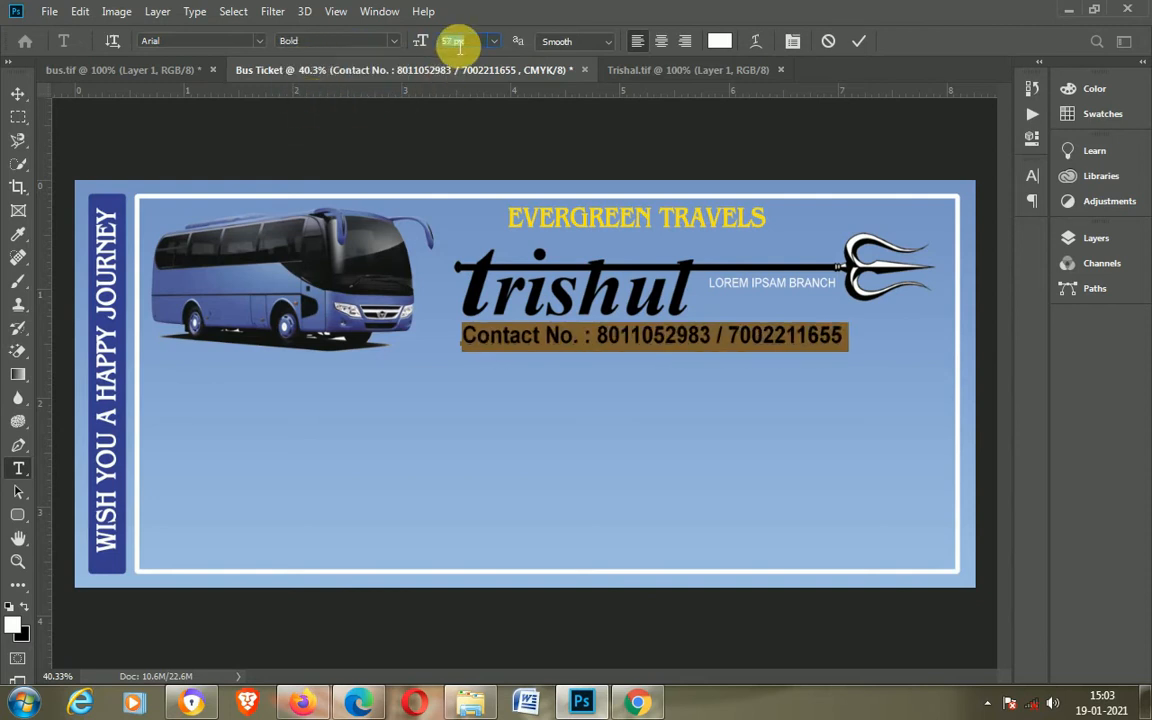
scroll(458, 43, down, 1)
click(17, 94)
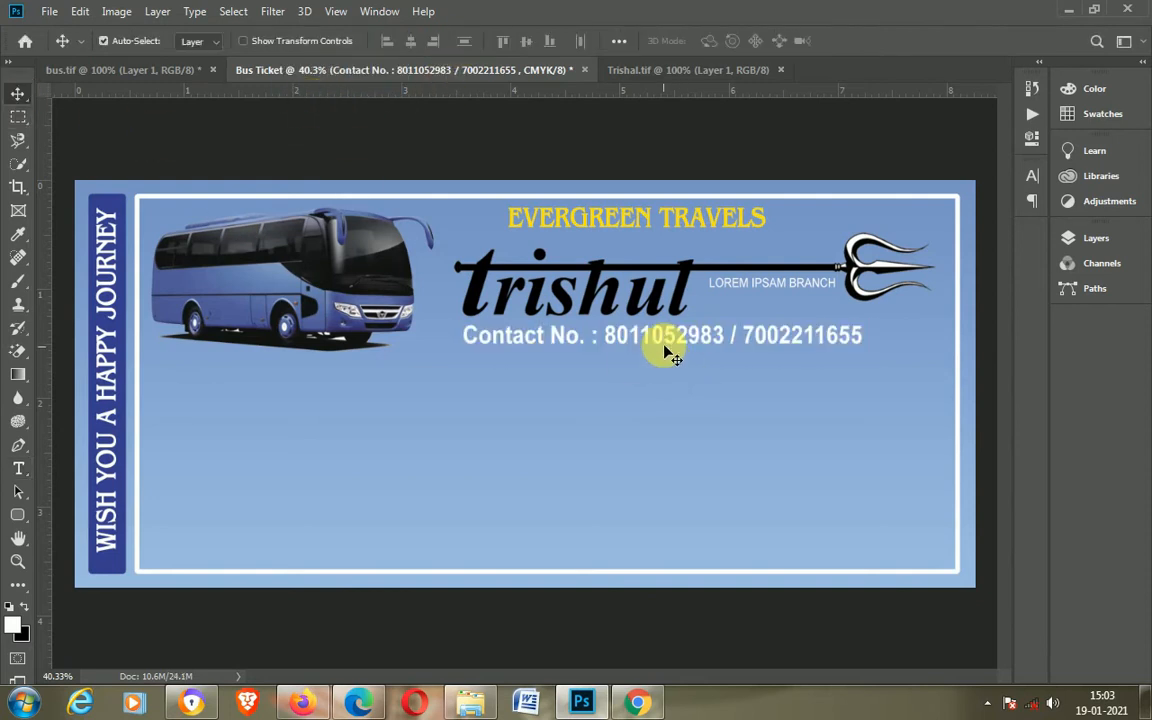
Step: Nudge the contact line down slightly and move the logo and branch text up a few steps
drag(662, 340, 663, 345)
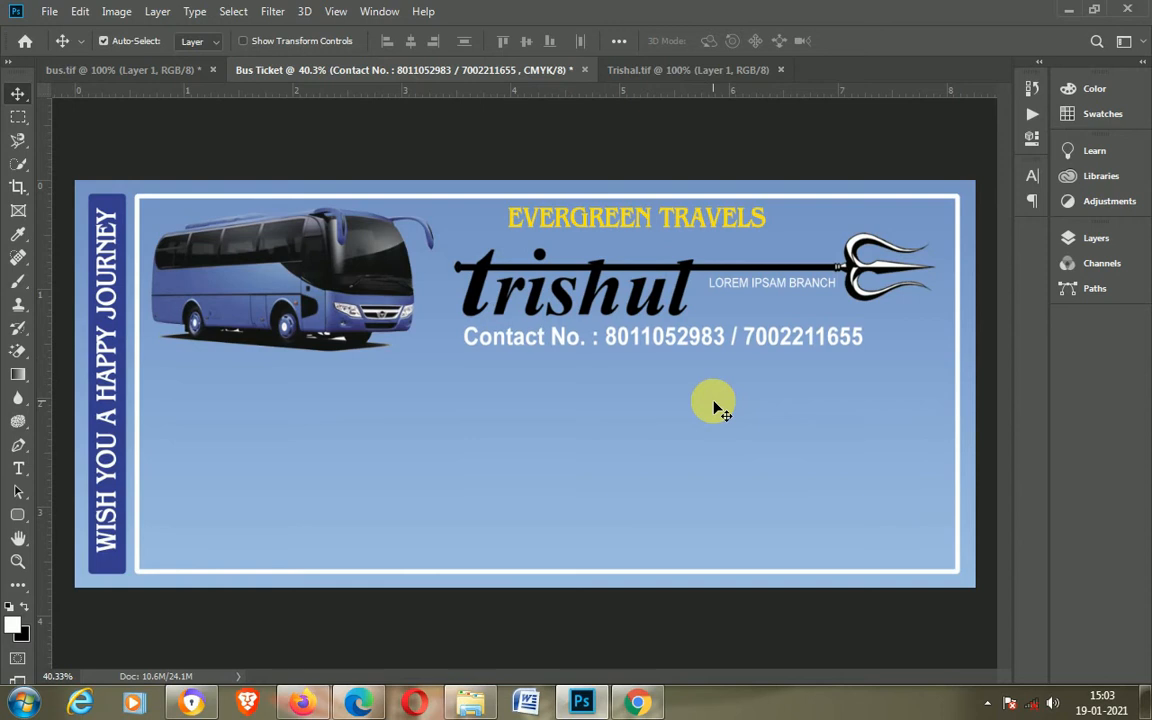
click(680, 283)
key(shift+Up)
key(shift+Up)
click(766, 285)
key(shift+Up)
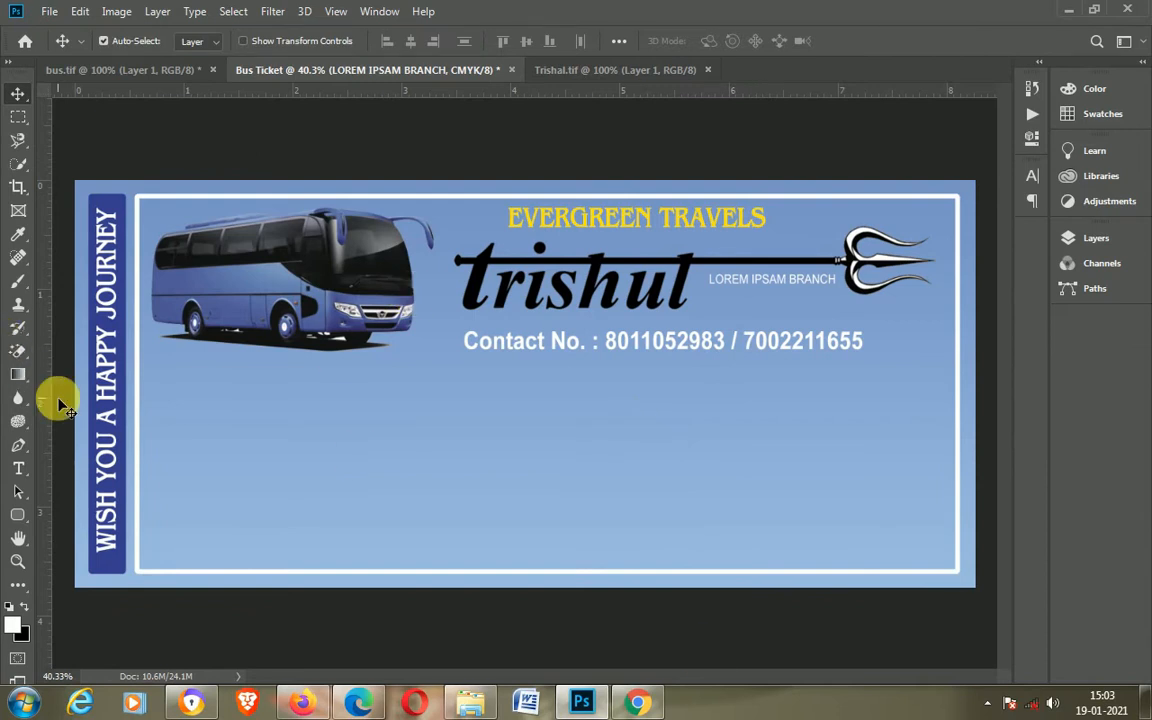
Step: Draw a rounded rectangle about 2159 × 303 px spanning the ticket below the contact line
click(18, 514)
drag(168, 390, 211, 447)
key(ctrl+z)
mouse_move(157, 386)
mouse_down()
mouse_move(206, 445)
mouse_move(840, 501)
mouse_move(908, 490)
mouse_move(945, 501)
mouse_move(939, 494)
mouse_up()
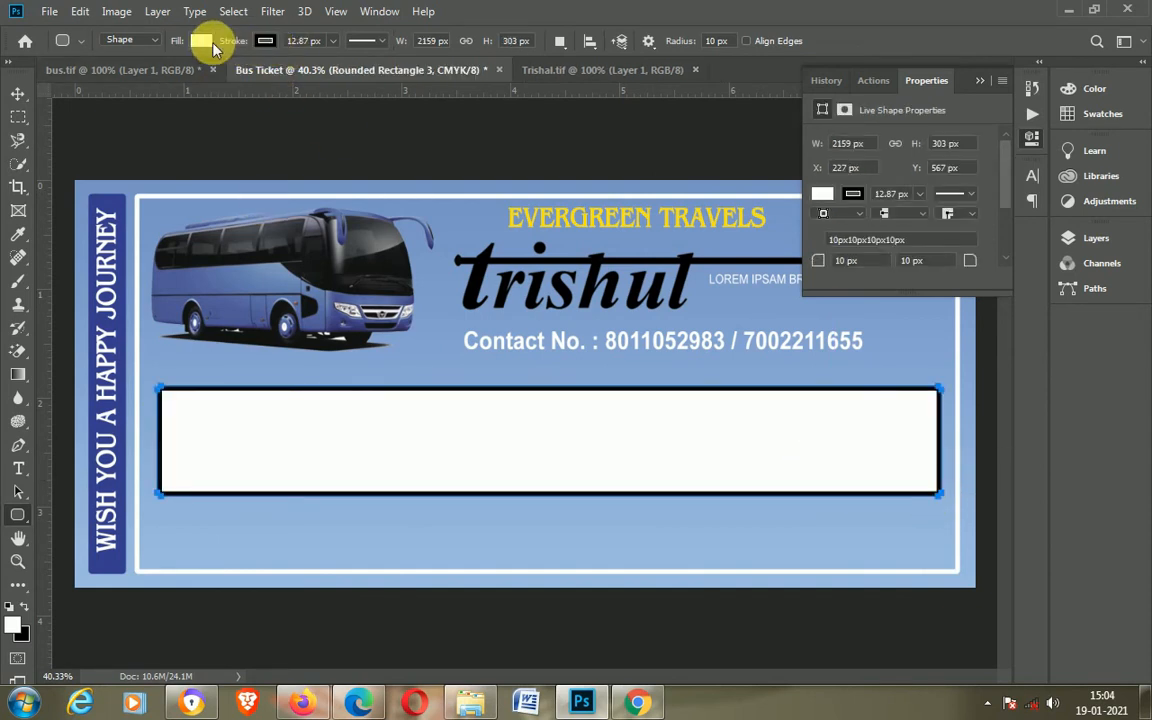
Step: Remove the rectangle's fill and give its stroke a blue swatch color
click(201, 40)
click(123, 75)
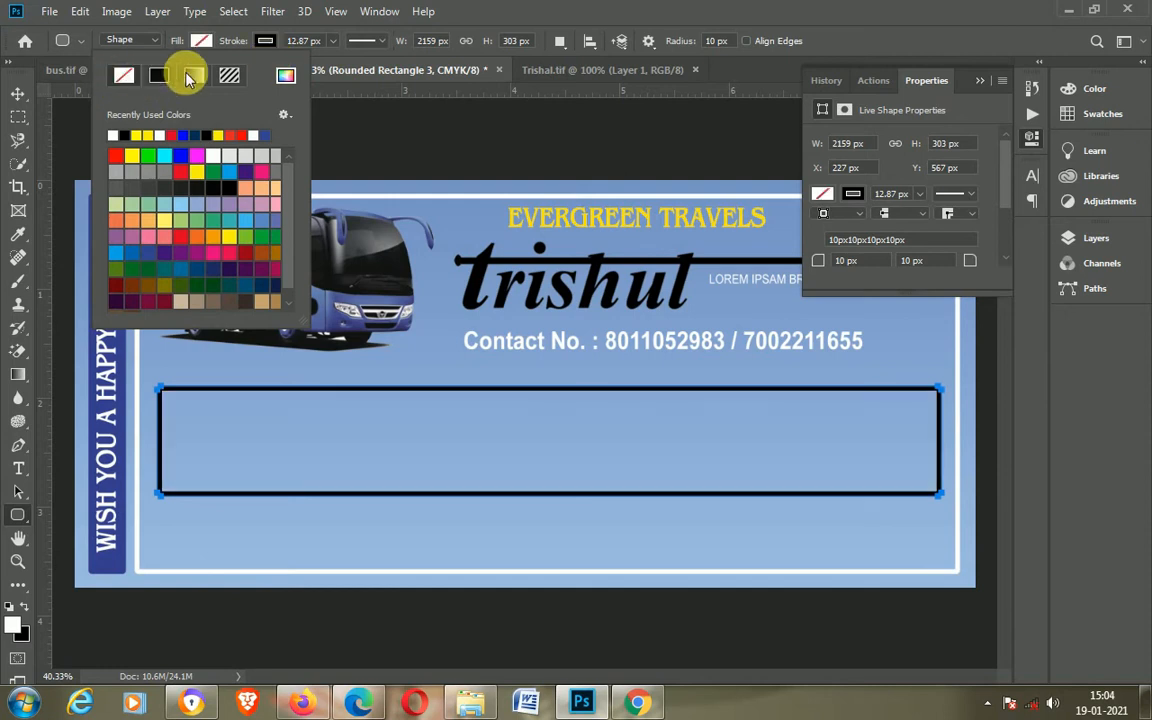
click(265, 40)
click(188, 135)
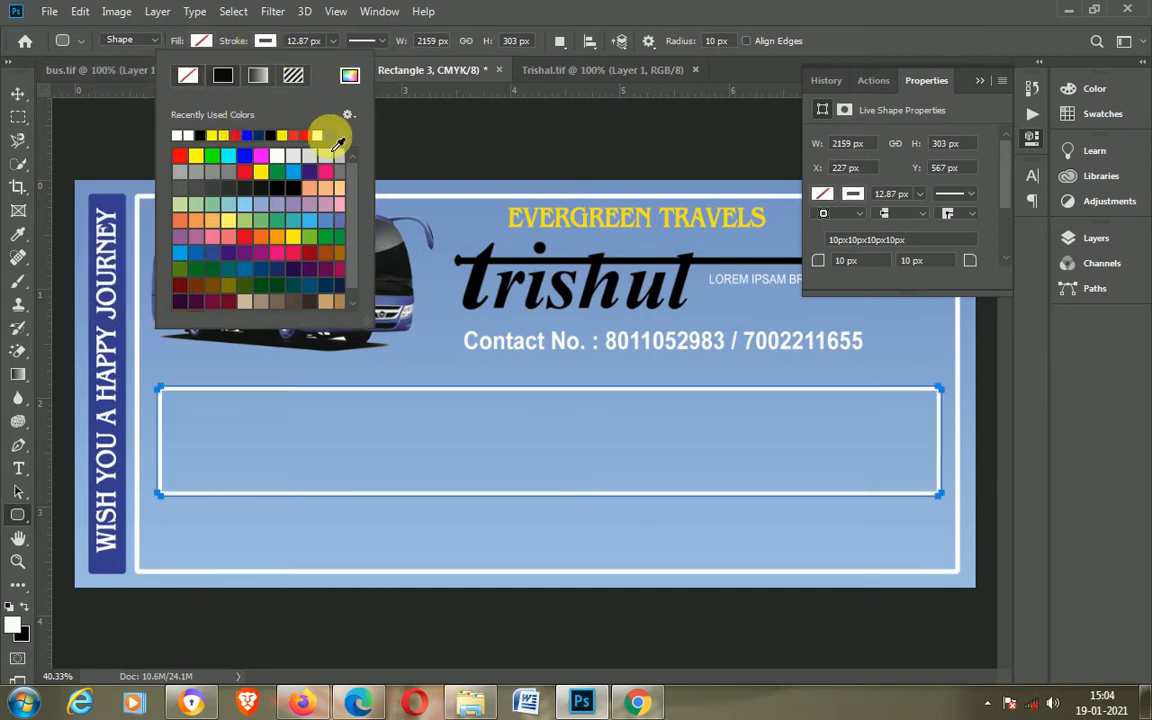
click(243, 155)
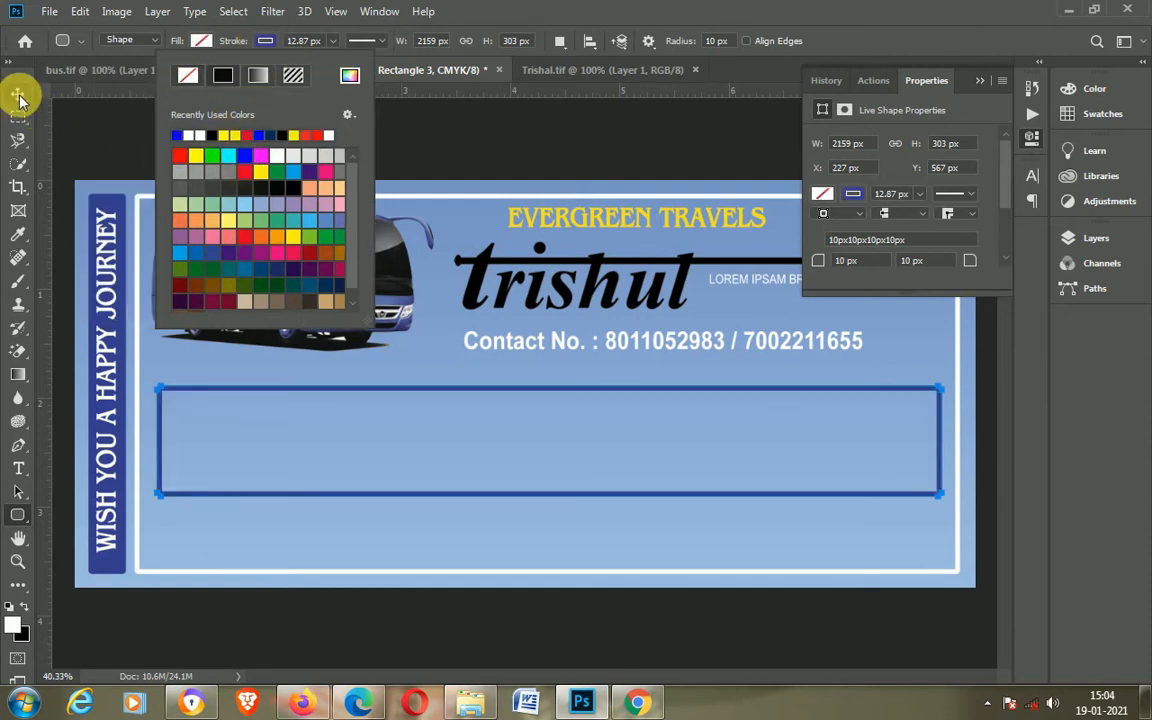
click(18, 93)
click(979, 80)
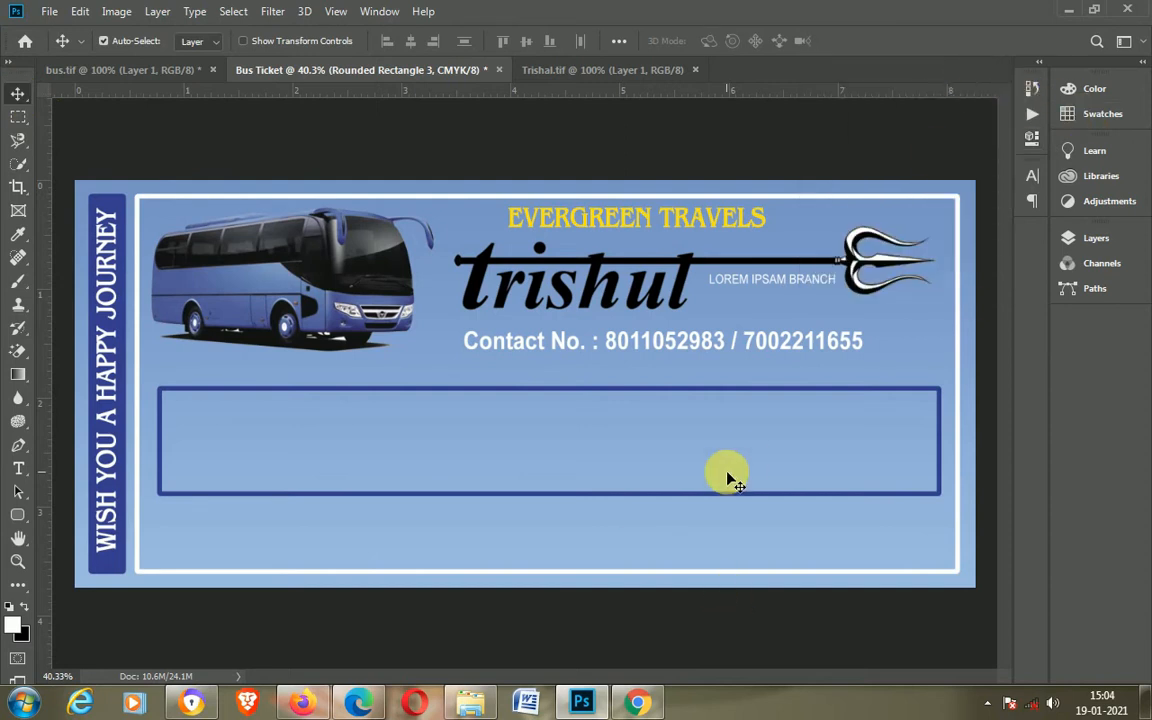
Step: Nudge the rectangle left and up inside the white frame
key(Left)
key(Left)
key(Left)
key(Left)
key(Left)
key(Left)
key(Left)
key(Left)
key(Left)
key(Left)
key(Left)
key(Left)
key(Left)
key(Left)
key(Left)
key(Up)
key(Up)
key(Up)
key(Up)
key(Up)
key(Up)
key(Up)
key(Up)
key(Up)
key(Up)
key(Up)
key(Up)
key(Up)
key(Up)
key(Up)
key(Up)
key(Up)
key(Up)
key(Up)
key(Up)
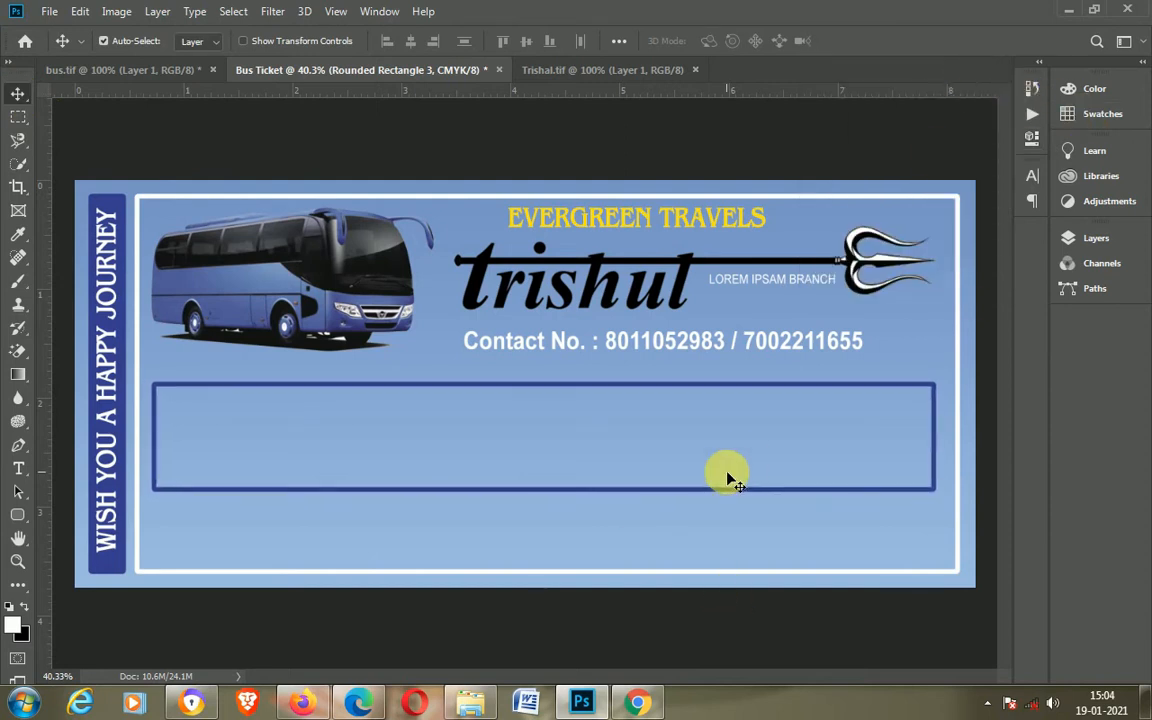
key(Left)
key(Left)
key(Left)
key(Left)
key(Left)
key(Left)
key(Left)
key(Left)
key(Left)
key(Left)
key(Left)
key(Left)
key(Left)
key(Left)
key(Left)
key(Left)
key(Left)
key(Up)
key(Up)
key(Up)
key(Up)
key(Up)
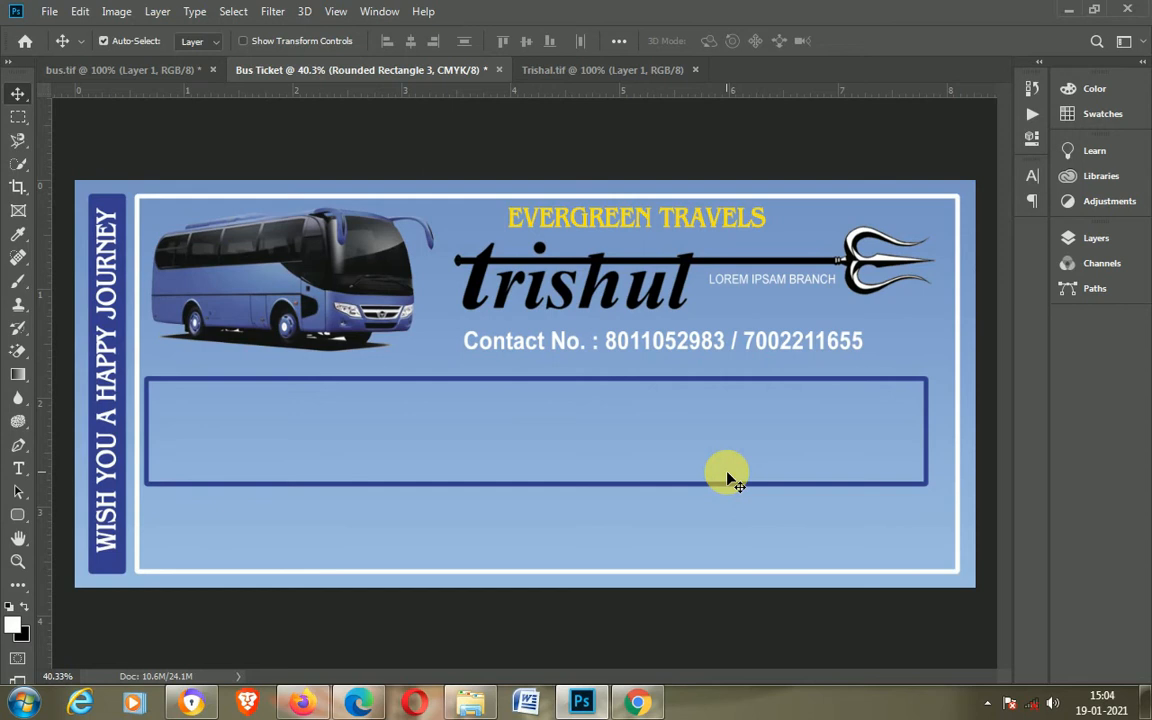
Step: Set the rectangle's stroke to 9 px and stretch it rightward with Free Transform toward the frame
key(u)
click(316, 46)
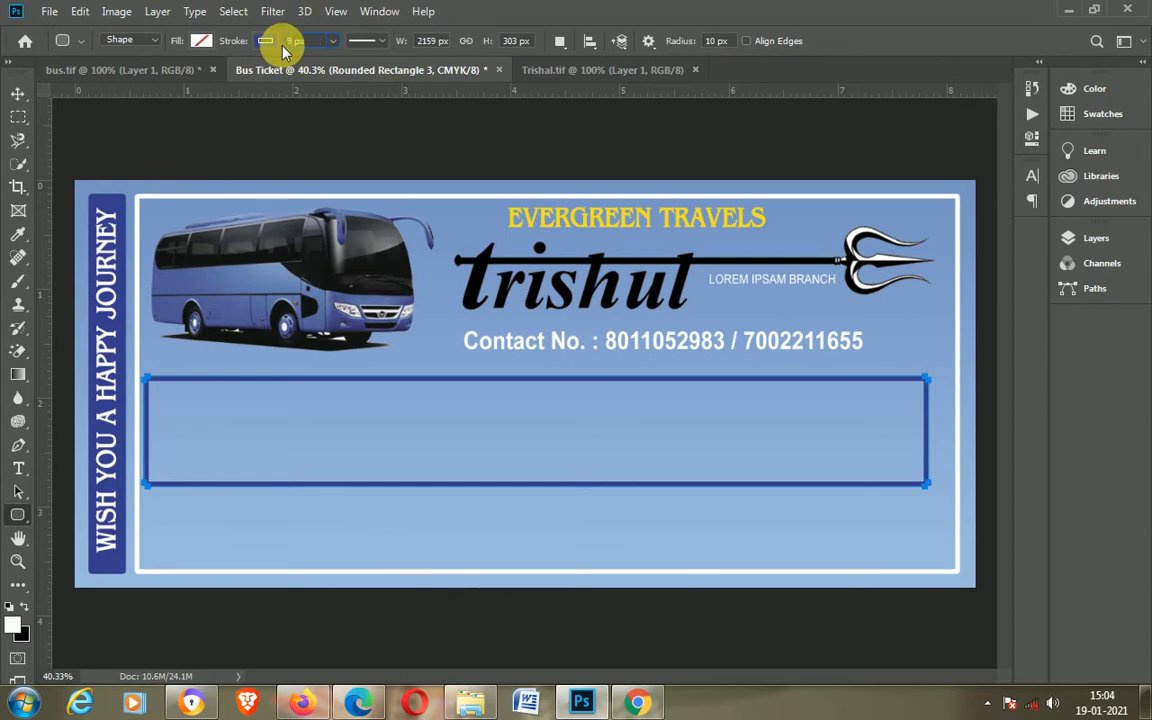
click(18, 94)
key(ctrl+t)
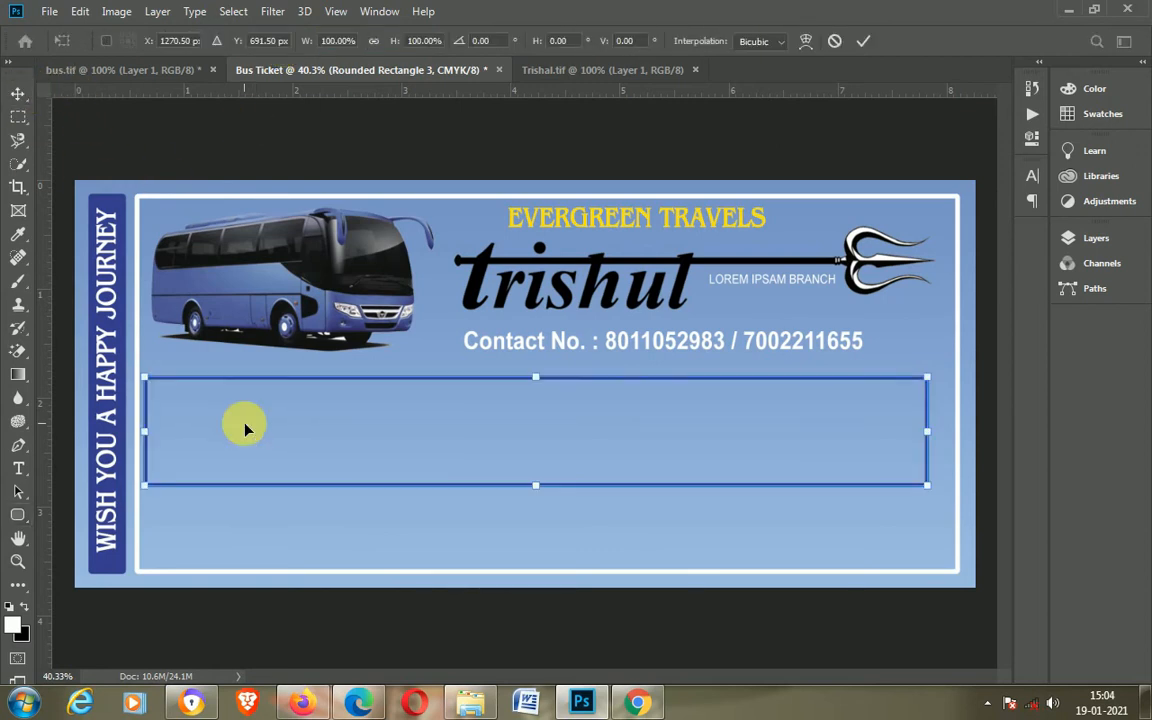
drag(927, 431, 958, 448)
key(Return)
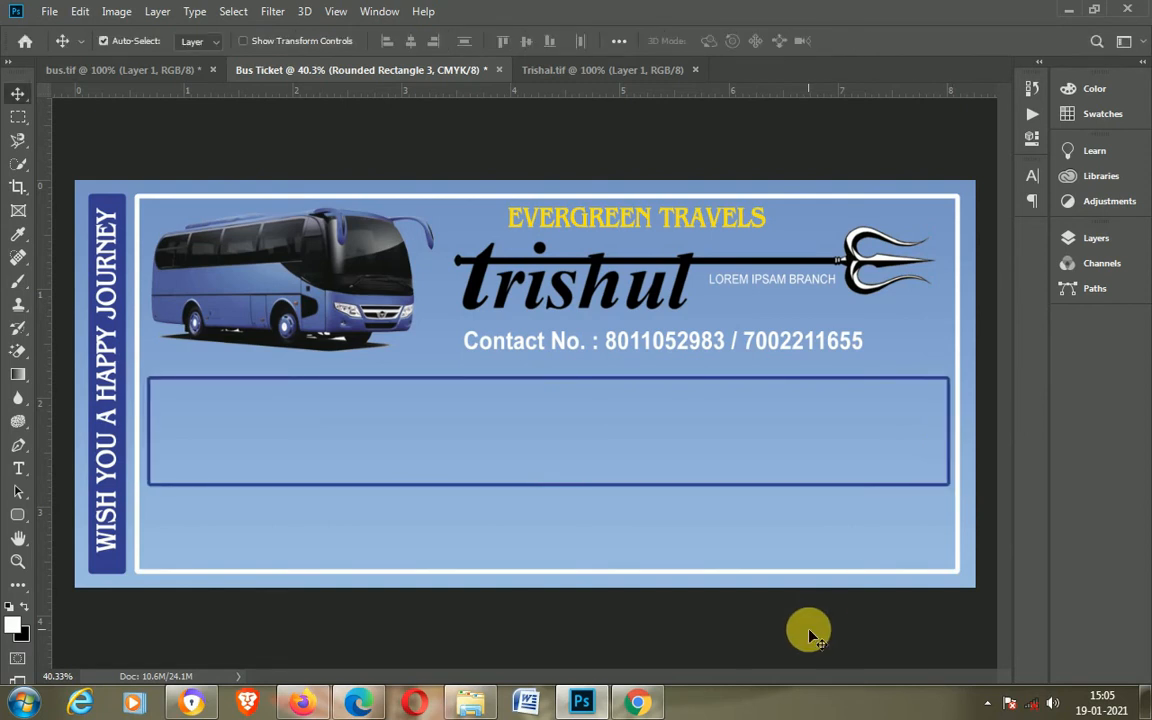
Step: Add a Date text line below the box and reset its color to black
click(19, 466)
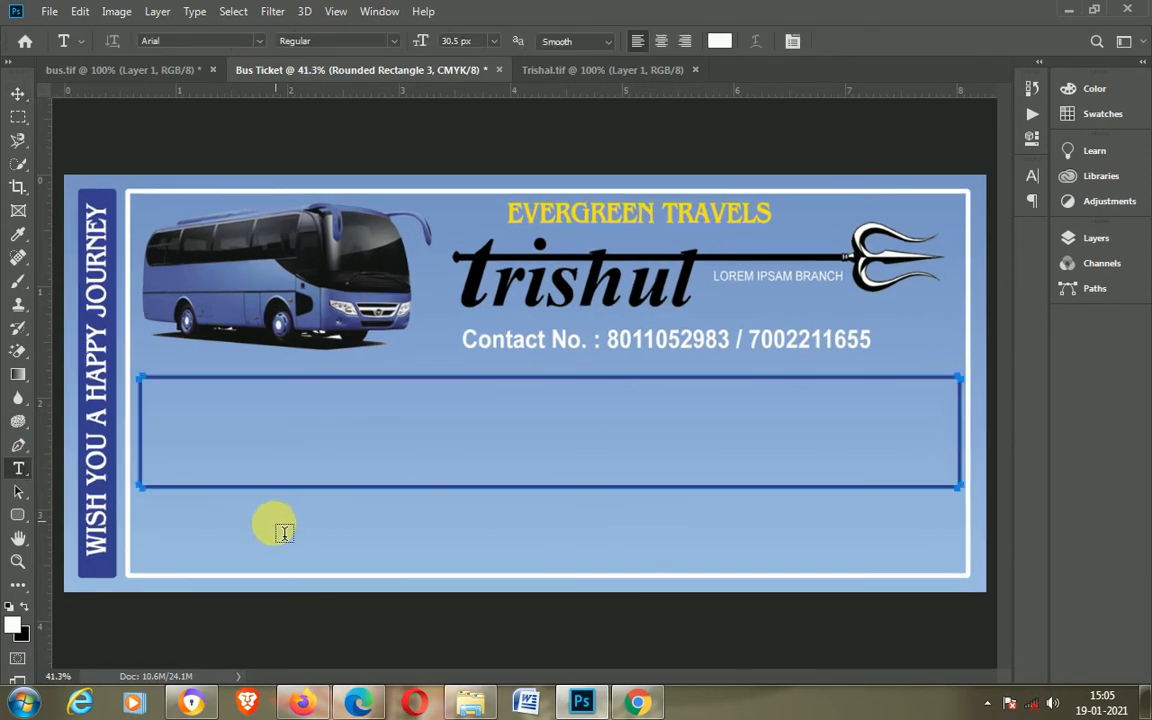
click(275, 525)
text(N)
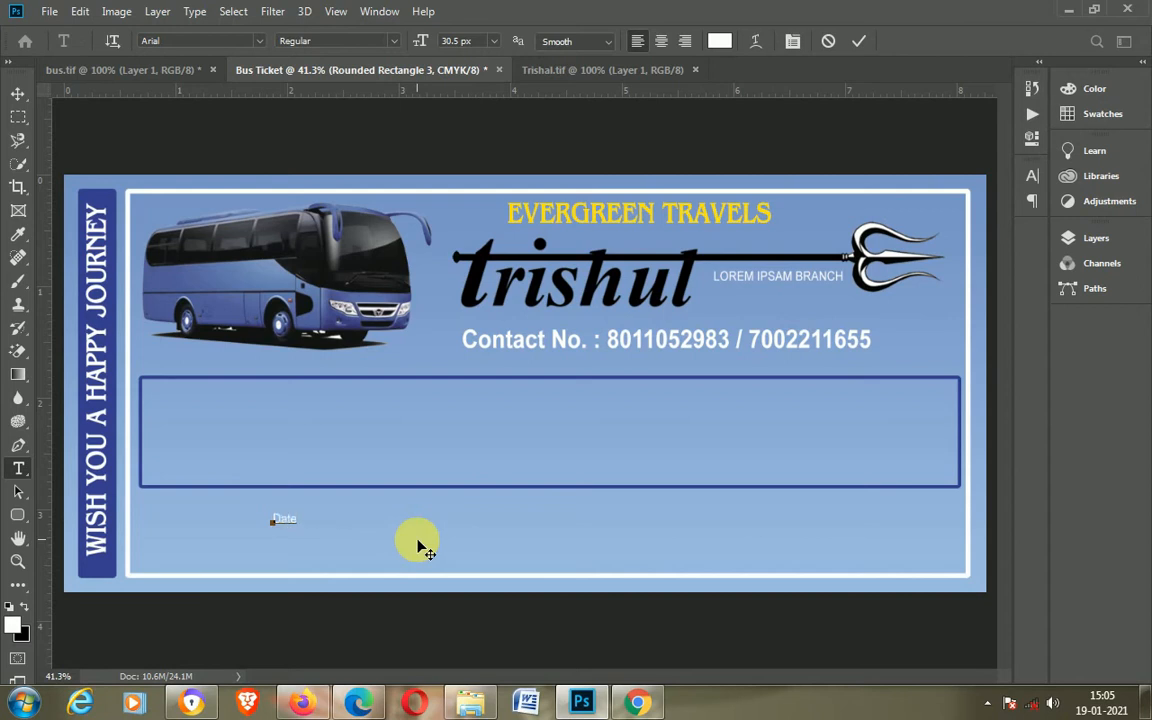
key(ctrl+a)
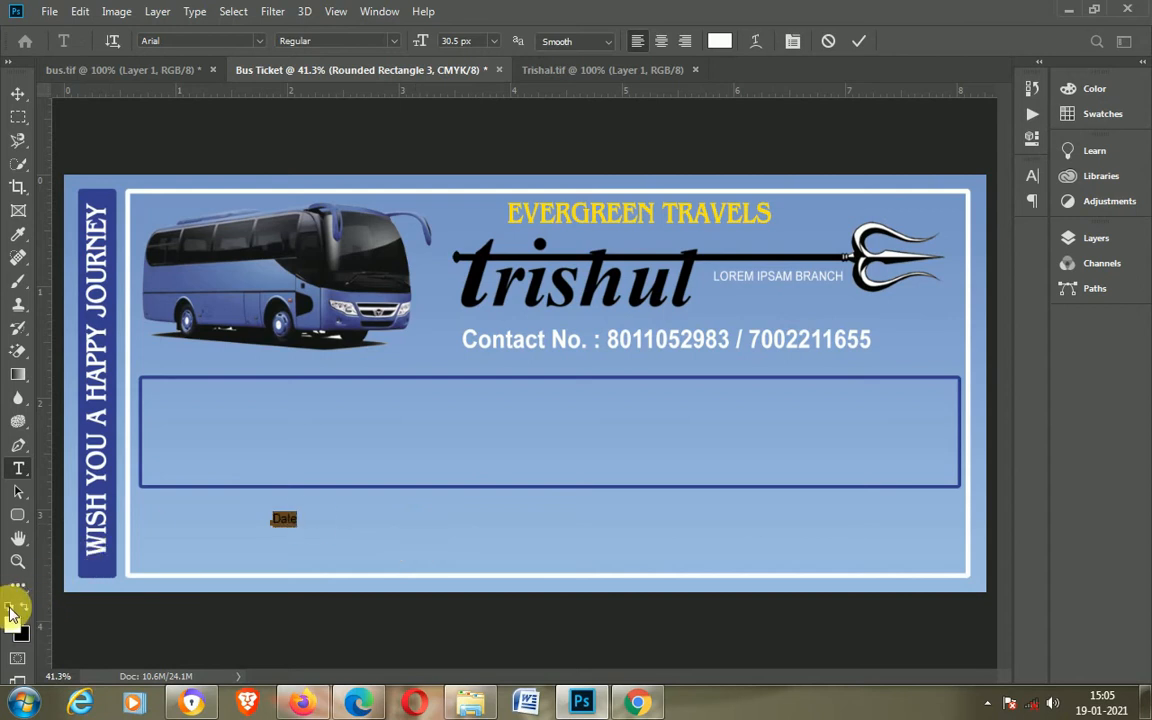
click(11, 608)
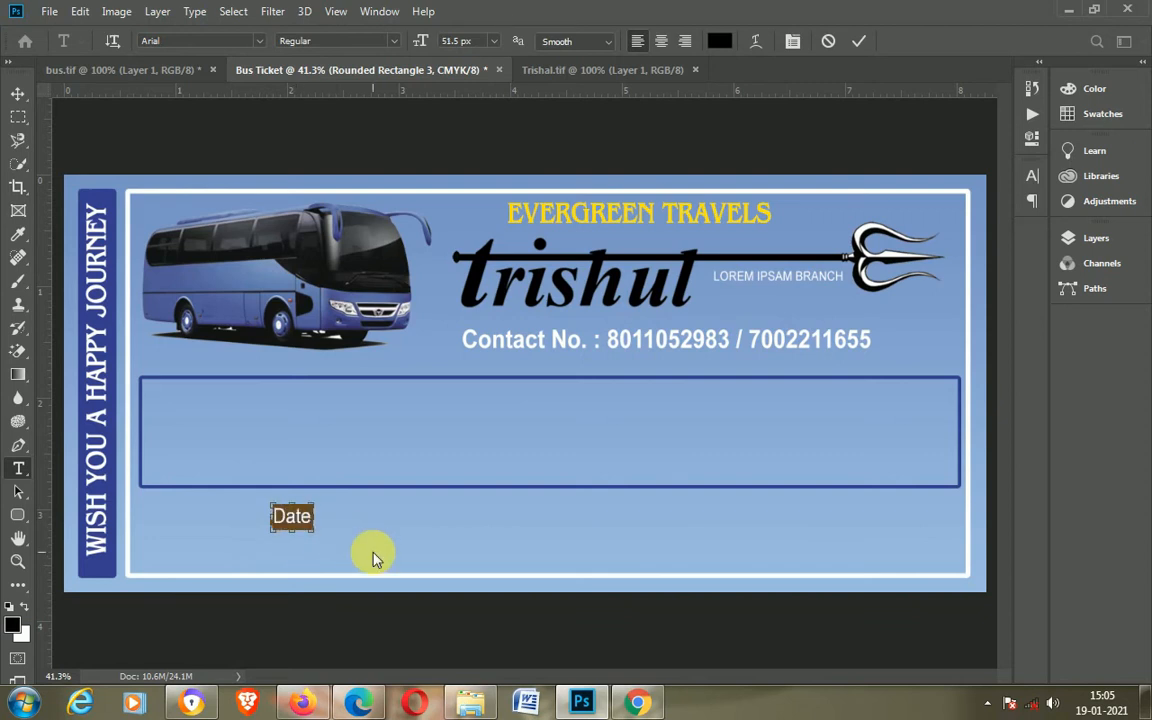
Step: Move the text into the box and extend it into Date, Coach No., Name, Sex, Age, From and To fields with underscores
click(18, 93)
drag(303, 522, 175, 403)
key(t)
click(160, 398)
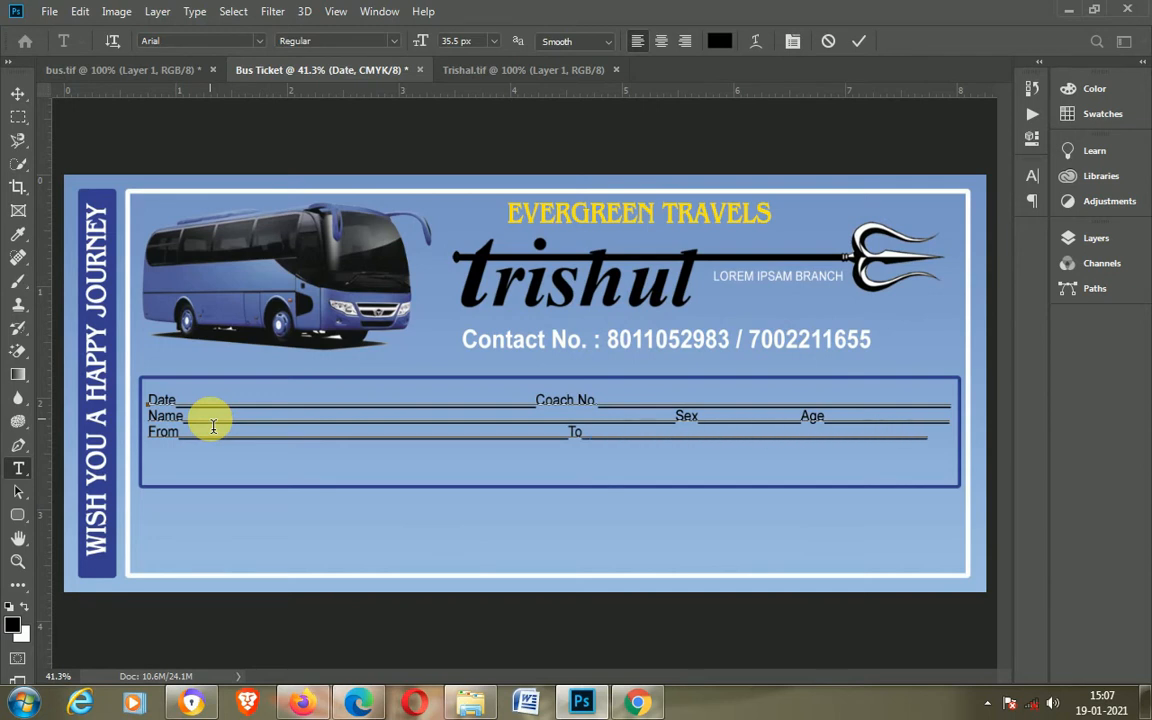
click(858, 40)
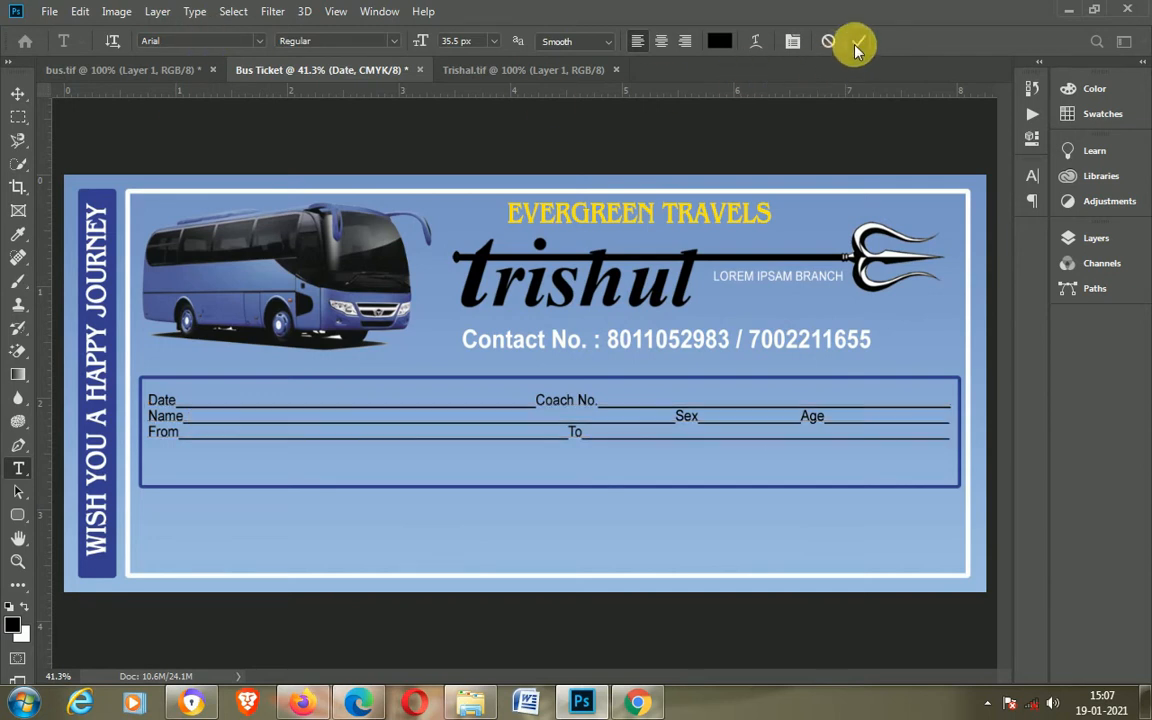
Step: Try recoloring the field text with blue swatches
click(296, 422)
key(ctrl+a)
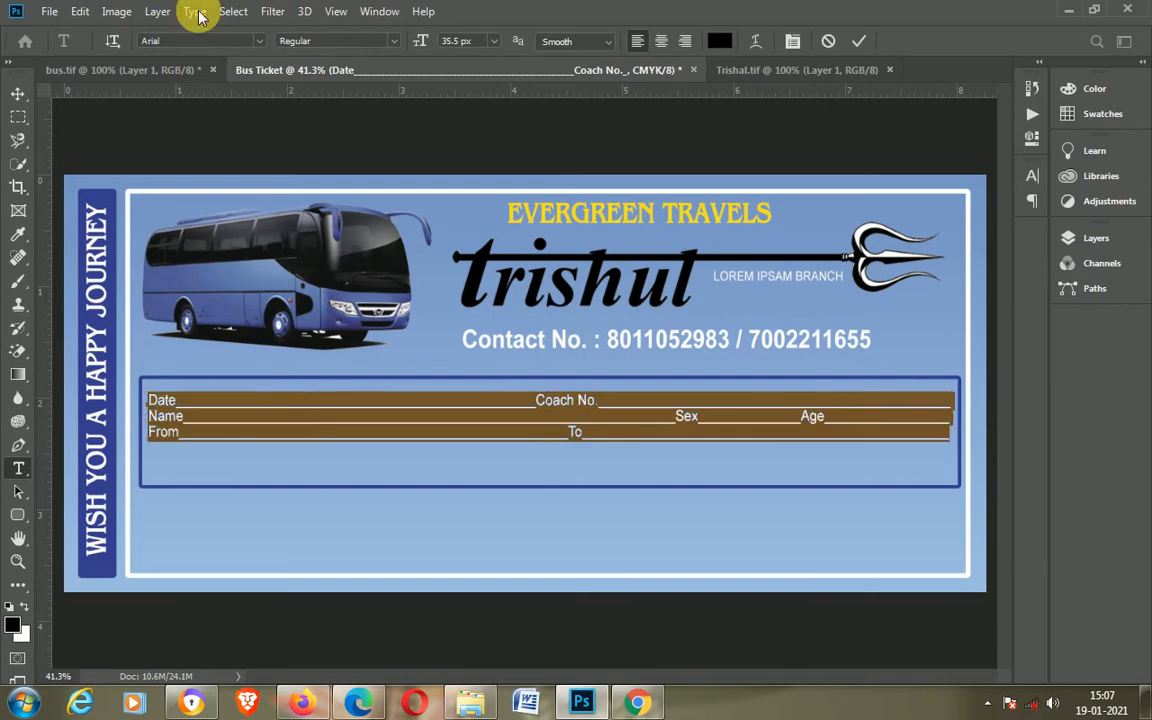
click(1100, 92)
click(1100, 113)
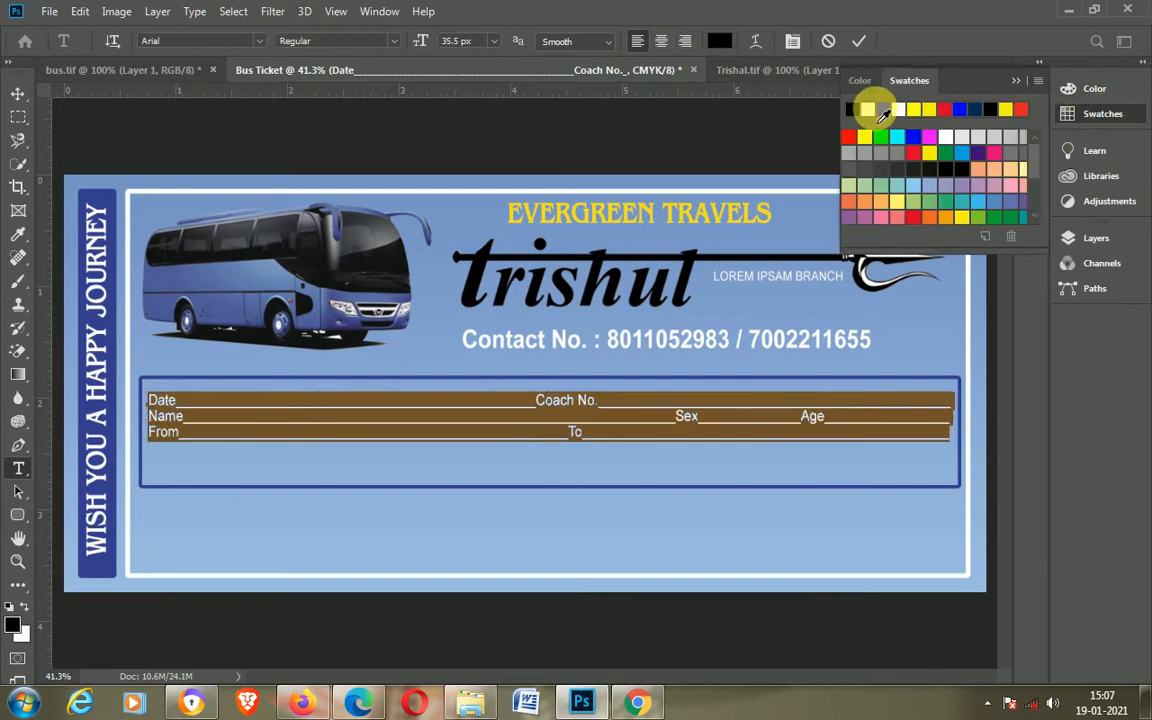
click(880, 110)
click(860, 42)
click(607, 427)
key(ctrl+a)
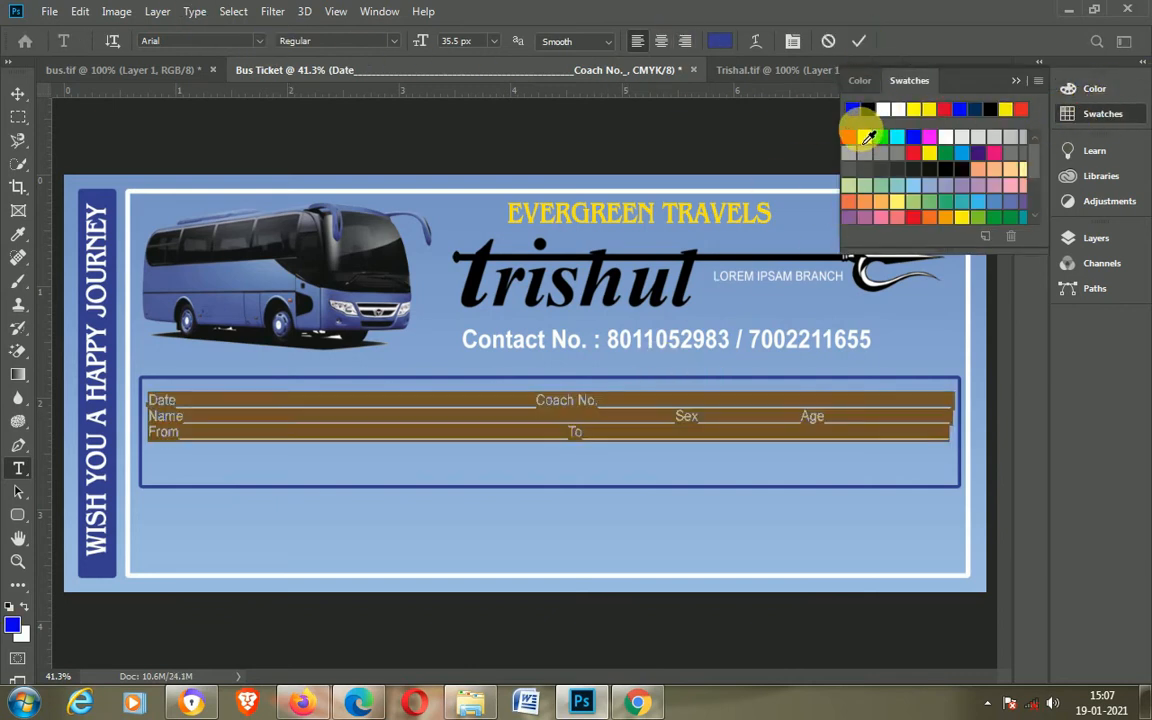
click(975, 109)
click(858, 41)
Step: Set the field text to bold and black
click(558, 411)
key(ctrl+a)
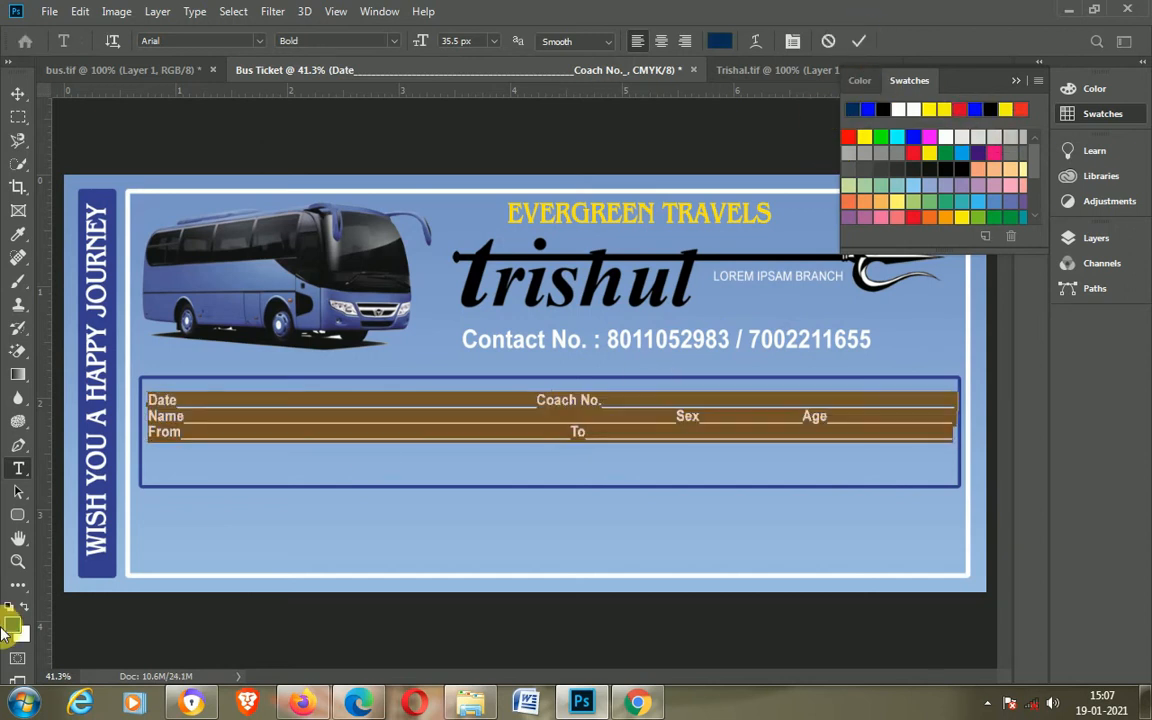
click(10, 606)
click(856, 41)
Step: Increase the field text's leading so the three lines spread across the box
click(596, 398)
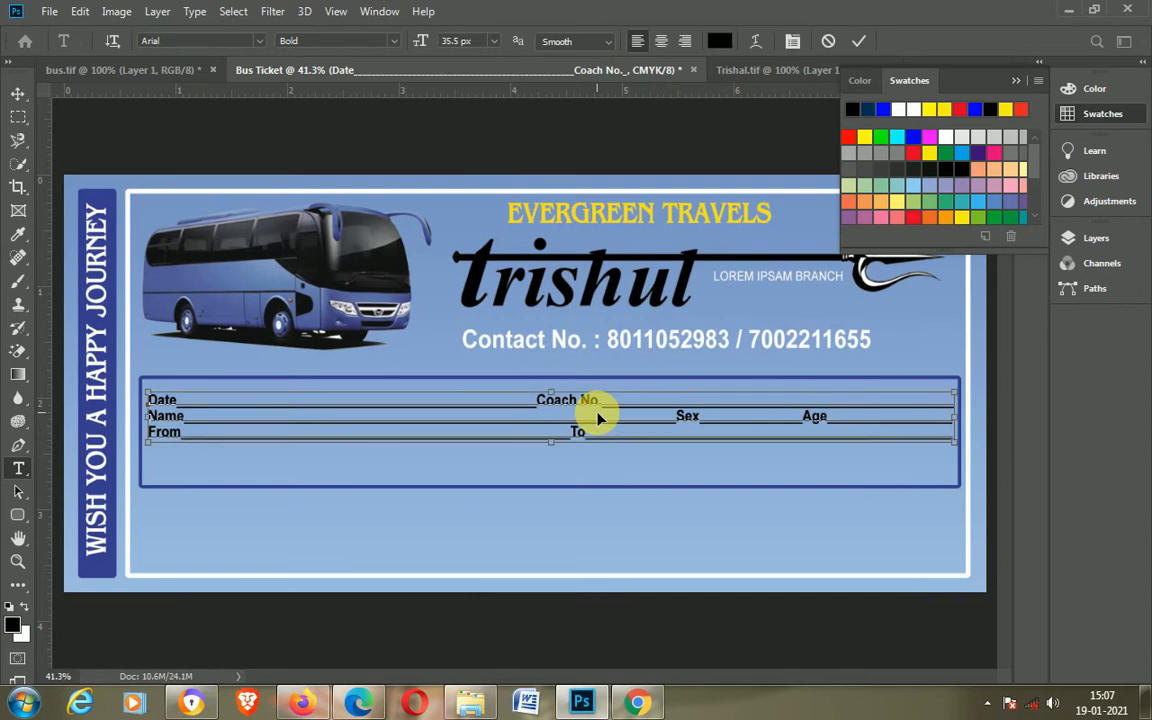
key(ctrl+a)
click(791, 41)
click(970, 225)
scroll(970, 225, up, 5)
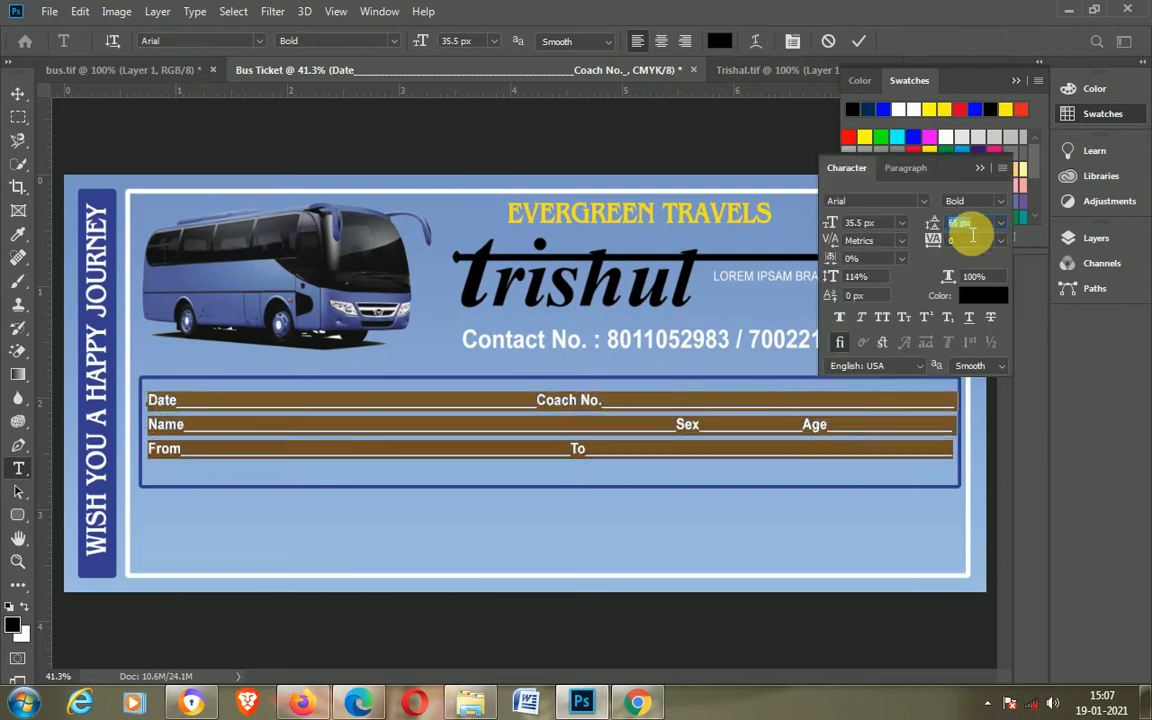
scroll(970, 225, up, 5)
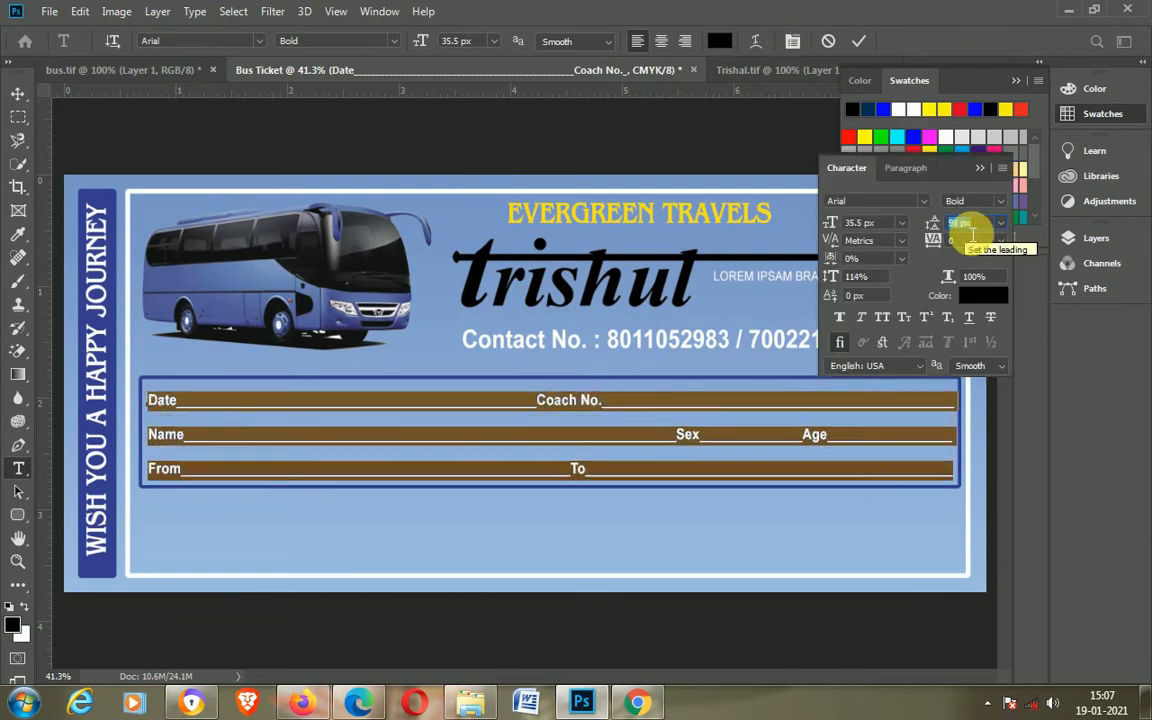
click(18, 93)
click(980, 167)
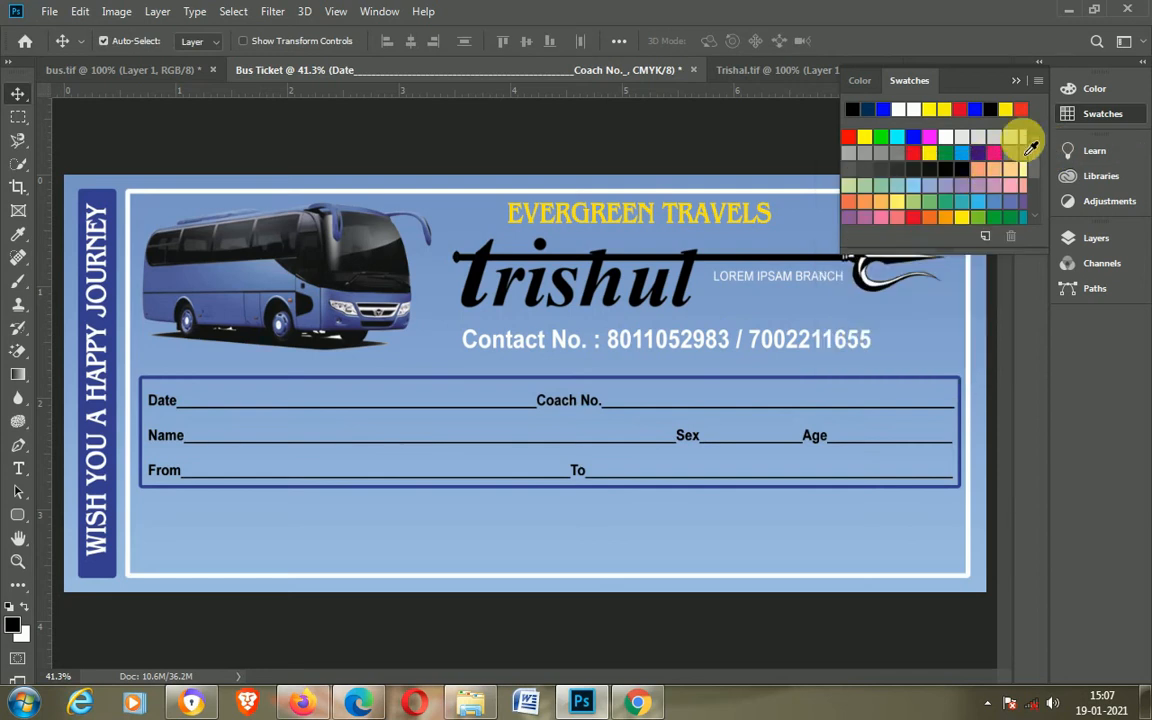
click(1016, 80)
Step: Nudge the field text up and down to center it vertically in the box
key(Up)
key(Up)
key(Up)
key(Up)
key(Up)
key(Up)
key(Up)
key(Up)
key(Up)
key(Up)
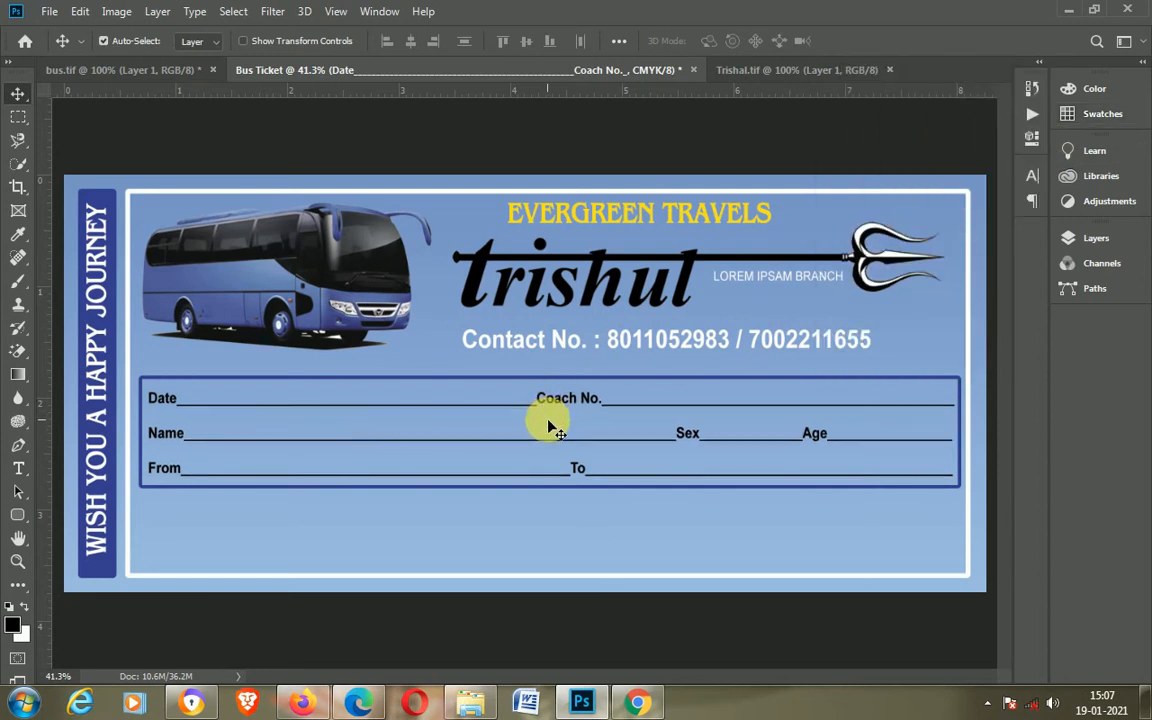
key(Up)
key(Up)
key(Down)
key(Down)
key(Down)
key(Down)
key(Down)
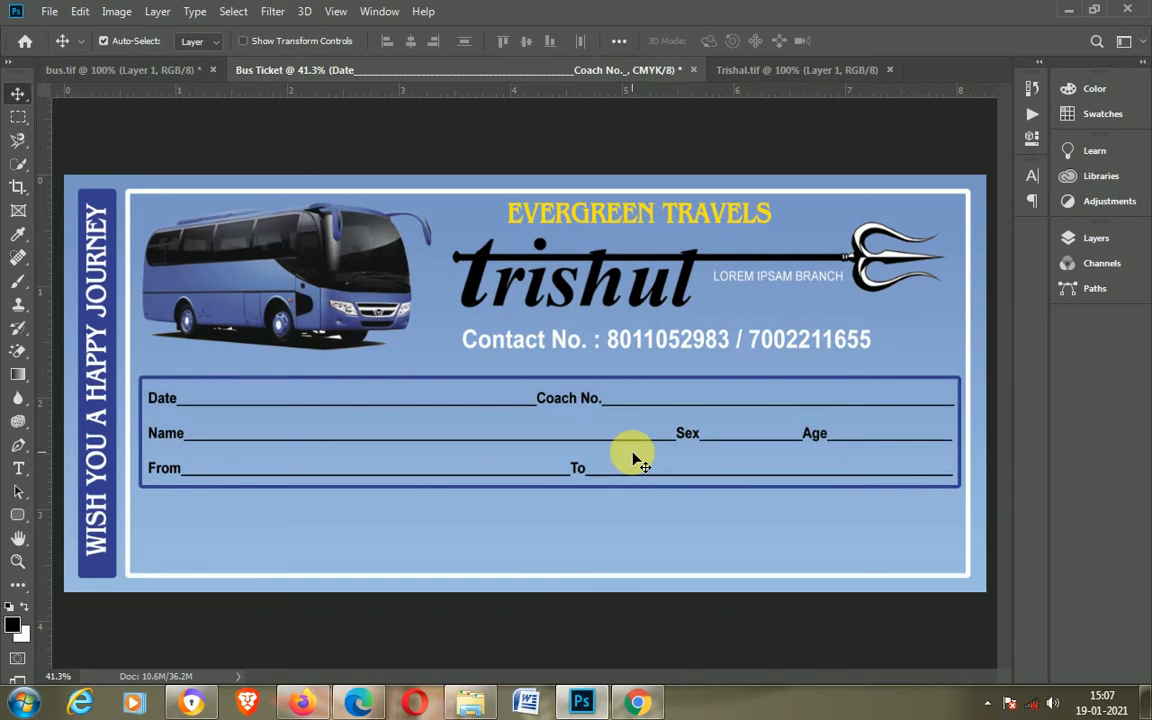
click(590, 492)
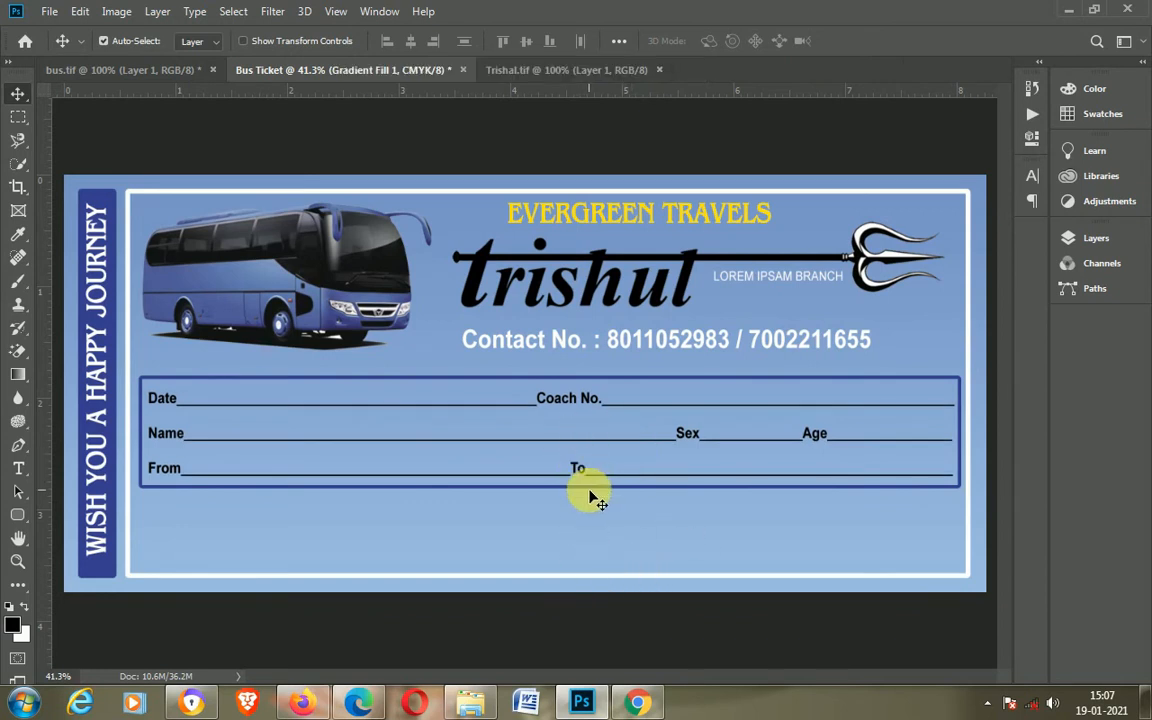
click(961, 412)
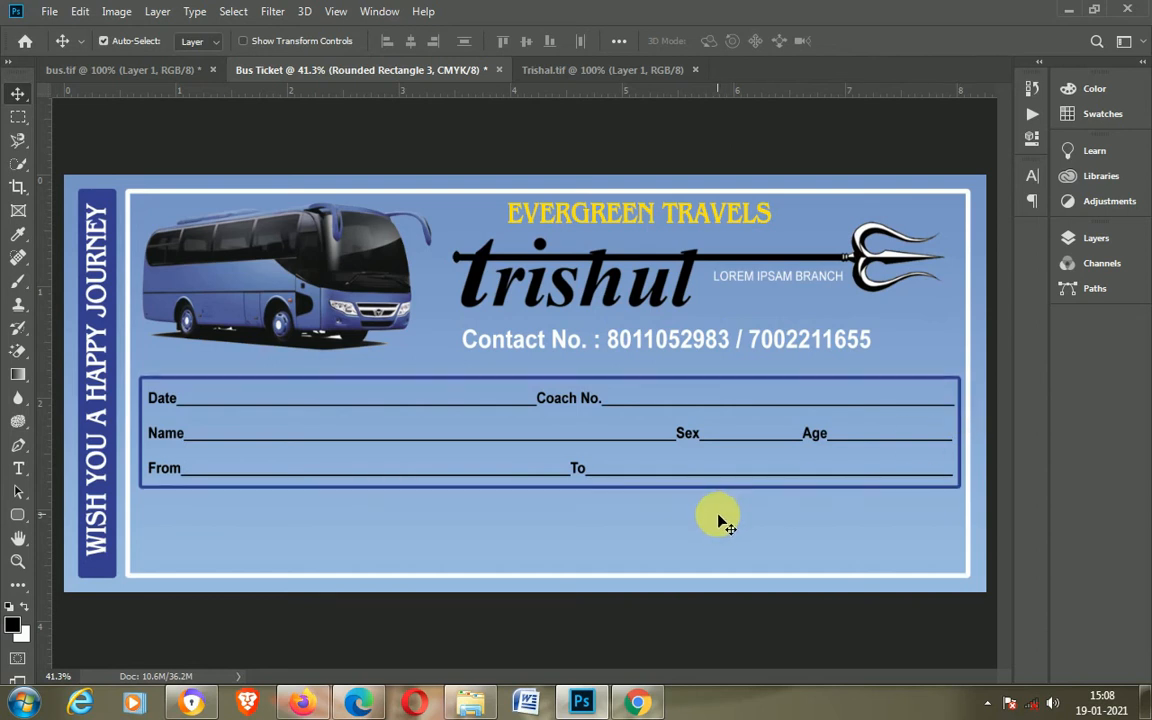
click(849, 545)
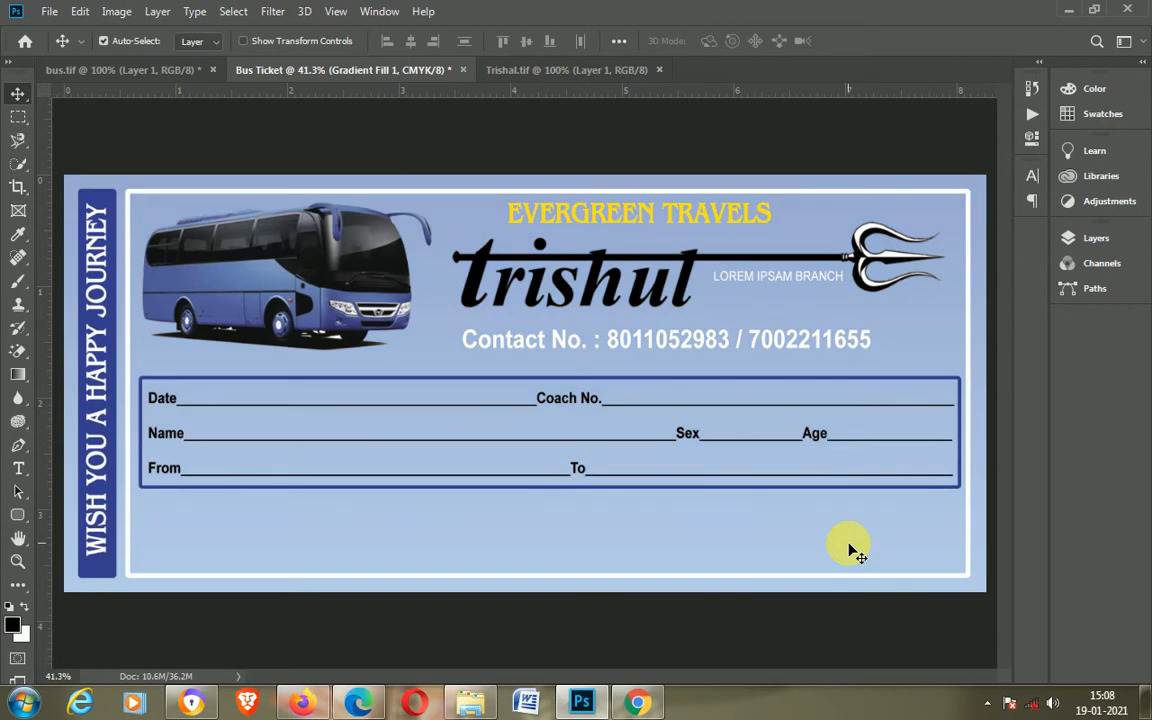
Step: Fill a thin rectangular strip below the contact line with orange on a new layer, then deselect
click(17, 118)
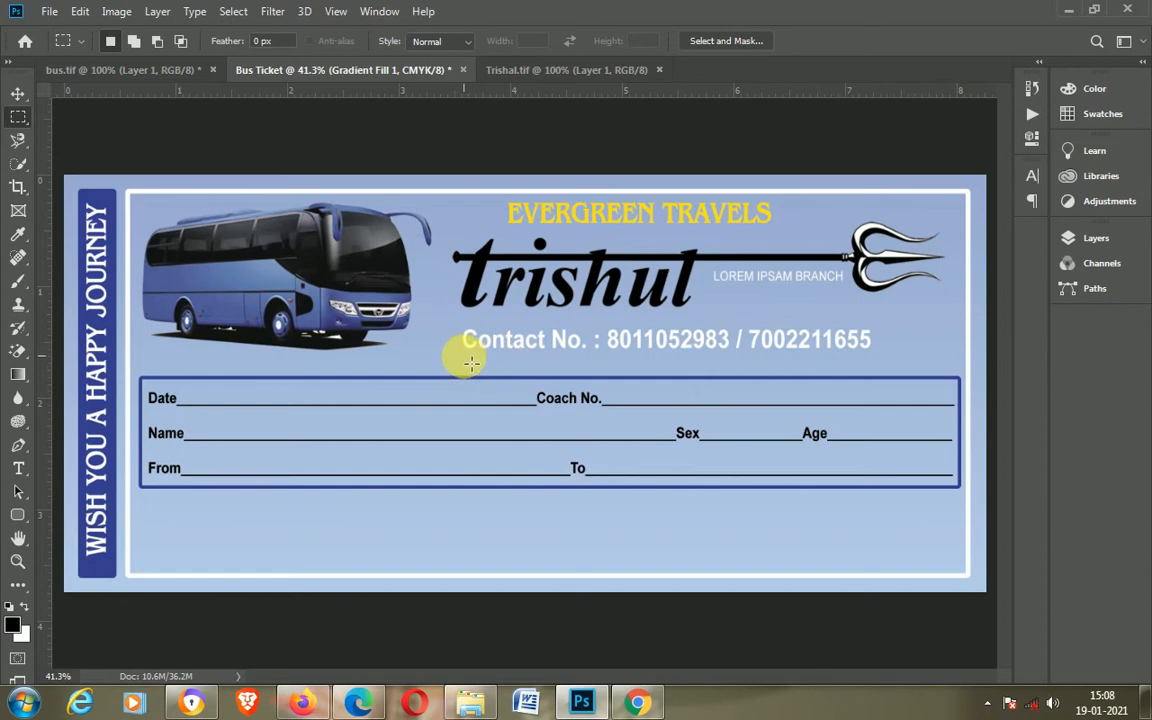
drag(467, 353, 945, 372)
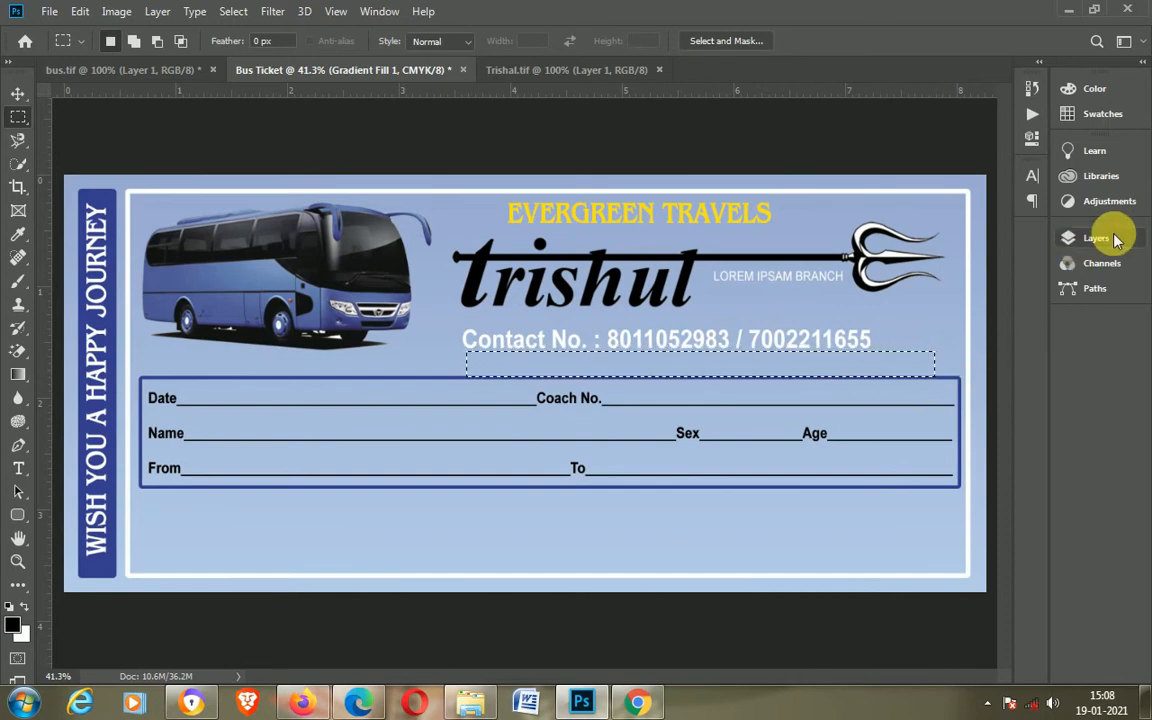
click(1062, 238)
click(986, 255)
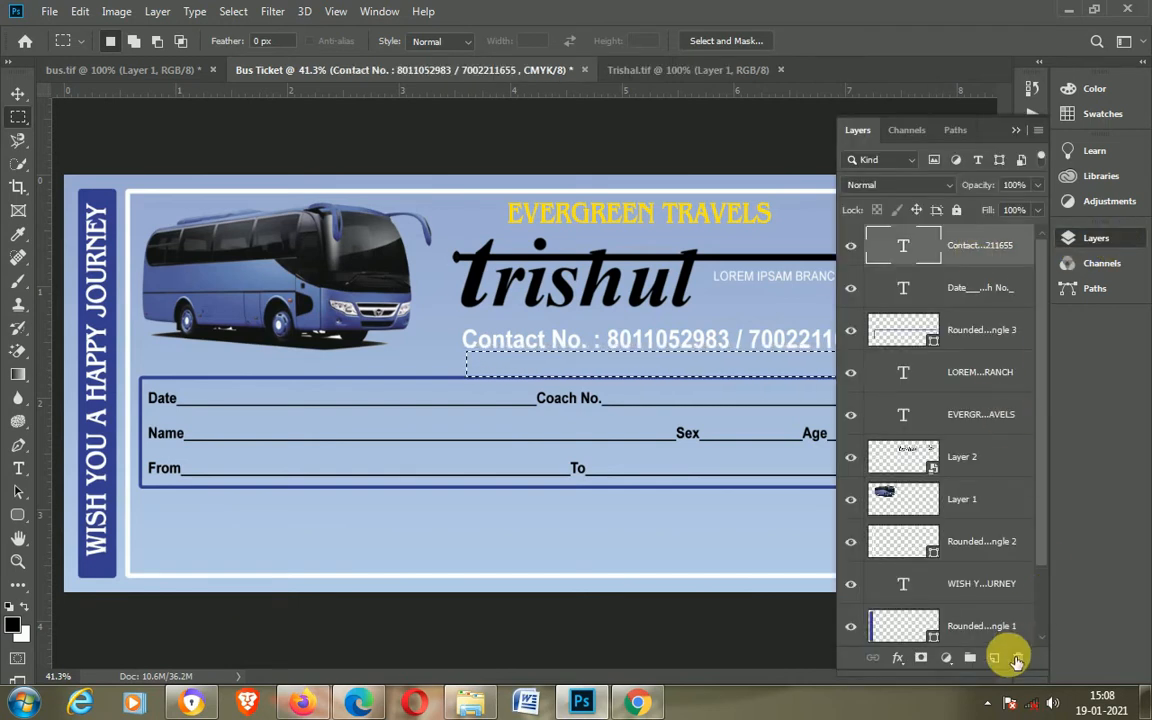
click(18, 376)
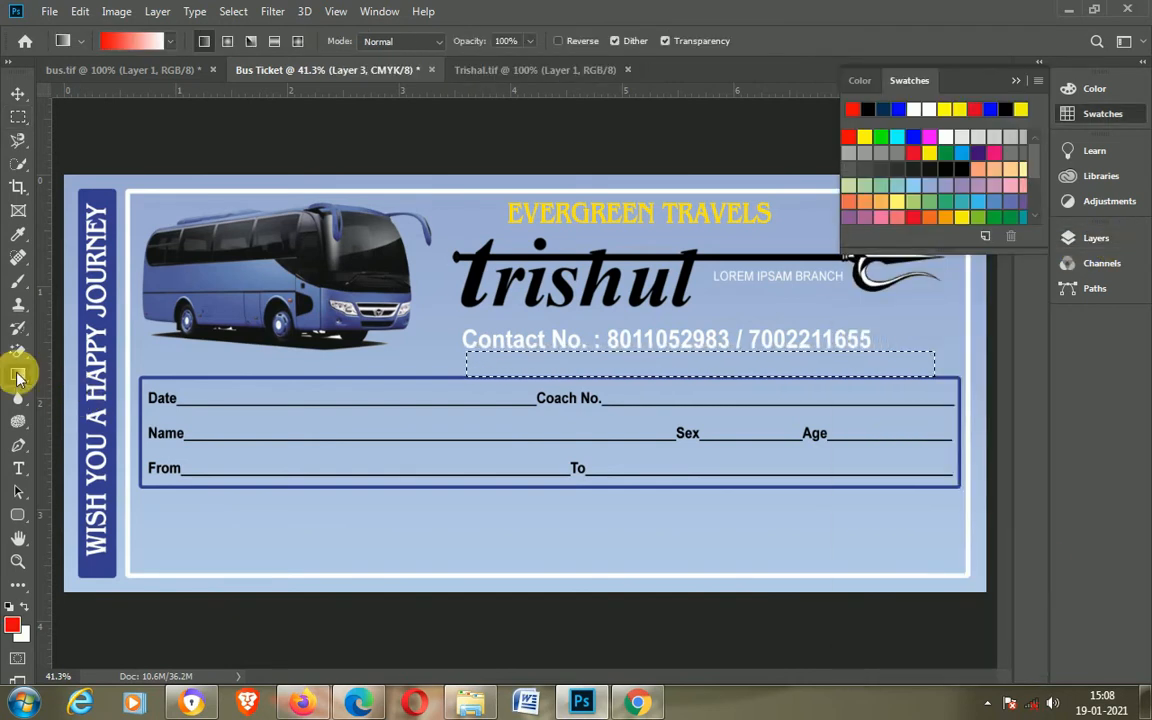
right_click(18, 376)
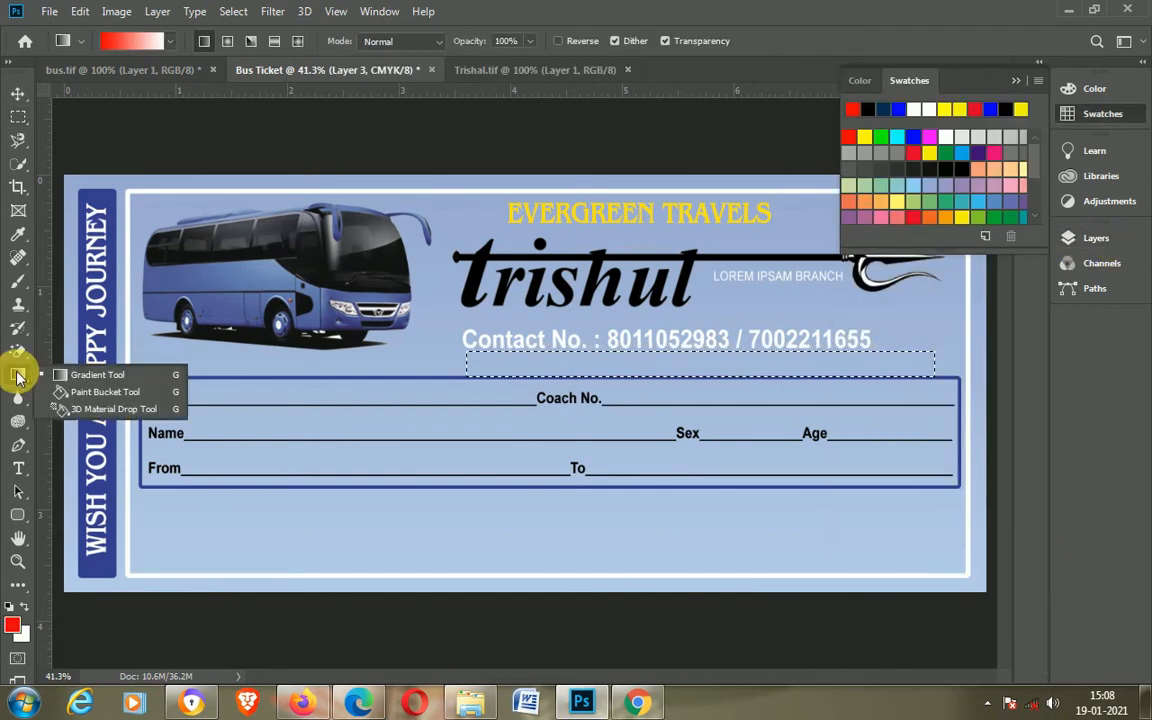
click(100, 383)
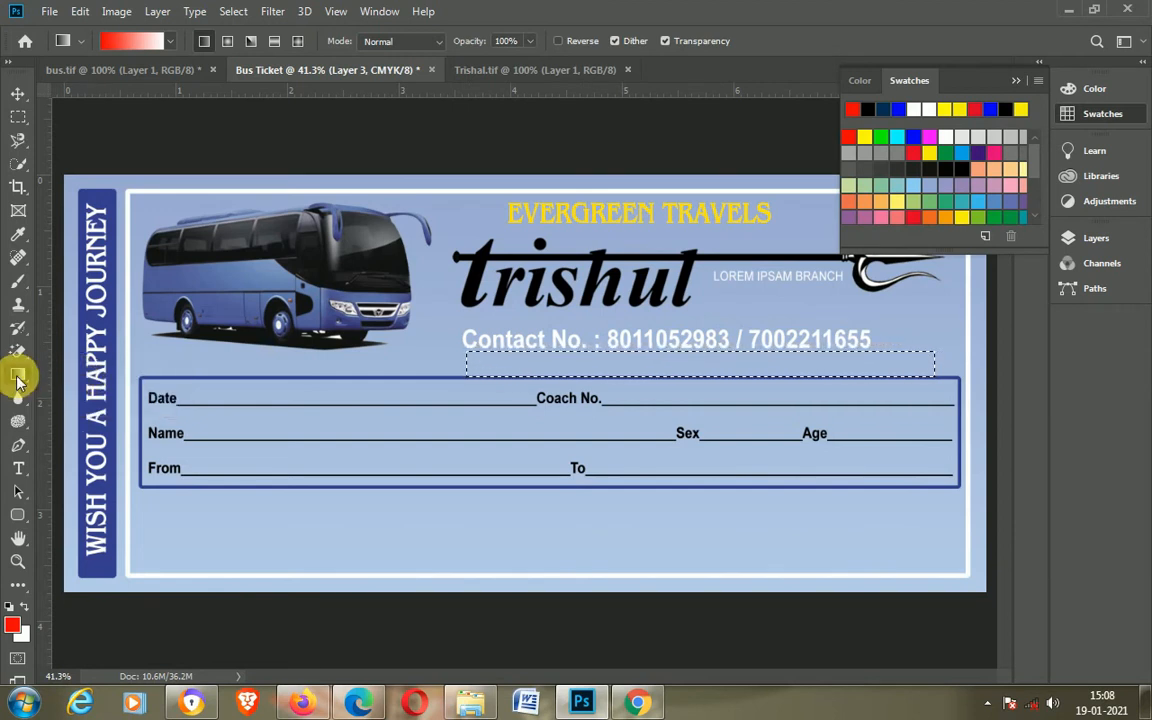
right_click(18, 376)
click(100, 391)
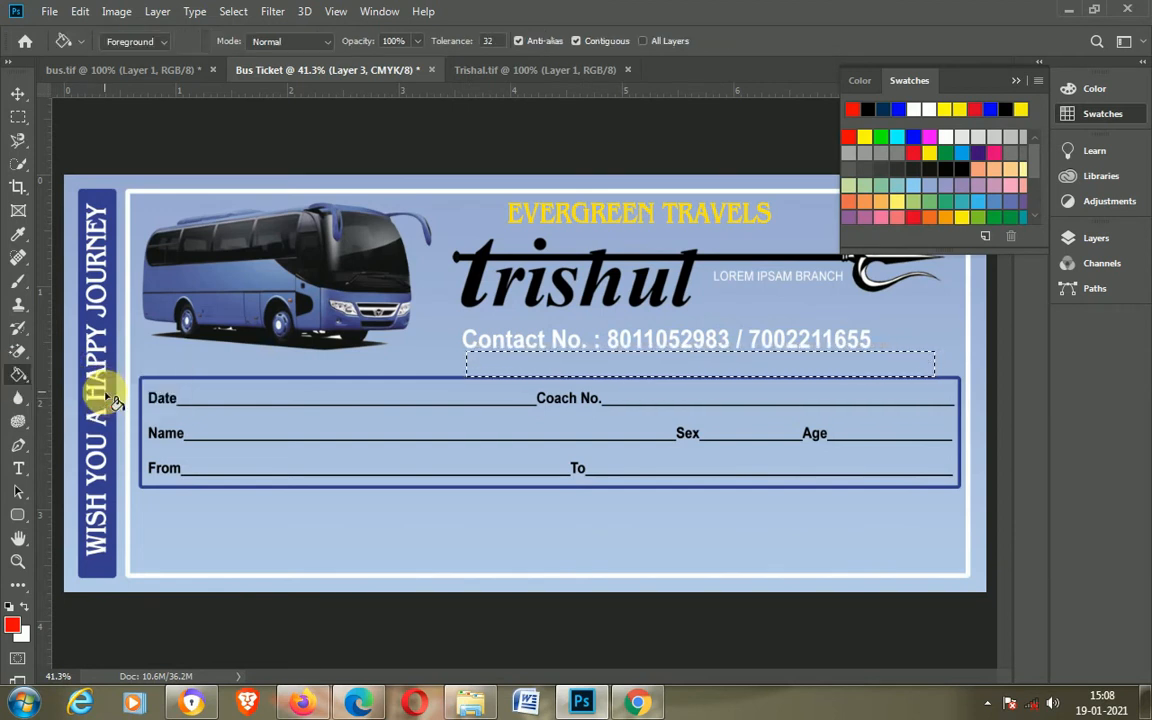
click(628, 365)
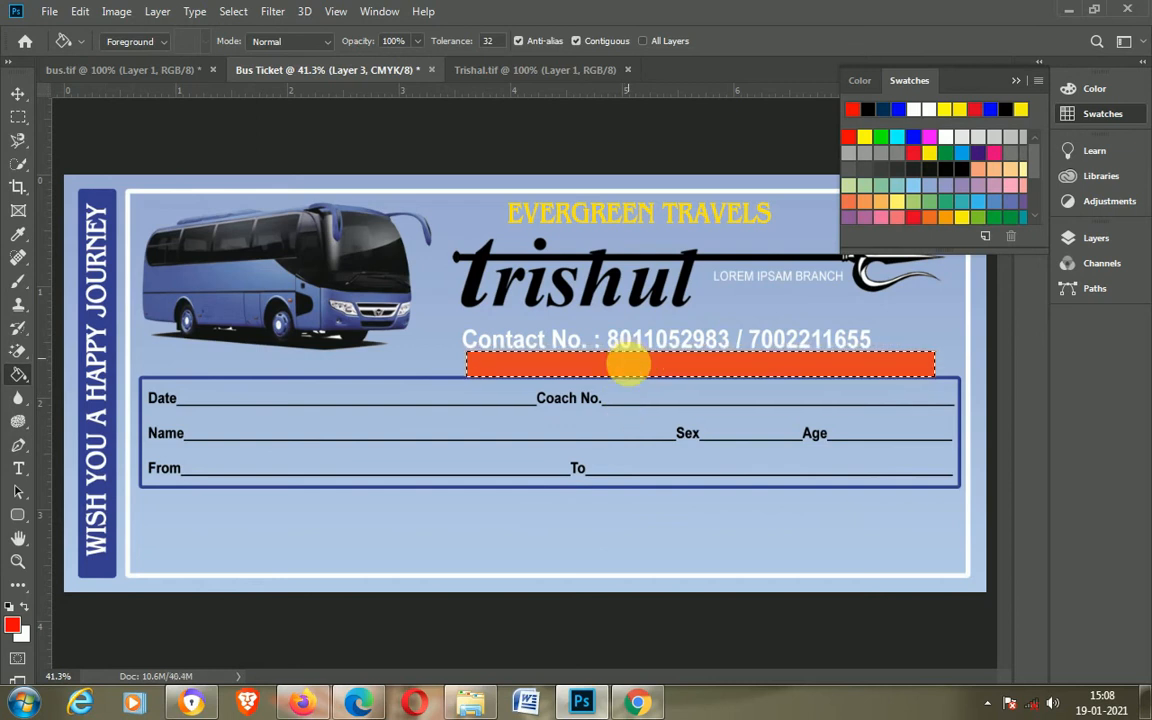
key(ctrl+d)
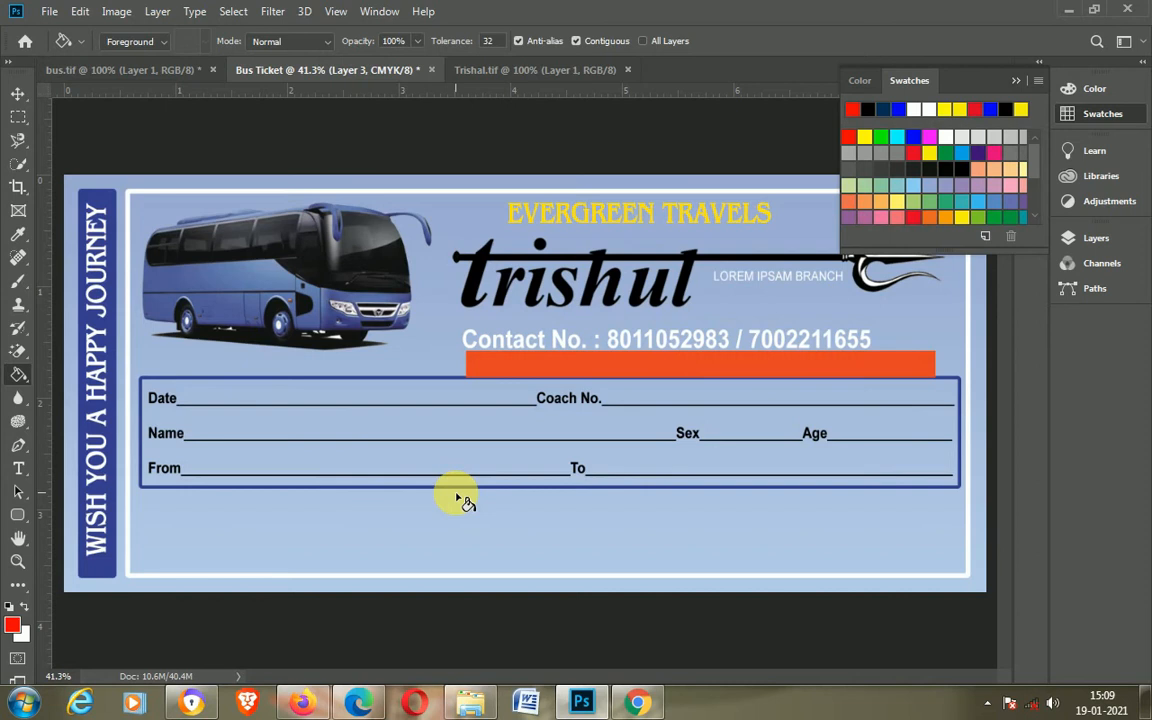
Step: Nudge the orange strip to the left
key(v)
key(shift+Left)
key(shift+Left)
key(shift+Left)
key(shift+Left)
key(shift+Left)
key(shift+Left)
key(shift+Left)
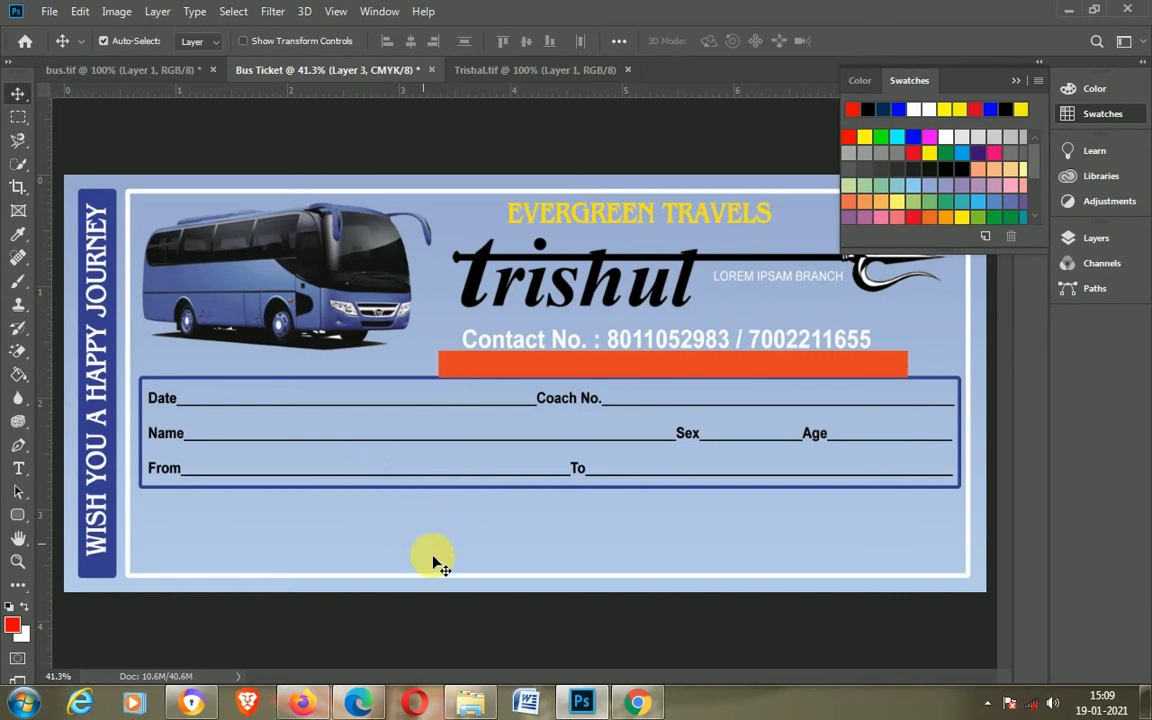
Step: Add the text "35 Years of Service" below the passenger field box
click(19, 469)
click(512, 530)
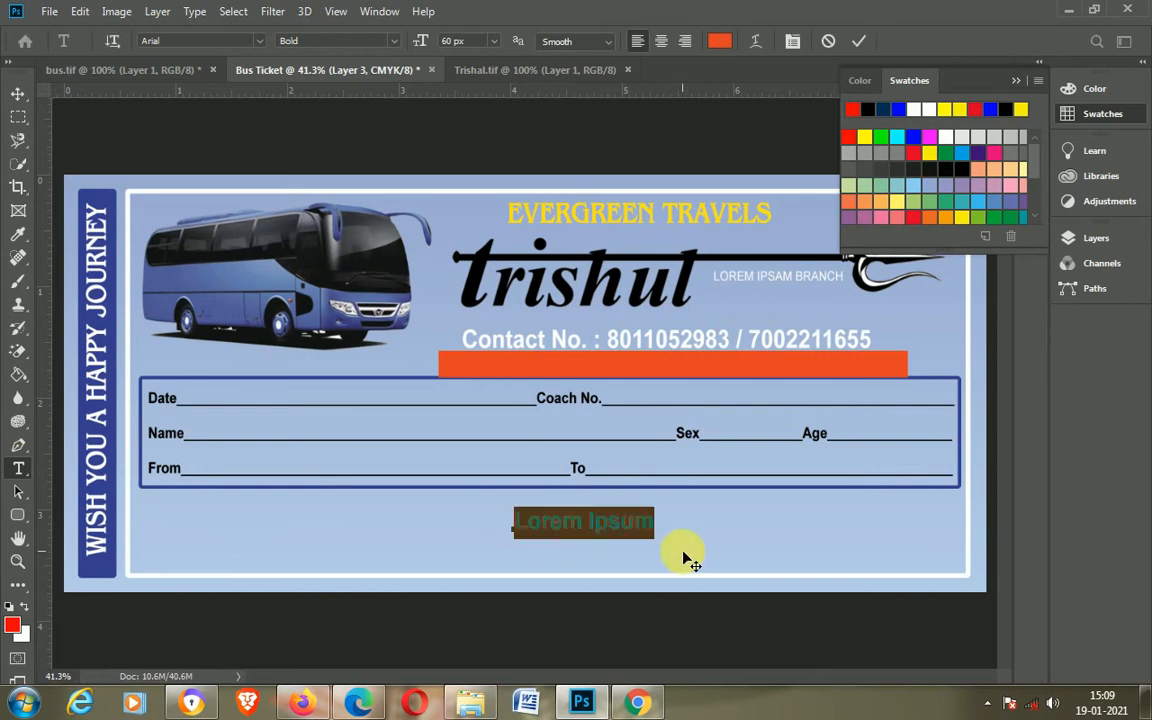
text(35 Years of Service)
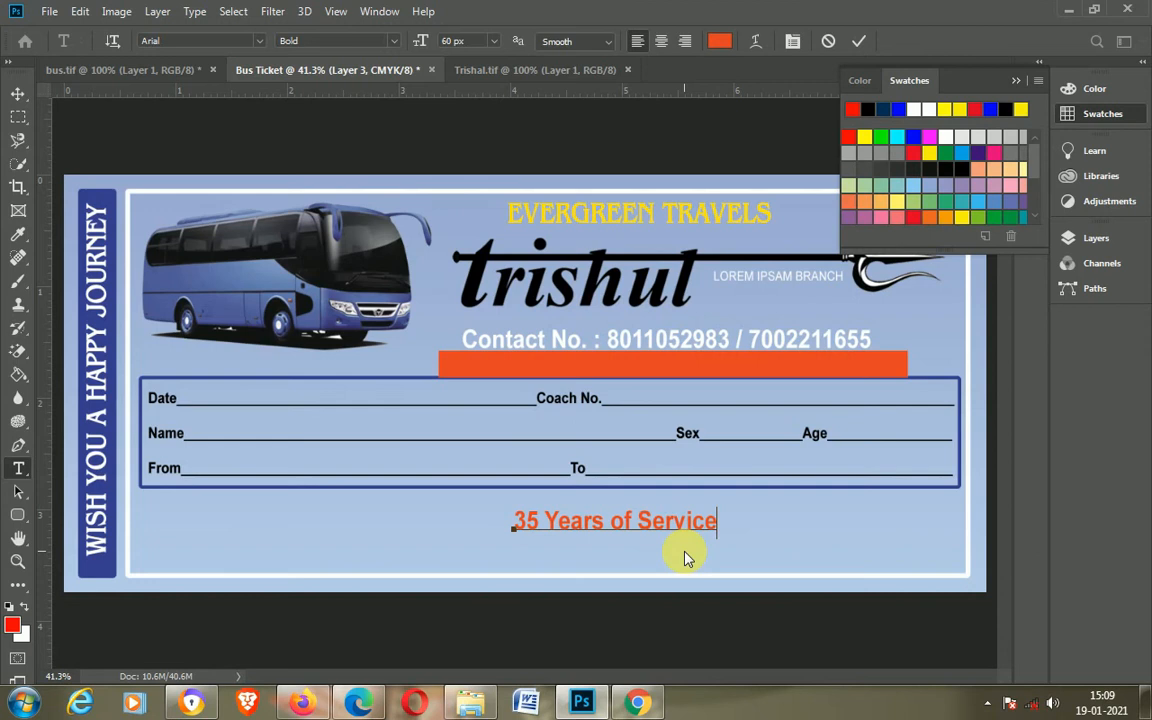
Step: Set the "35 Years of Service" text to white in Monotype Corsiva Regular
key(ctrl+a)
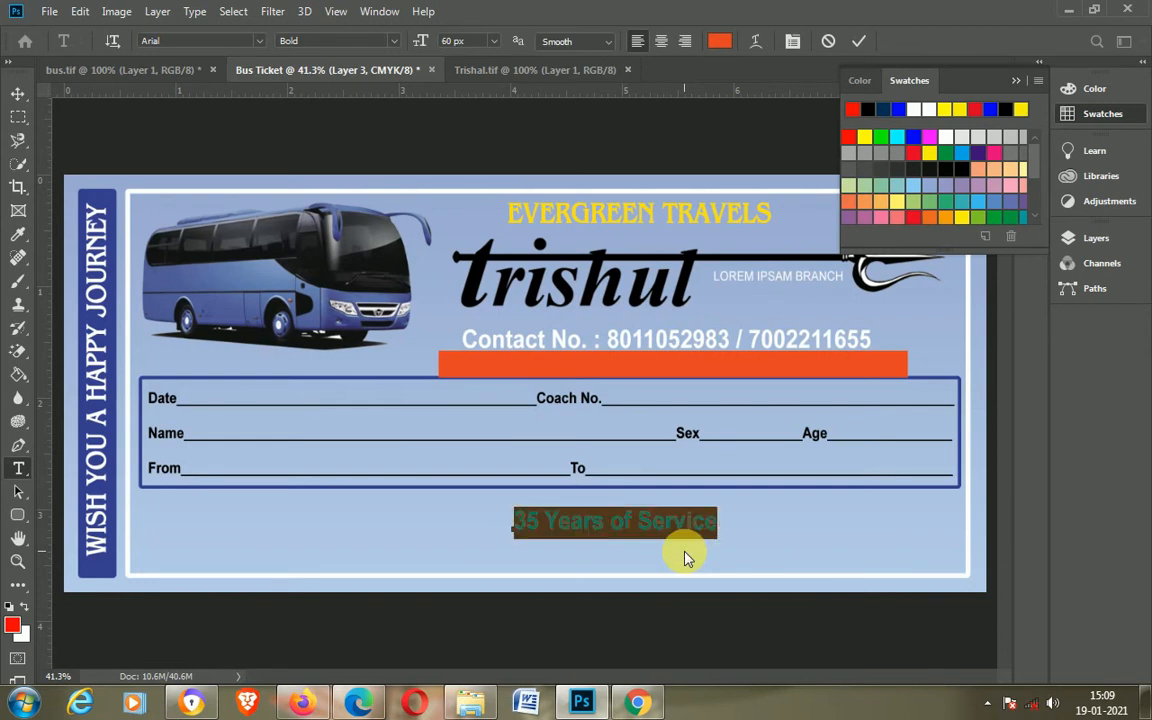
click(26, 611)
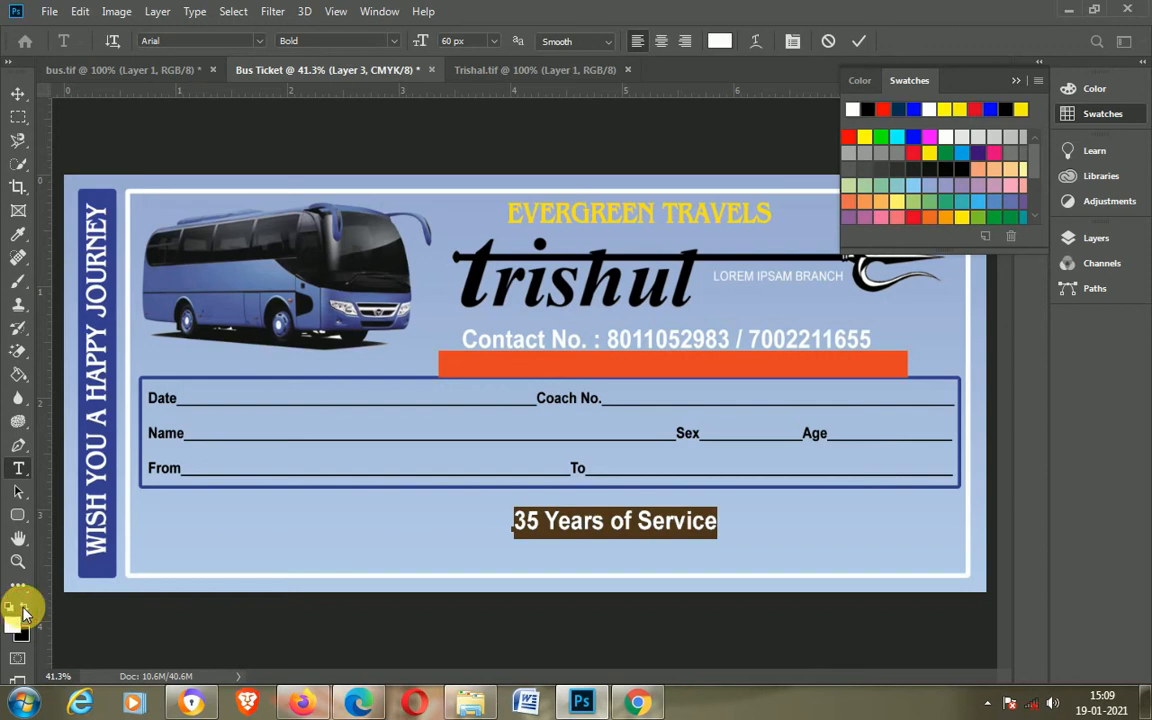
click(24, 607)
click(166, 42)
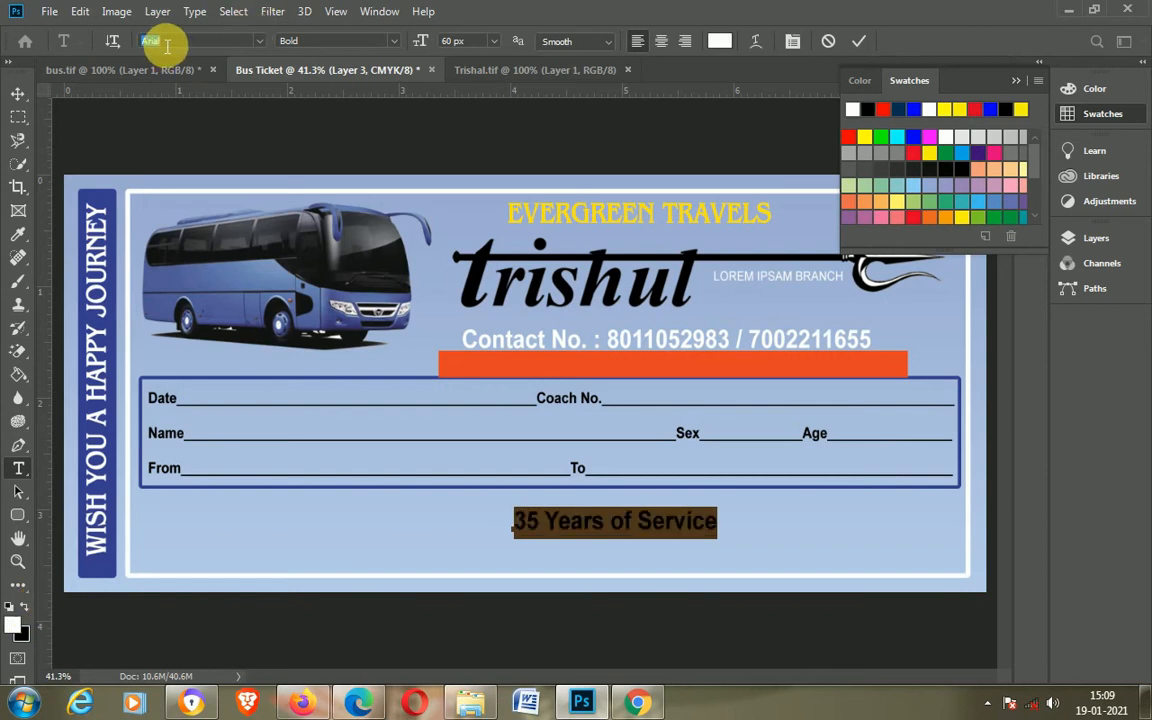
text(mo)
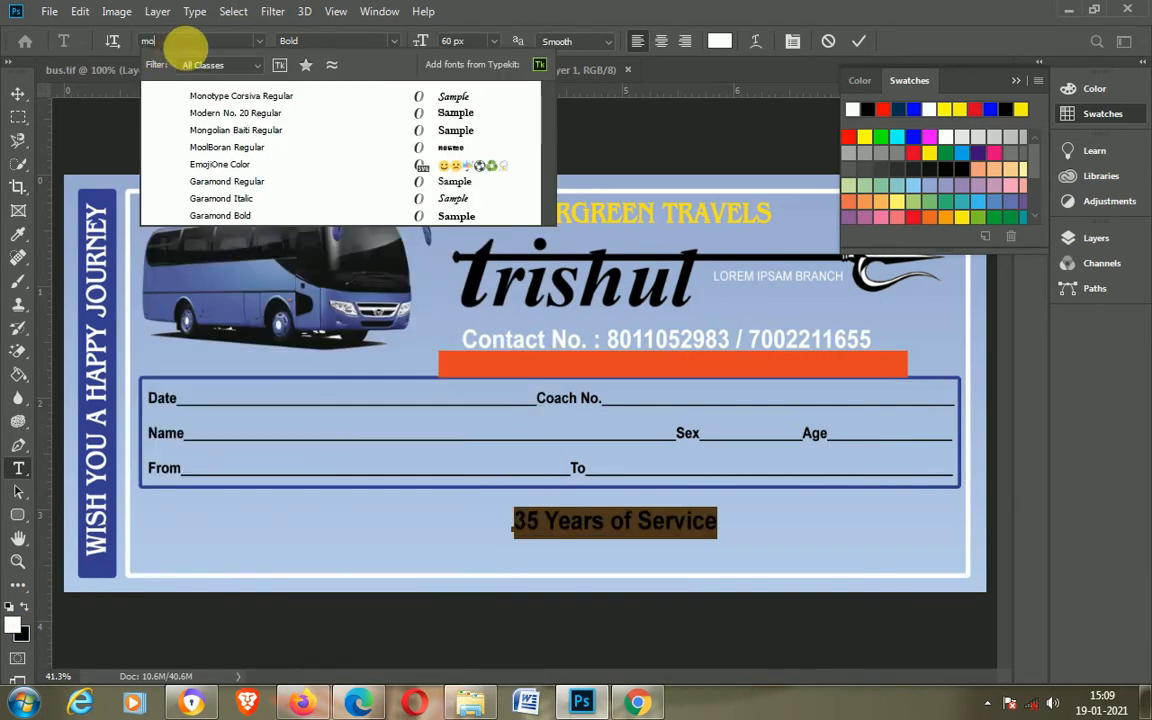
click(239, 95)
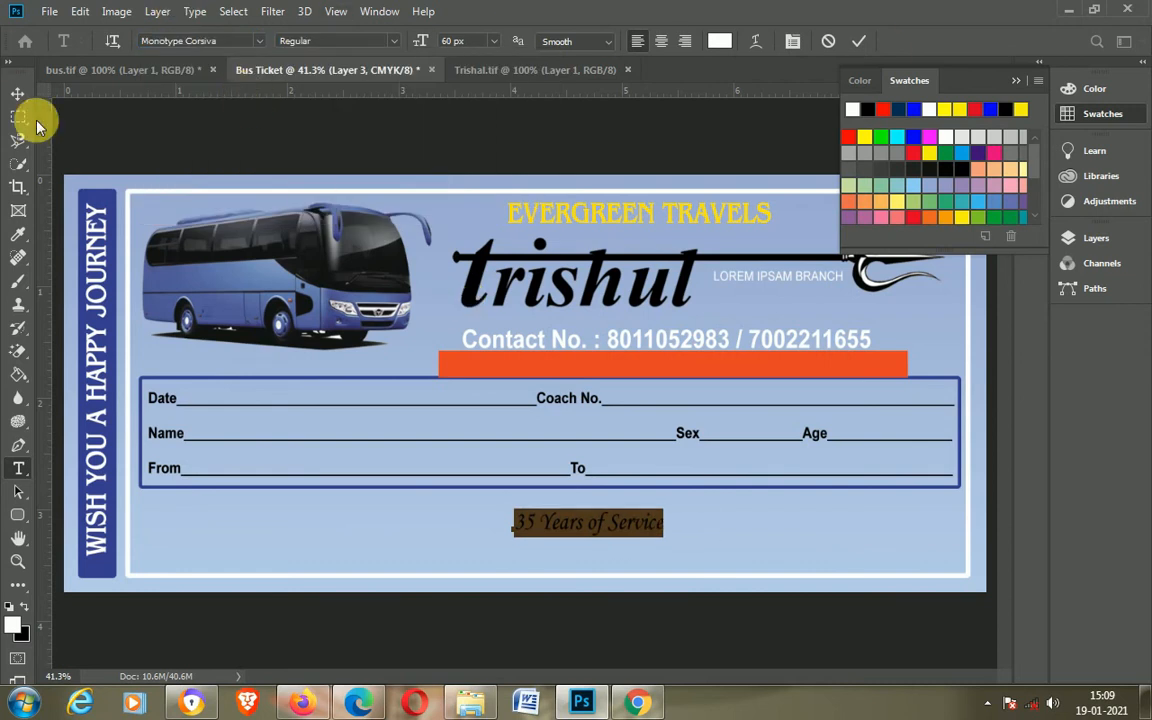
click(18, 93)
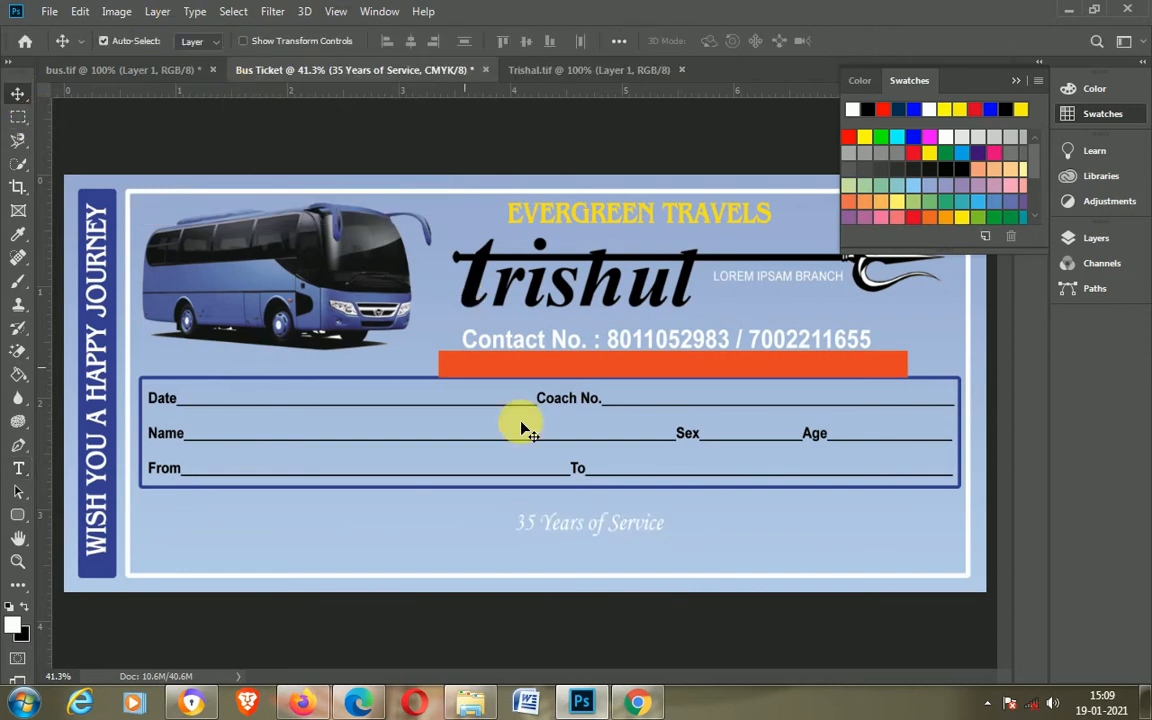
Step: Move the "35 Years of Service" text onto the orange strip
key(t)
click(591, 538)
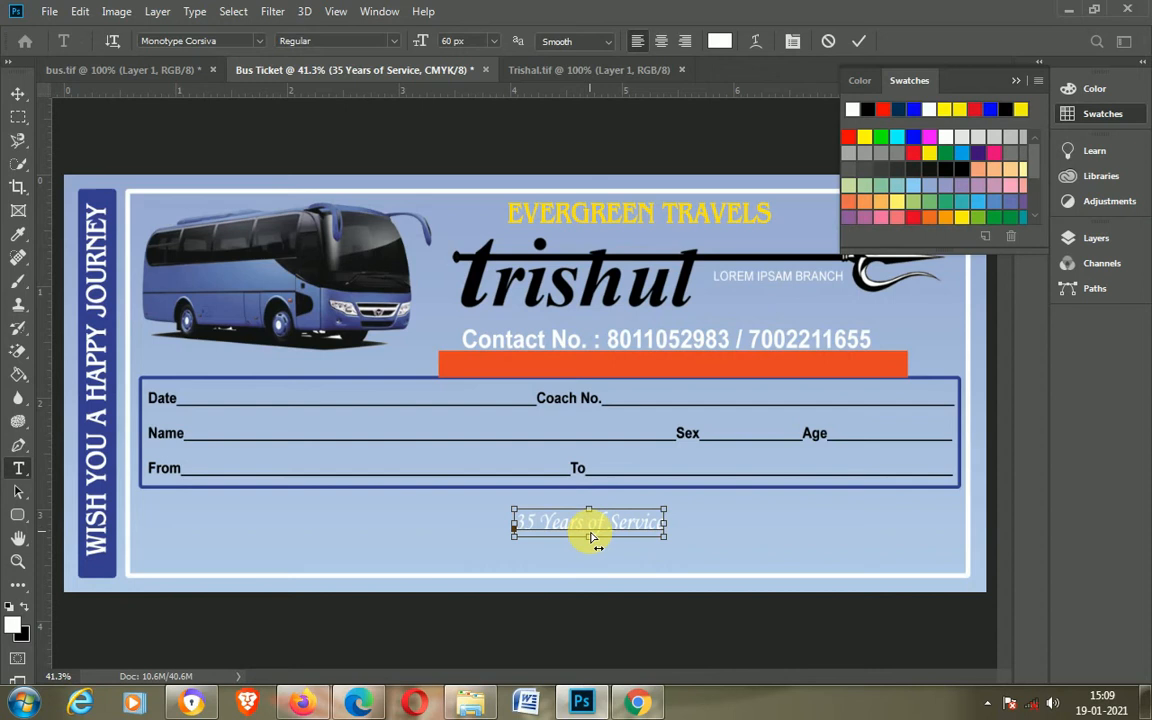
key(ctrl+a)
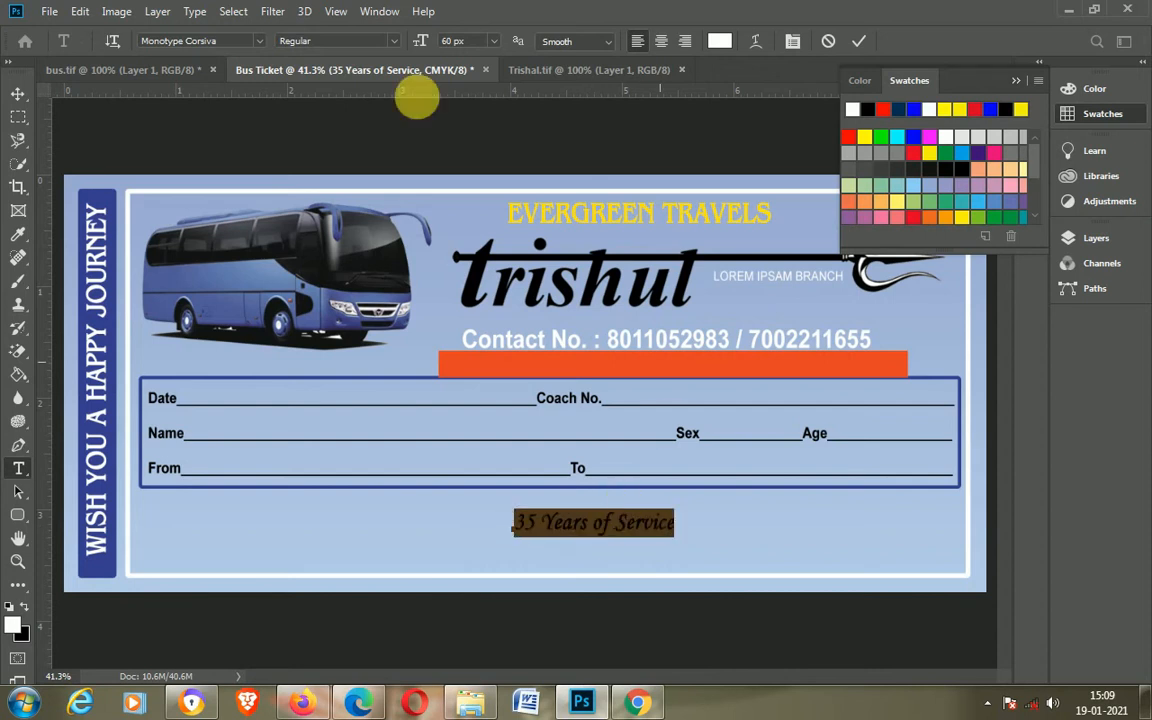
click(18, 93)
drag(627, 527, 715, 363)
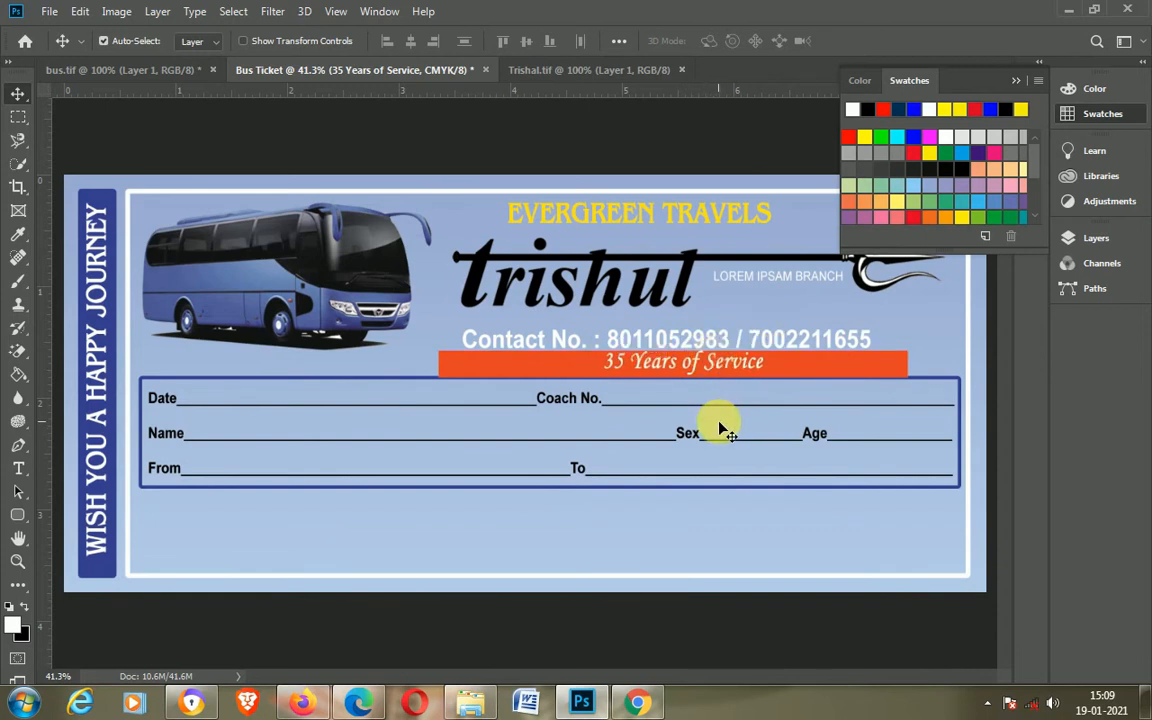
double_click(663, 363)
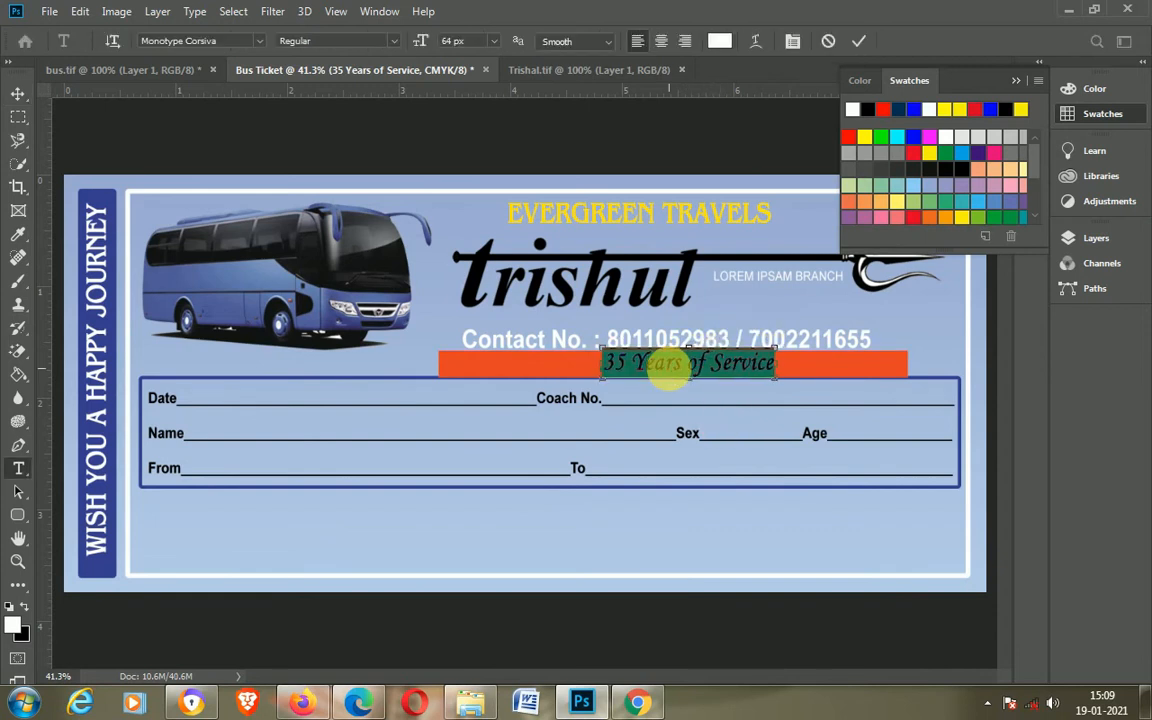
click(858, 42)
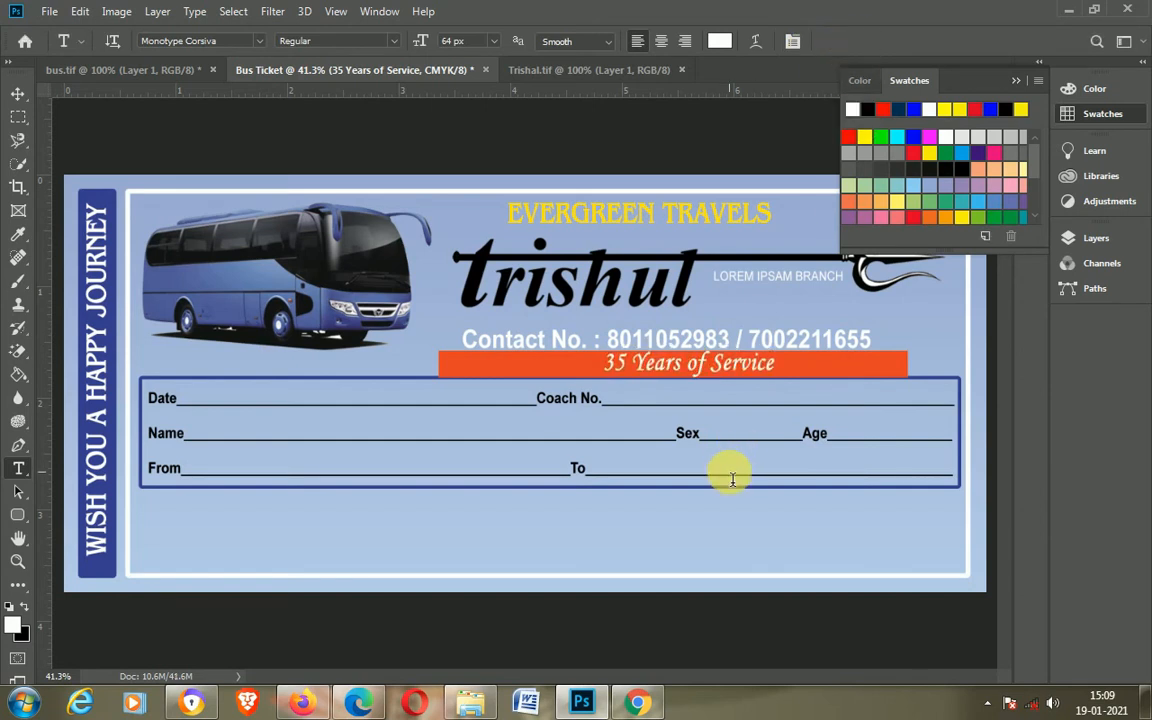
Step: Nudge the "35 Years of Service" text left on the strip
key(v)
key(Left)
key(Left)
key(Left)
key(Left)
key(Left)
key(Left)
key(Left)
key(Left)
key(Left)
key(Left)
key(Left)
key(Left)
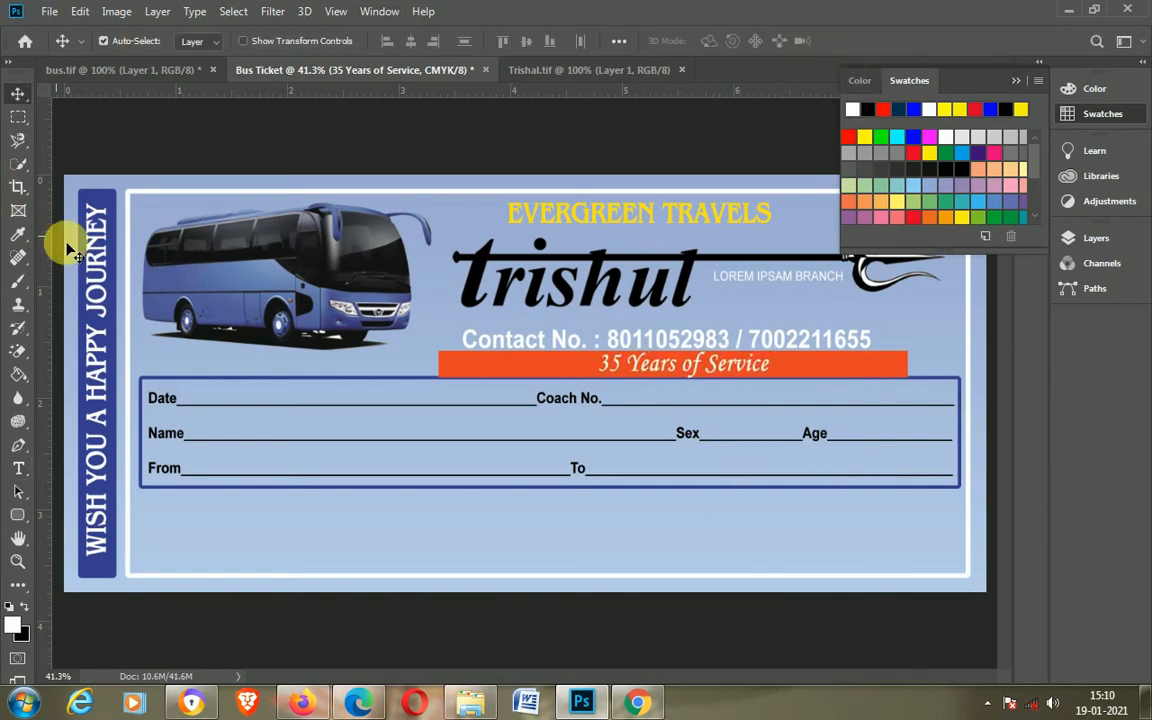
Step: Draw a 3 px white line with no fill on the strip, left of the text
click(19, 516)
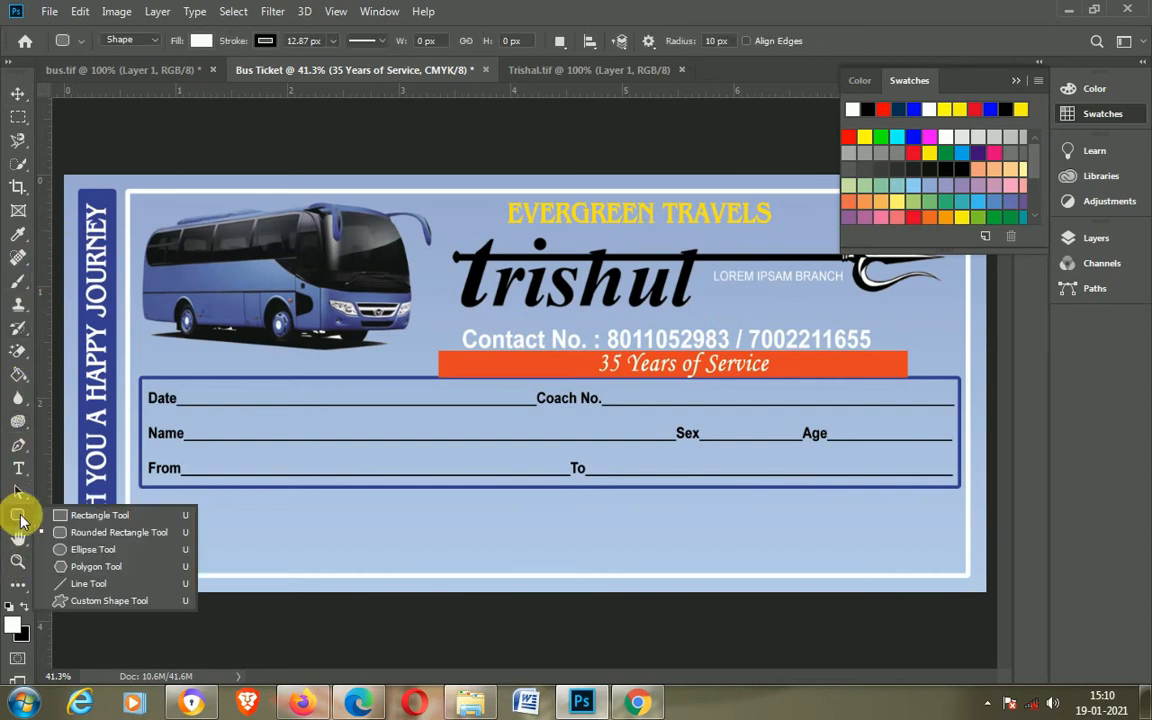
click(82, 584)
click(1096, 238)
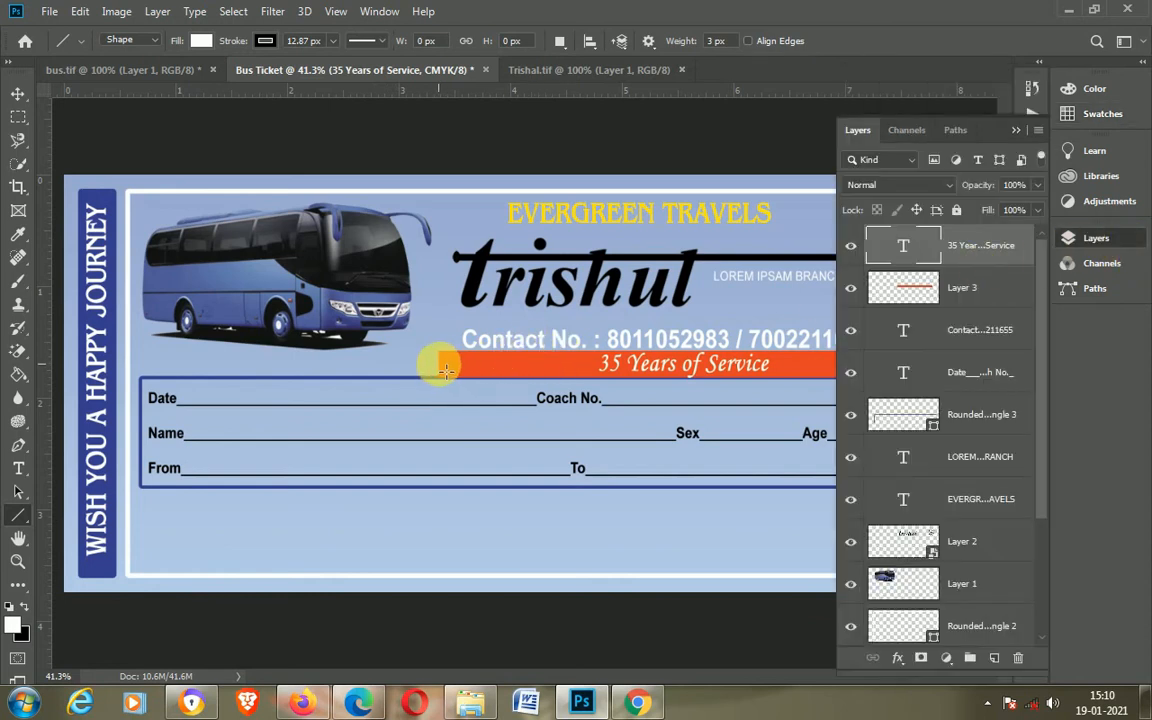
drag(447, 370, 600, 413)
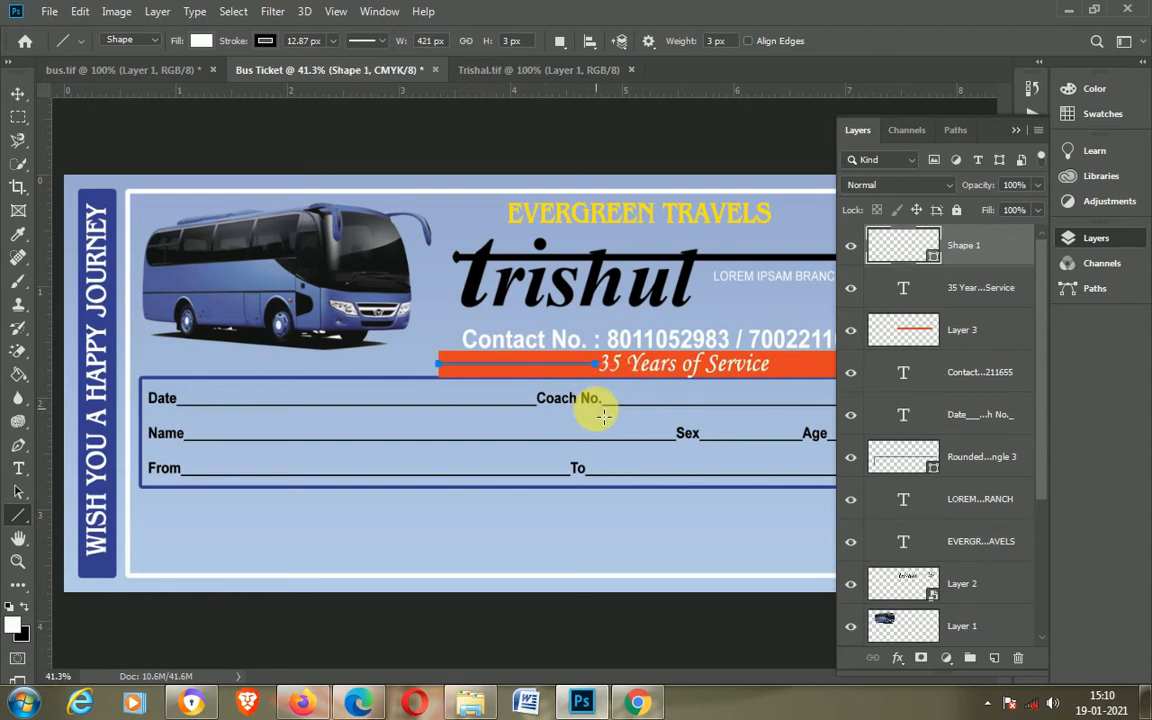
click(201, 40)
click(123, 75)
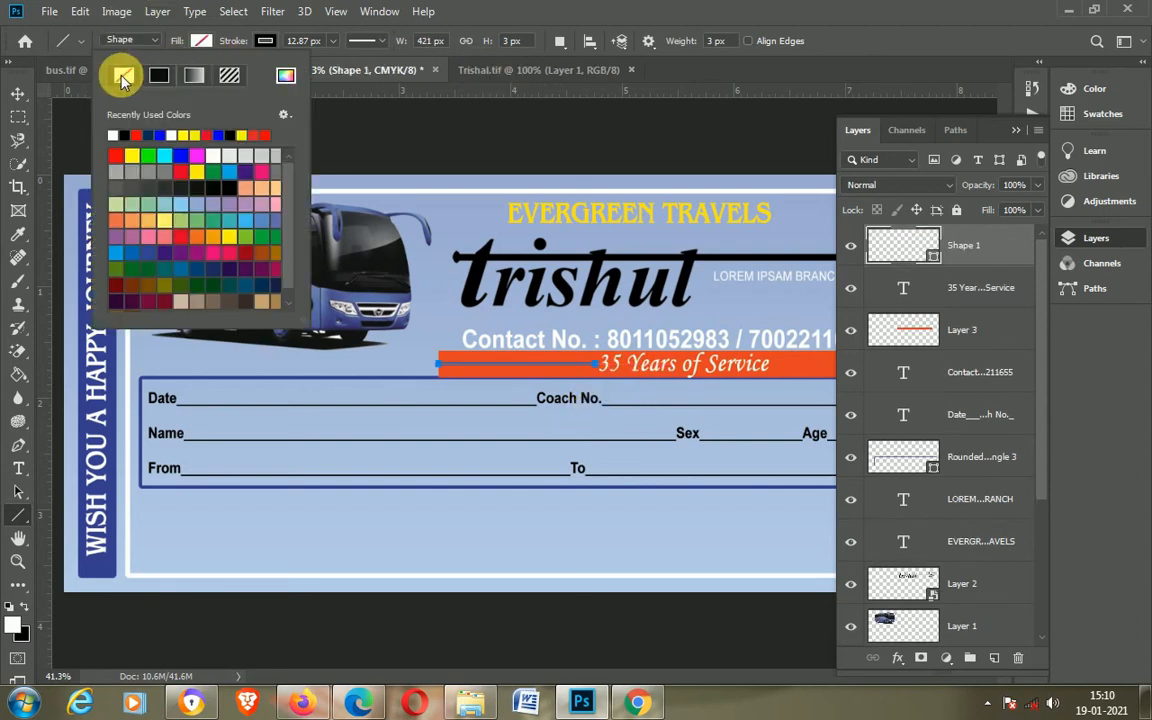
click(265, 41)
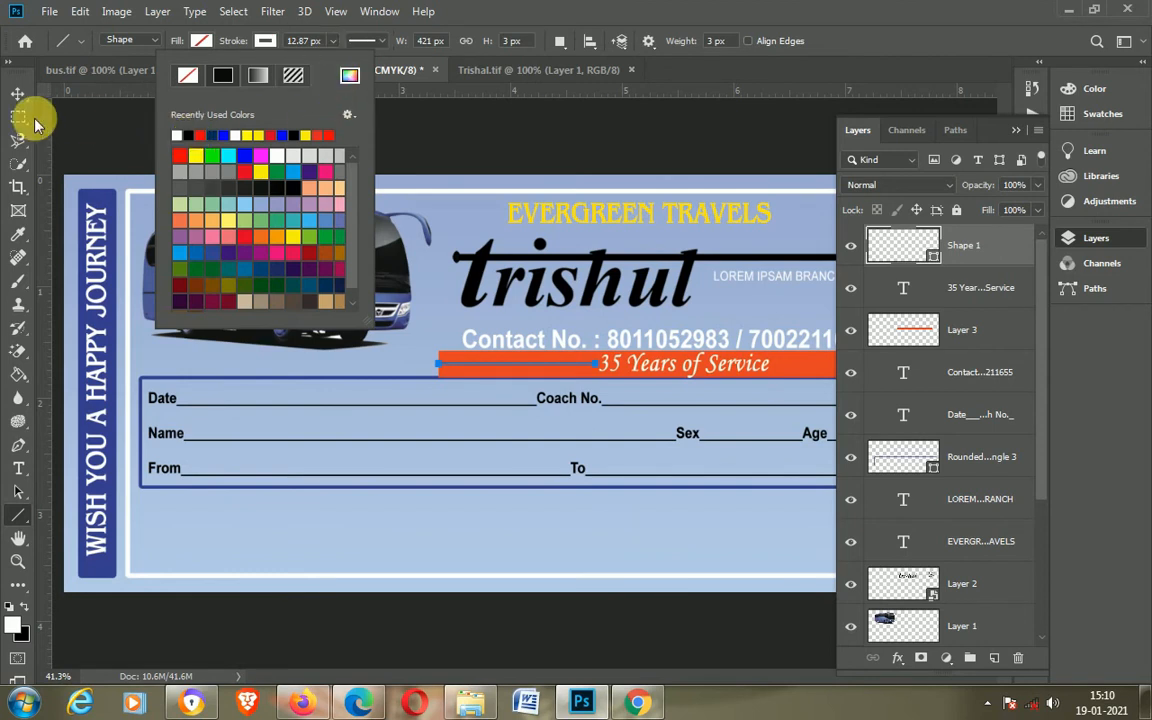
click(16, 94)
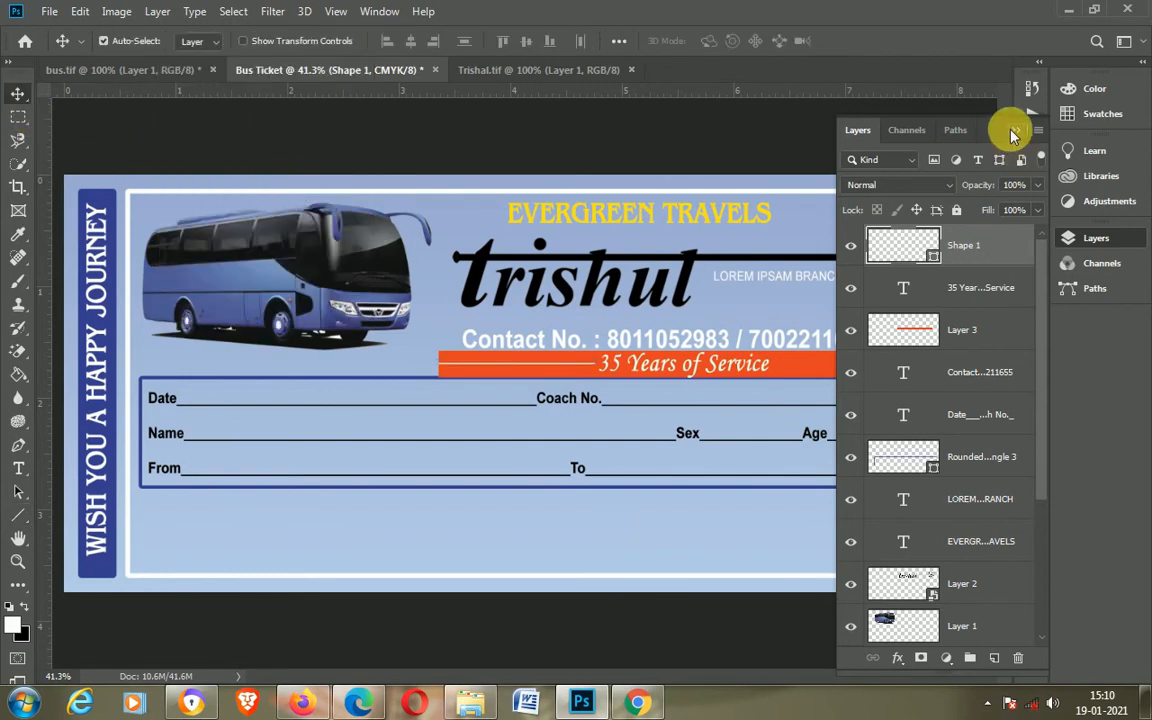
click(908, 108)
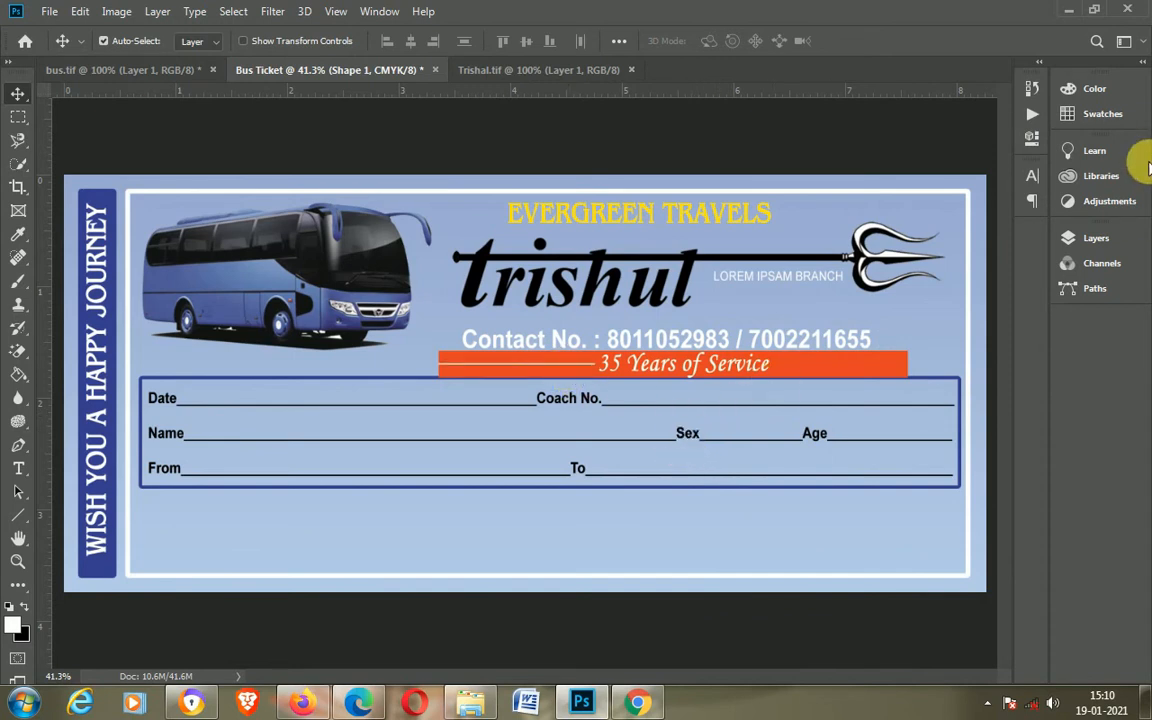
Step: Duplicate the line's shape layer
click(1096, 238)
drag(995, 243, 995, 658)
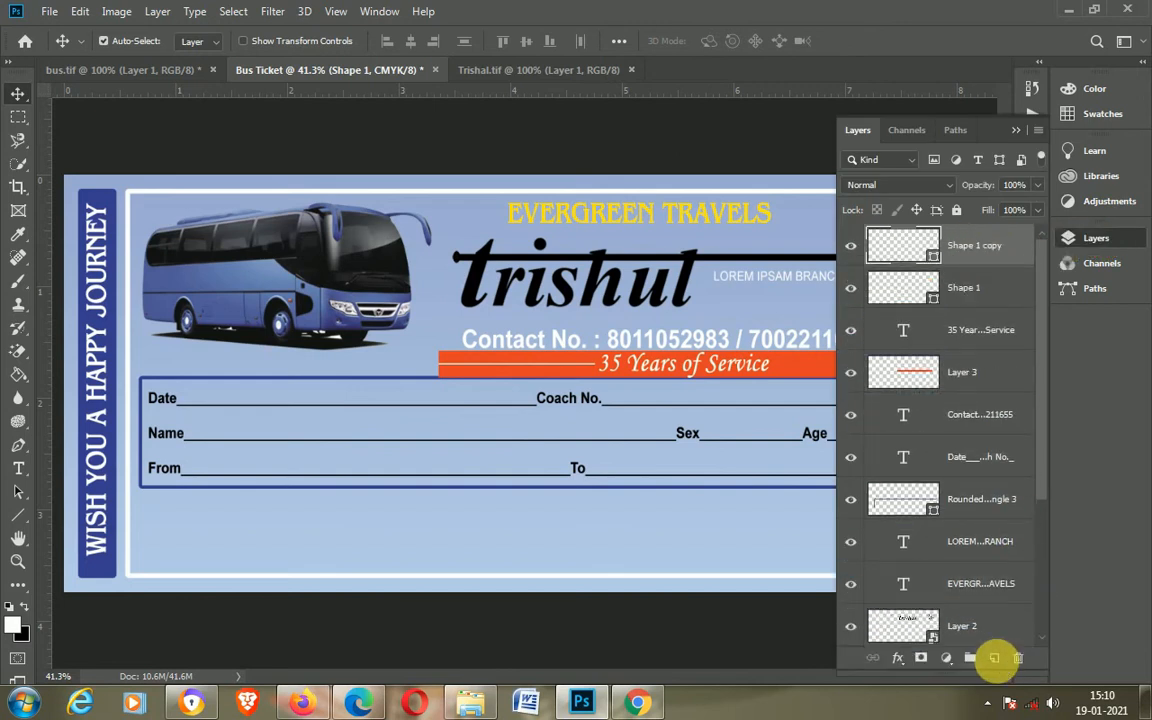
click(1016, 130)
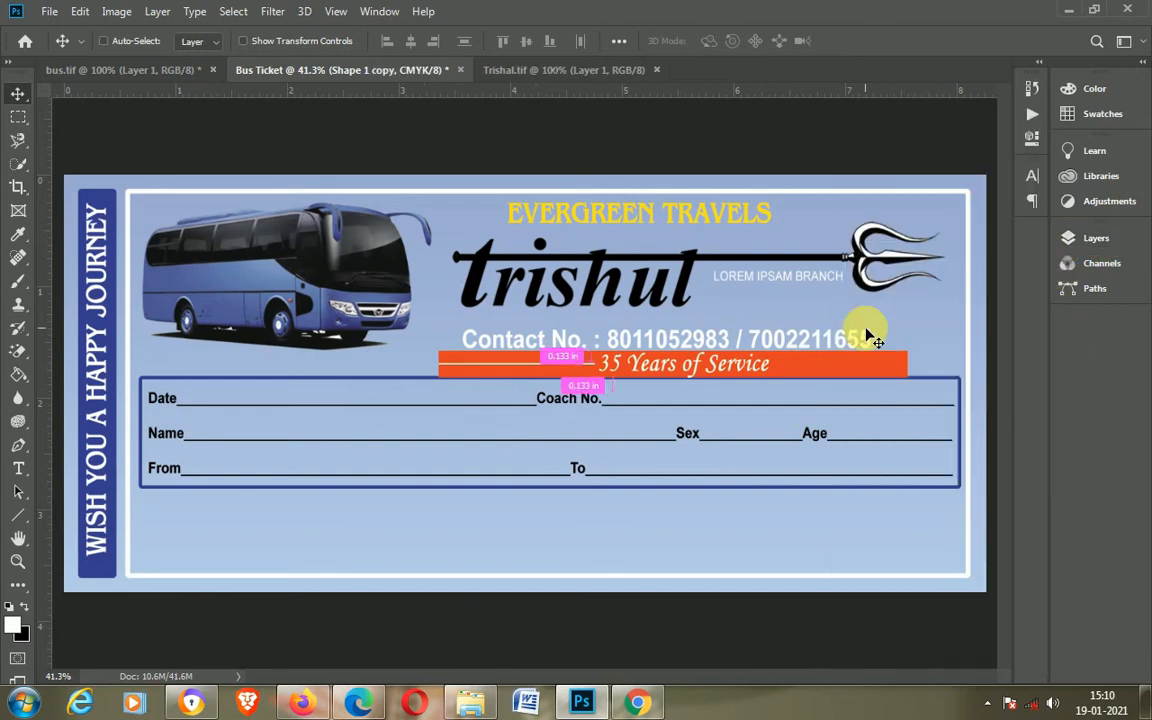
Step: Move the duplicated line to the right of the text on the strip
key(ctrl+t)
key(shift+Right)
key(shift+Right)
key(shift+Right)
key(shift+Right)
key(shift+Right)
key(shift+Right)
key(shift+Right)
key(shift+Right)
key(shift+Right)
key(shift+Right)
key(shift+Right)
key(shift+Right)
key(shift+Right)
key(shift+Right)
key(shift+Right)
key(shift+Right)
key(shift+Right)
key(shift+Right)
key(shift+Right)
key(shift+Right)
key(shift+Right)
key(shift+Right)
key(shift+Right)
key(shift+Right)
key(shift+Right)
key(shift+Right)
key(shift+Right)
key(shift+Right)
key(shift+Right)
key(shift+Right)
key(shift+Right)
key(shift+Right)
key(shift+Right)
key(shift+Right)
key(shift+Right)
key(shift+Right)
key(shift+Right)
key(shift+Right)
key(shift+Right)
key(shift+Right)
key(shift+Right)
key(shift+Right)
key(shift+Right)
key(shift+Right)
key(shift+Right)
key(shift+Right)
key(shift+Right)
key(shift+Right)
key(shift+Right)
key(shift+Right)
key(shift+Right)
key(shift+Right)
key(shift+Right)
key(shift+Right)
key(shift+Right)
key(shift+Right)
key(shift+Right)
key(shift+Right)
key(shift+Right)
key(shift+Right)
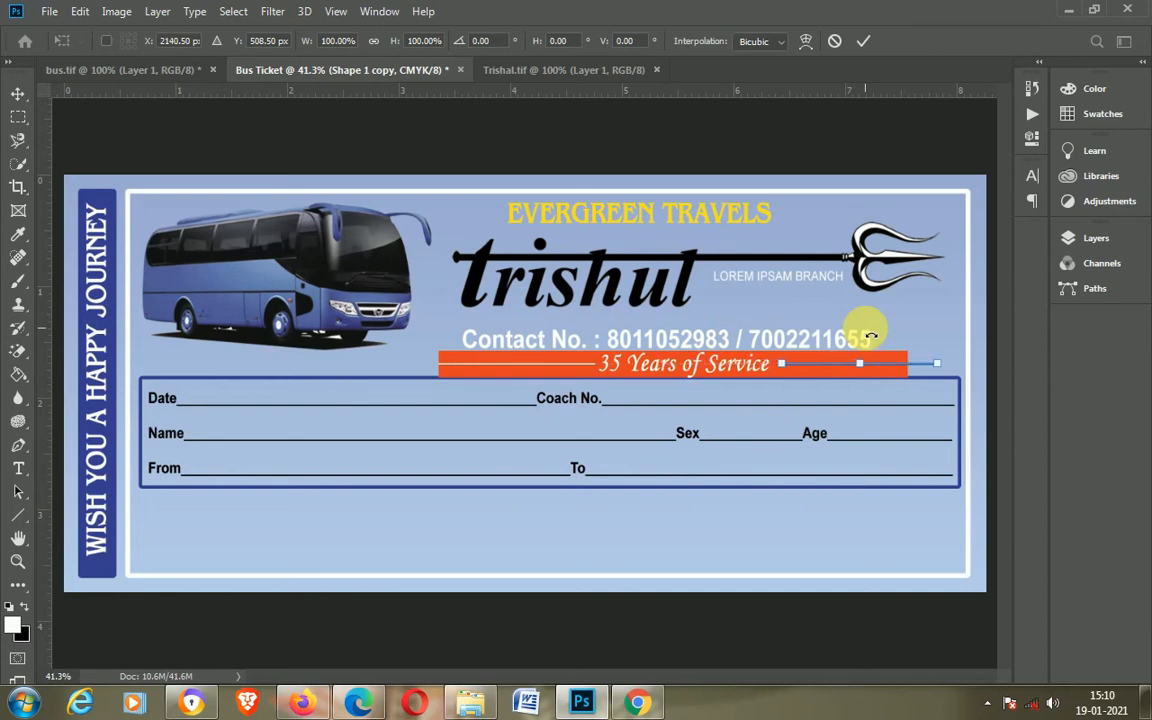
key(Return)
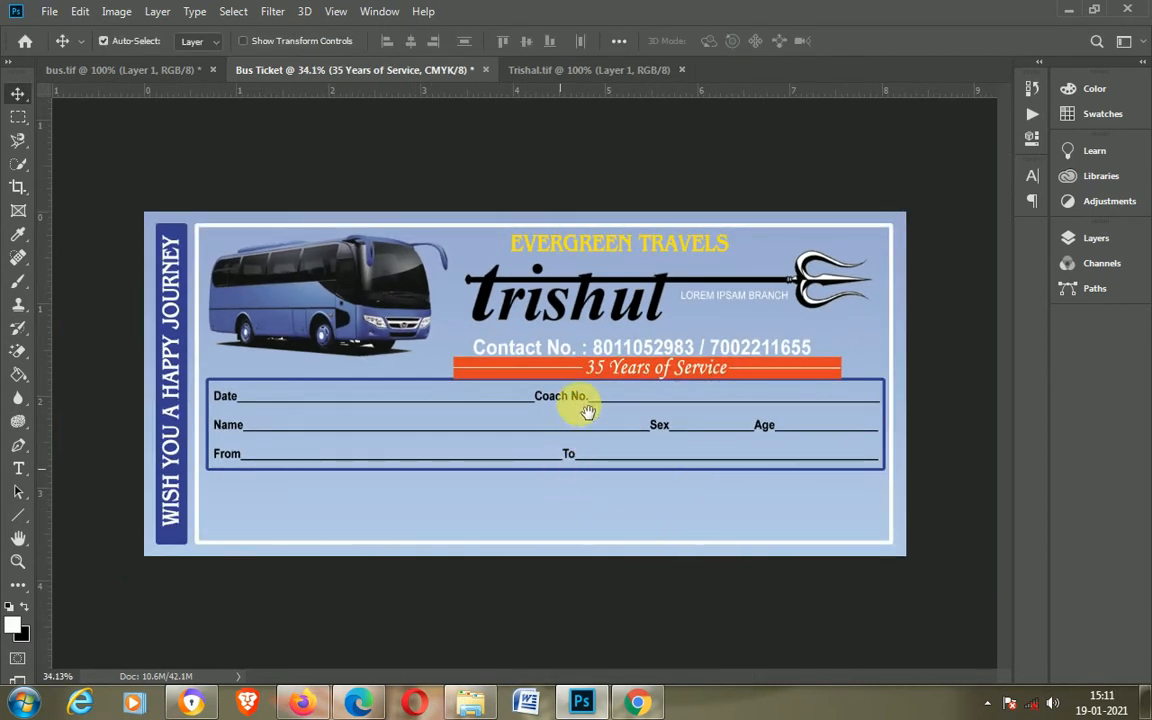
scroll(586, 411, up, 2)
scroll(594, 468, up, 1)
scroll(594, 468, down, 2)
scroll(594, 468, up, 1)
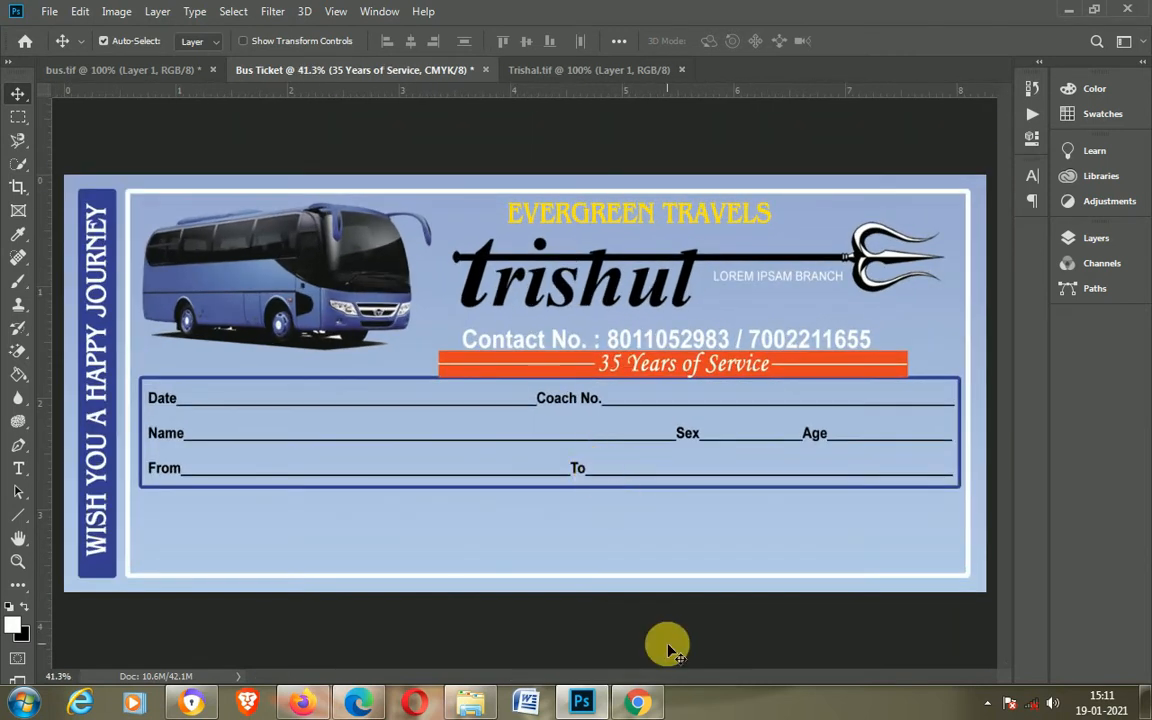
Step: Draw a white rounded rectangle about 697 × 102 px with 10 px radius below the passenger fields box, left side
click(18, 515)
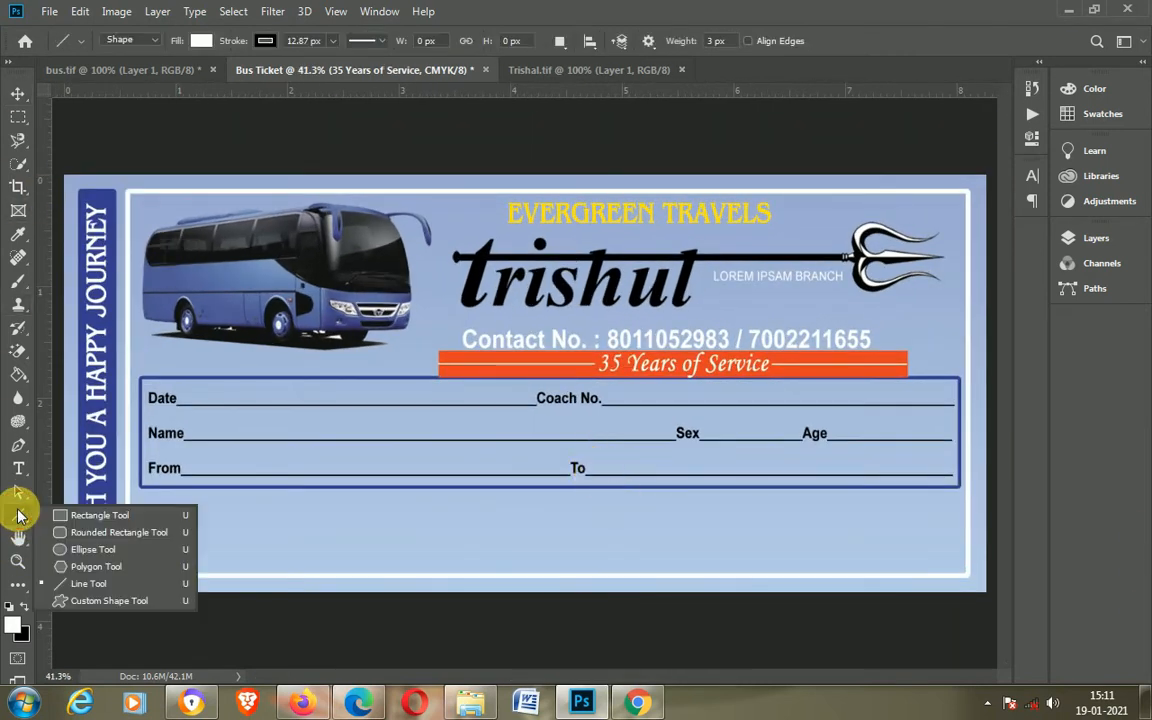
click(92, 533)
drag(174, 490, 432, 524)
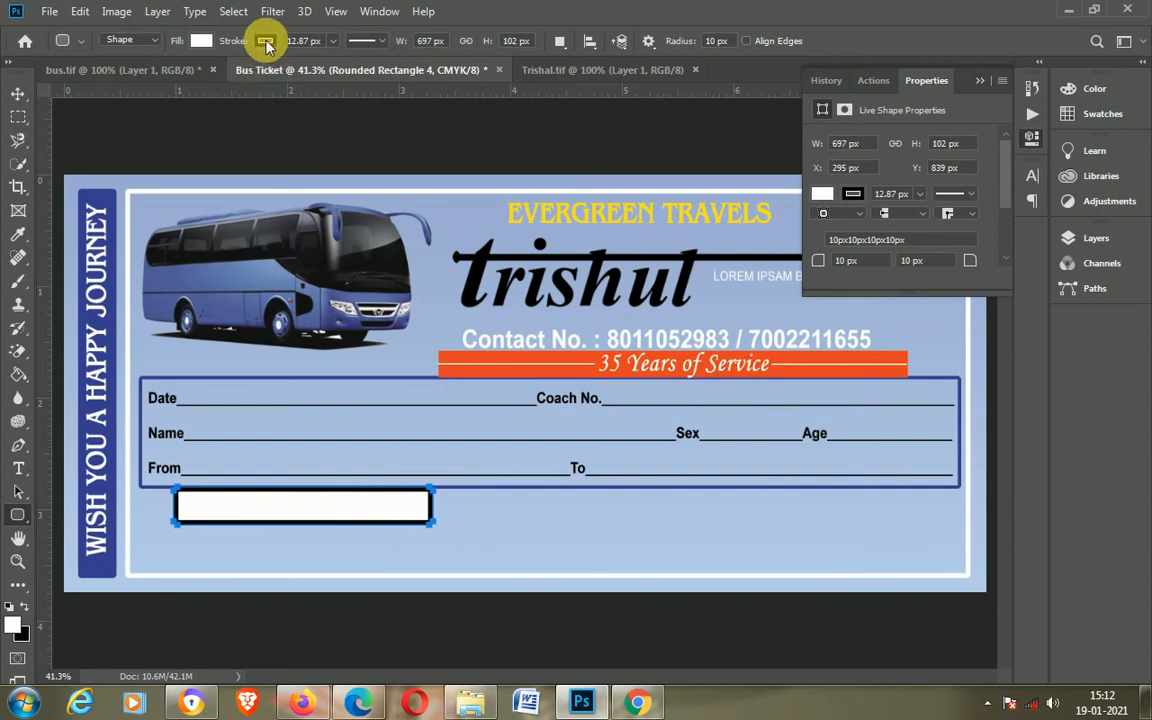
drag(333, 63, 327, 66)
click(980, 80)
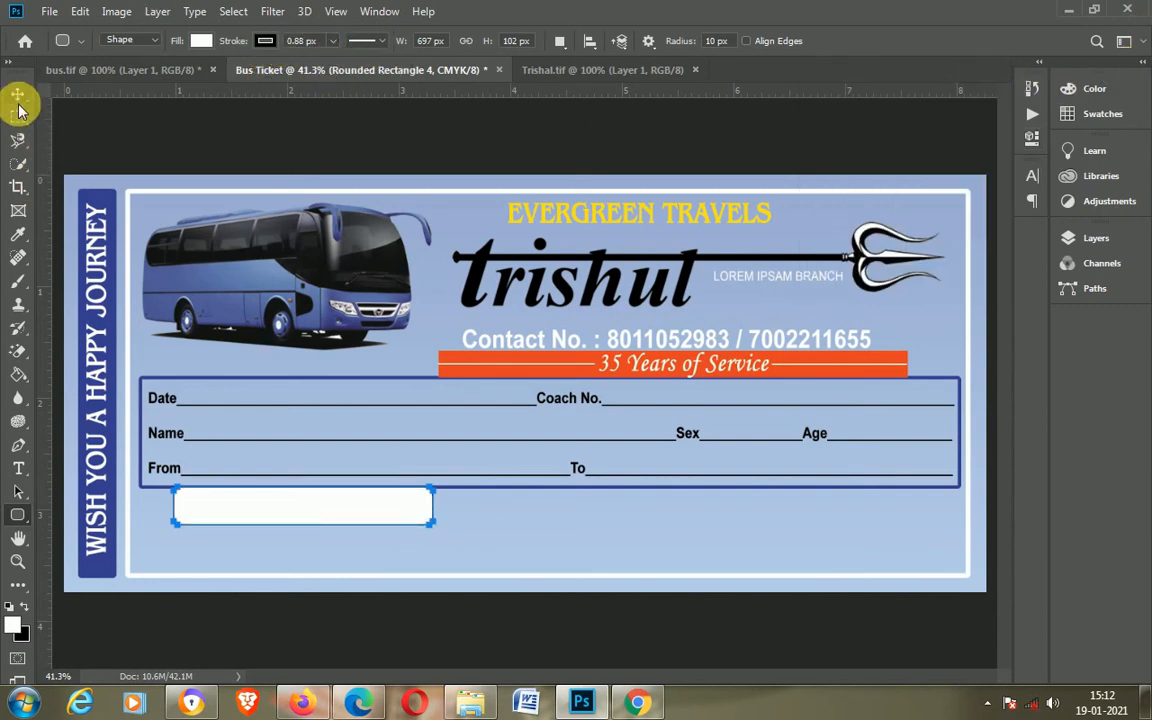
click(18, 93)
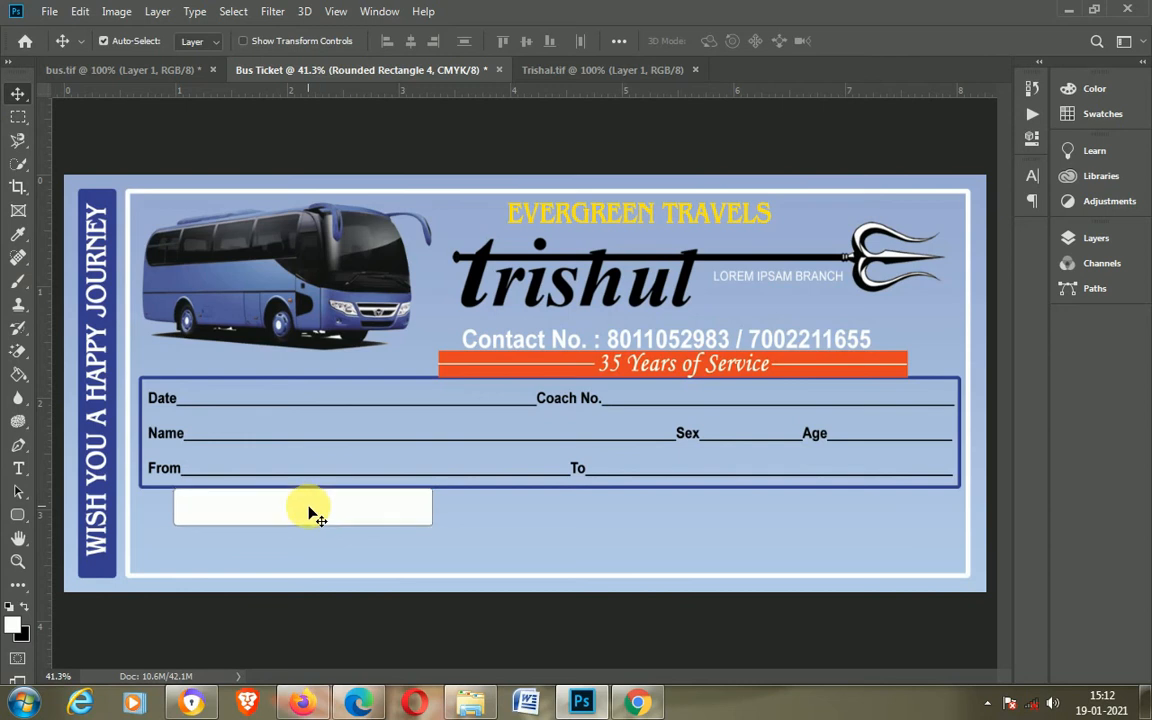
Step: Set the rounded rectangle's stroke width to 5 px
key(u)
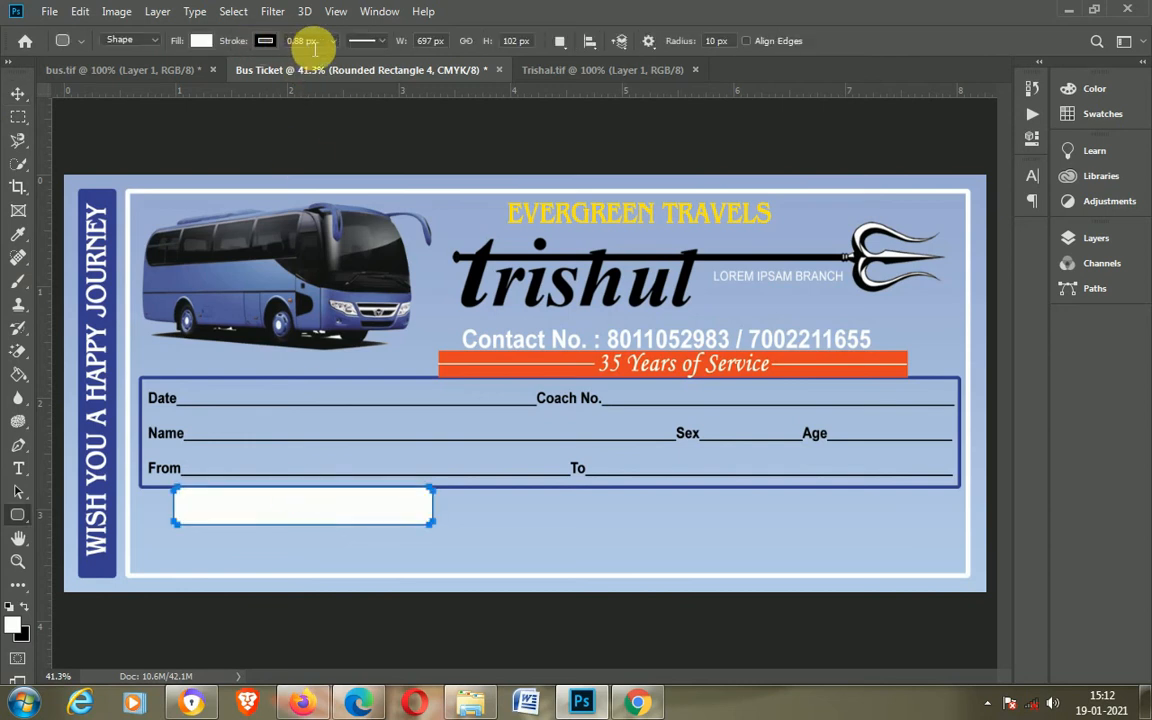
drag(305, 42, 279, 49)
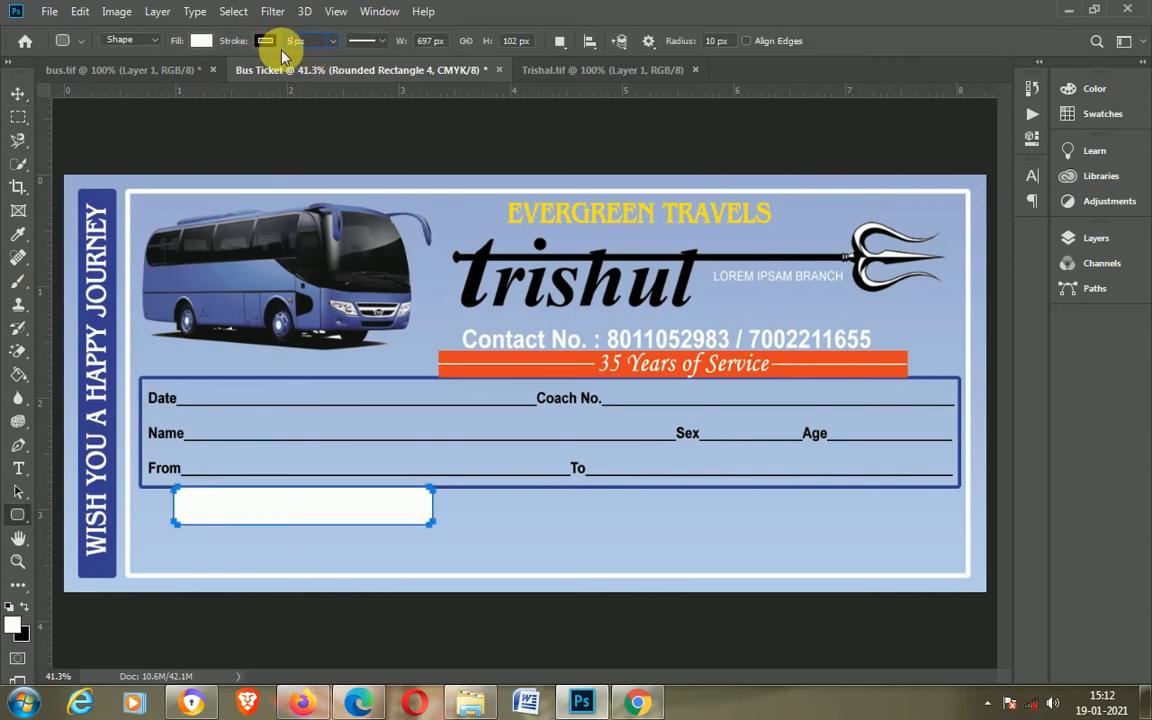
click(263, 43)
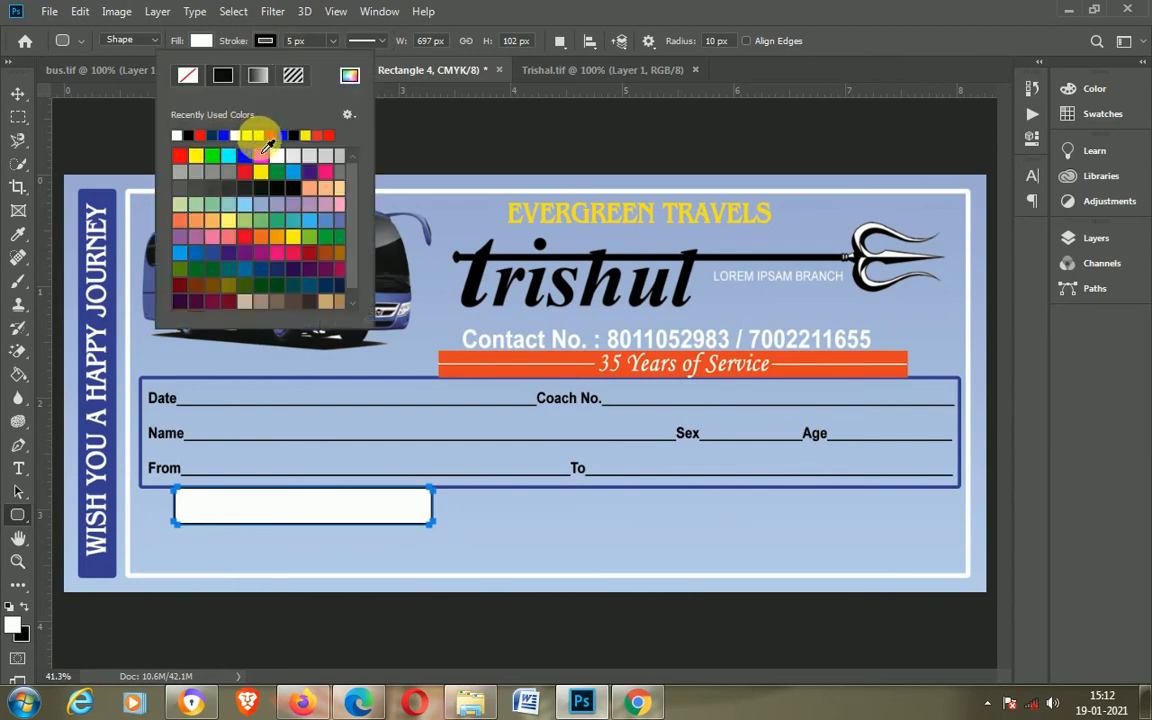
click(19, 94)
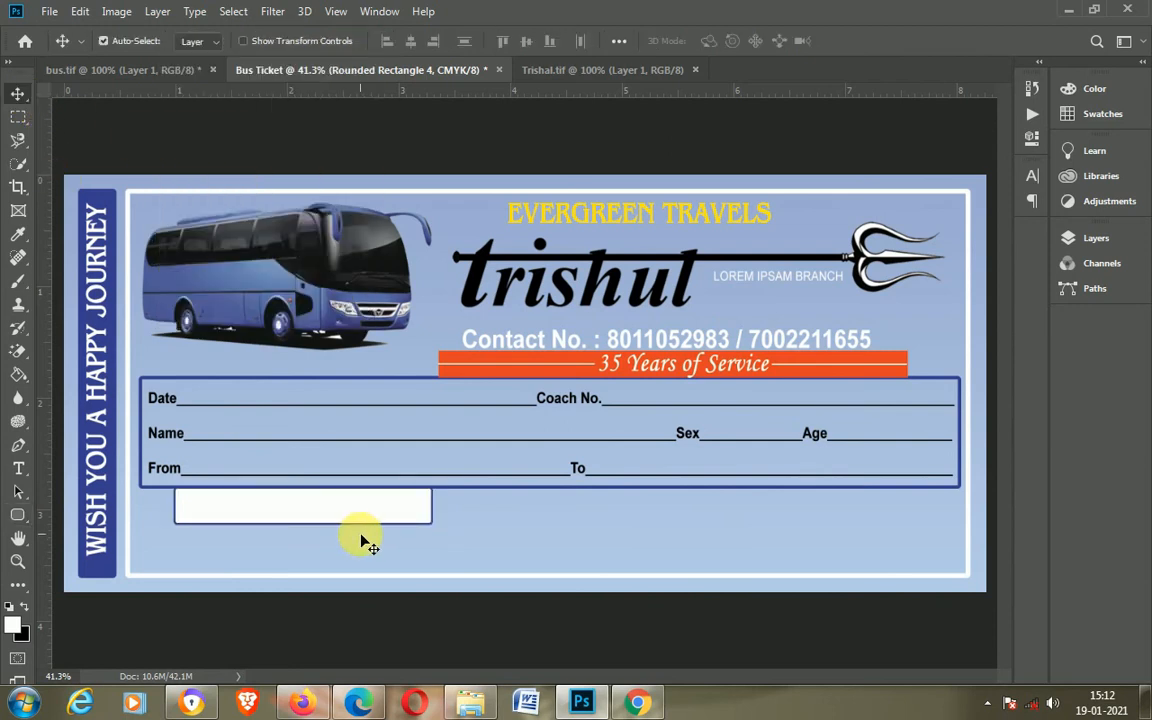
Step: Duplicate the rounded rectangle twice, placing the copies in a row to its right
scroll(435, 545, down, 2)
scroll(435, 545, up, 1)
click(294, 505)
drag(295, 508, 550, 511)
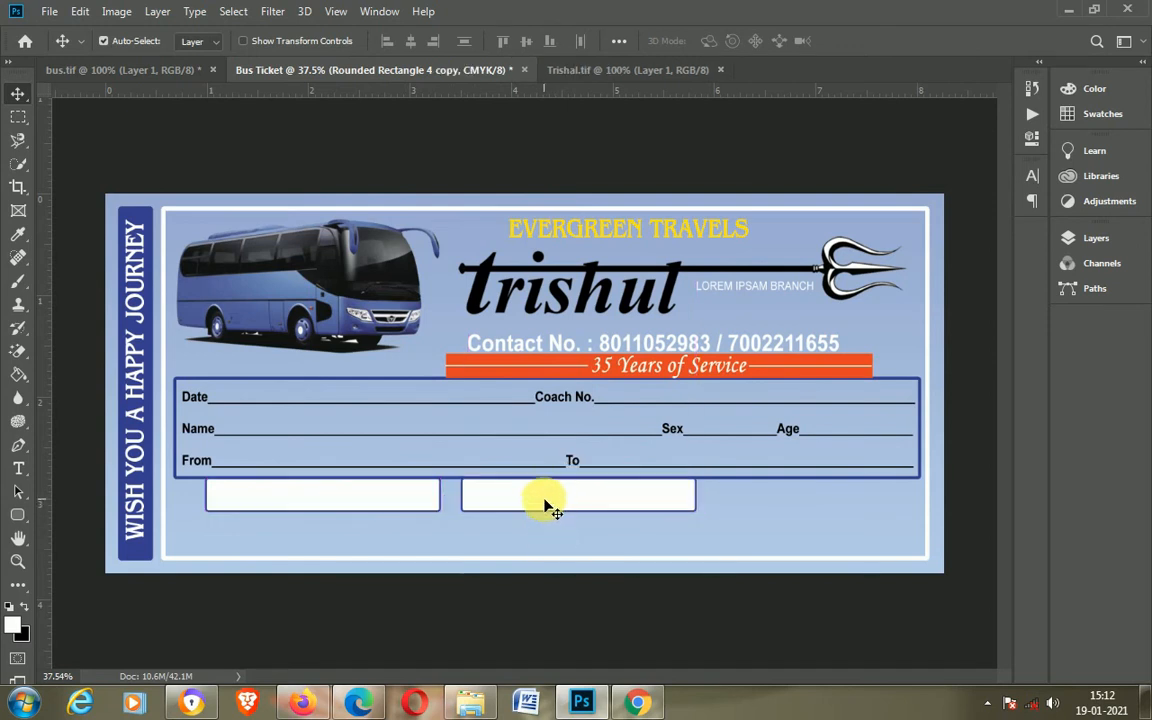
drag(545, 503, 795, 500)
Step: Nudge the first and middle boxes so the three boxes are evenly spaced
click(357, 501)
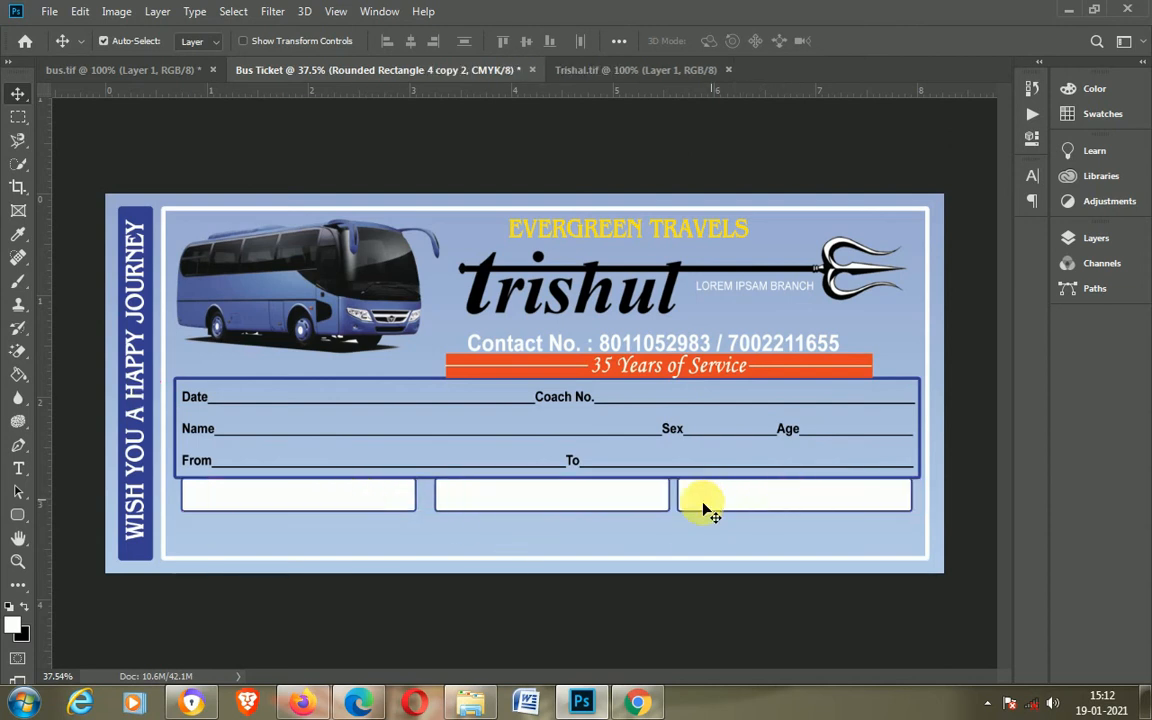
click(498, 503)
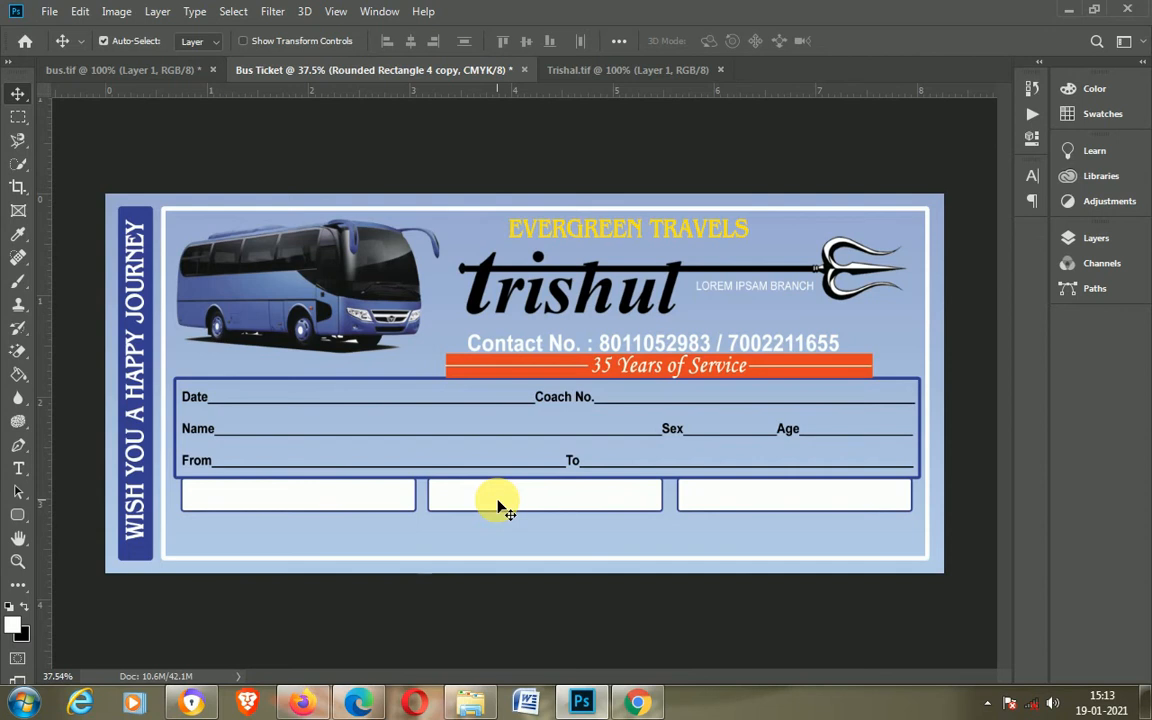
click(314, 500)
key(Right)
key(Right)
key(Right)
key(Right)
key(Right)
key(Right)
key(Right)
key(Right)
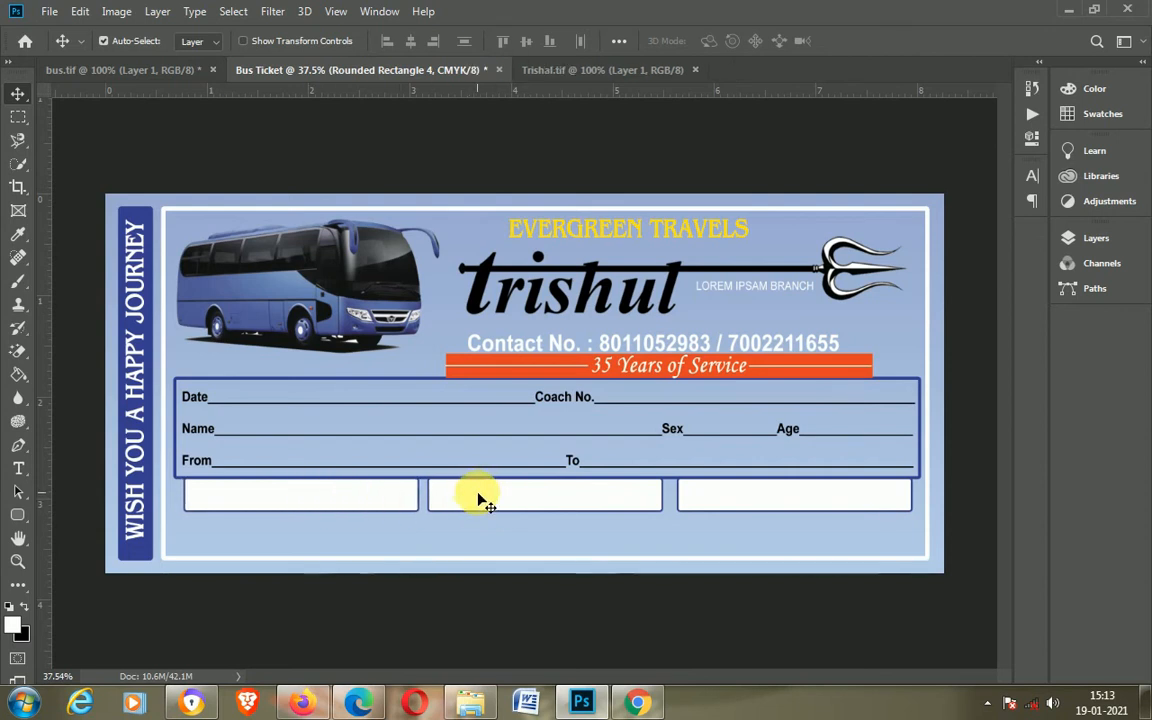
click(488, 497)
click(586, 566)
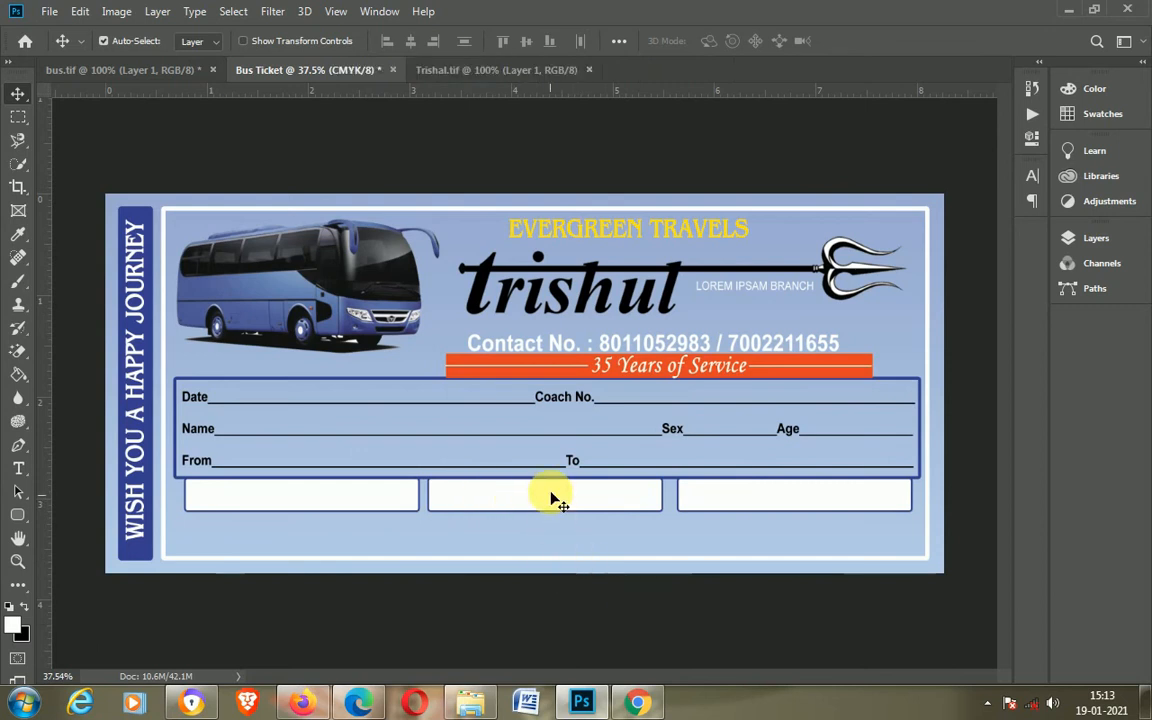
click(556, 499)
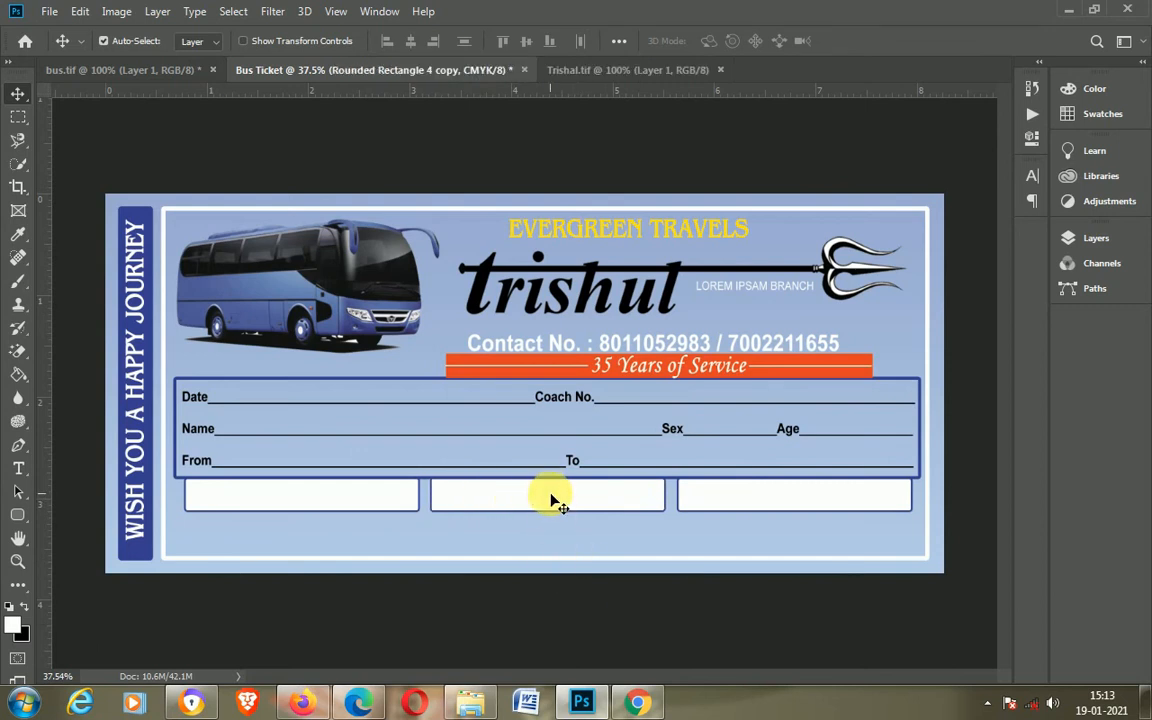
scroll(435, 582, up, 2)
scroll(435, 582, down, 2)
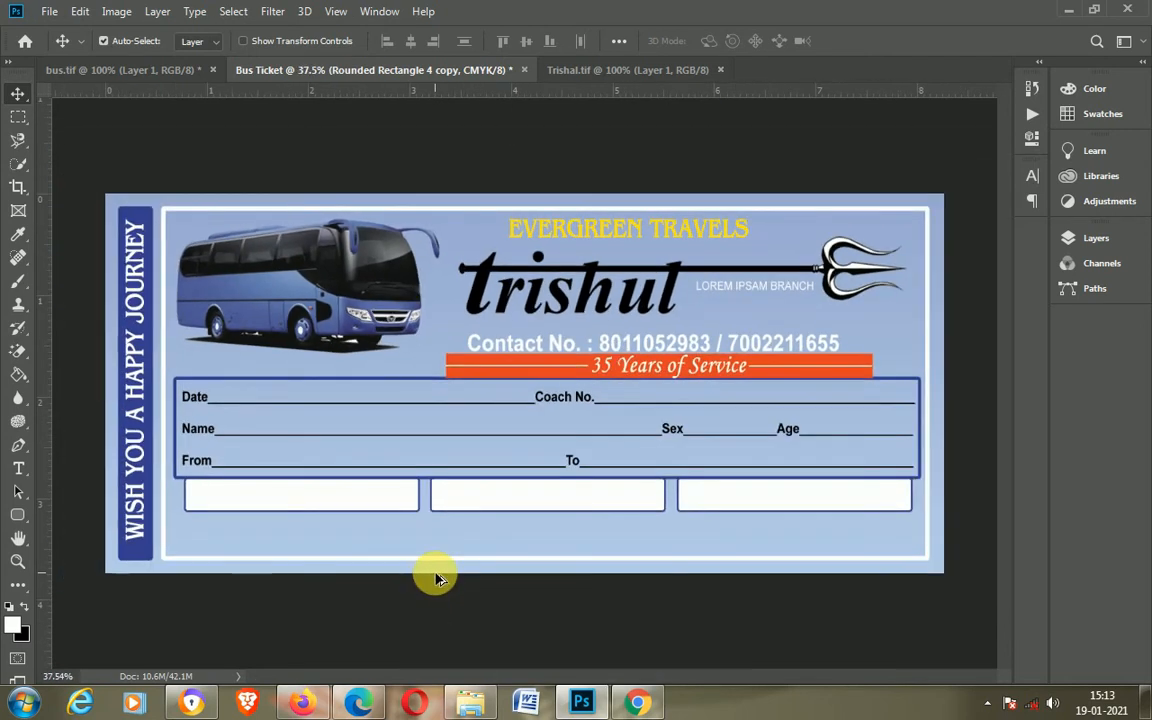
Step: Add a "Reporting Time :" text below the boxes in Arial
click(285, 541)
key(t)
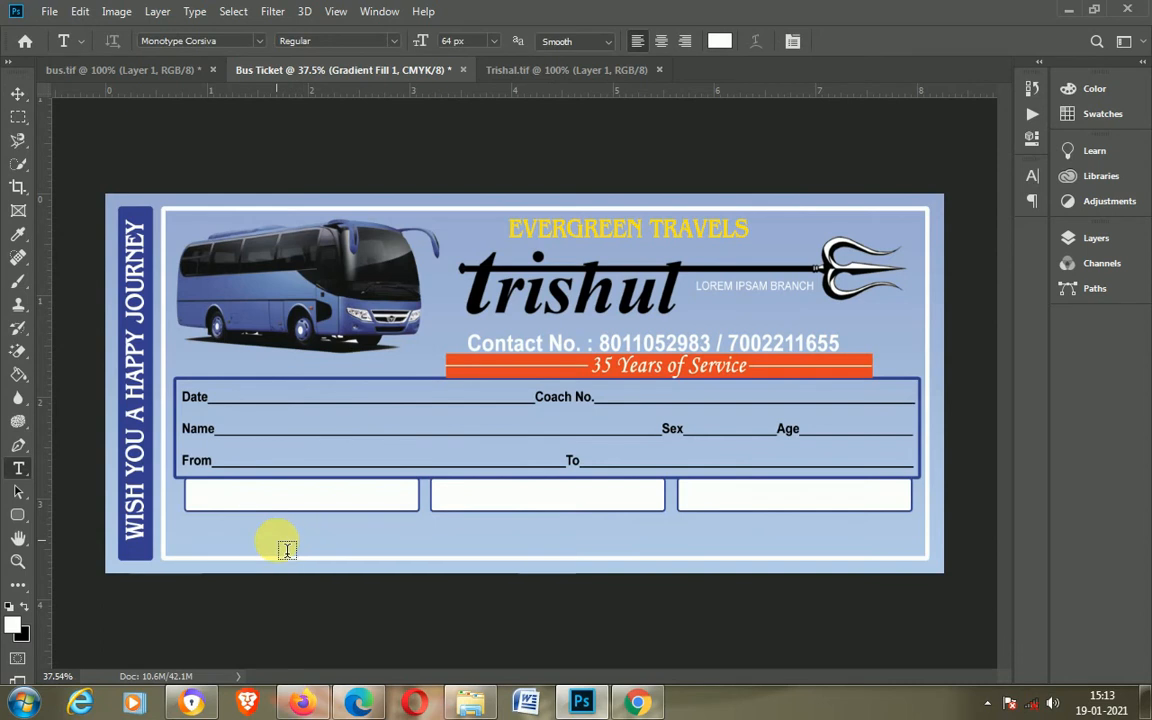
key(F7)
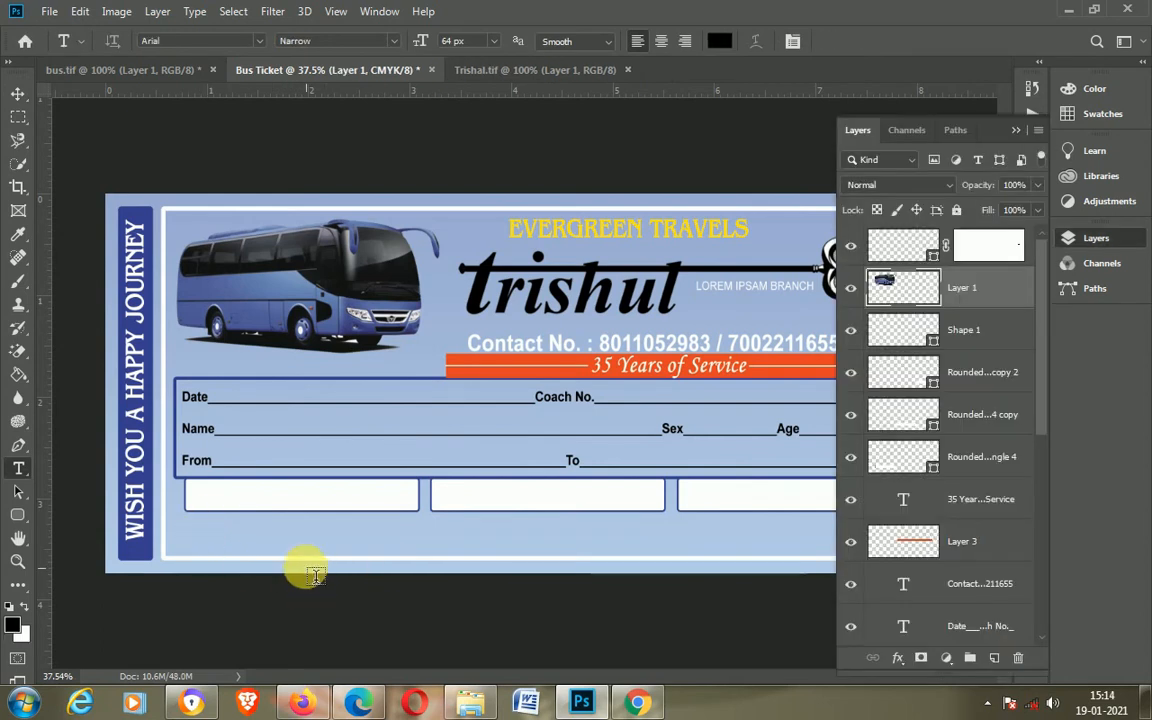
click(228, 540)
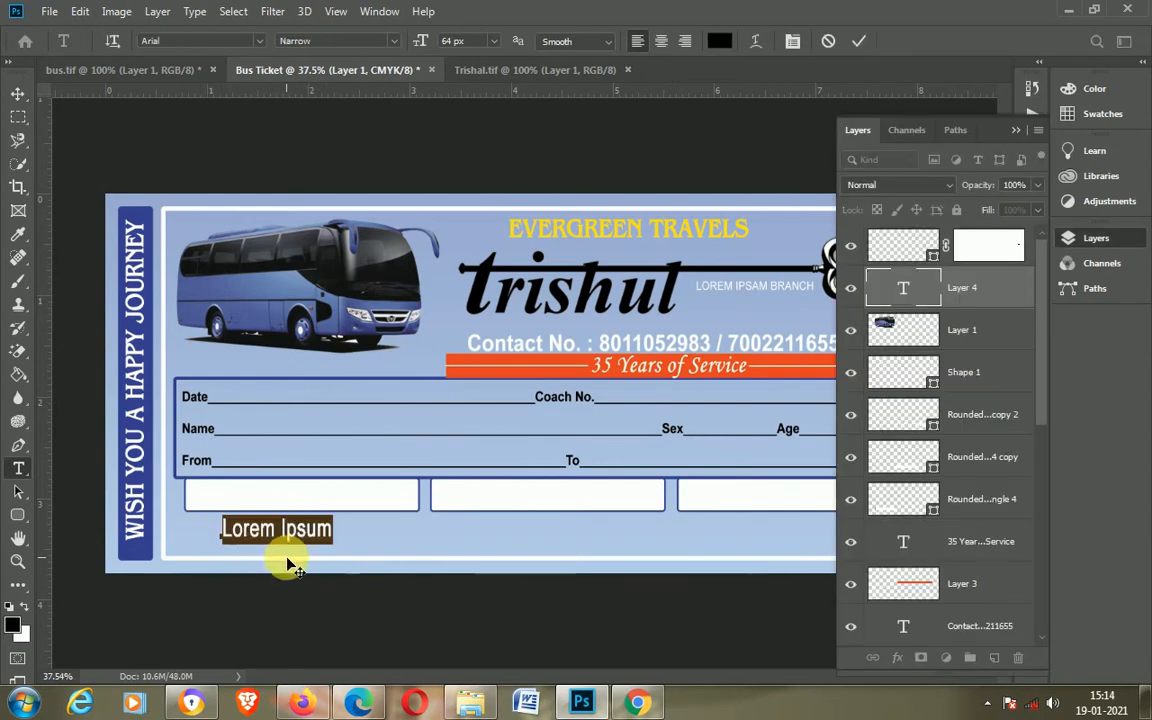
text(Reporting Time :)
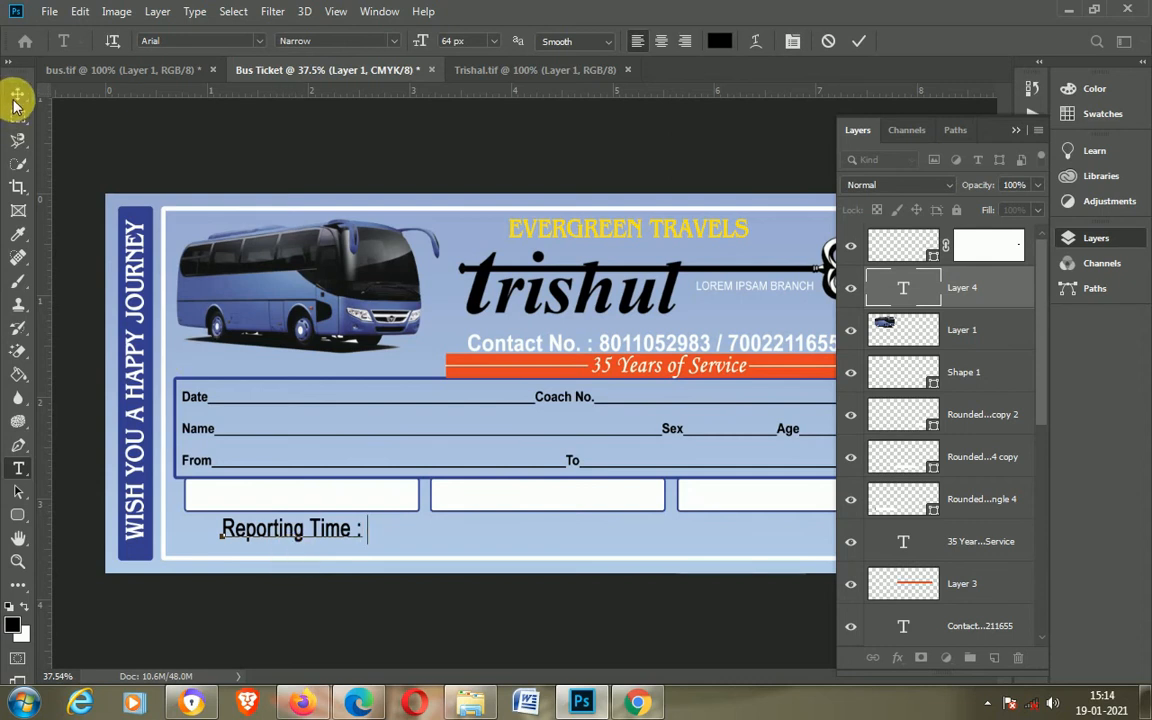
Step: Move the "Reporting Time :" text into the first box and nudge it into position
click(17, 95)
drag(288, 538, 258, 503)
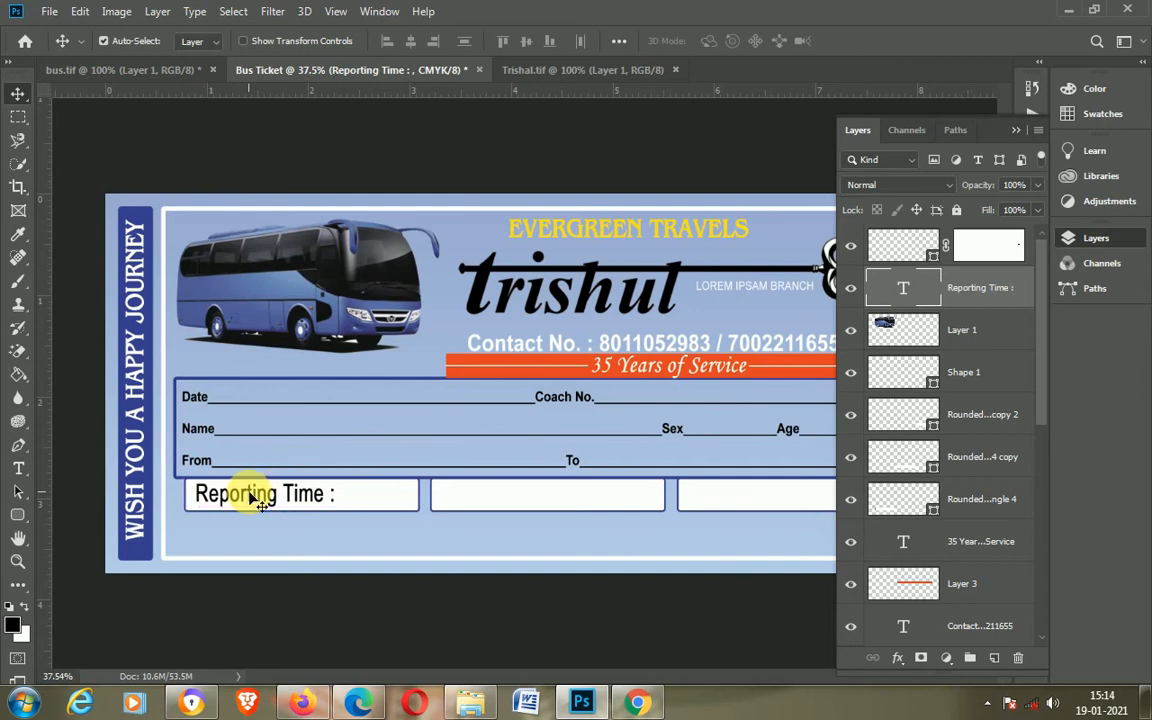
key(Left)
key(Left)
key(Left)
key(Left)
key(Left)
key(Left)
key(Left)
key(Left)
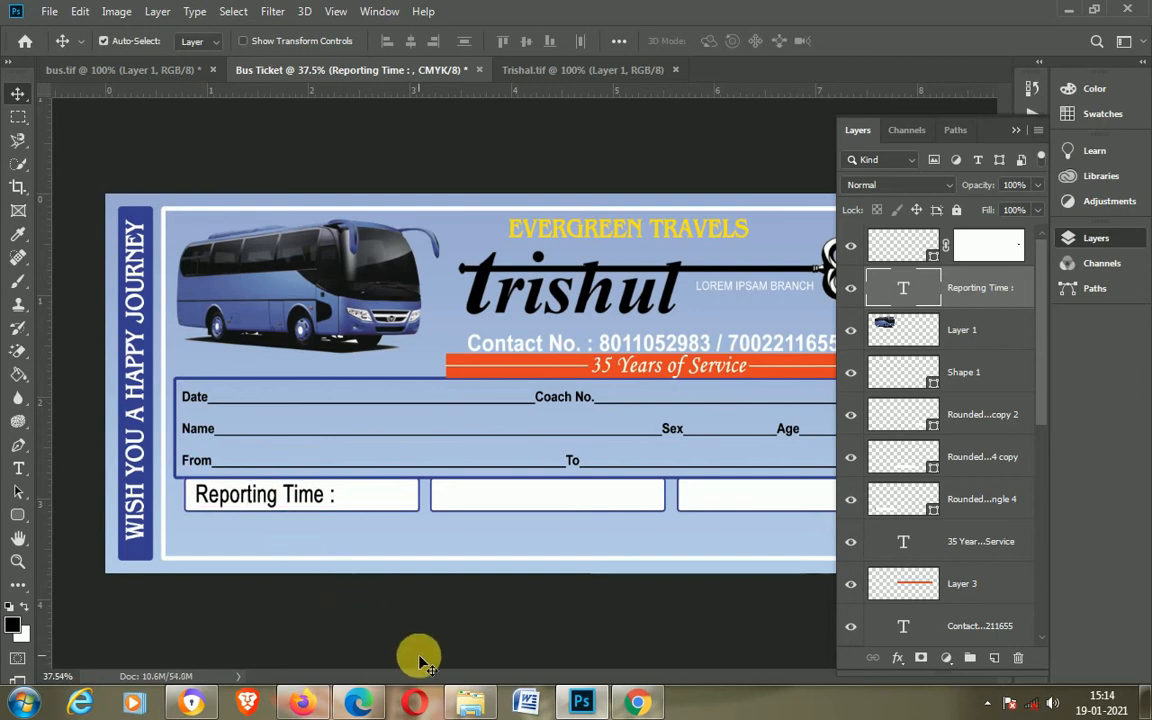
key(Down)
key(Down)
key(Down)
key(Down)
key(Down)
key(Left)
key(Left)
key(Left)
key(Up)
key(Up)
key(Up)
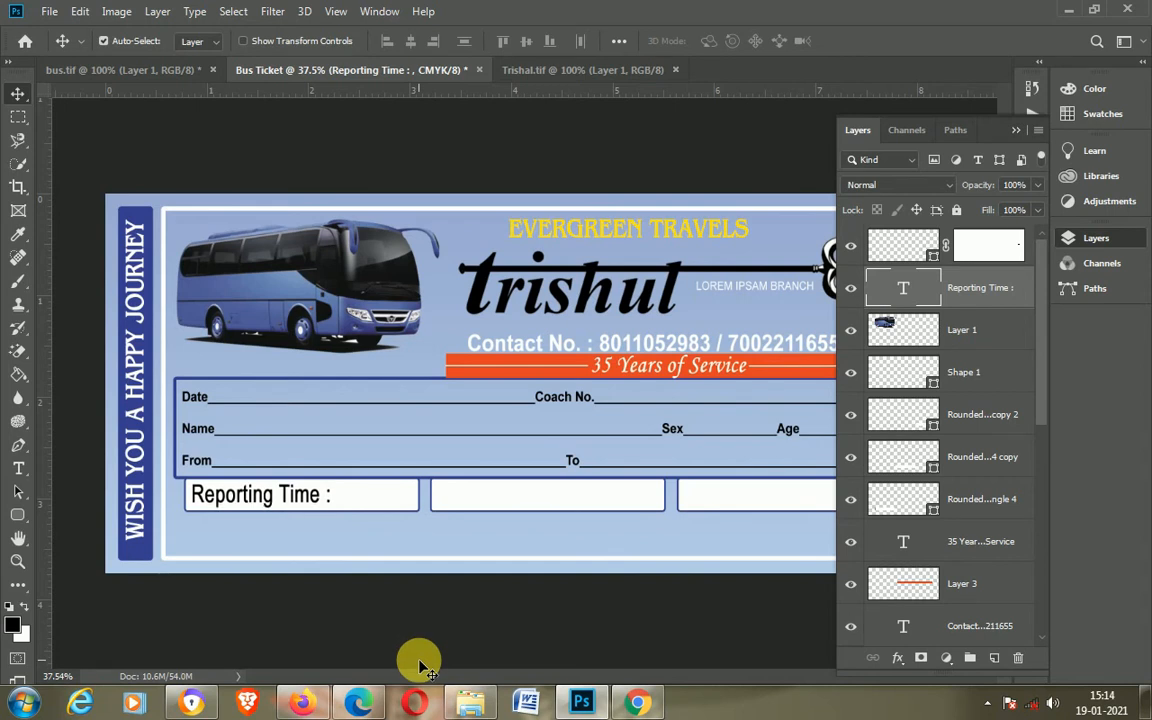
Step: Duplicate the text into the second box and change it to "Departure Time :"
scroll(483, 605, down, 1)
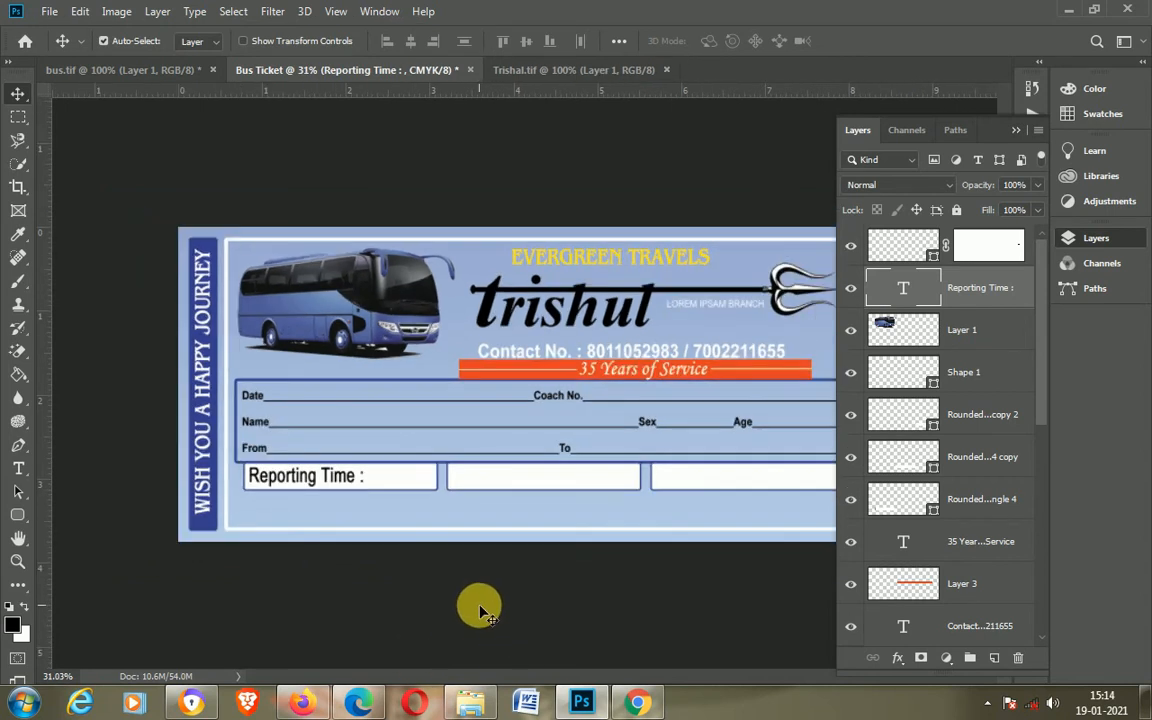
drag(340, 476, 532, 480)
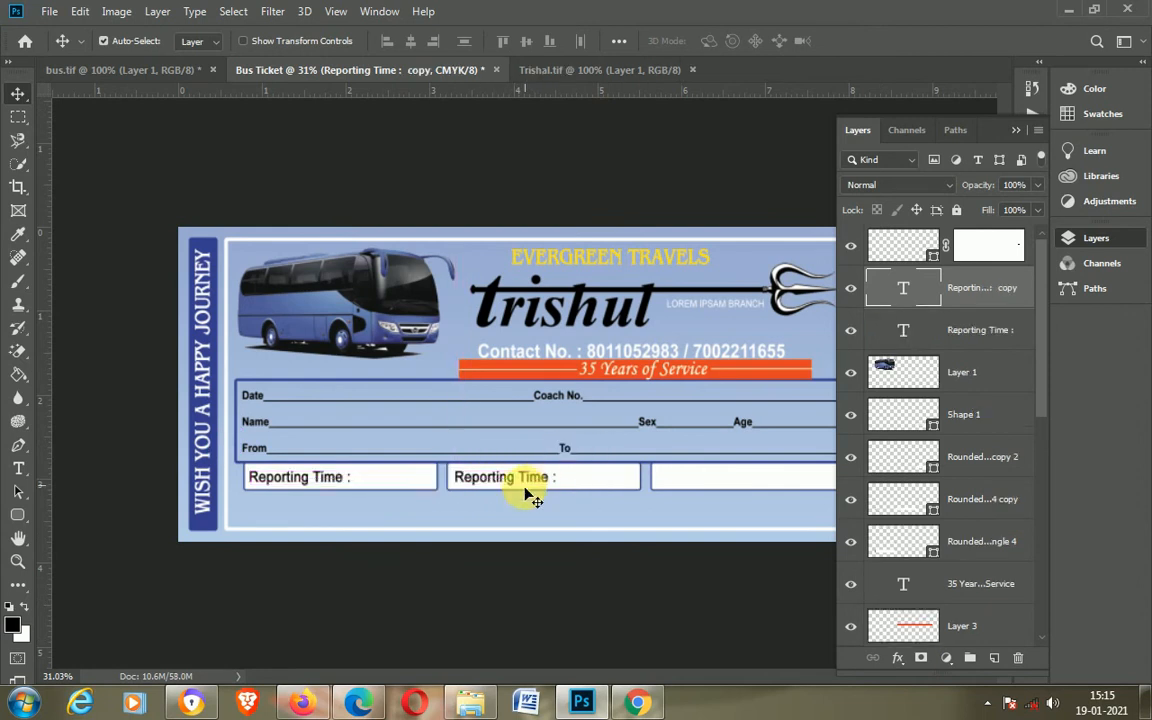
key(t)
drag(502, 487, 455, 487)
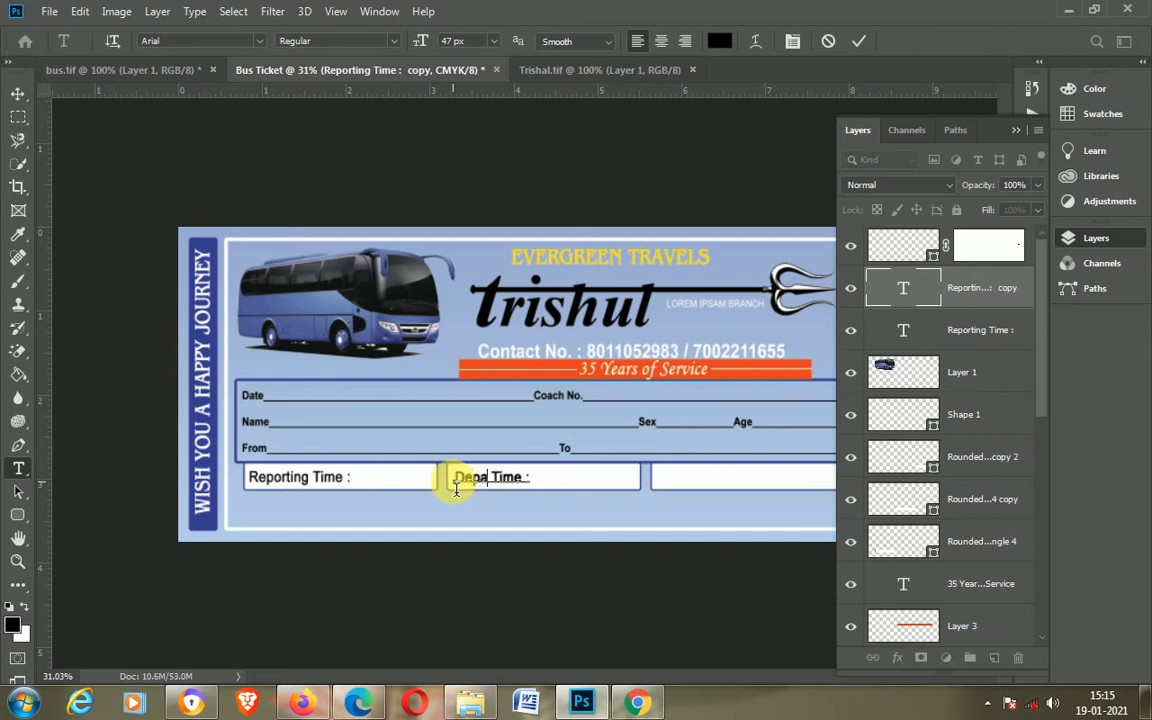
text(Departure)
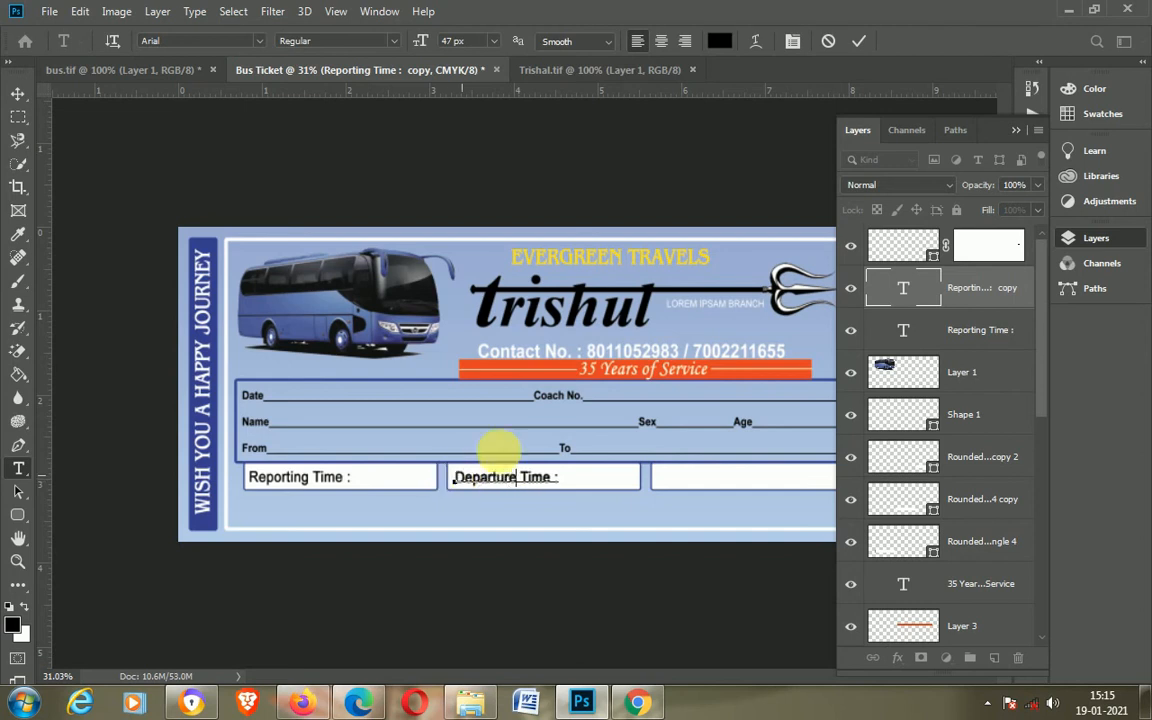
click(859, 41)
Step: Duplicate the "Departure Time :" text into the third box
scroll(688, 540, down, 2)
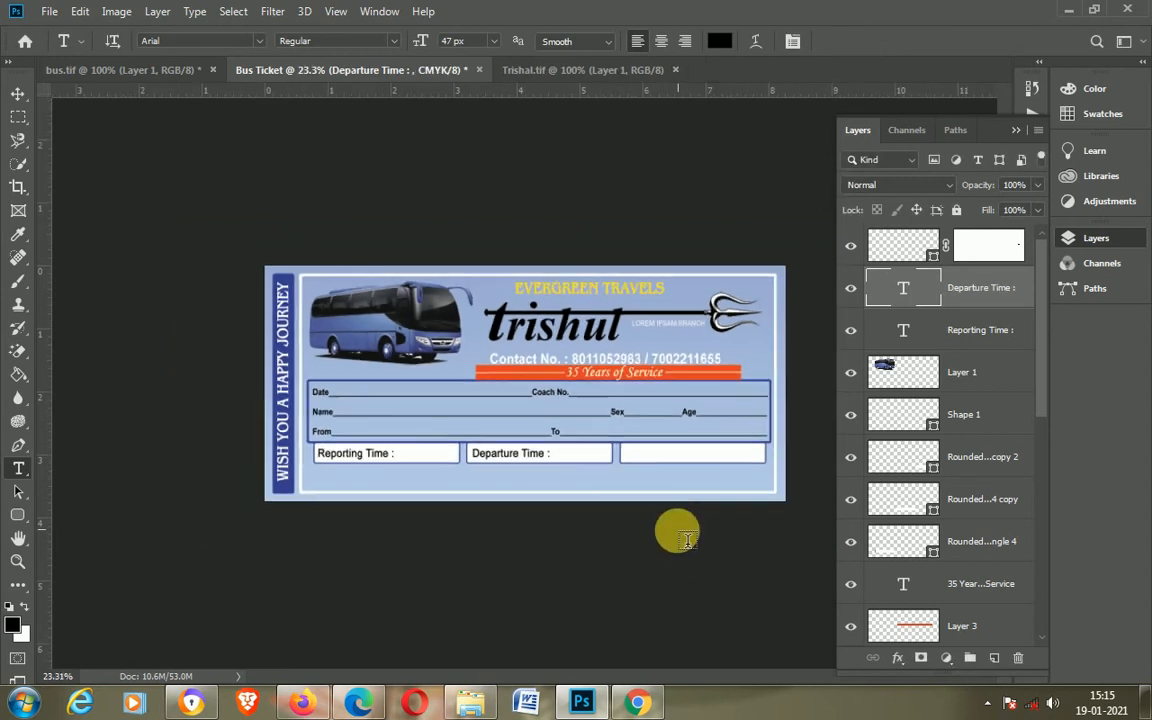
click(1016, 130)
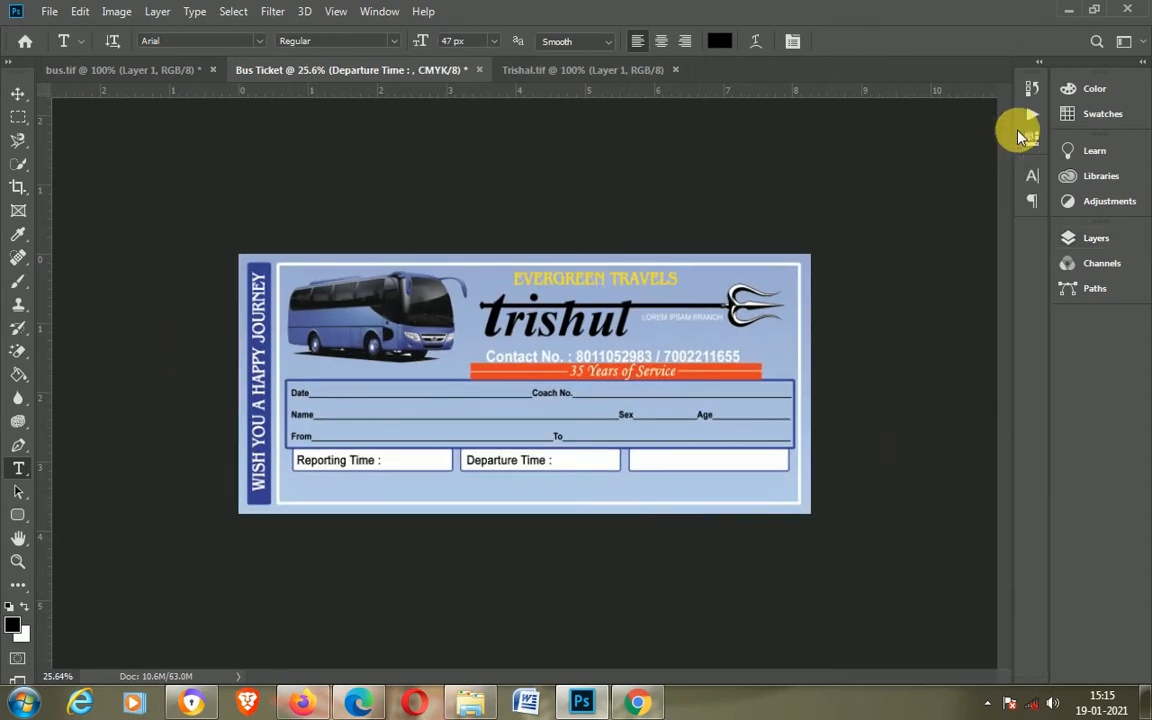
scroll(862, 428, up, 2)
scroll(862, 428, up, 1)
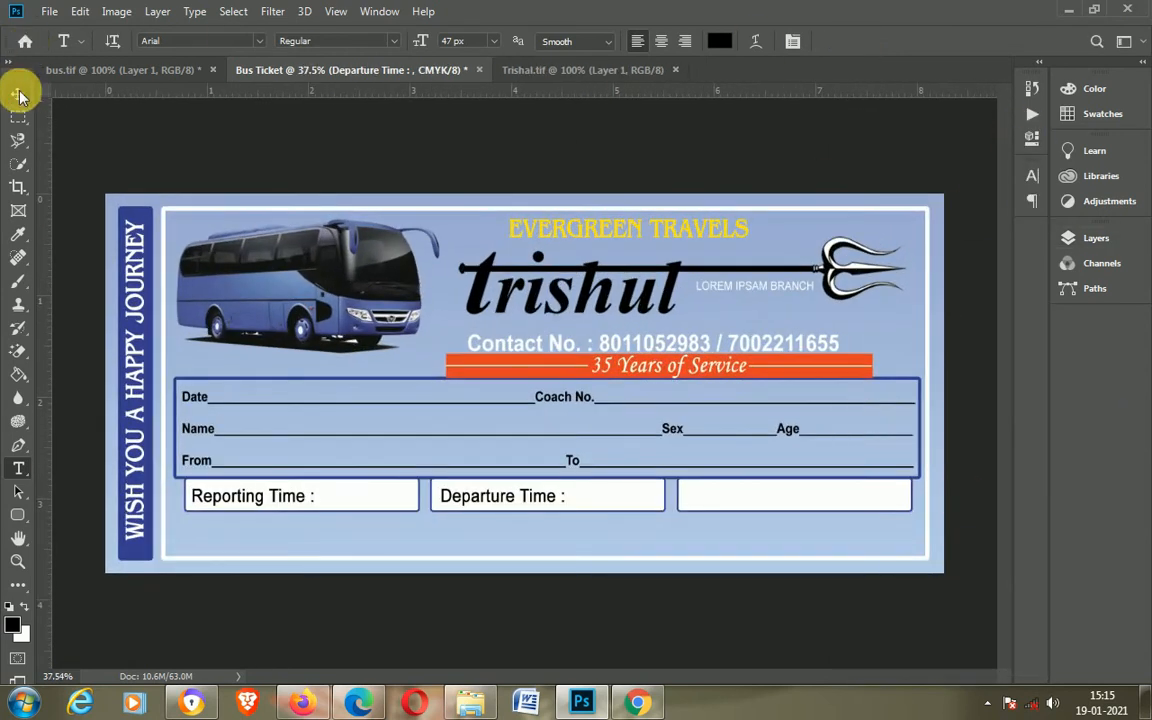
click(18, 93)
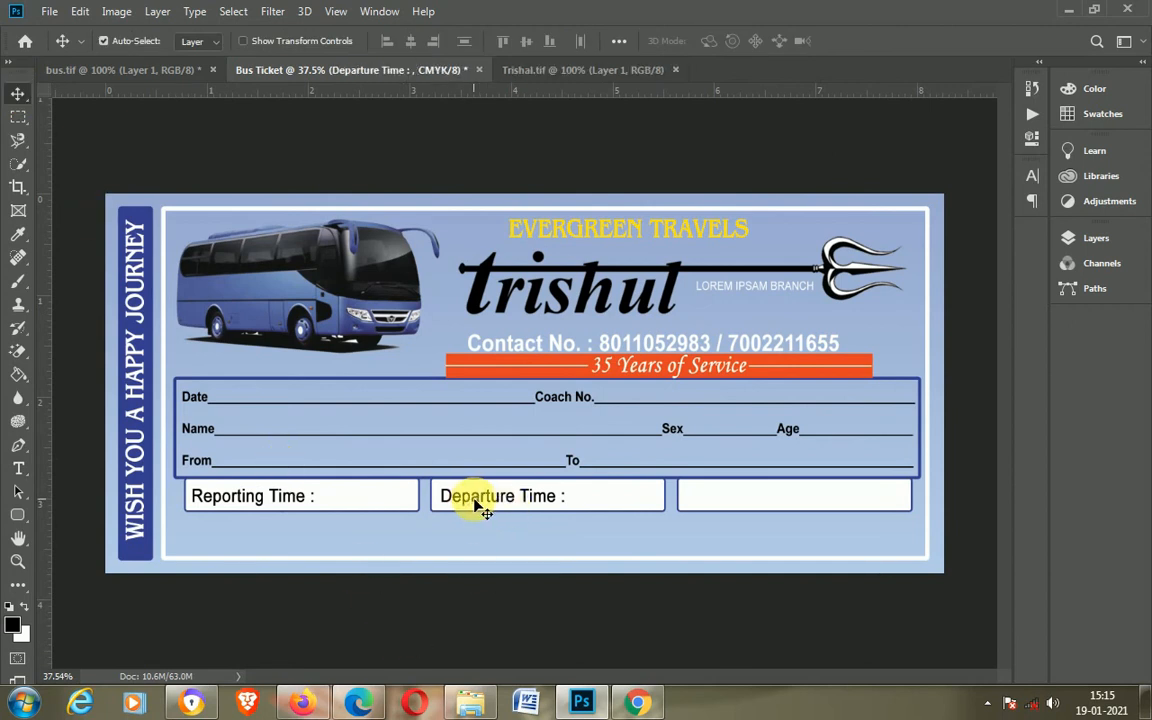
drag(474, 503, 713, 502)
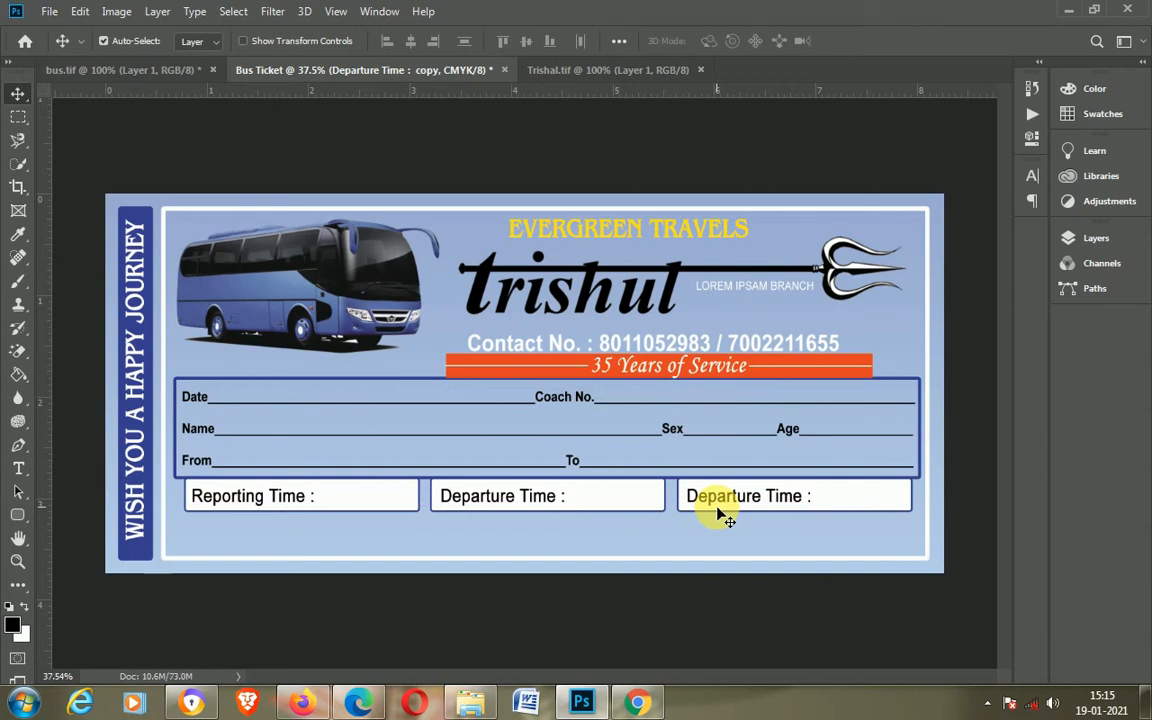
Step: Replace the third box's text with "Seat No.:"
key(t)
key(ctrl+a)
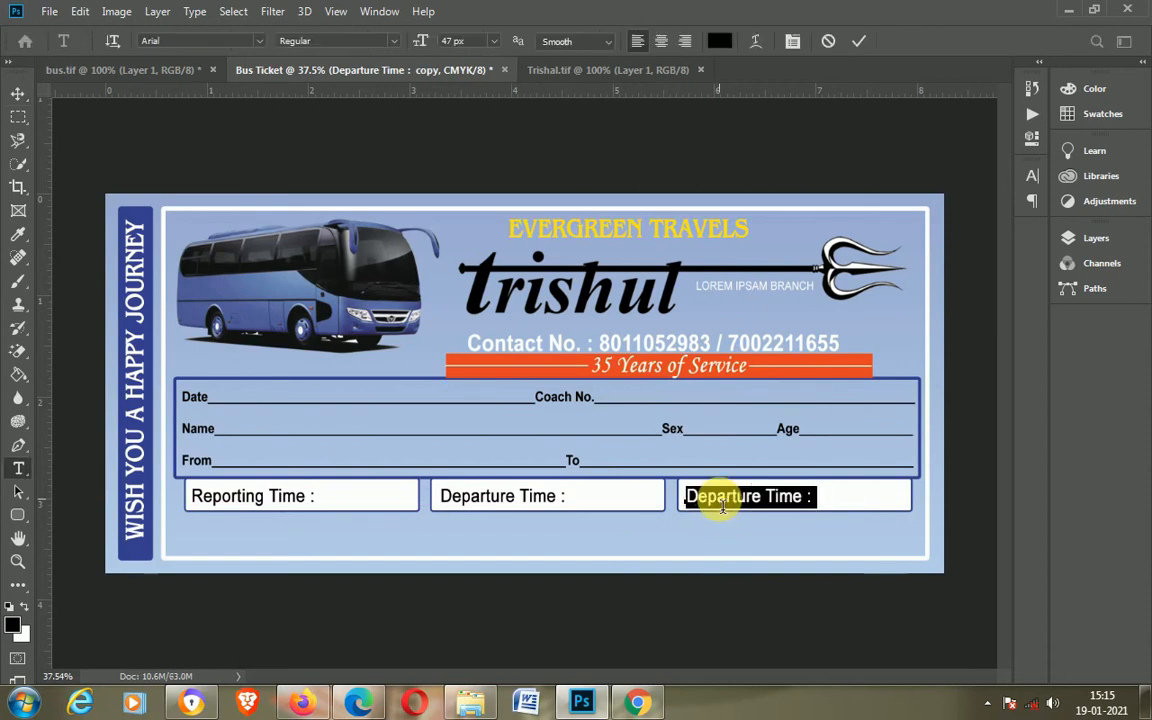
text(Seat No)
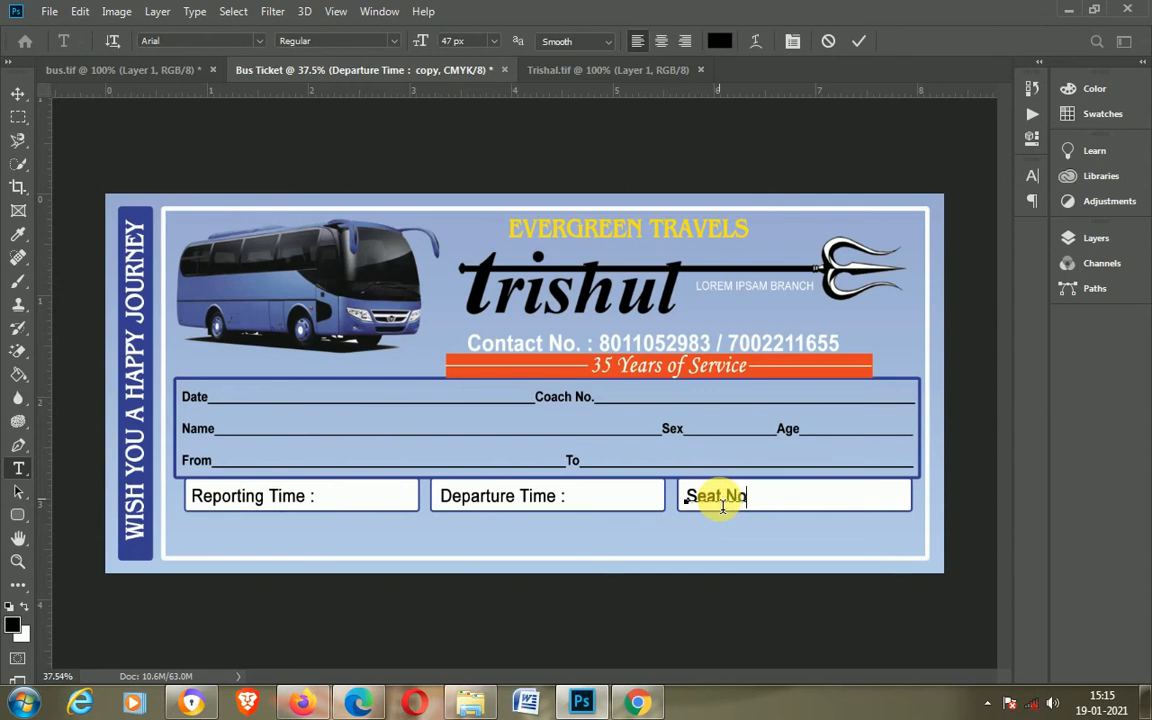
click(858, 41)
Step: Color the "Reporting Time :" text orange-red
click(260, 500)
key(ctrl+a)
click(1100, 114)
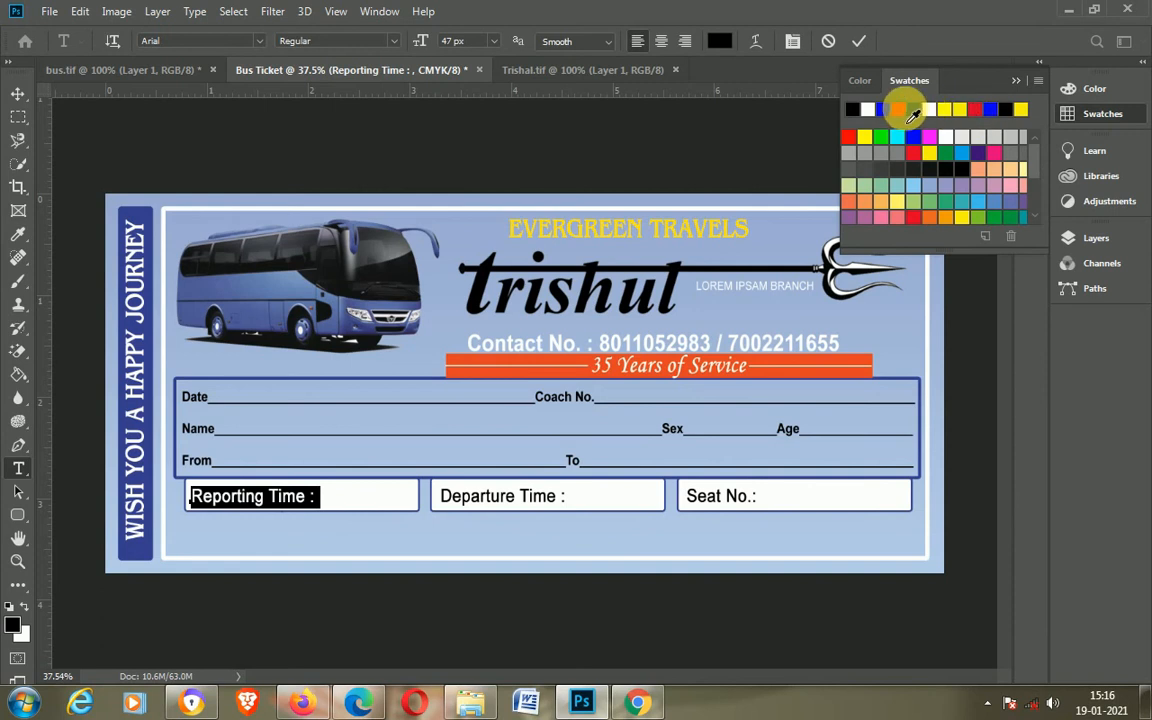
click(858, 41)
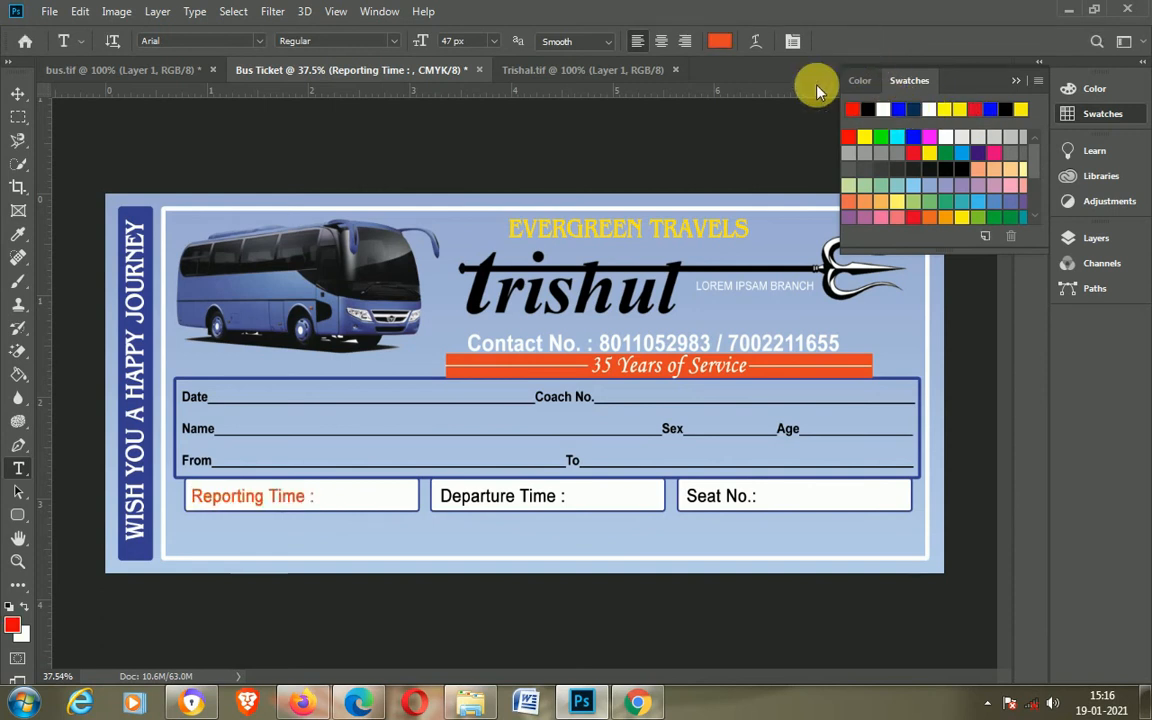
Step: Color the "Departure Time :" and "Seat No.:" texts orange-red to match "Reporting Time :"
click(507, 497)
key(ctrl+a)
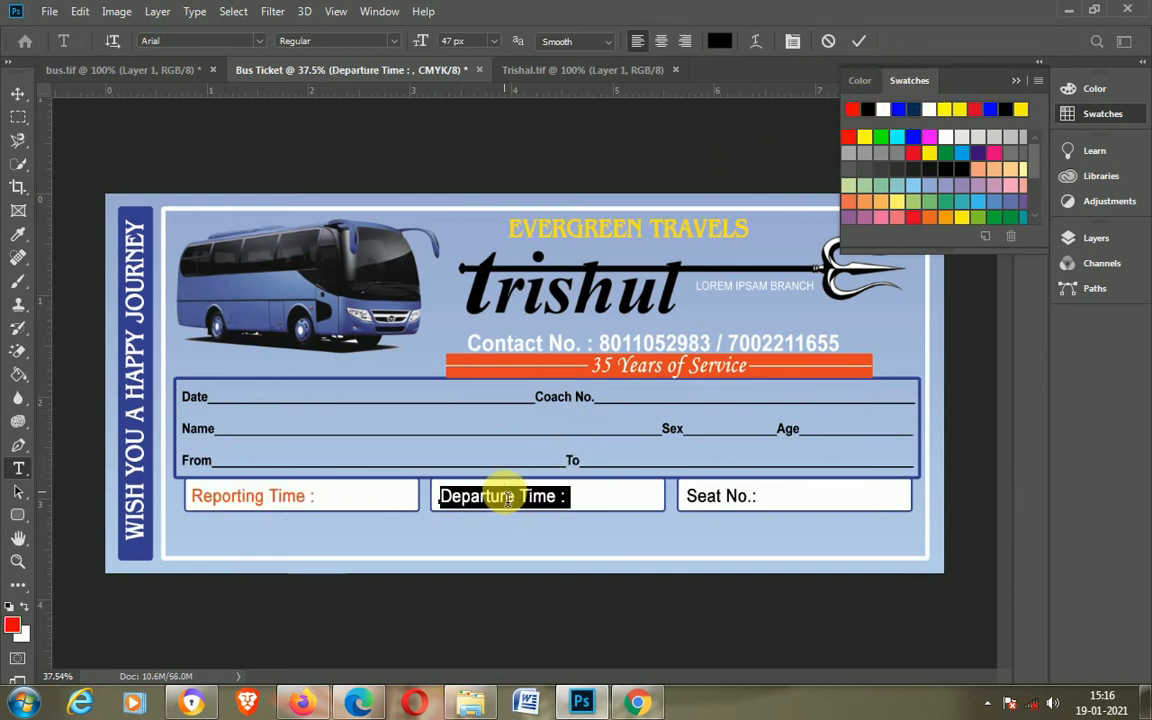
click(857, 41)
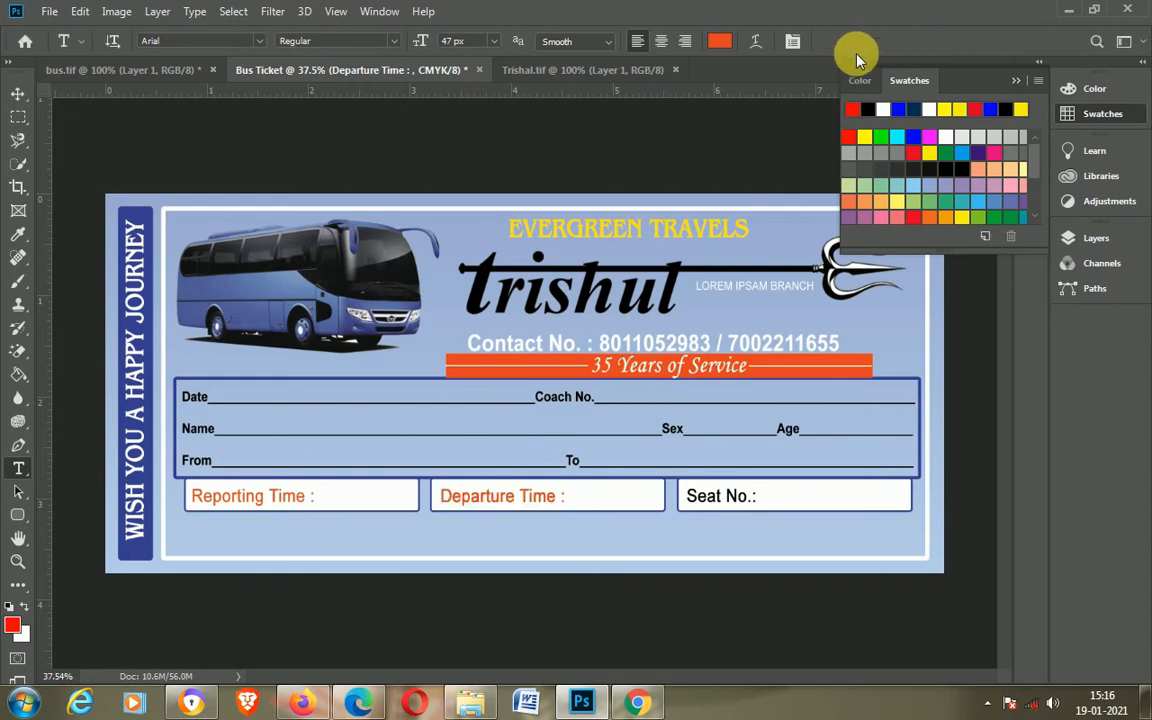
click(727, 497)
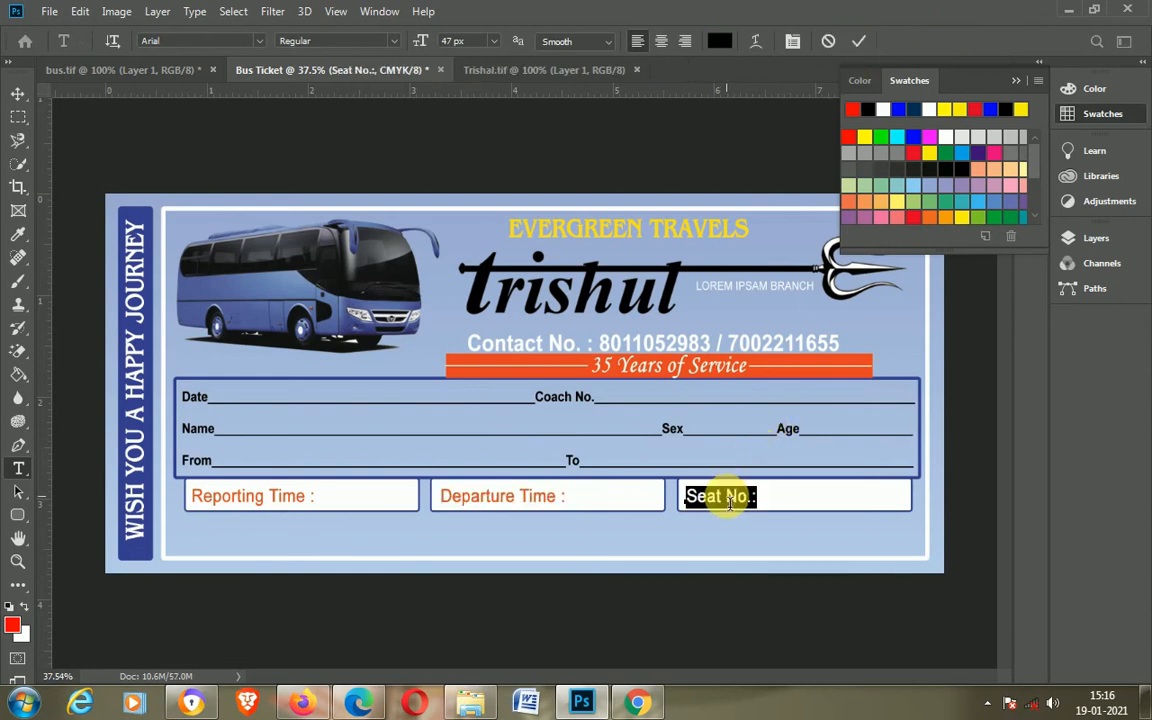
click(857, 41)
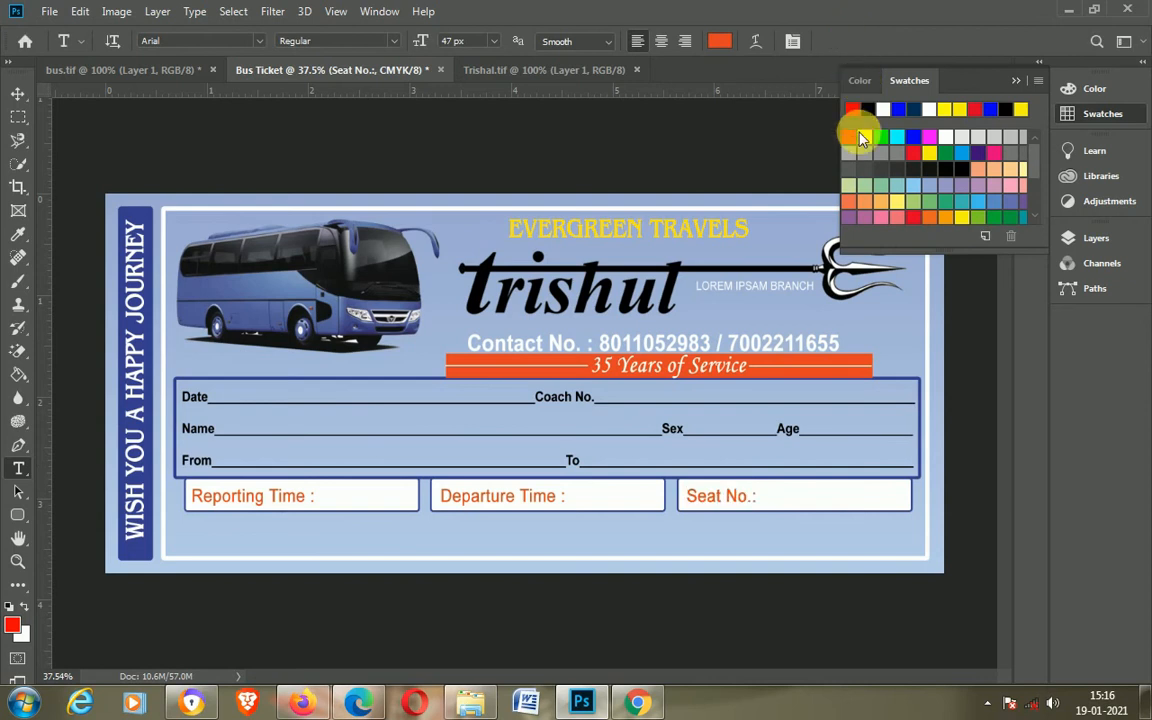
Step: Draw a circle about 92 px wide with the Ellipse tool near the ticket's lower-left corner
click(1016, 80)
scroll(812, 498, up, 1)
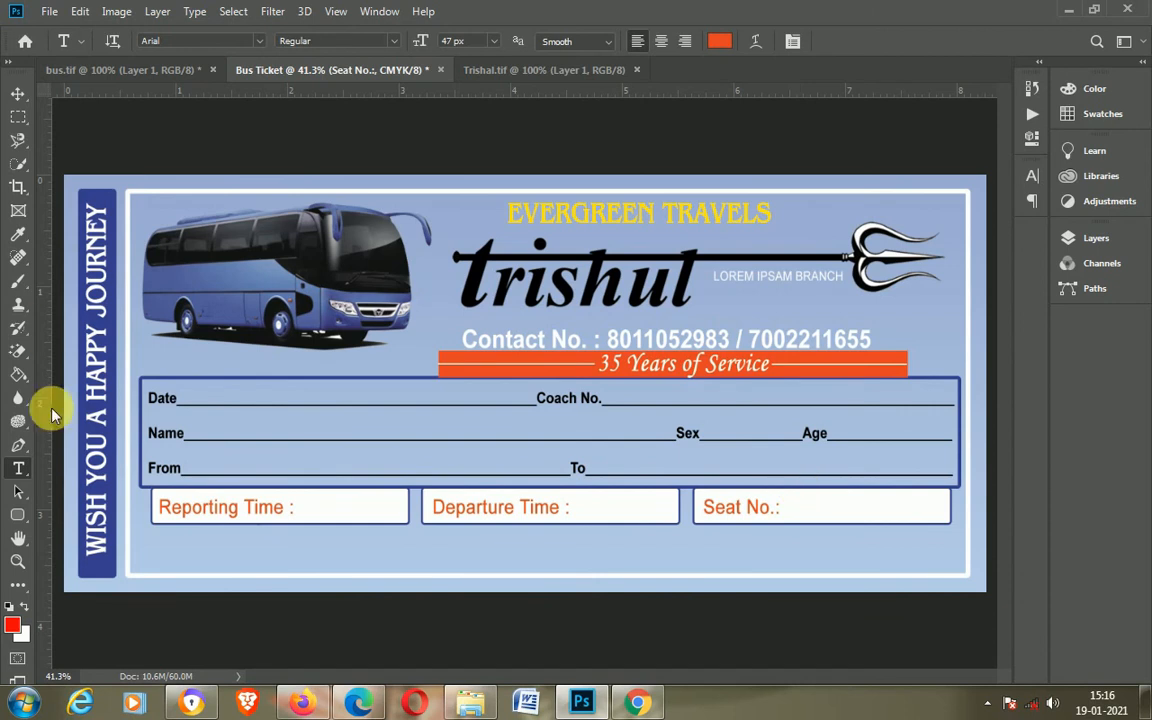
right_click(18, 513)
click(110, 545)
drag(146, 541, 180, 572)
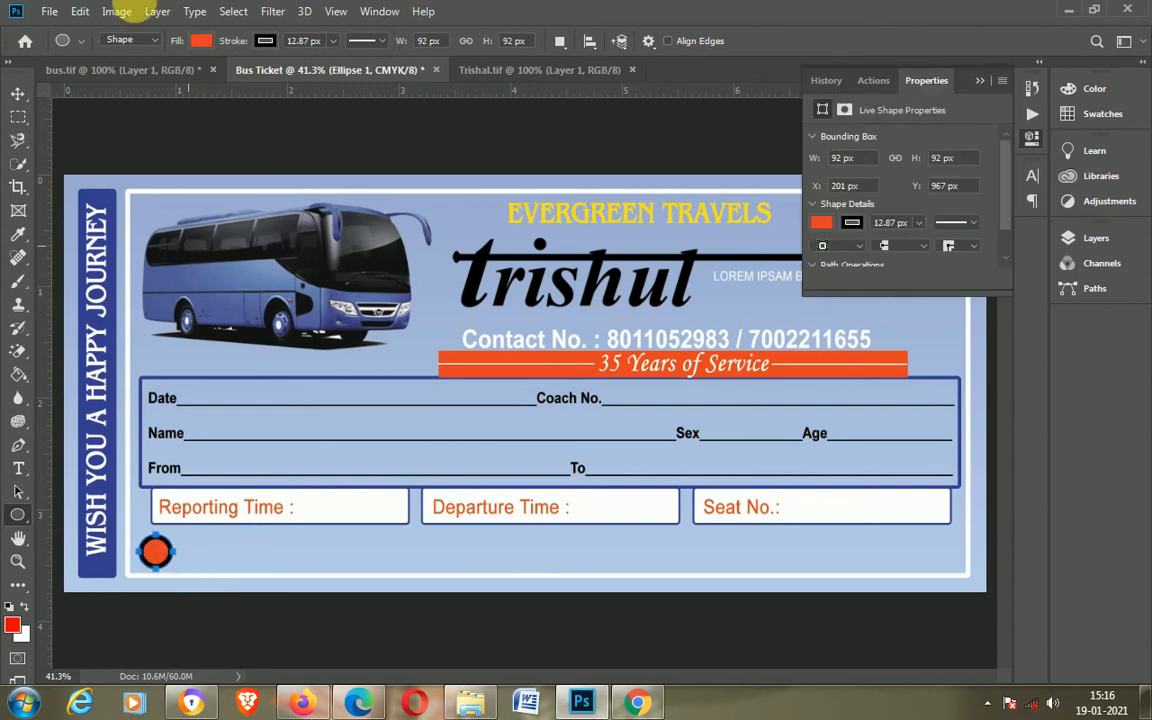
Step: Give the circle a white fill and dark blue stroke, and reduce the stroke width
click(201, 40)
click(211, 134)
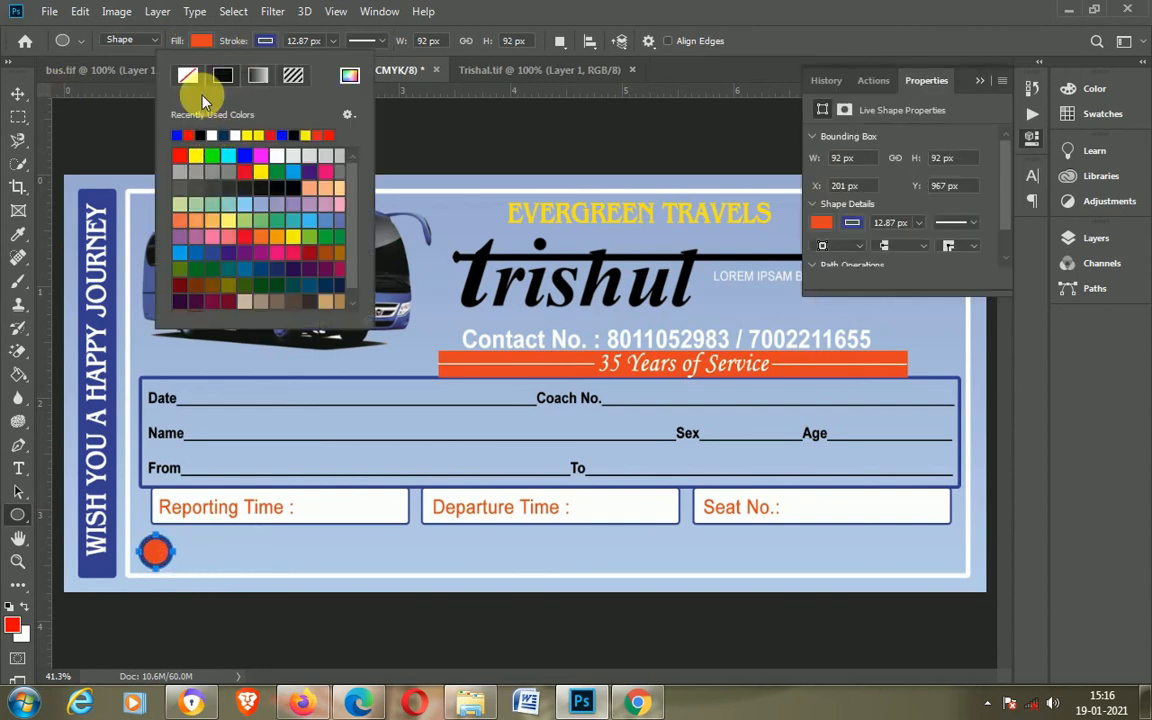
click(200, 41)
click(148, 135)
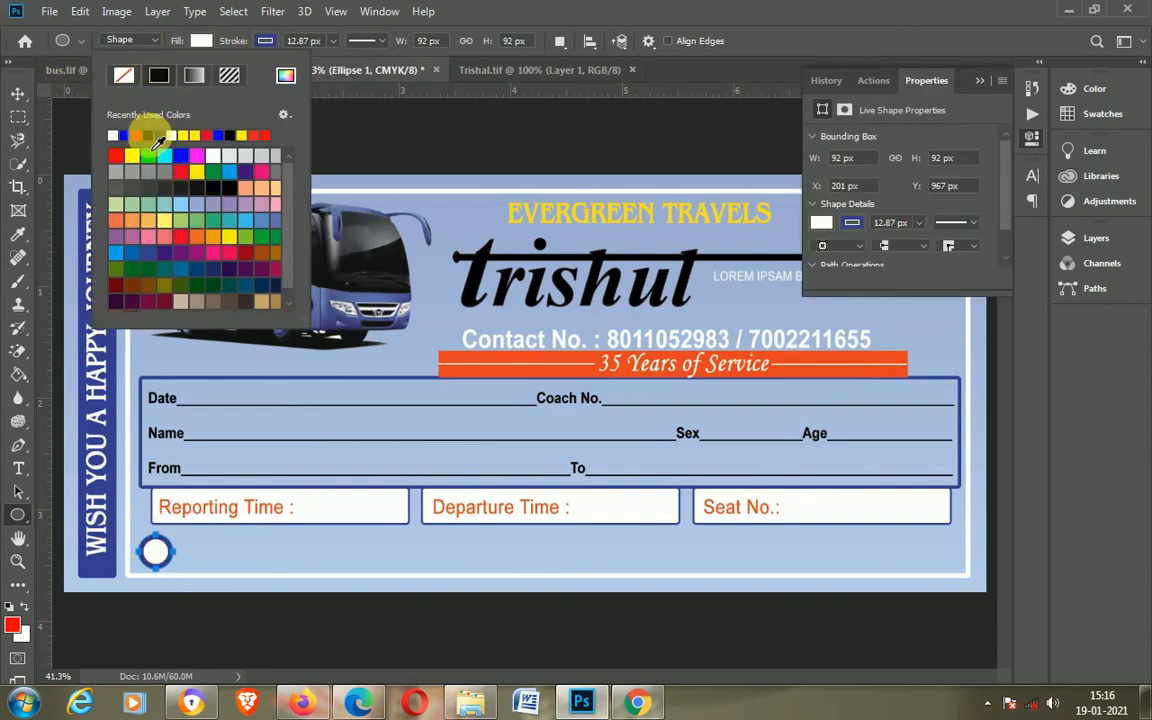
click(332, 41)
mouse_move(329, 60)
mouse_down()
mouse_move(318, 76)
mouse_move(334, 69)
mouse_up()
key(v)
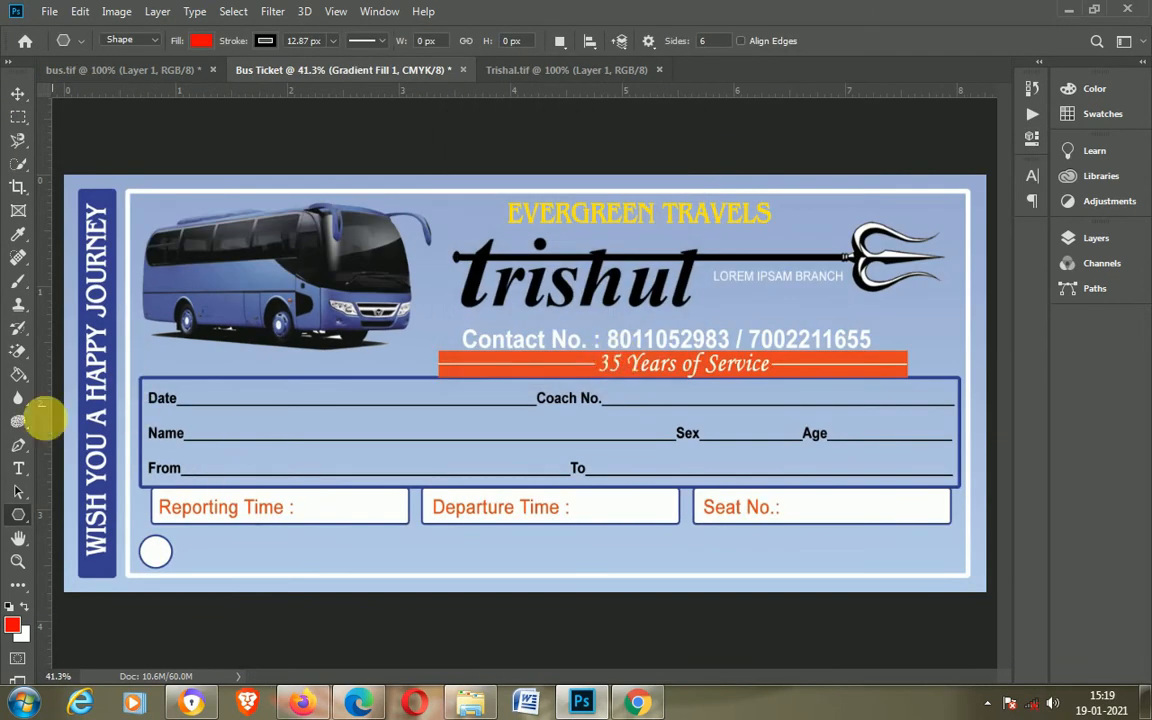
Step: Draw a six-sided polygon beside the circle and give it a white fill and stroke
right_click(18, 516)
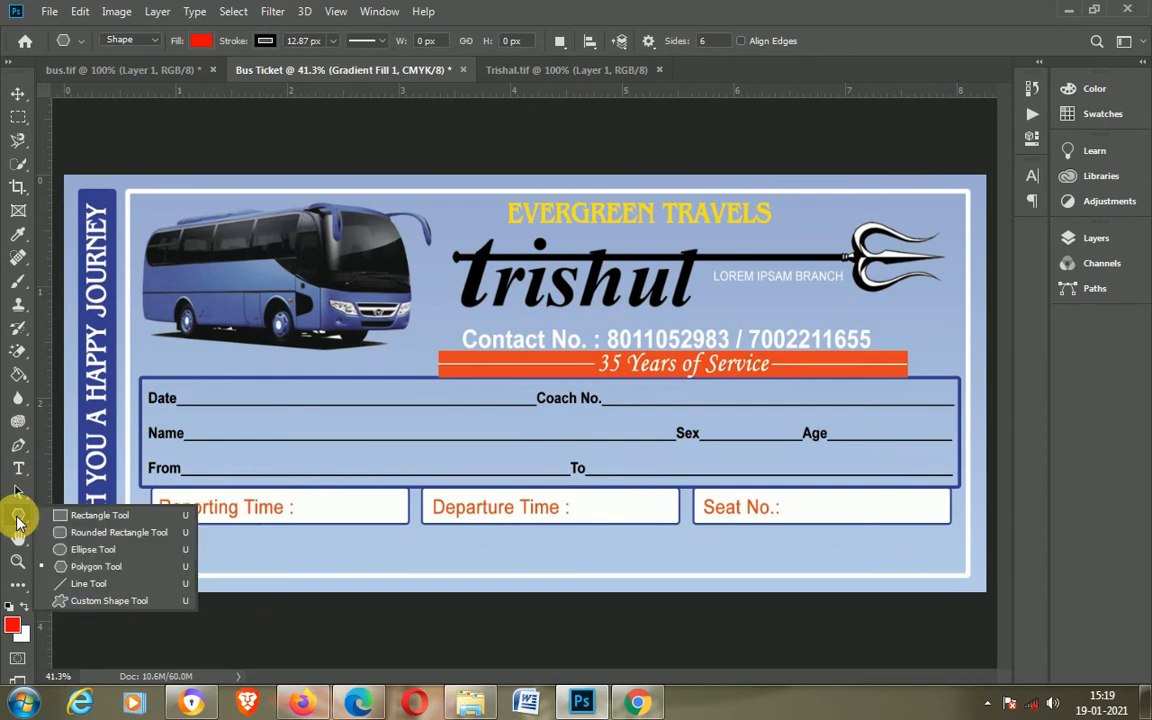
click(95, 566)
drag(154, 545, 200, 580)
click(201, 44)
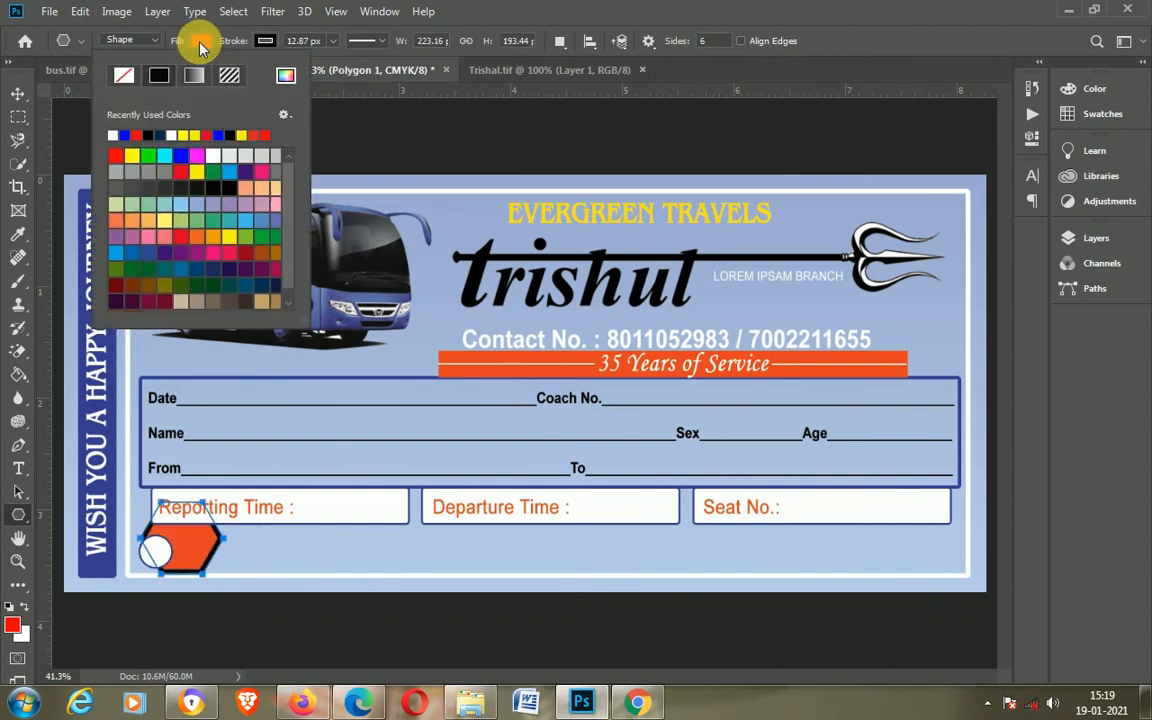
click(109, 135)
click(264, 41)
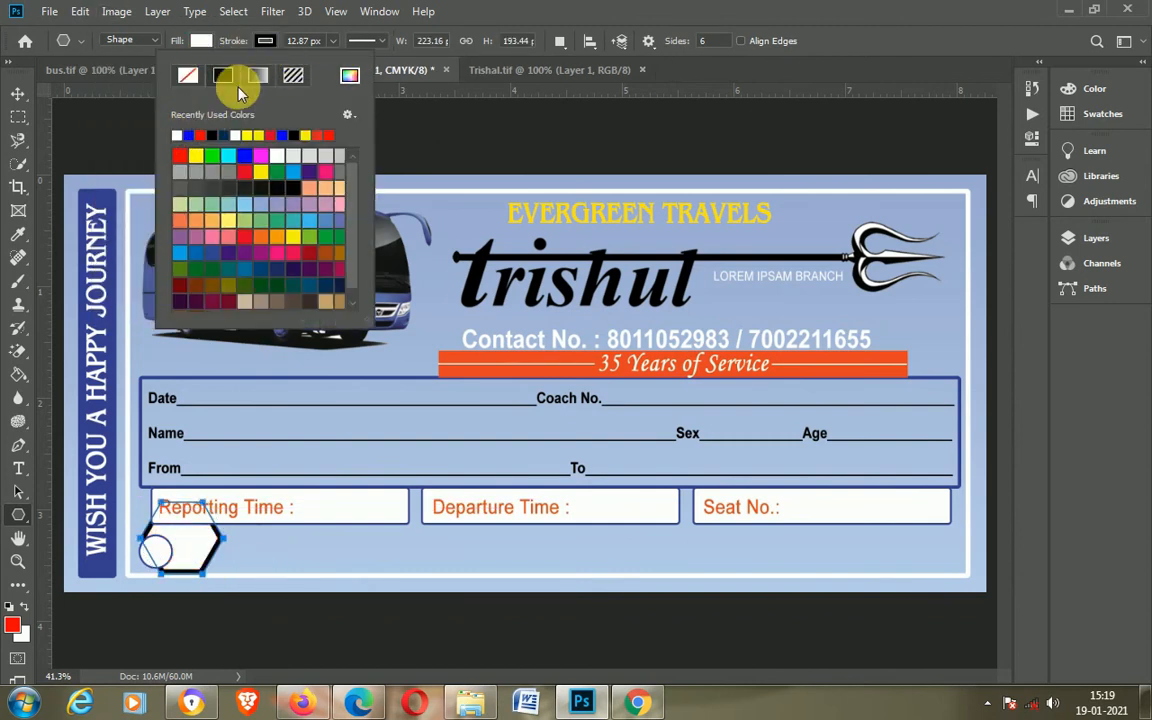
click(177, 135)
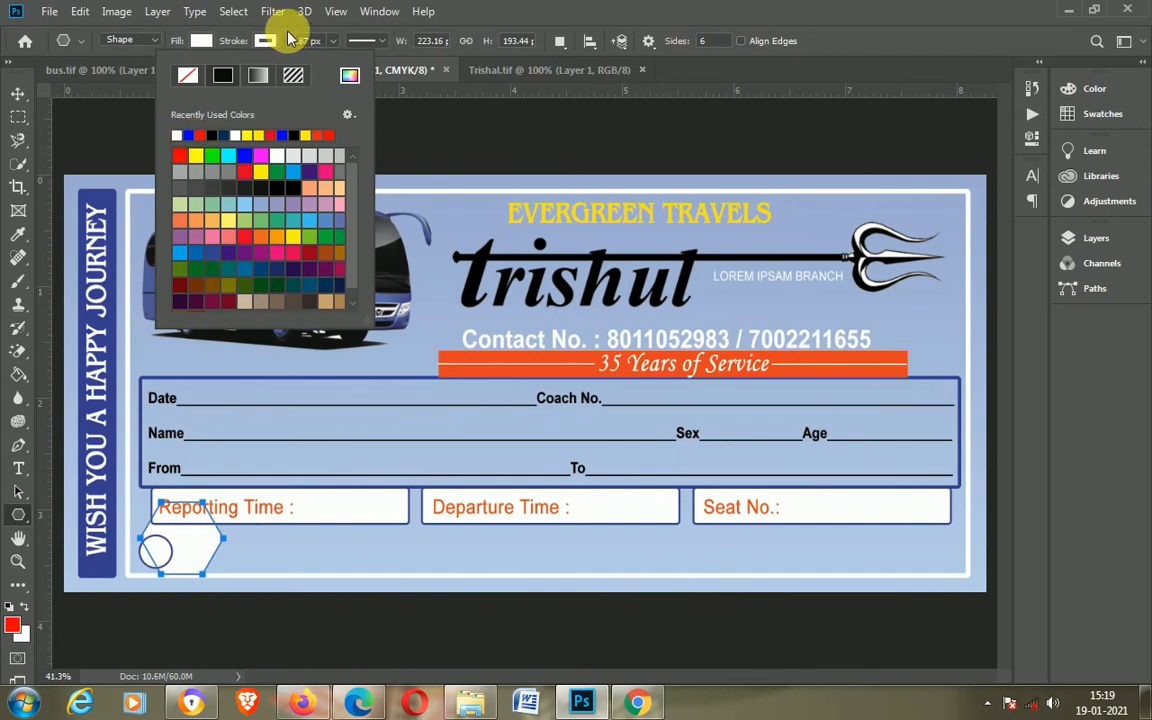
Step: Scale the hexagon down and move it right next to the circle
click(18, 93)
drag(200, 540, 282, 571)
key(ctrl+t)
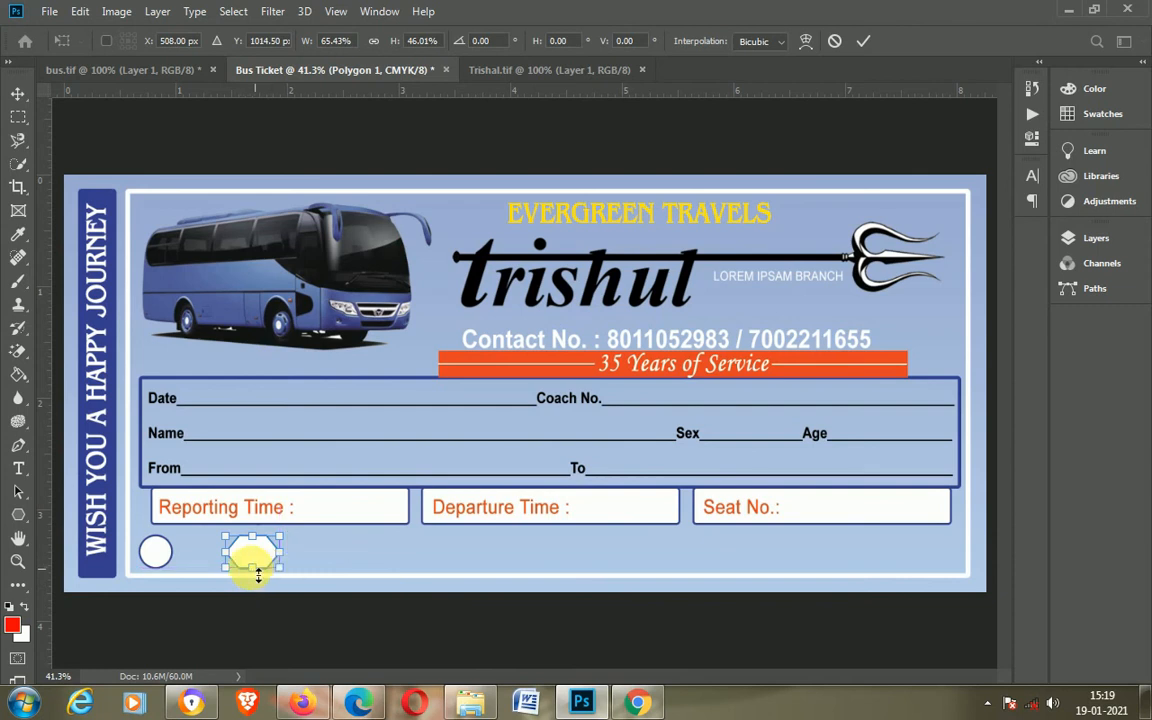
key(Return)
drag(245, 549, 204, 555)
scroll(180, 580, up, 2)
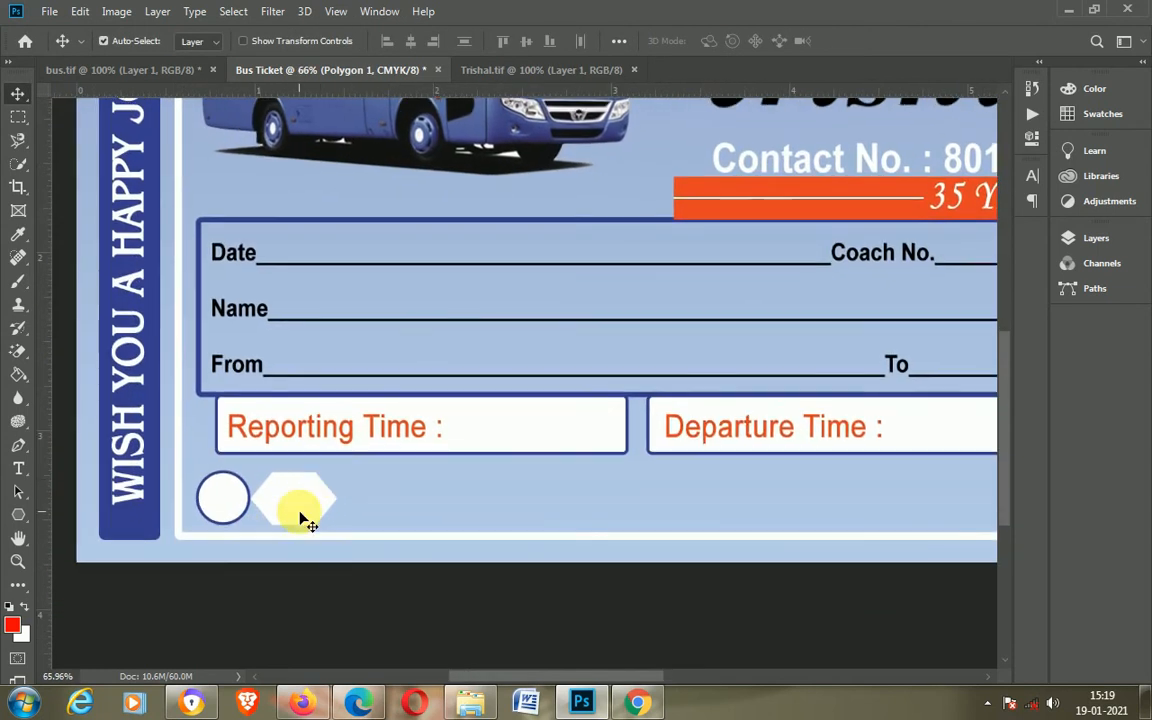
Step: Set the hexagon's stroke color to dark blue
key(u)
click(266, 42)
click(170, 126)
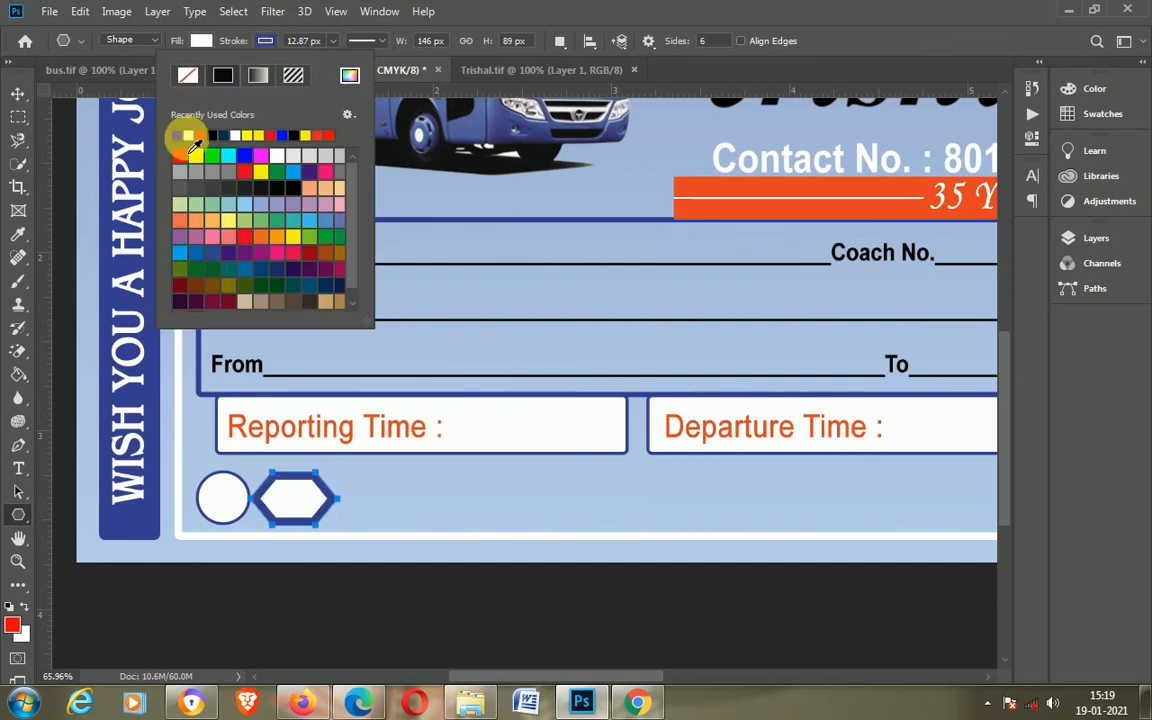
click(270, 42)
Step: Stretch the hexagon horizontally into a wider banner shape beside the circle
click(18, 93)
key(ctrl+t)
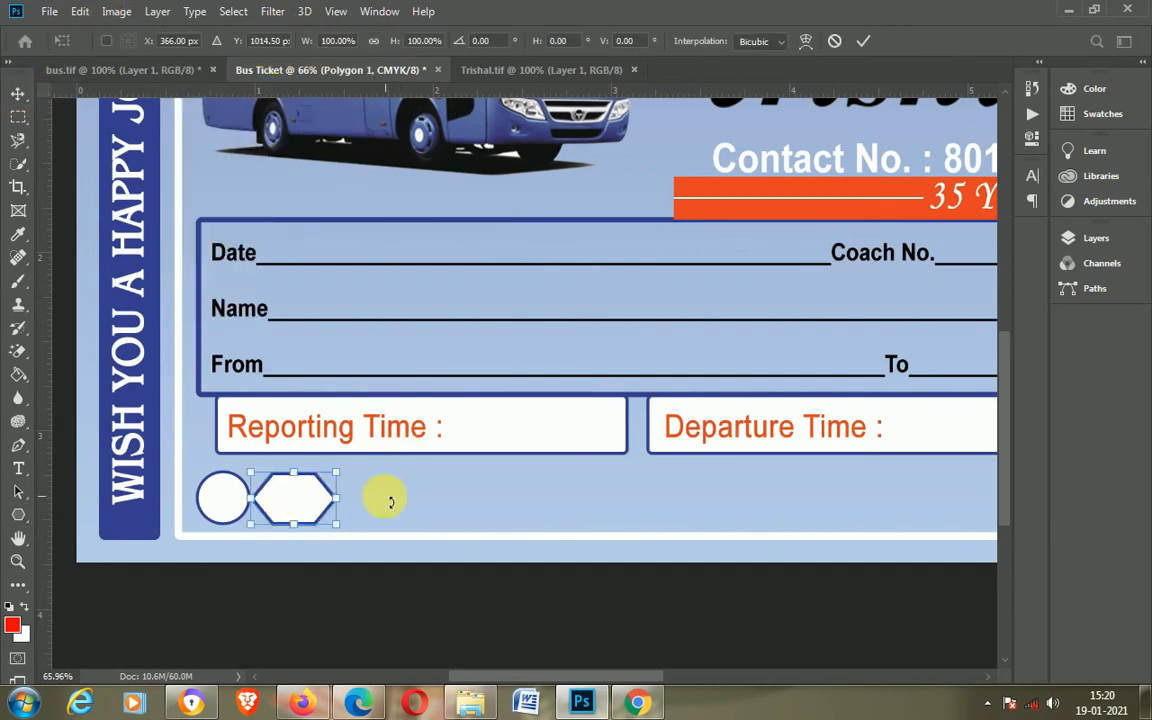
drag(338, 498, 376, 500)
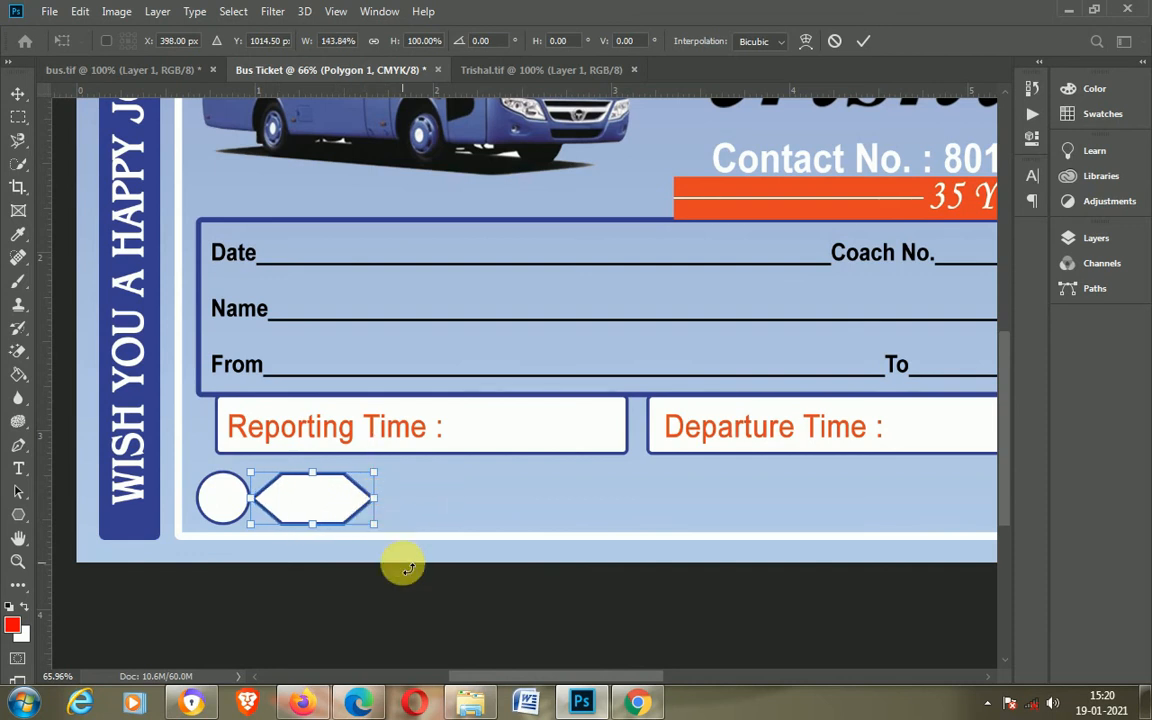
key(Return)
key(ctrl+t)
drag(374, 498, 322, 474)
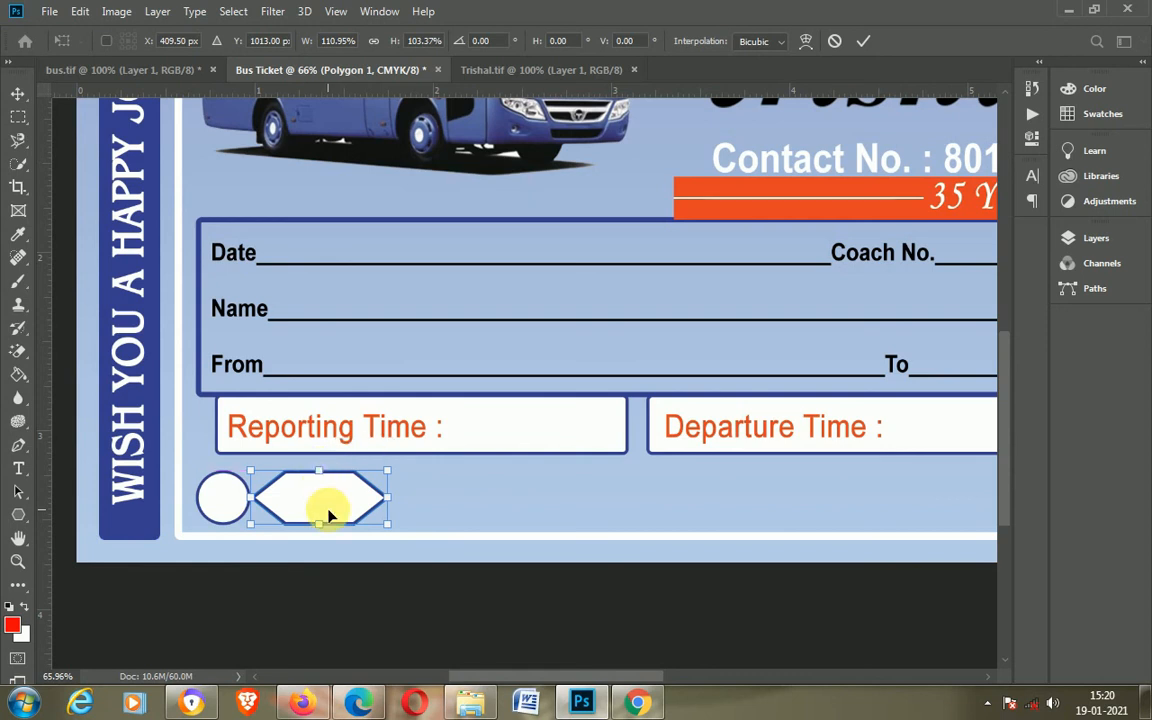
key(Return)
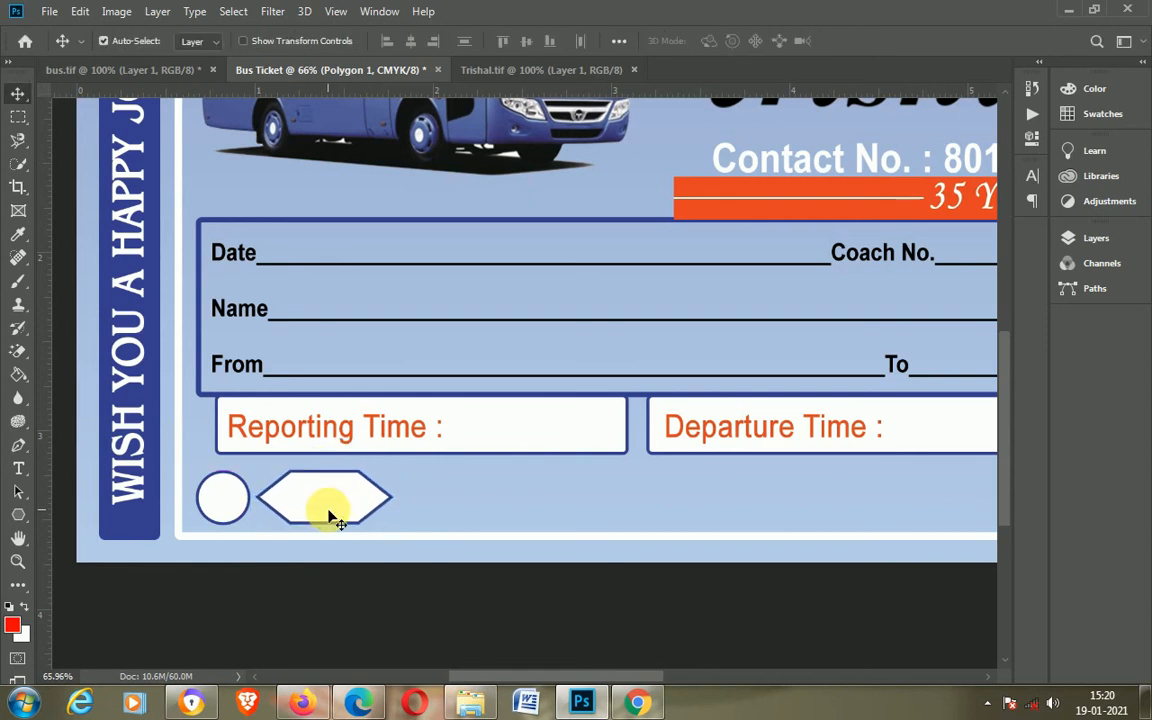
Step: Switch to the browser and search Google Images for "rupees logo"
key(ctrl+0)
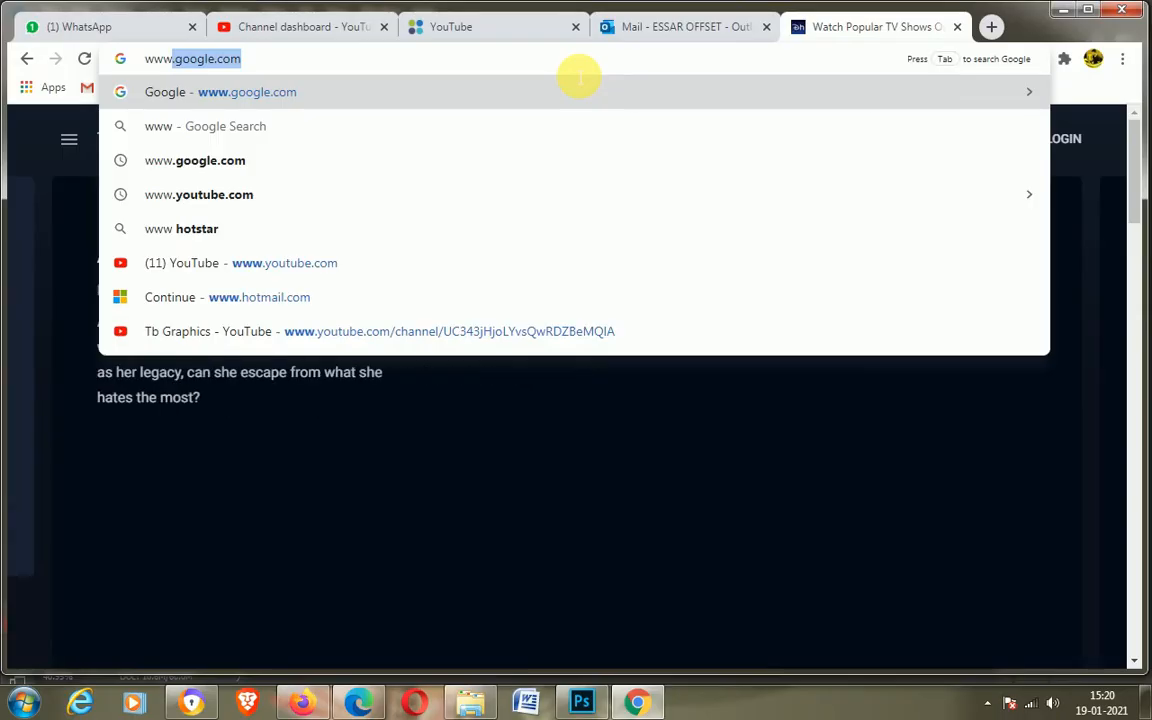
click(460, 66)
drag(273, 67, 72, 70)
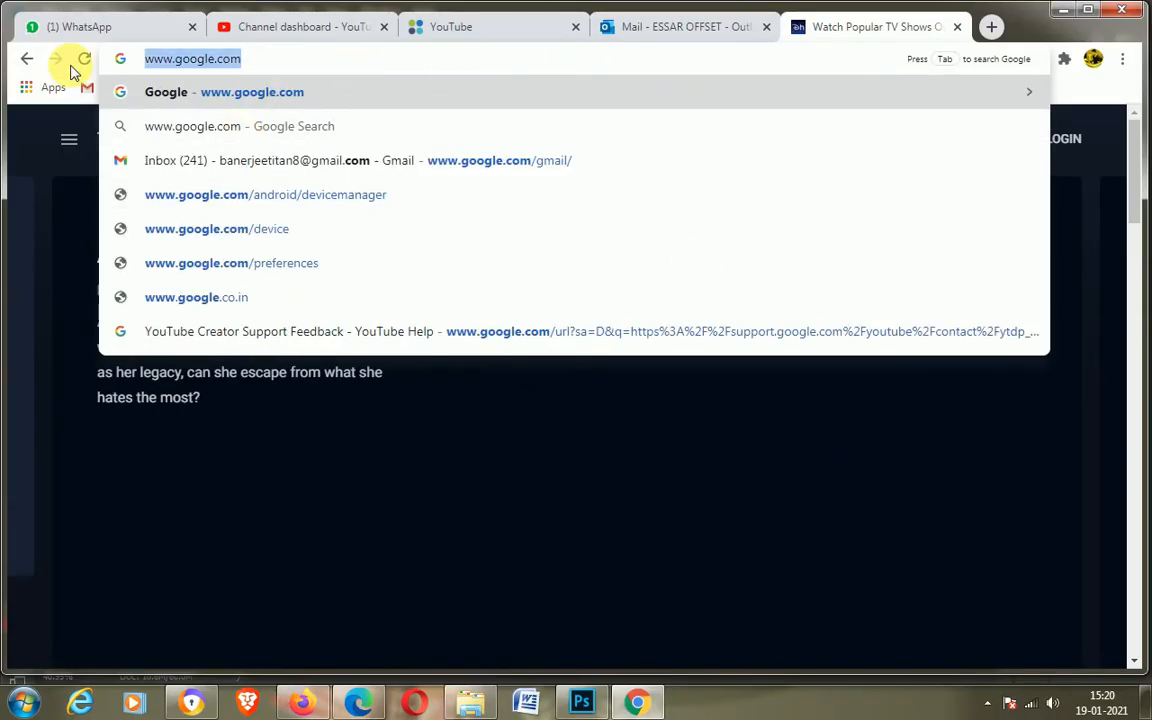
text(www)
key(Return)
text(rupee)
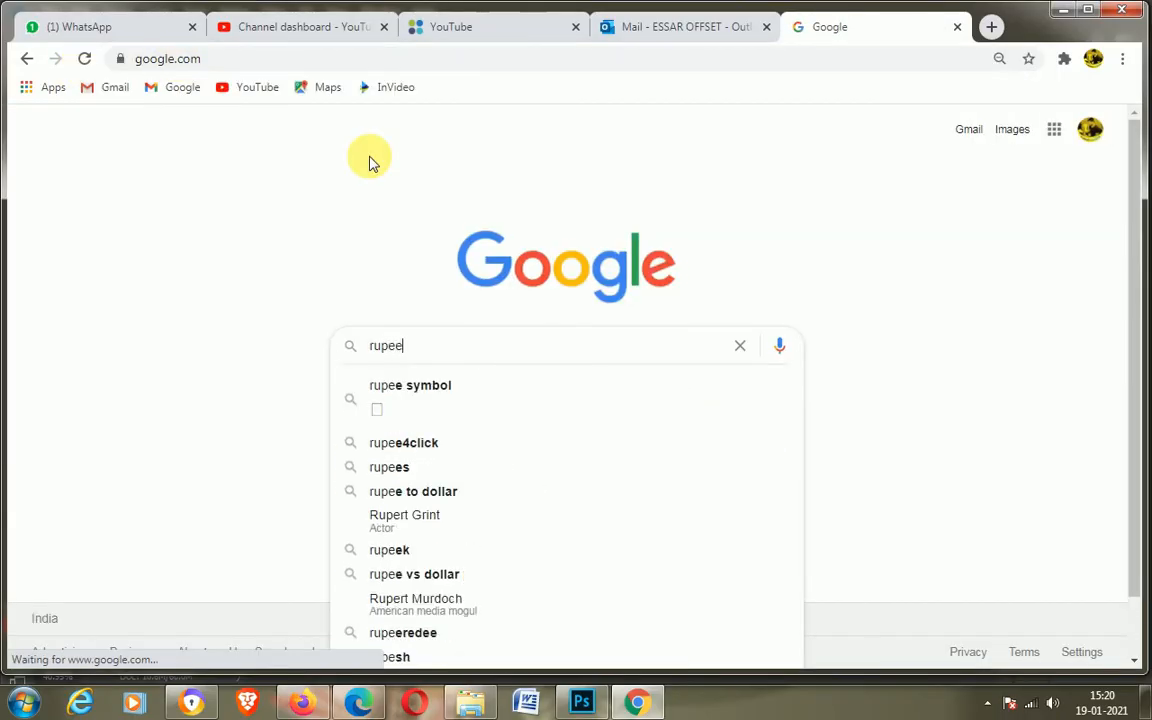
text(s logo)
key(Return)
click(230, 188)
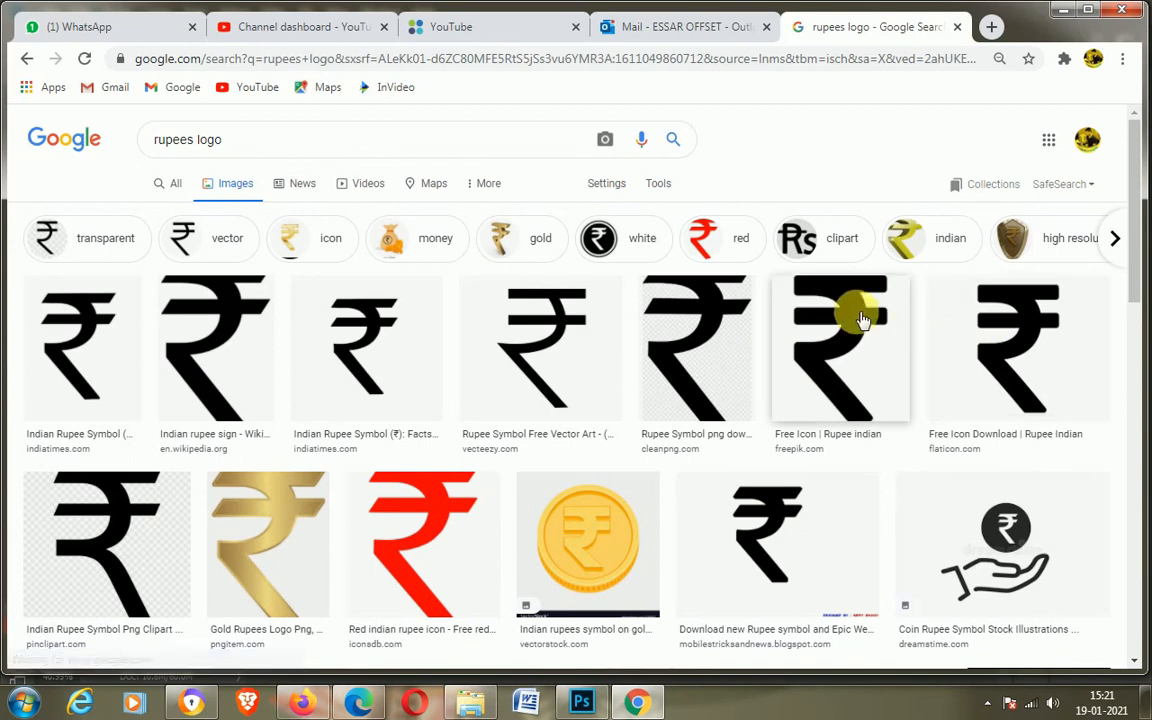
Step: Save a black rupee symbol PNG from the image results
click(858, 313)
right_click(825, 267)
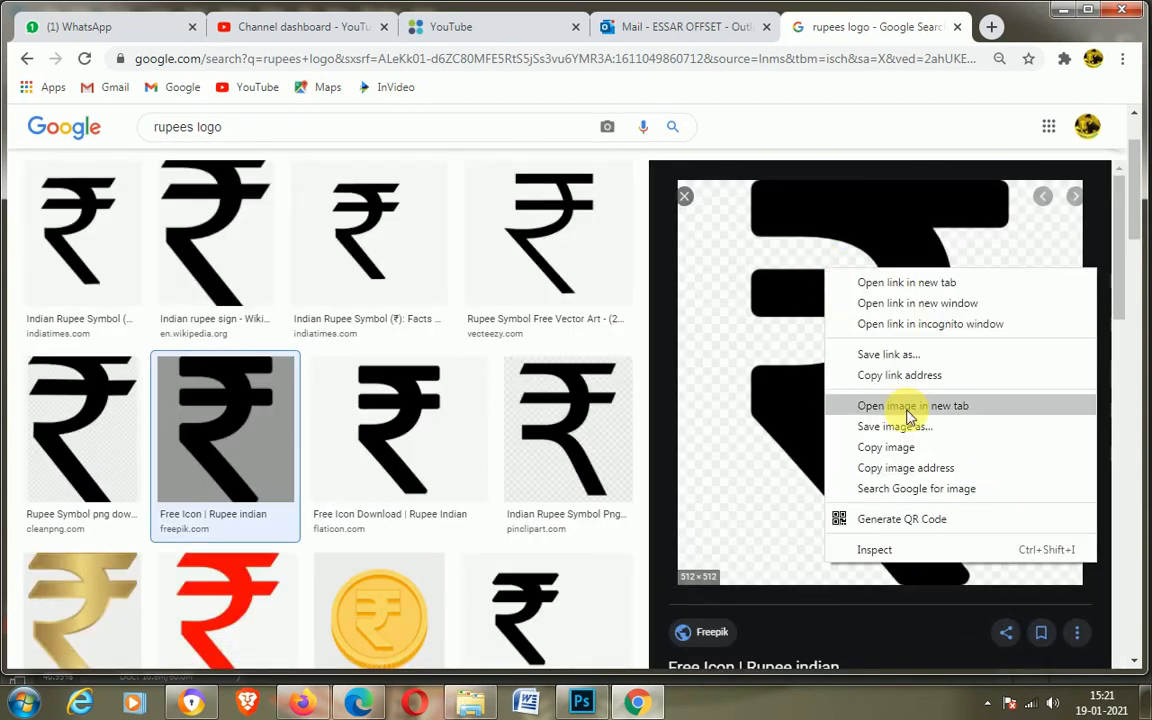
click(898, 429)
click(724, 402)
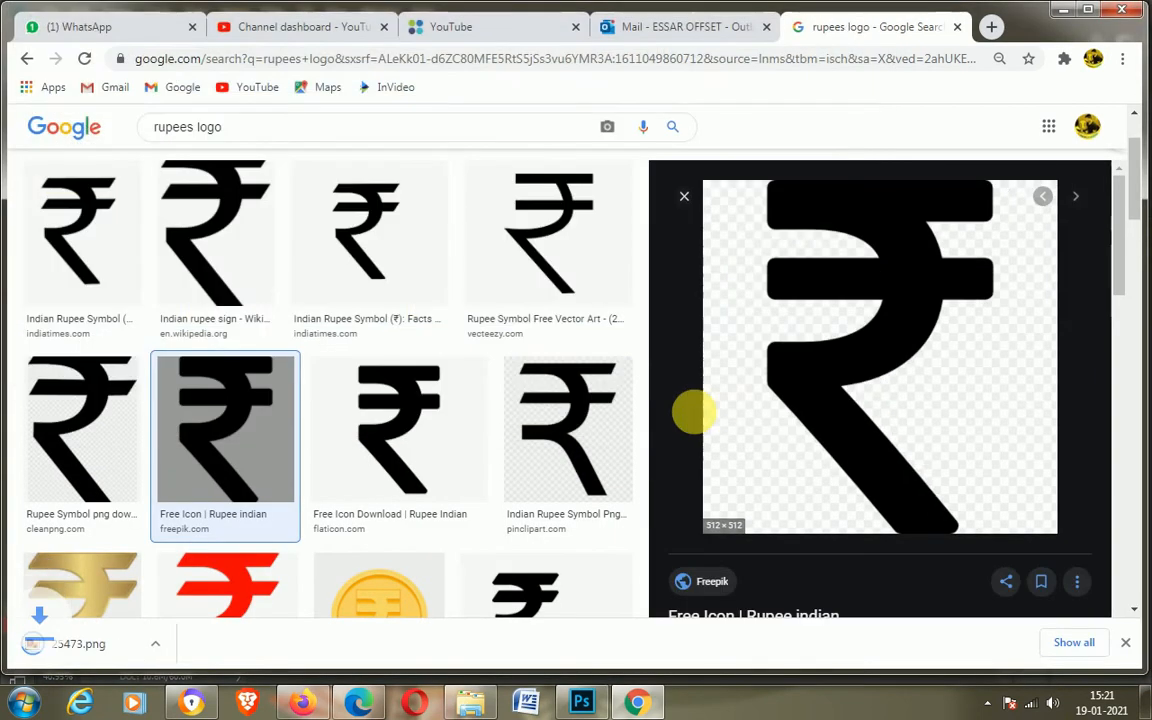
Step: Open the downloaded rupee image in Photoshop
click(140, 660)
right_click(458, 185)
mouse_move(540, 190)
click(740, 211)
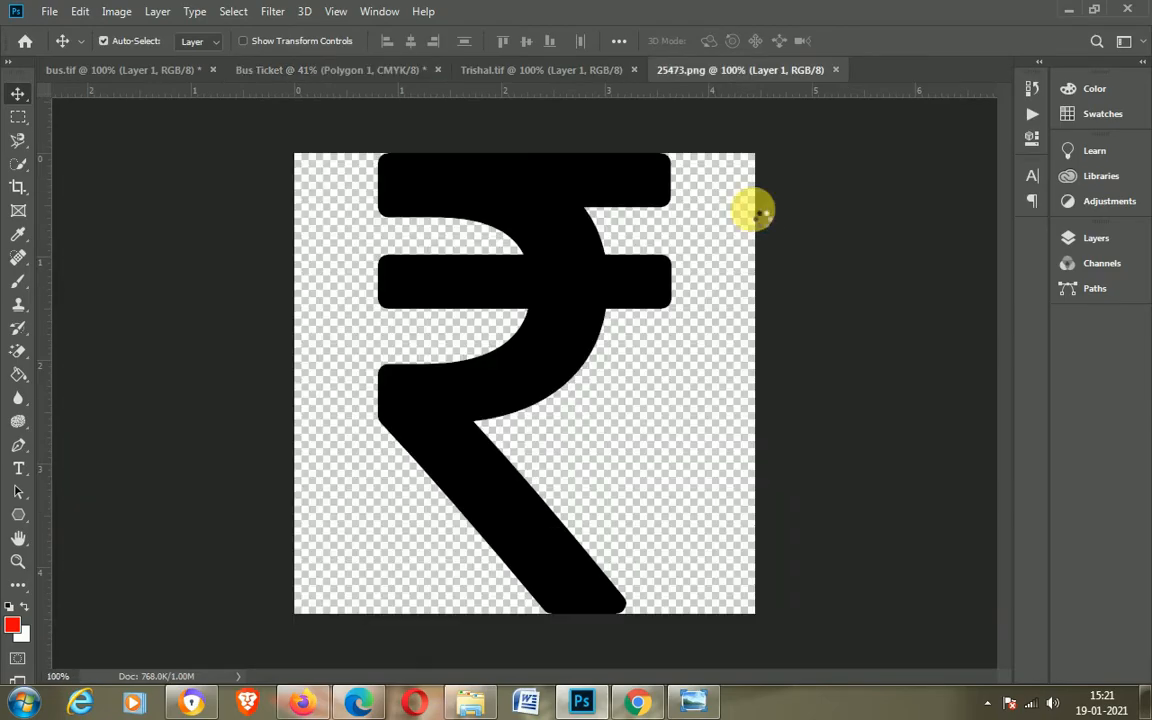
Step: Drag the rupee symbol into the Bus Ticket document
drag(550, 203, 424, 442)
key(ctrl+t)
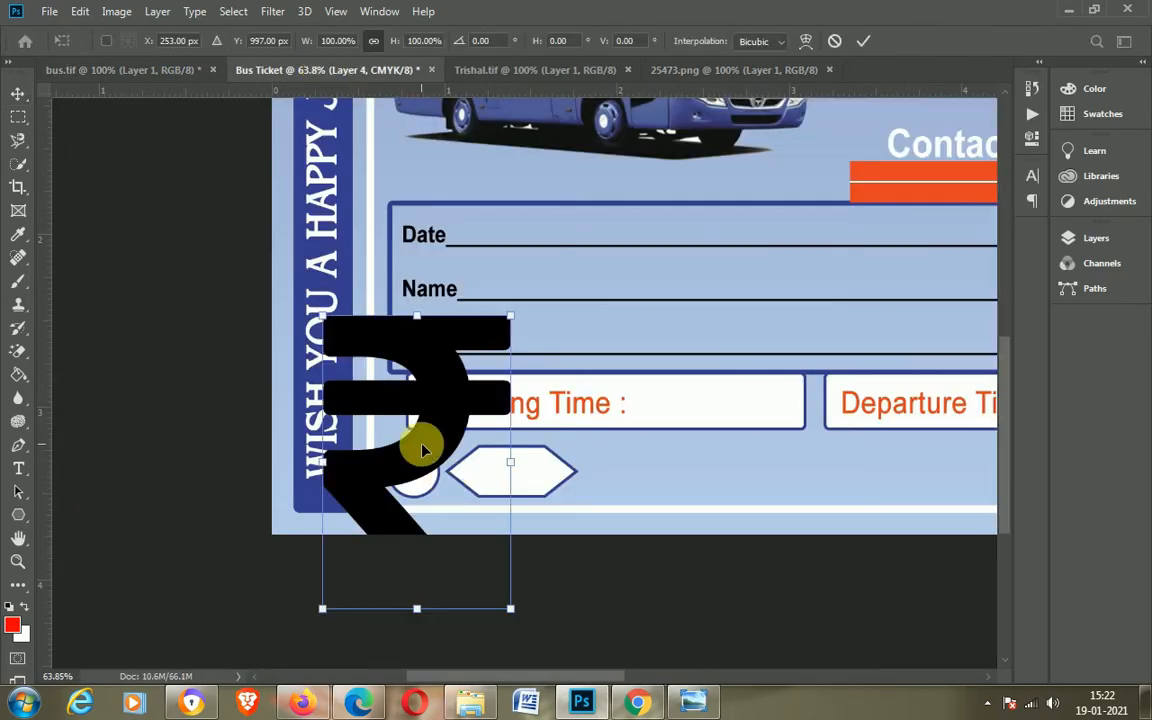
key(Return)
Step: Scale the rupee symbol down and place it inside the circle
click(1088, 240)
right_click(880, 247)
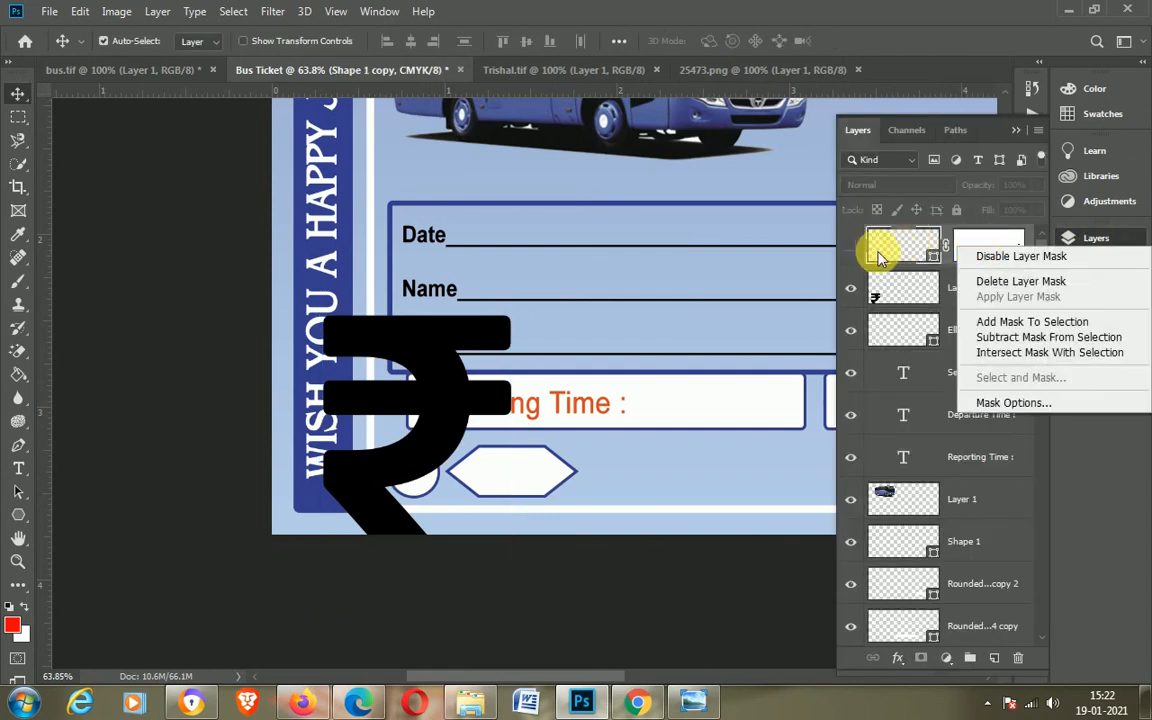
click(860, 270)
right_click(940, 286)
key(Escape)
right_click(962, 300)
key(Escape)
key(ctrl+t)
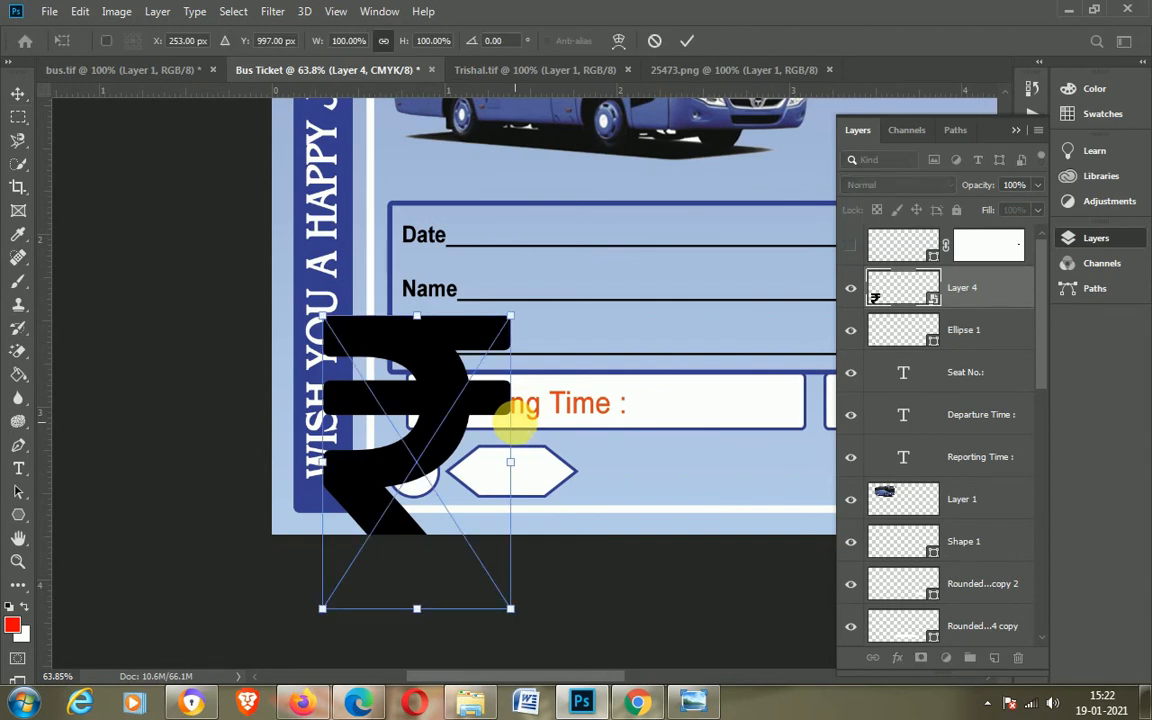
drag(510, 607, 336, 397)
drag(340, 338, 410, 470)
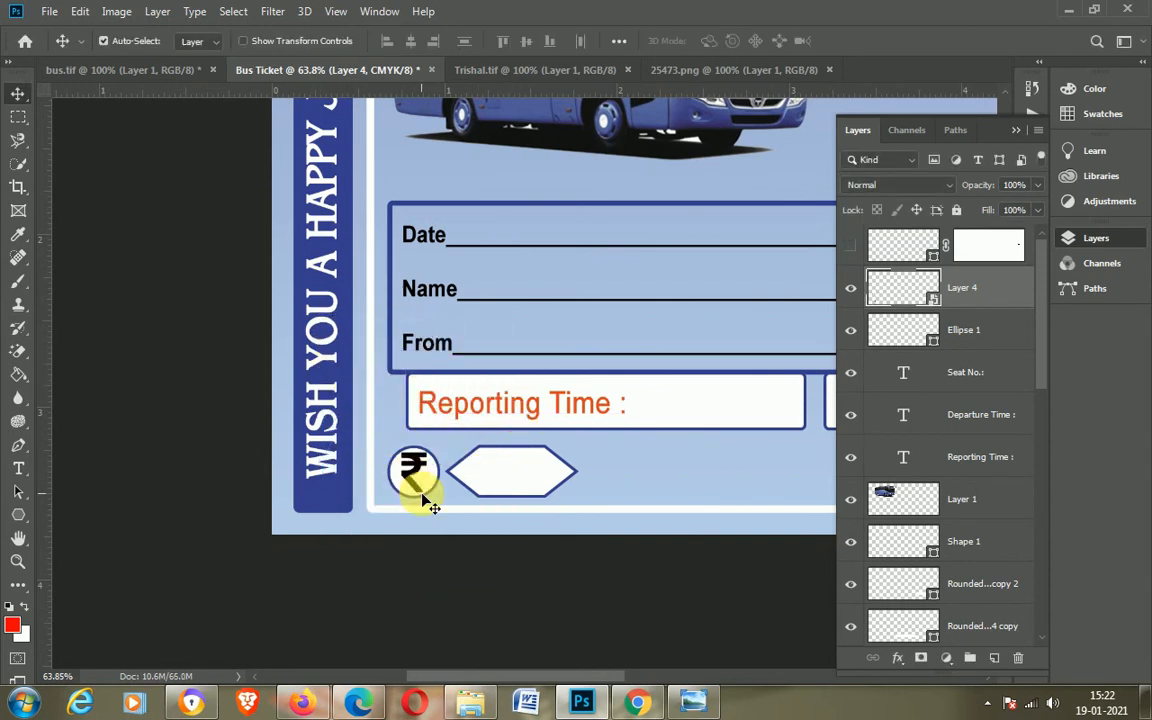
key(Return)
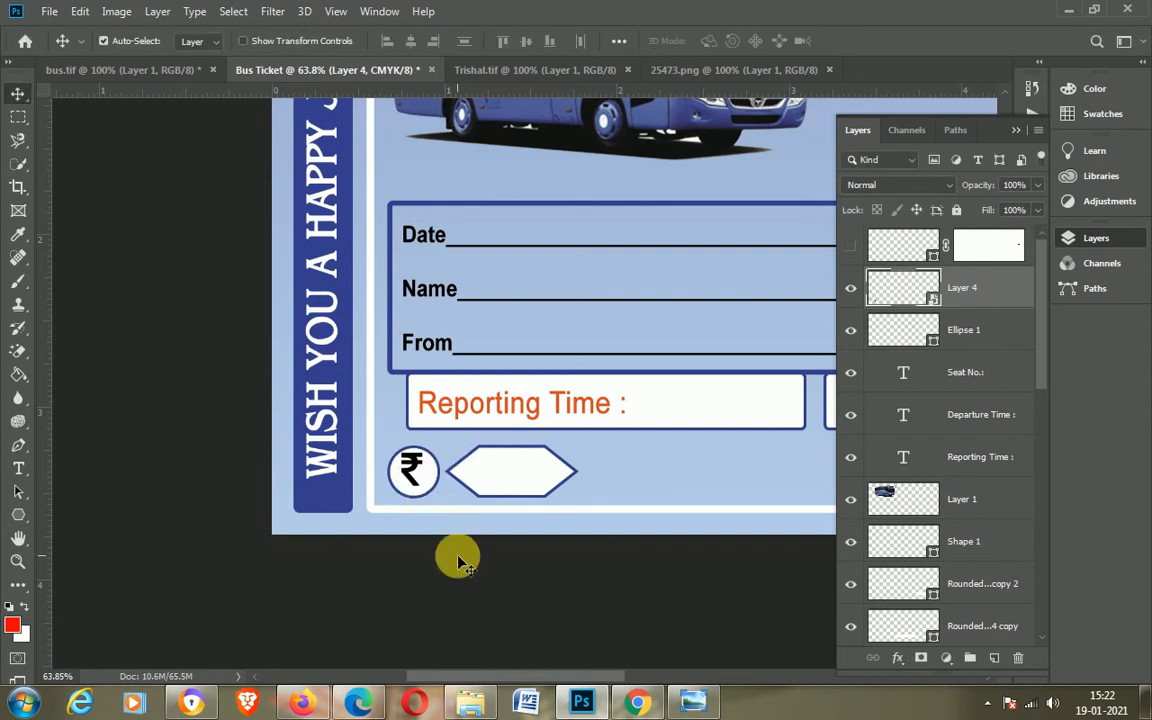
Step: Draw a rounded rectangle about 1399 × 90 px along the ticket's bottom edge beside the hexagon
click(505, 462)
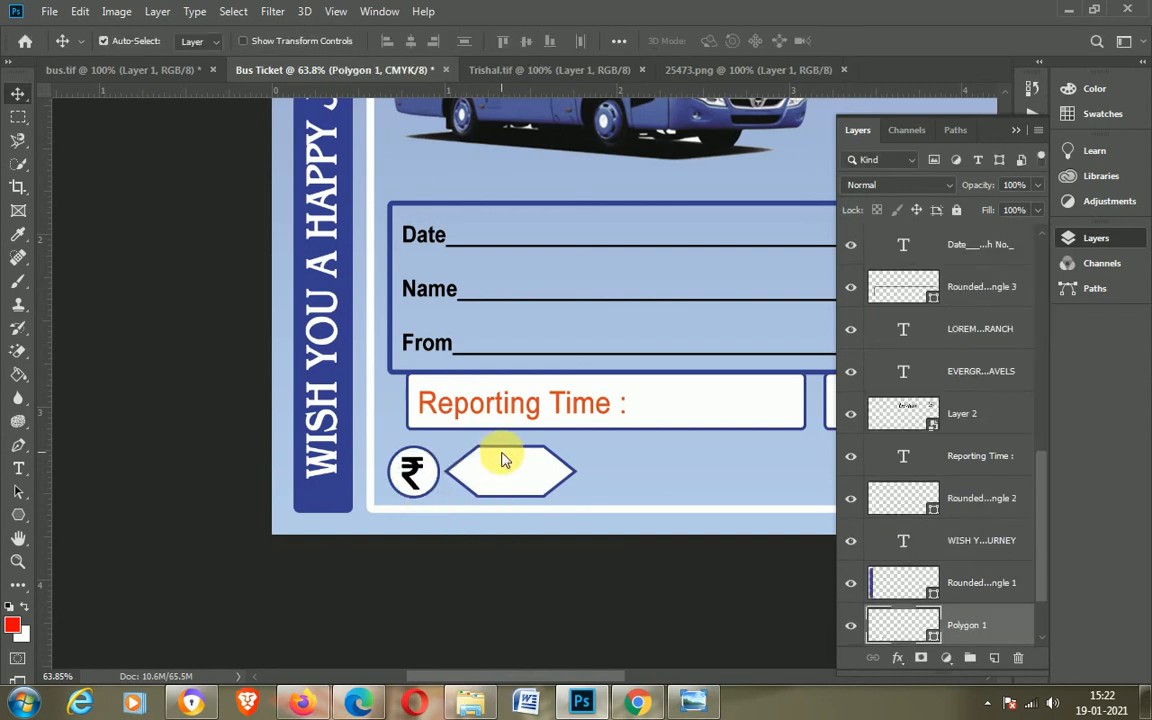
click(407, 625)
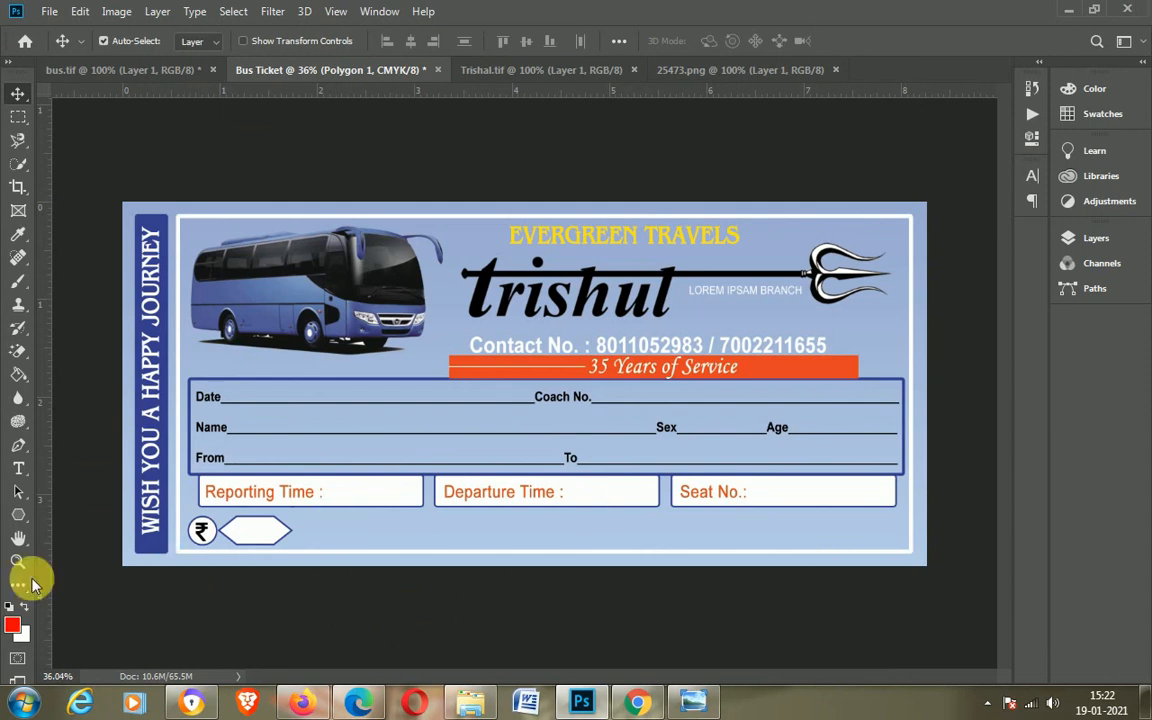
click(18, 516)
right_click(18, 516)
click(110, 532)
drag(328, 523, 781, 549)
Step: Fill the bottom rounded rectangle with dark blue
click(201, 40)
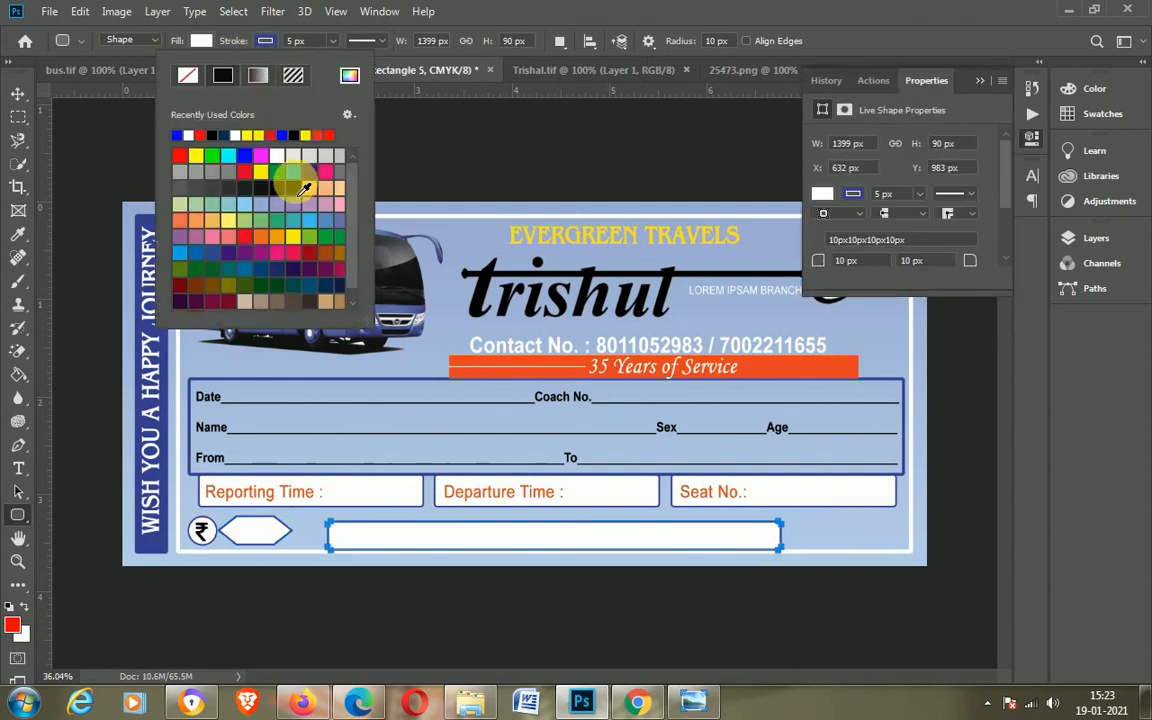
click(190, 40)
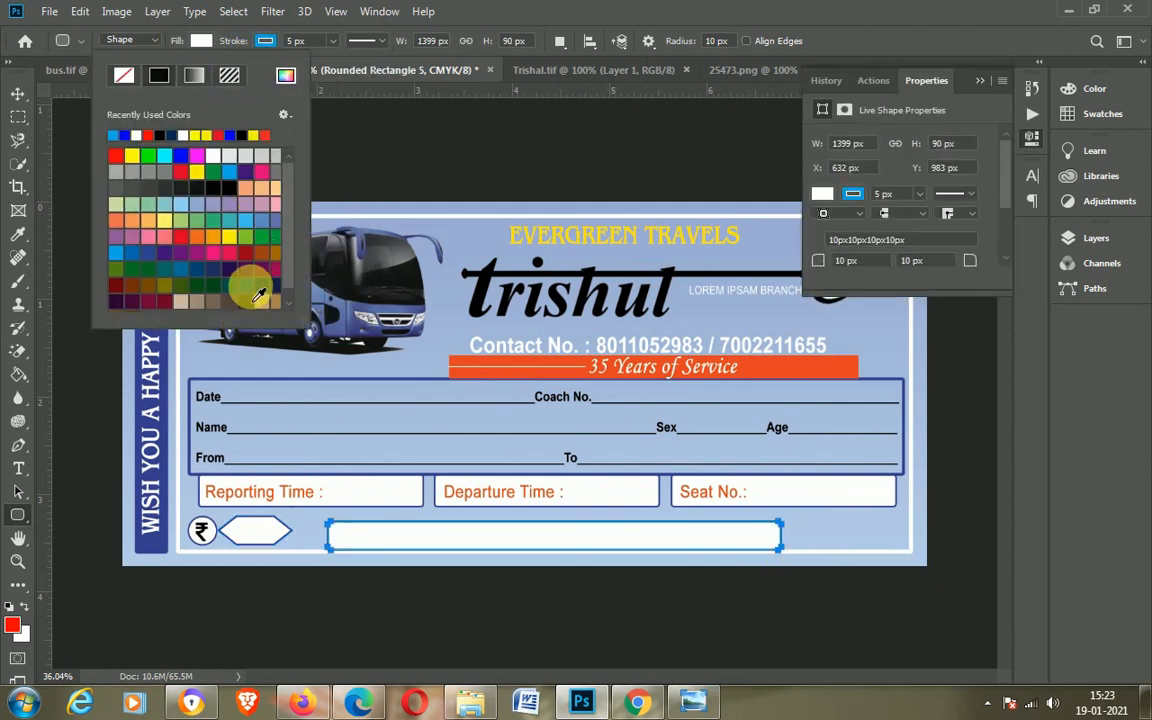
click(256, 289)
click(17, 93)
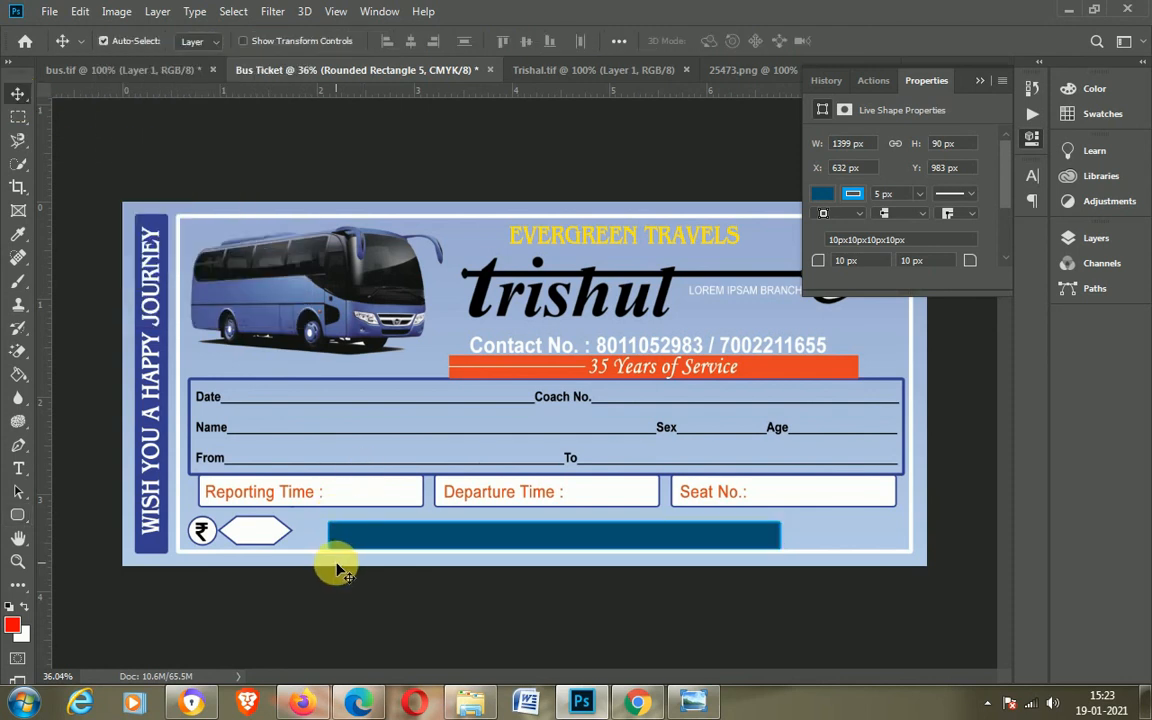
key(u)
click(200, 42)
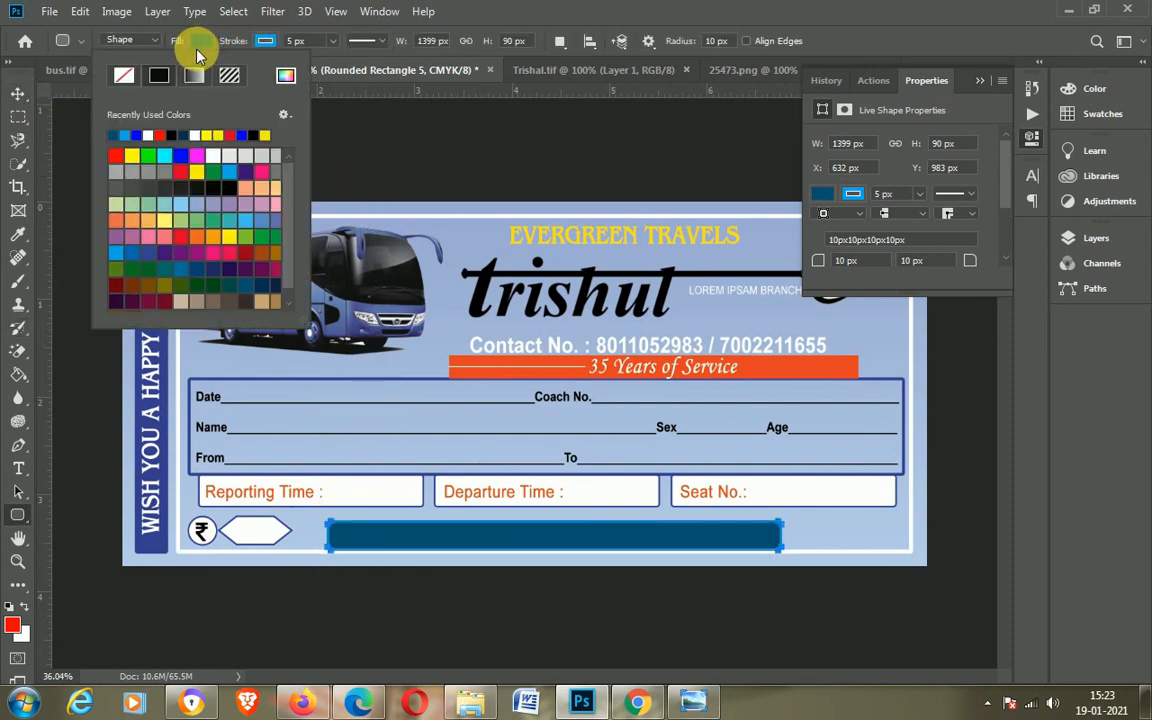
click(262, 41)
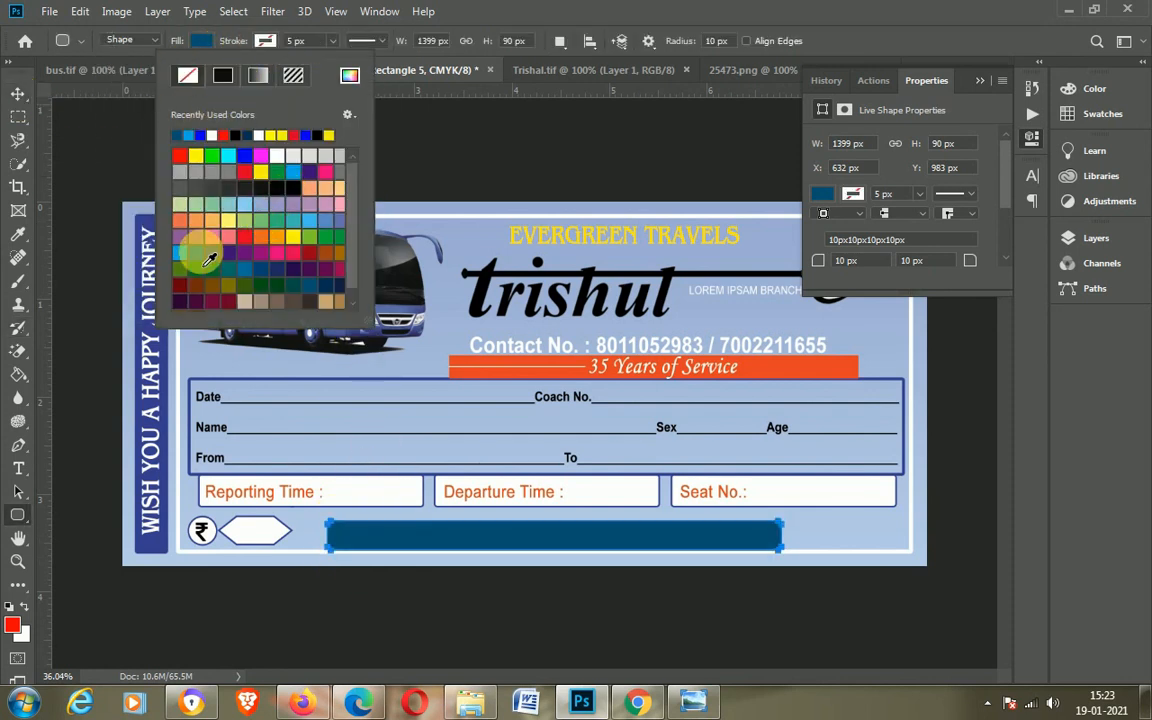
click(200, 40)
click(200, 40)
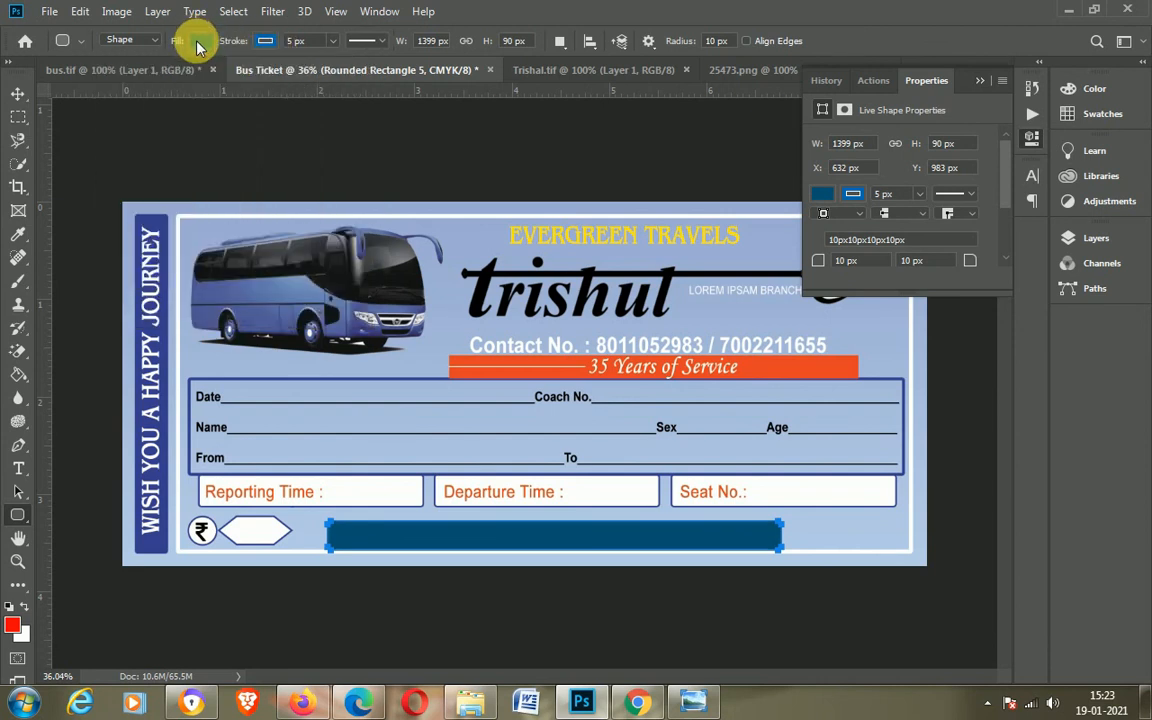
click(200, 40)
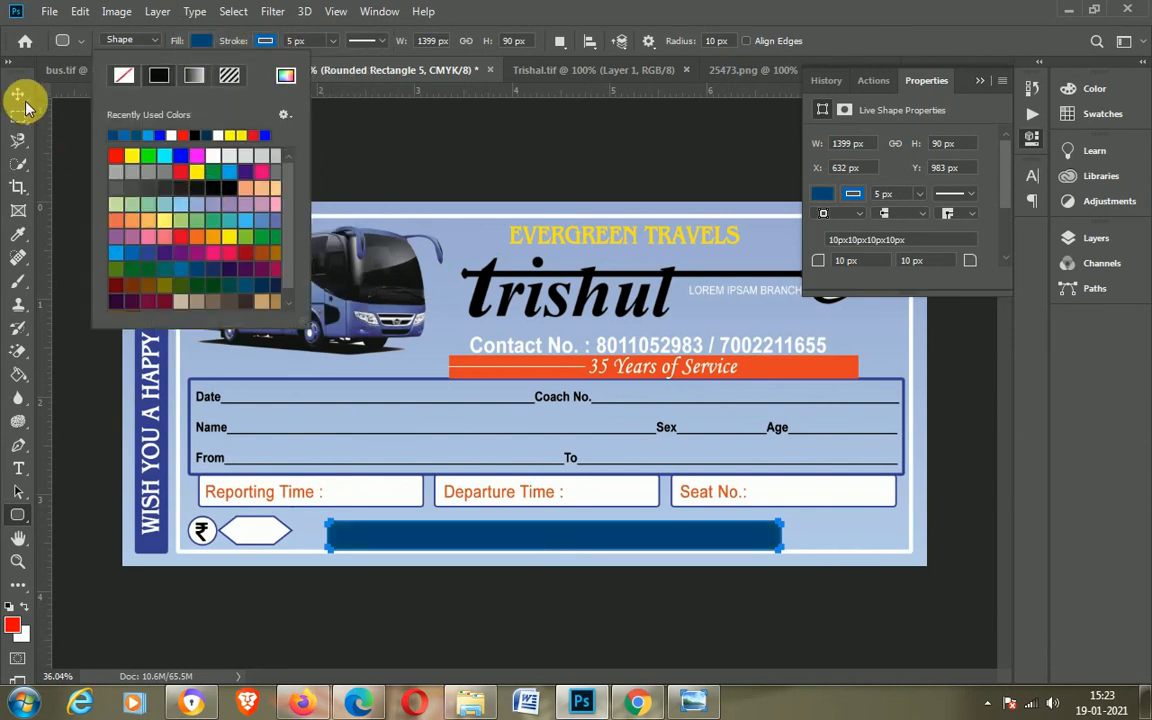
click(18, 93)
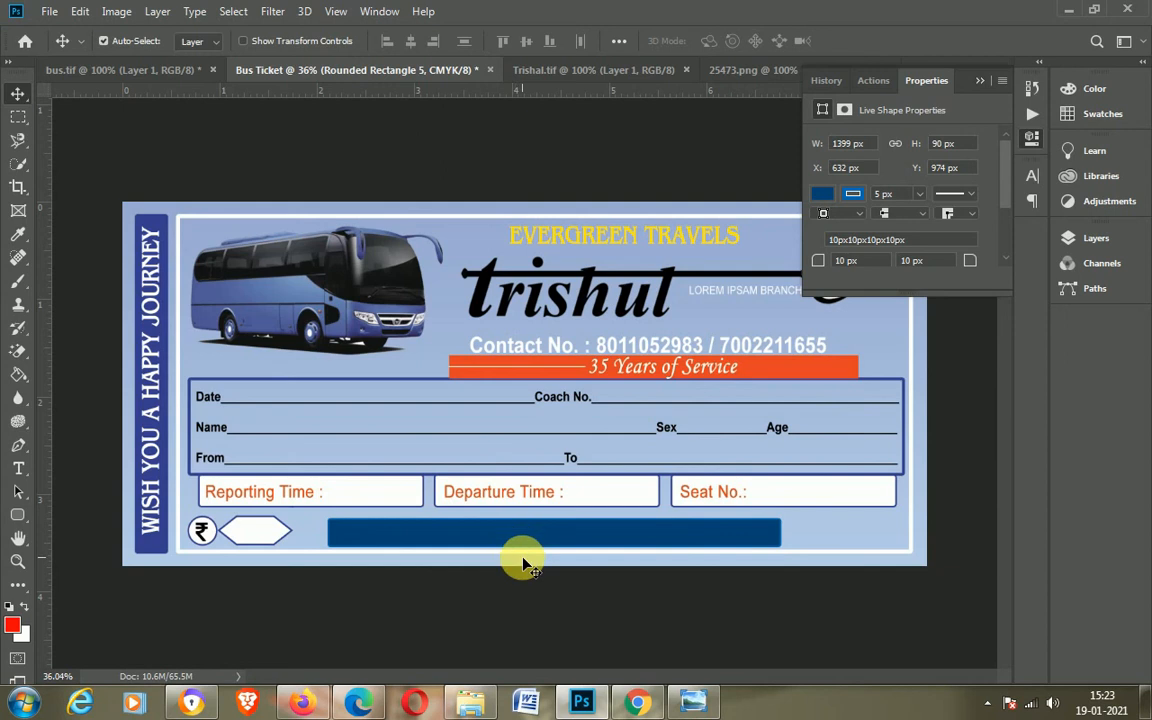
Step: Shorten the dark blue banner to about 1187 px wide and shift it slightly to the right
key(ctrl+t)
drag(787, 538, 715, 538)
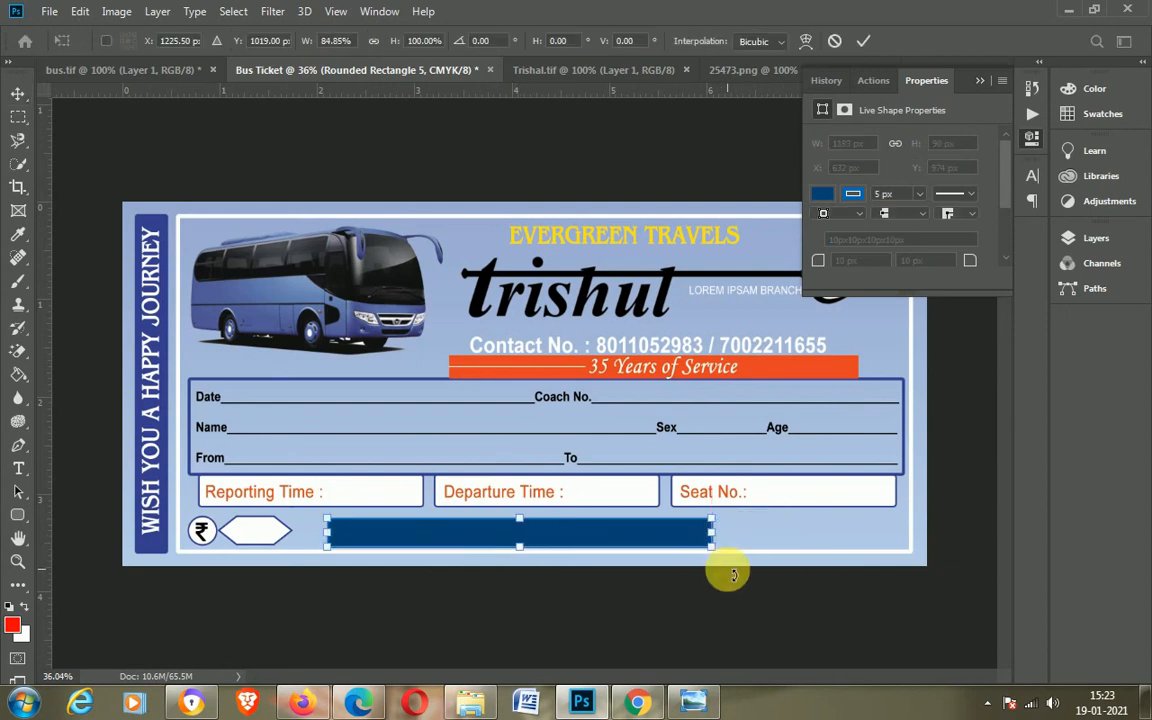
key(Return)
drag(558, 535, 578, 538)
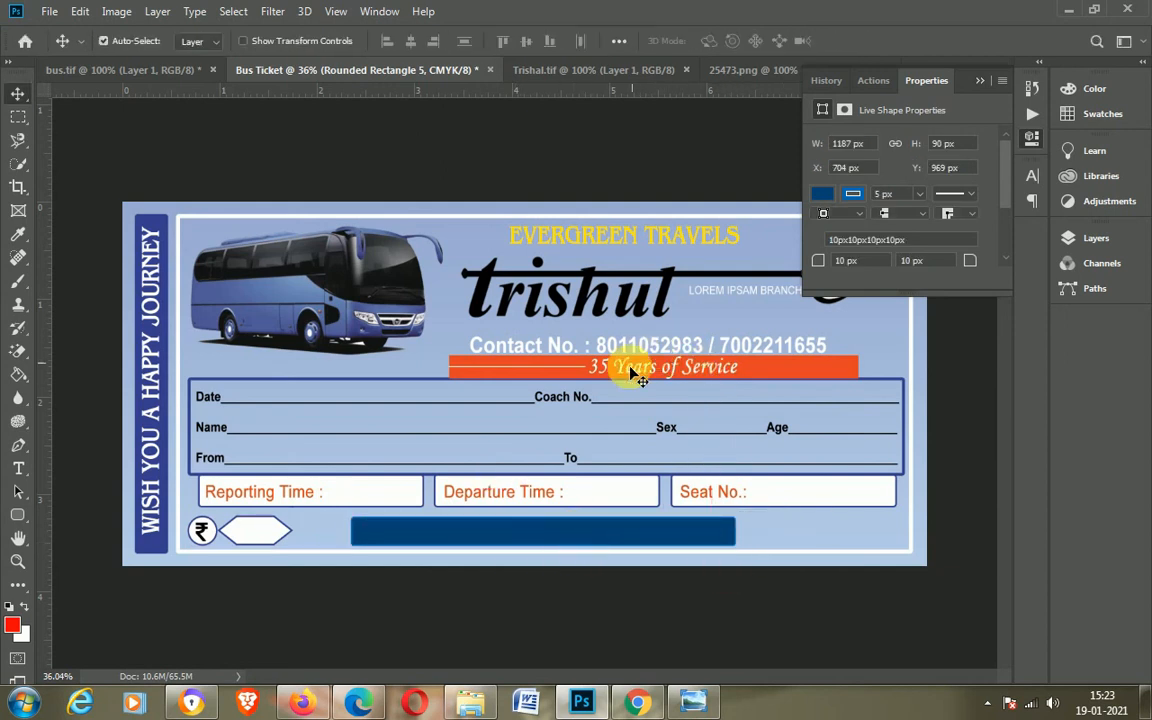
Step: Duplicate the Departure Time text onto the banner and retype it as "Booking Ticket not be transfereed & Cancelled"
drag(488, 496, 487, 537)
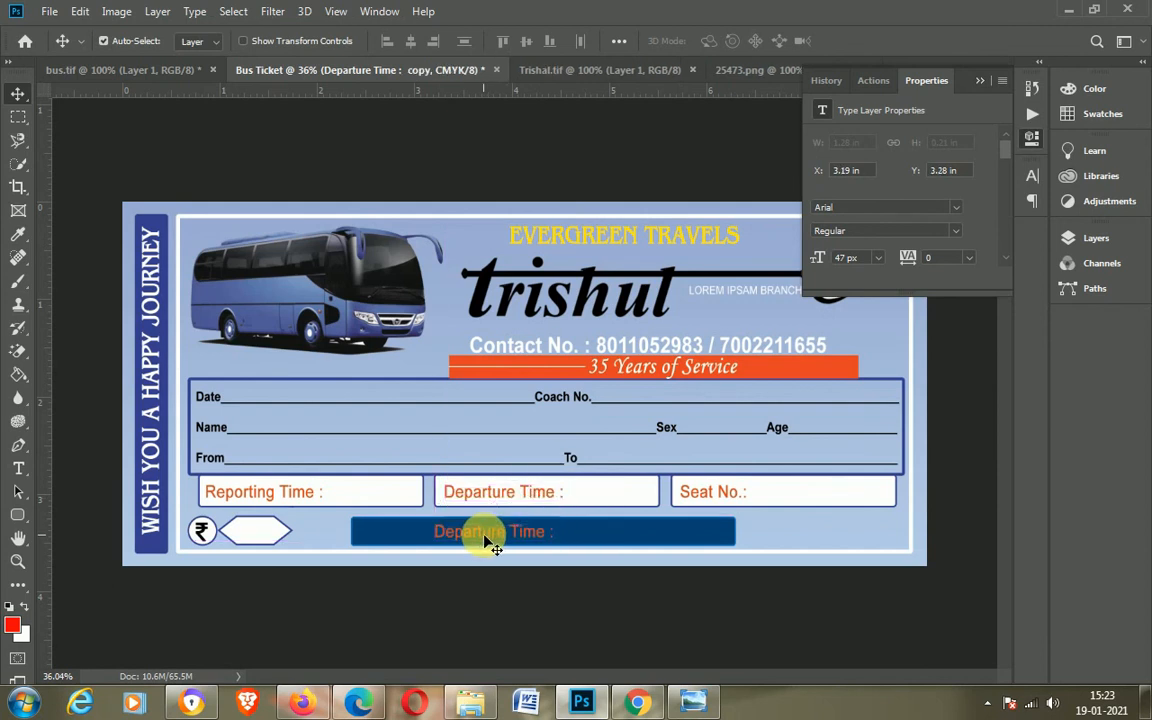
double_click(482, 536)
text(Bo)
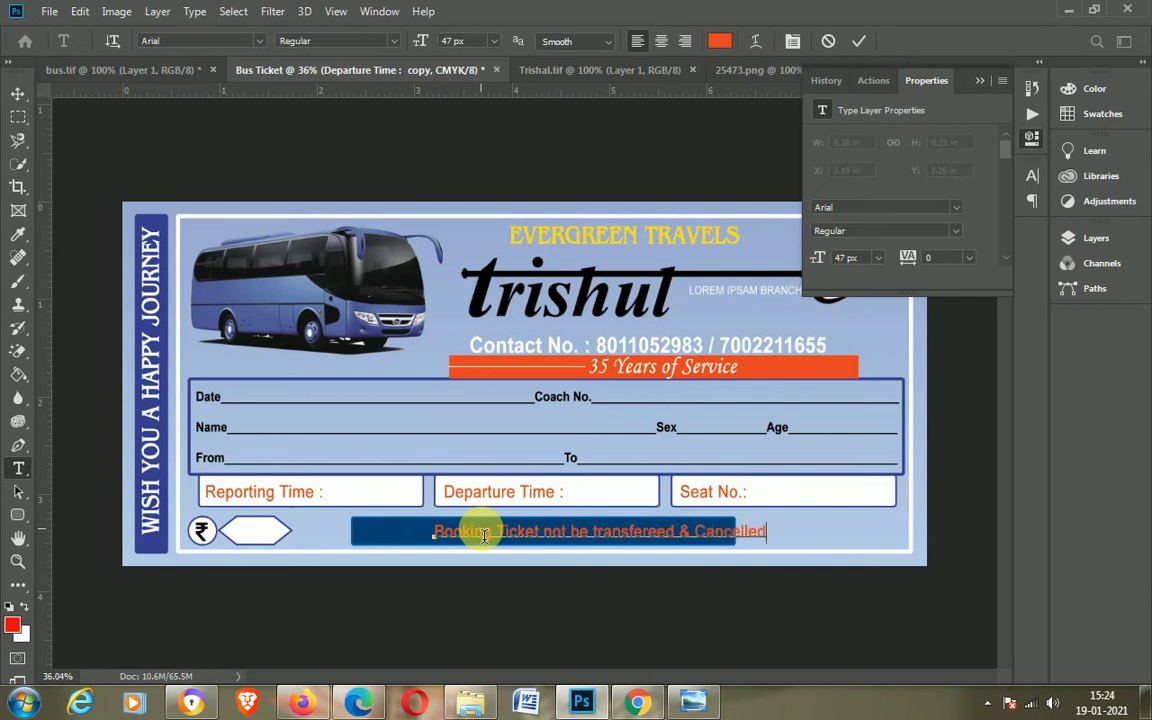
click(18, 93)
Step: Reposition the booking text and trim the banner's right end slightly with guides shown
drag(648, 538, 596, 535)
key(ctrl+semicolon)
click(722, 533)
key(ctrl+t)
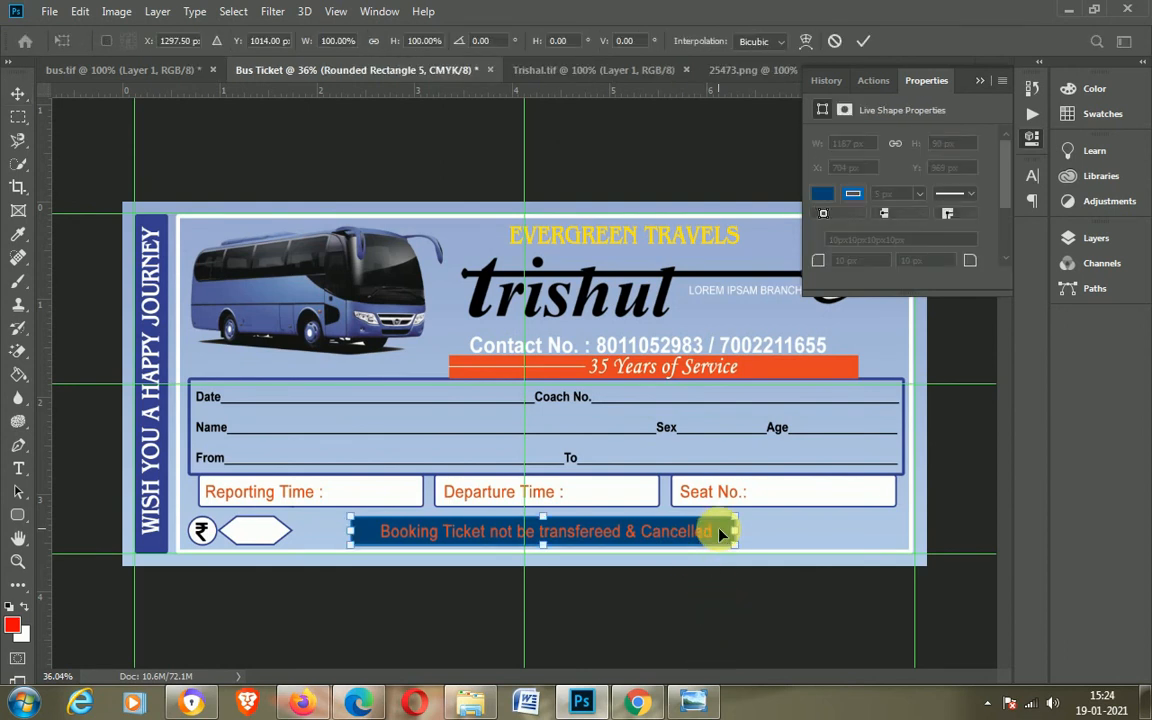
drag(722, 533, 710, 532)
key(Return)
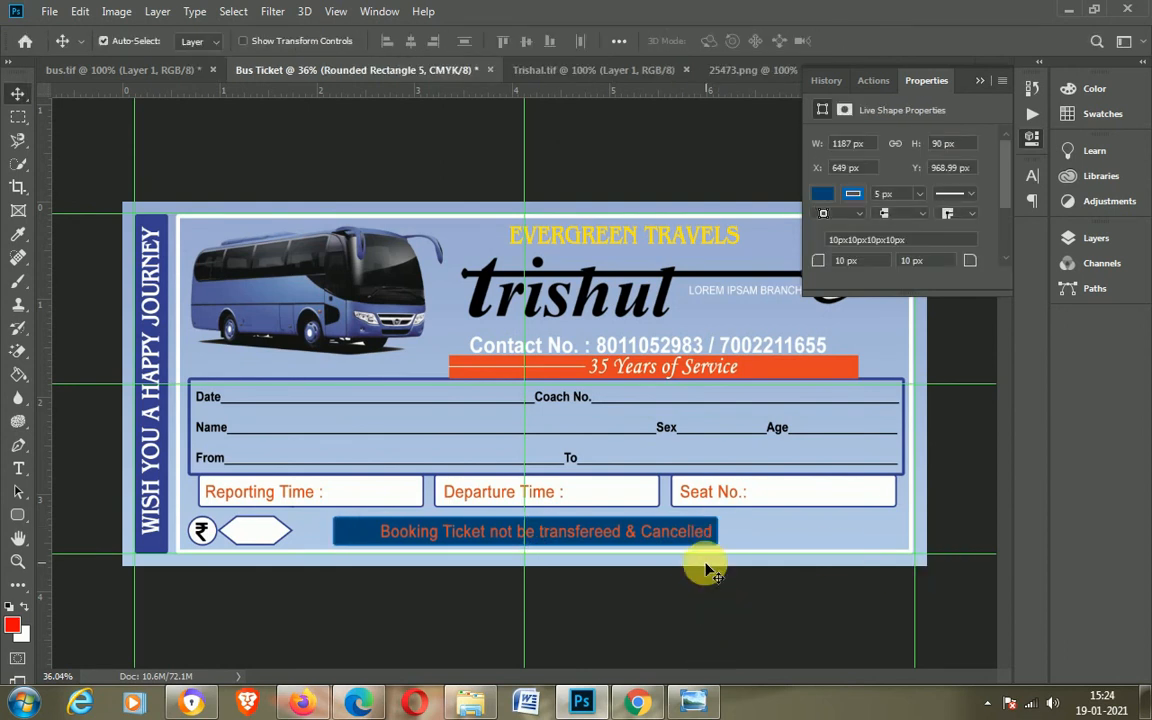
Step: Nudge the booking text left to centre it within the banner
click(576, 545)
key(ctrl+t)
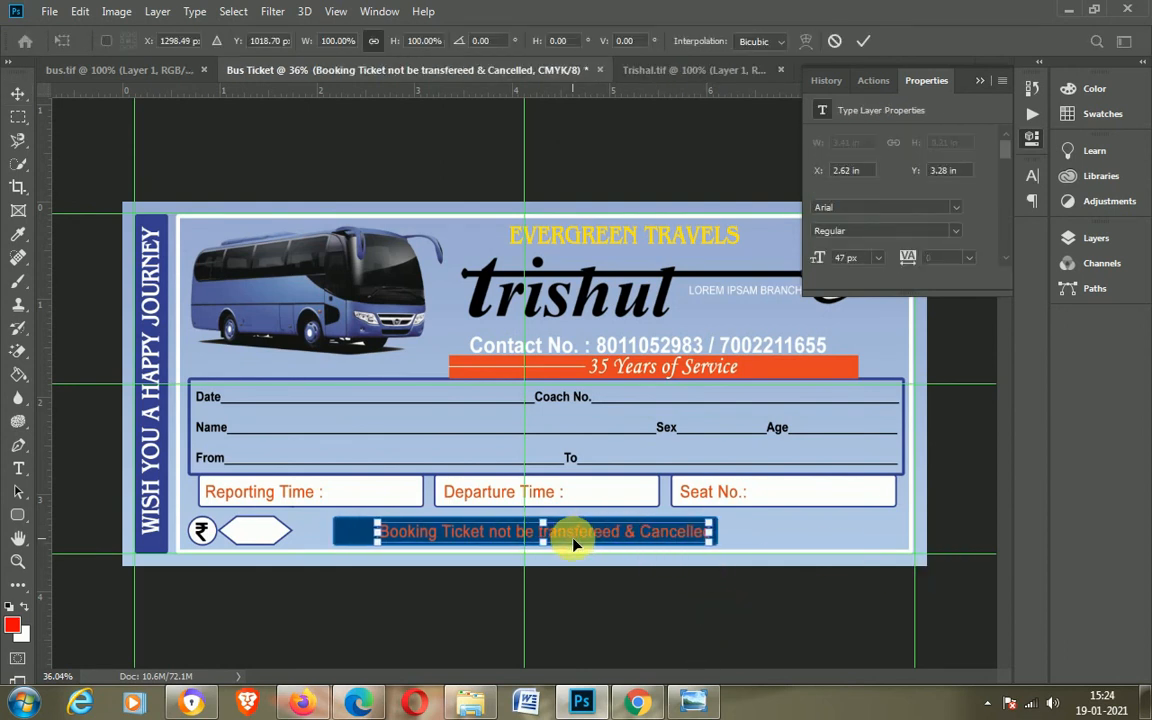
key(Left)
key(Left)
key(Left)
key(Left)
key(Left)
key(Left)
key(Left)
key(Left)
key(Left)
key(Left)
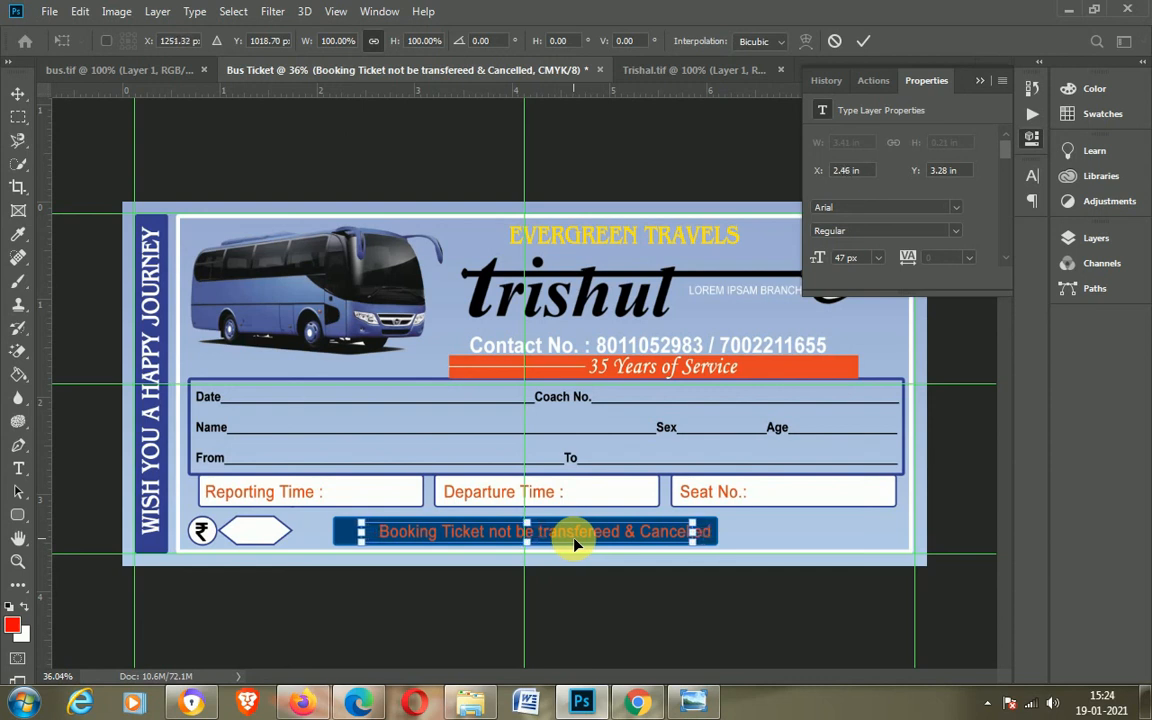
key(Return)
Step: Color the banner text yellow and hide the guides
double_click(576, 545)
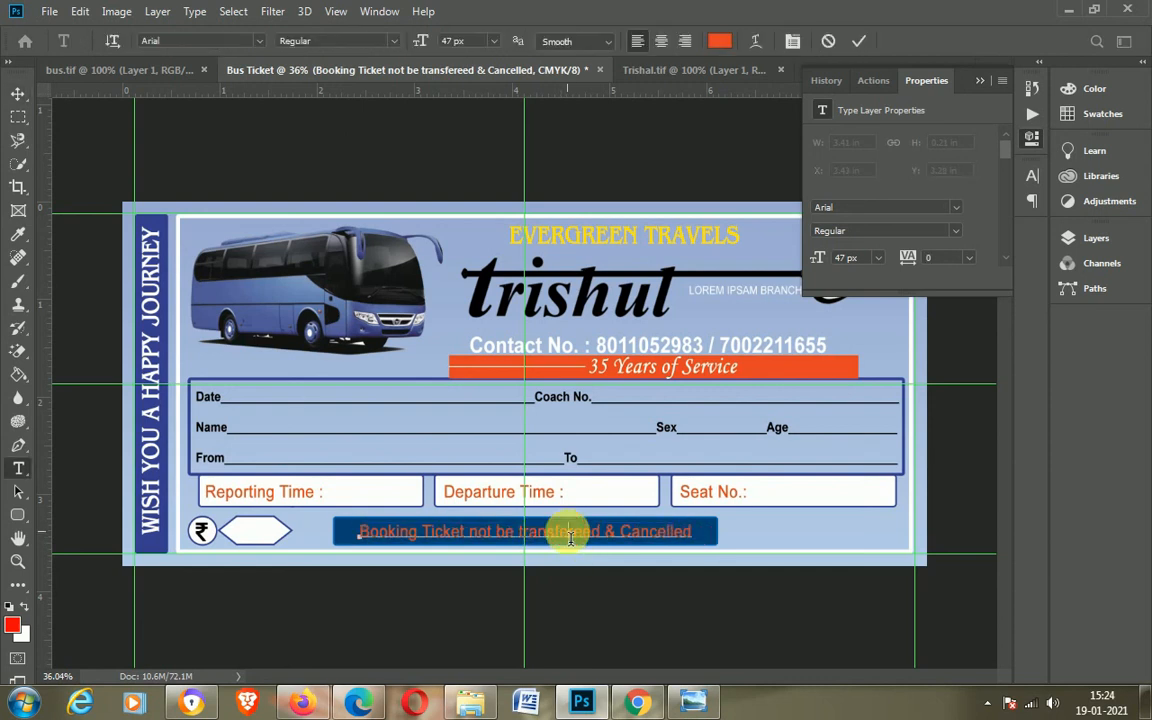
click(1100, 113)
click(858, 41)
key(ctrl+semicolon)
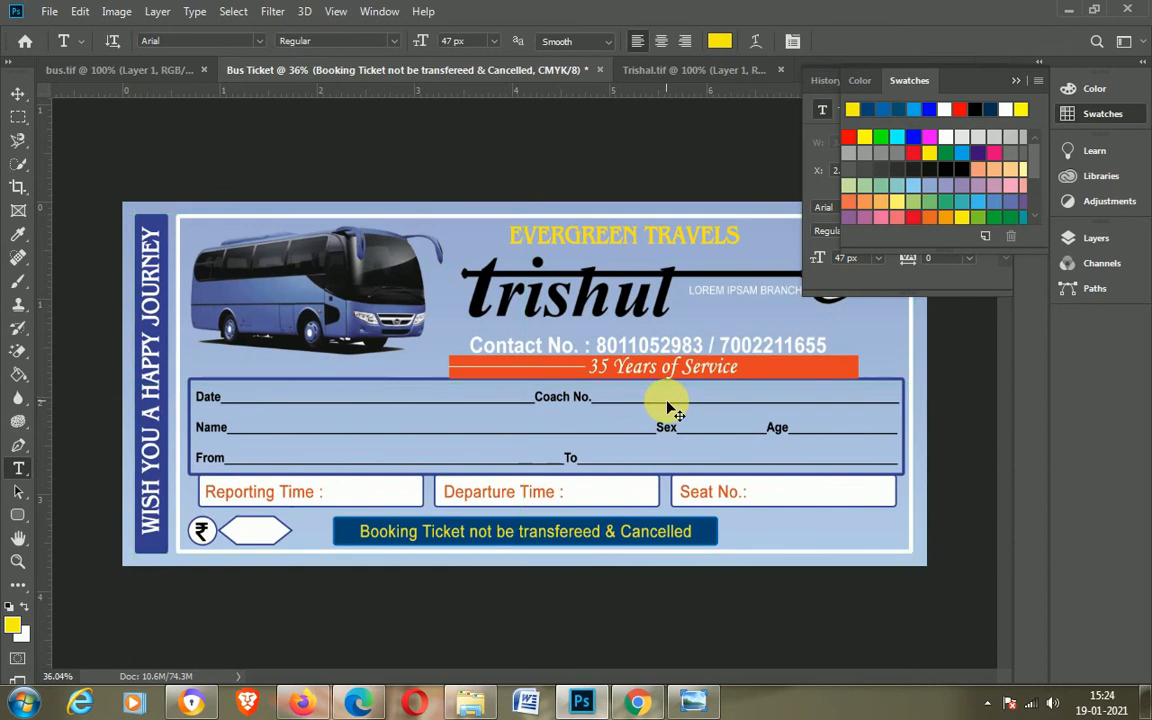
click(1016, 82)
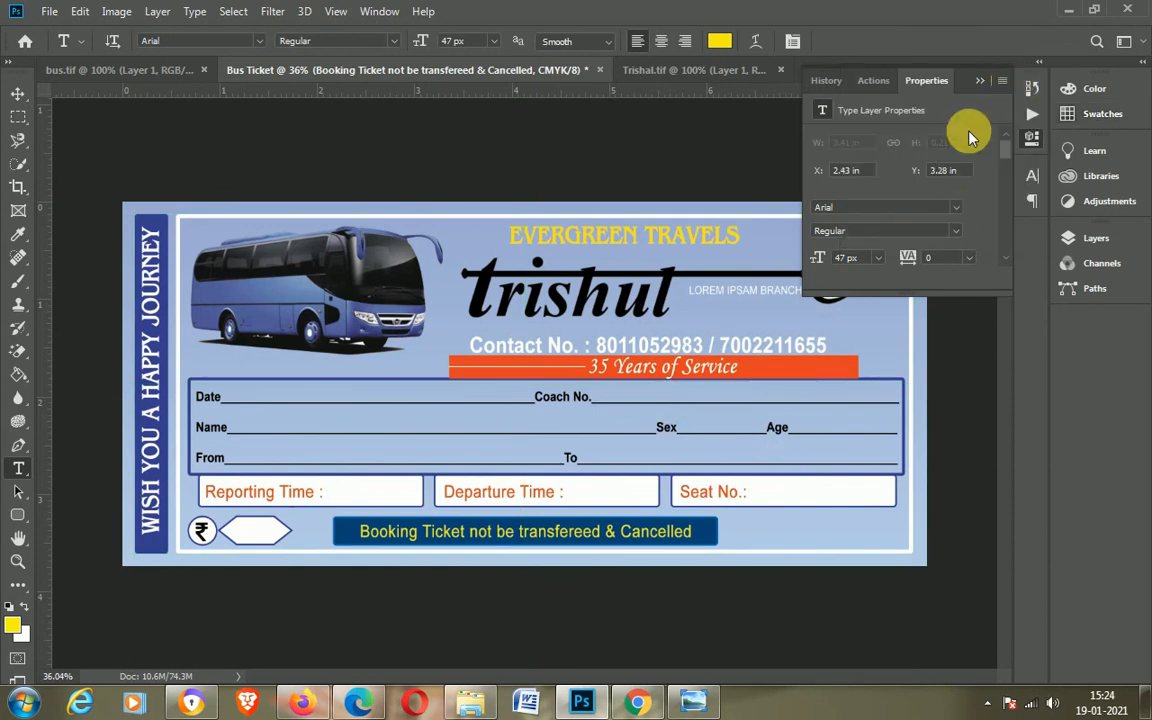
click(980, 80)
key(v)
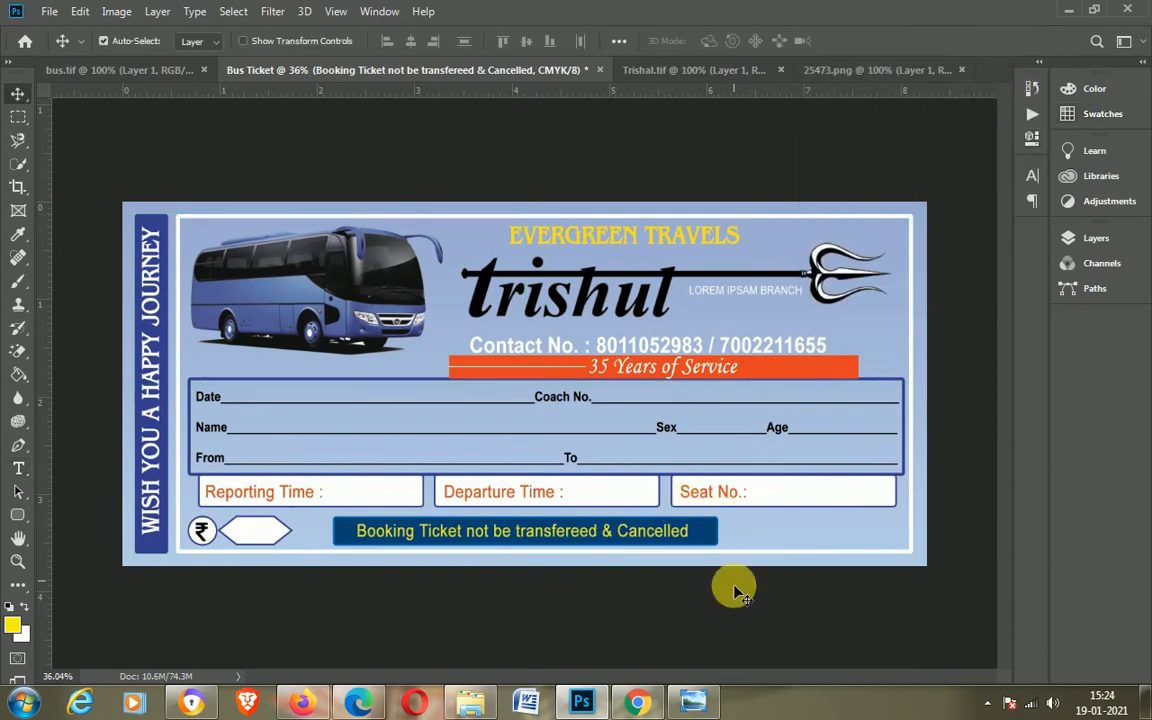
scroll(766, 601, up, 2)
scroll(768, 602, down, 1)
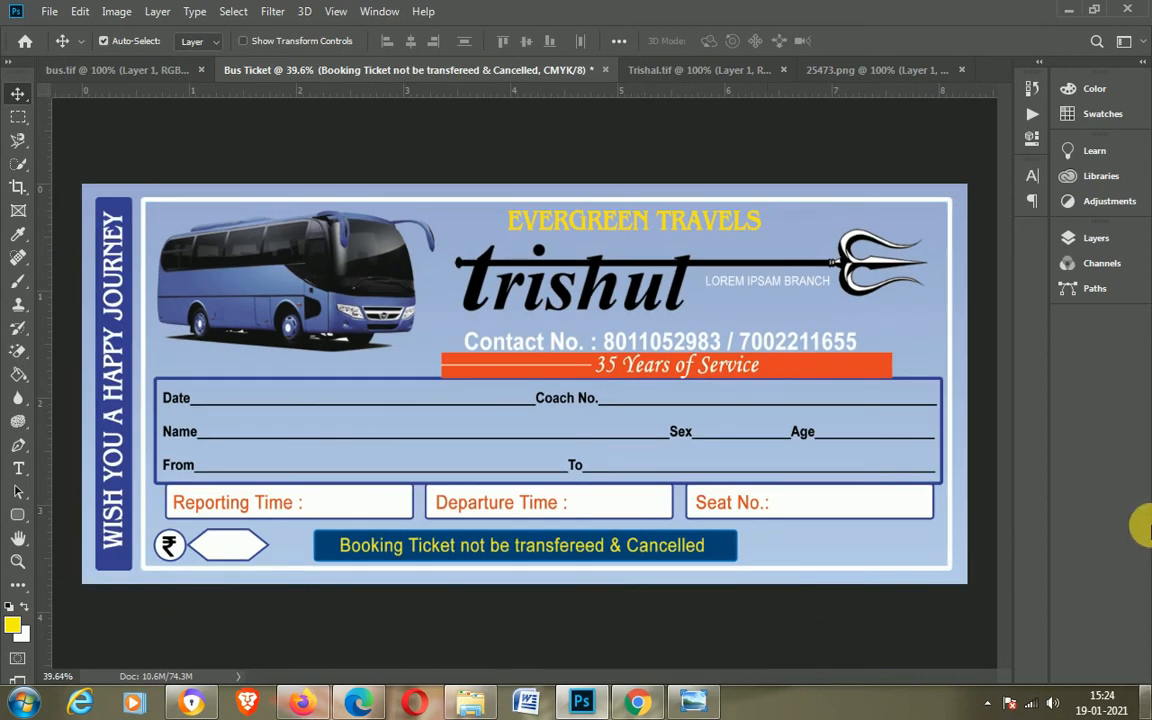
Step: Add the text "Signature" in dark red and move it to the ticket's lower right corner
click(268, 512)
key(t)
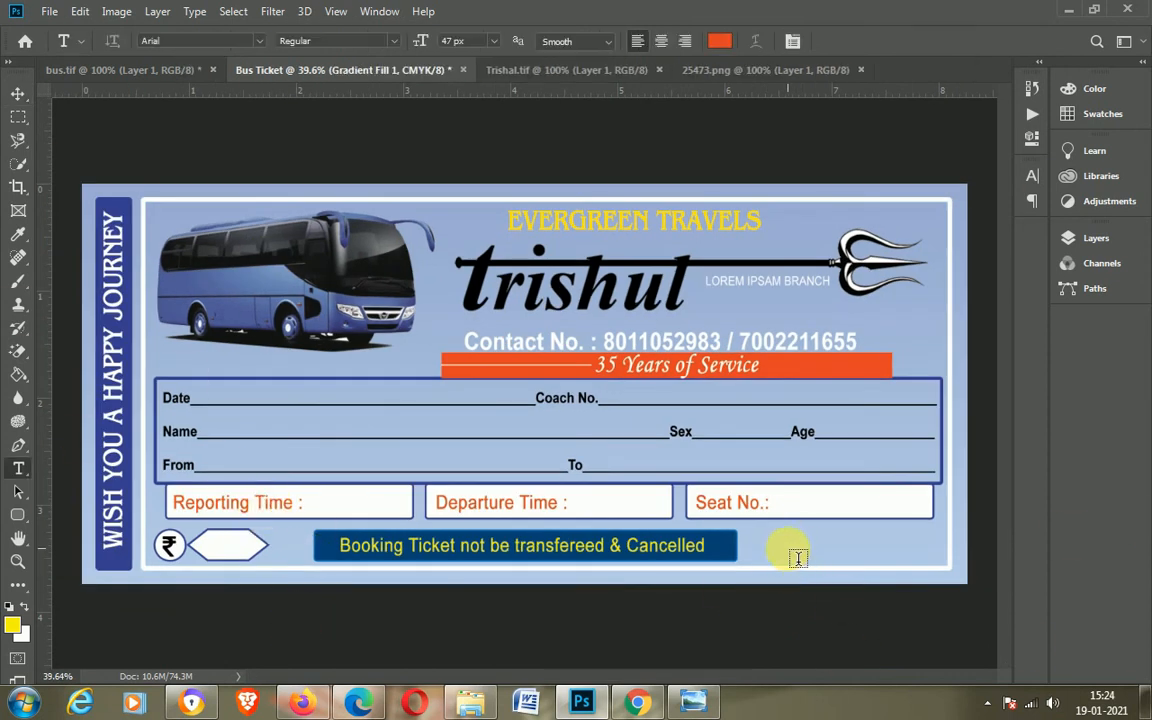
click(788, 550)
text(Signature)
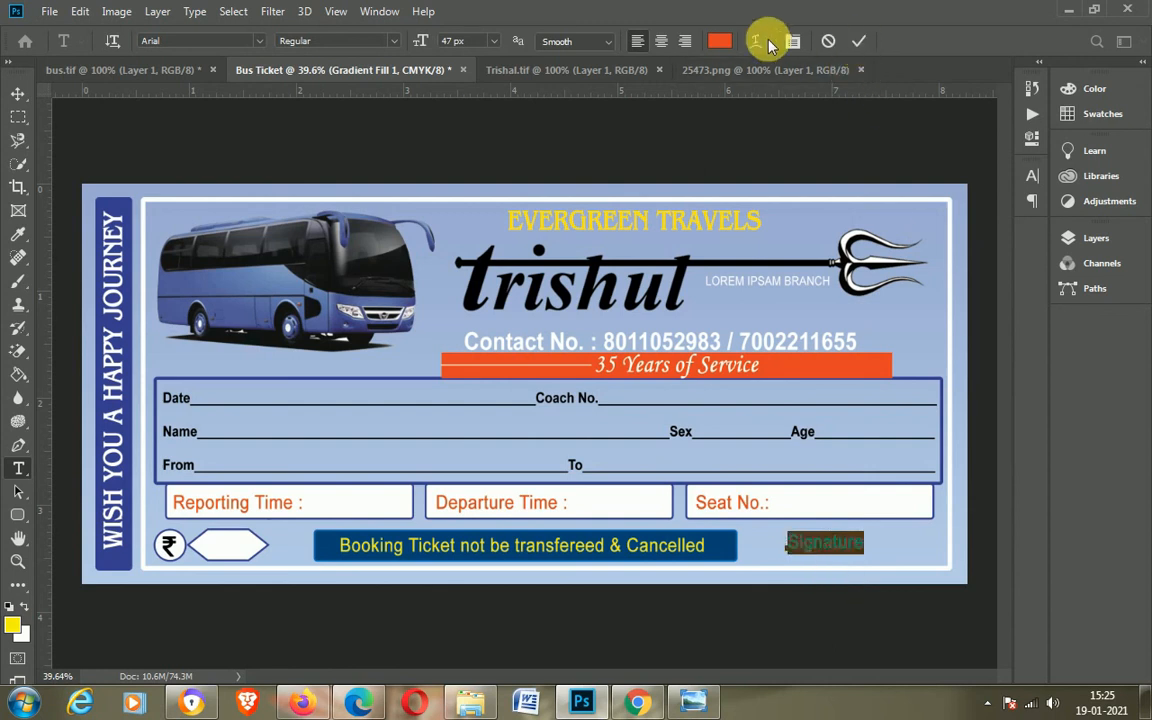
click(720, 40)
click(826, 400)
click(1010, 303)
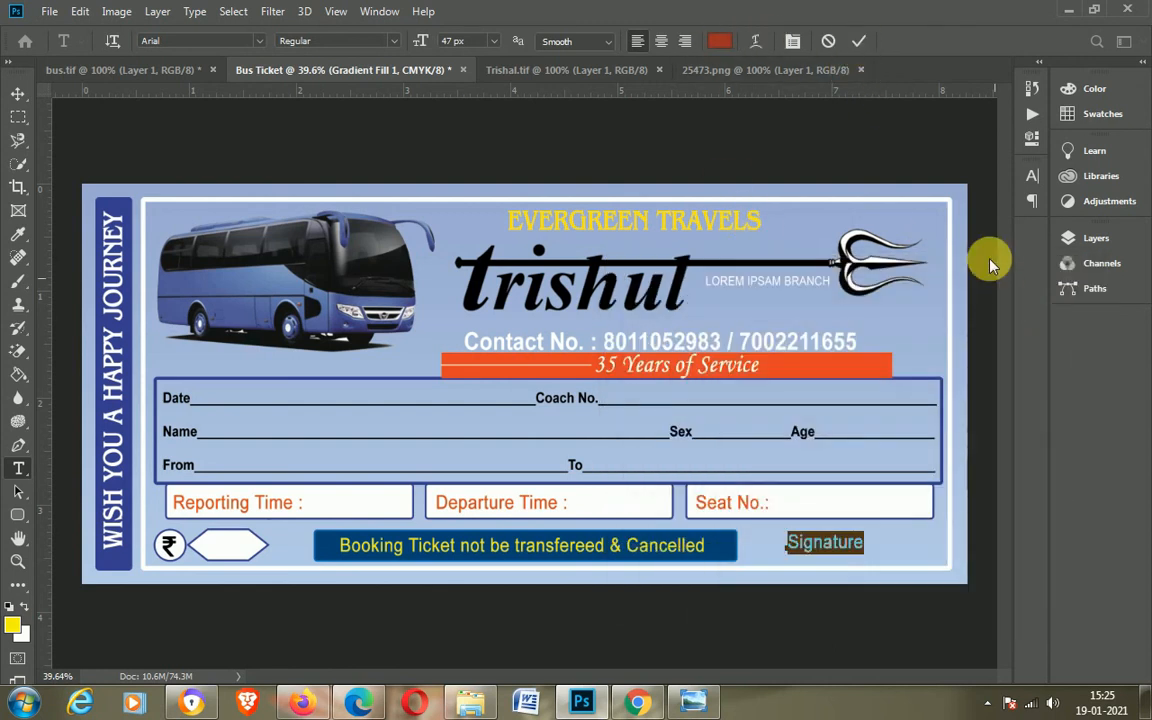
click(858, 40)
key(v)
drag(843, 545, 902, 556)
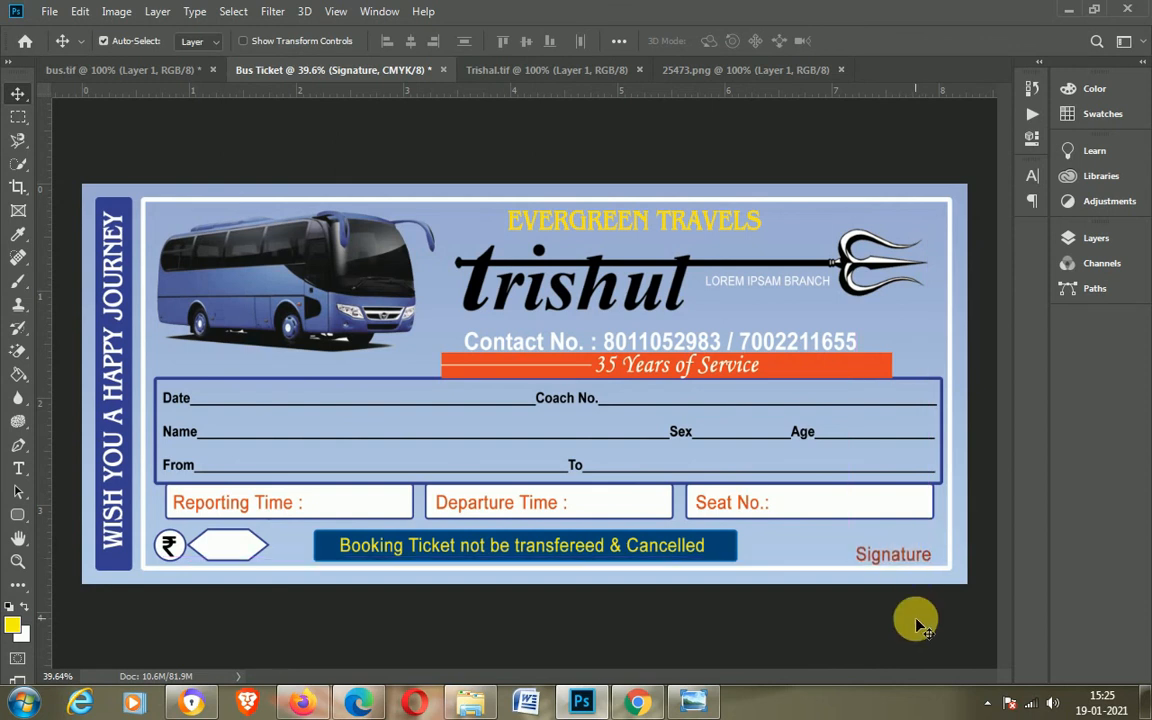
Step: Reduce the Signature text to 43 px and recolor it bright red
double_click(893, 553)
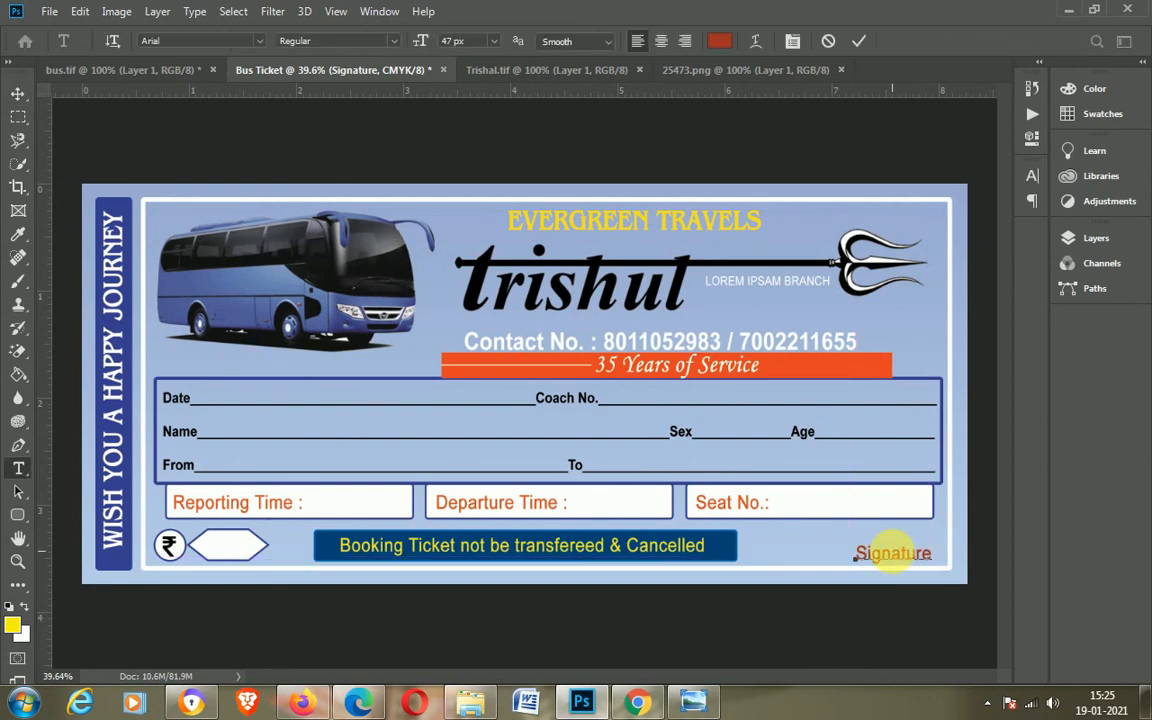
click(856, 41)
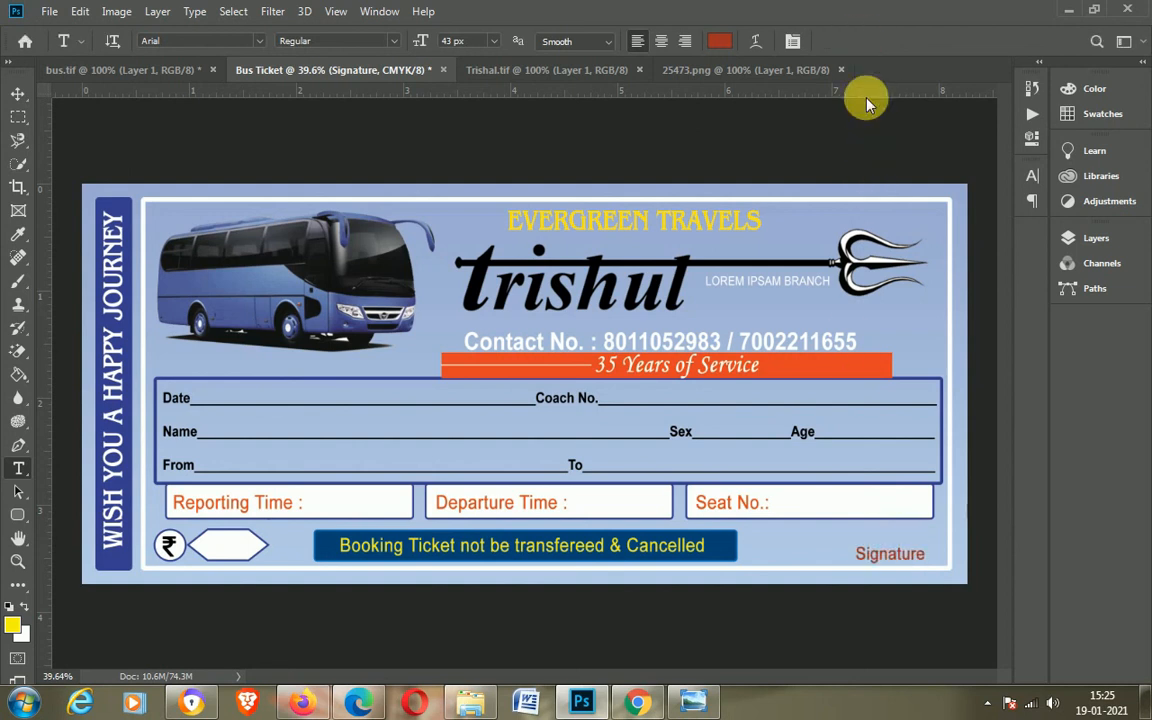
key(v)
double_click(889, 555)
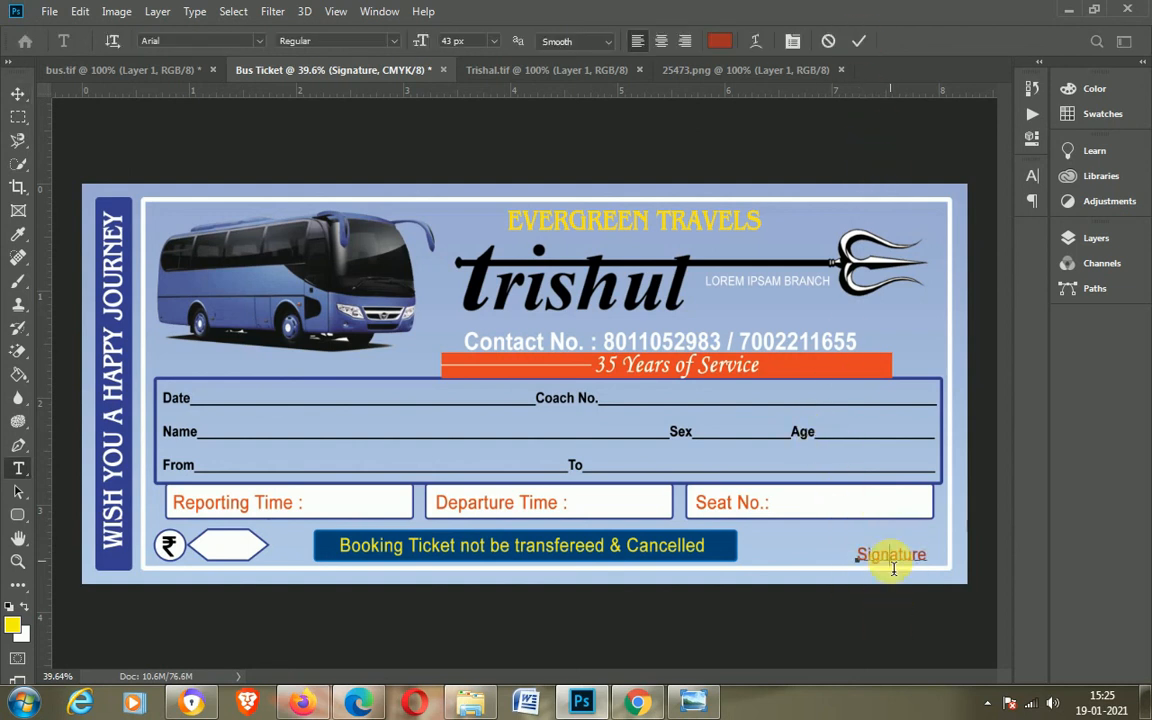
click(1100, 113)
click(848, 136)
click(858, 41)
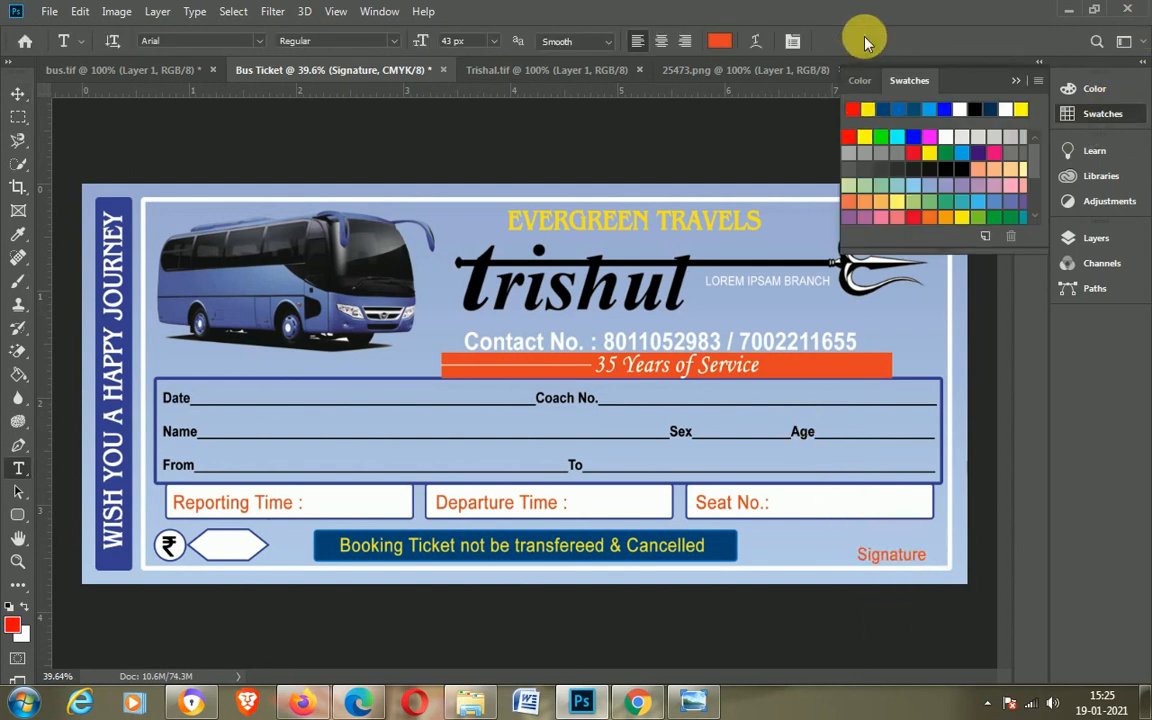
key(ctrl+minus)
scroll(725, 510, up, 1)
click(1015, 81)
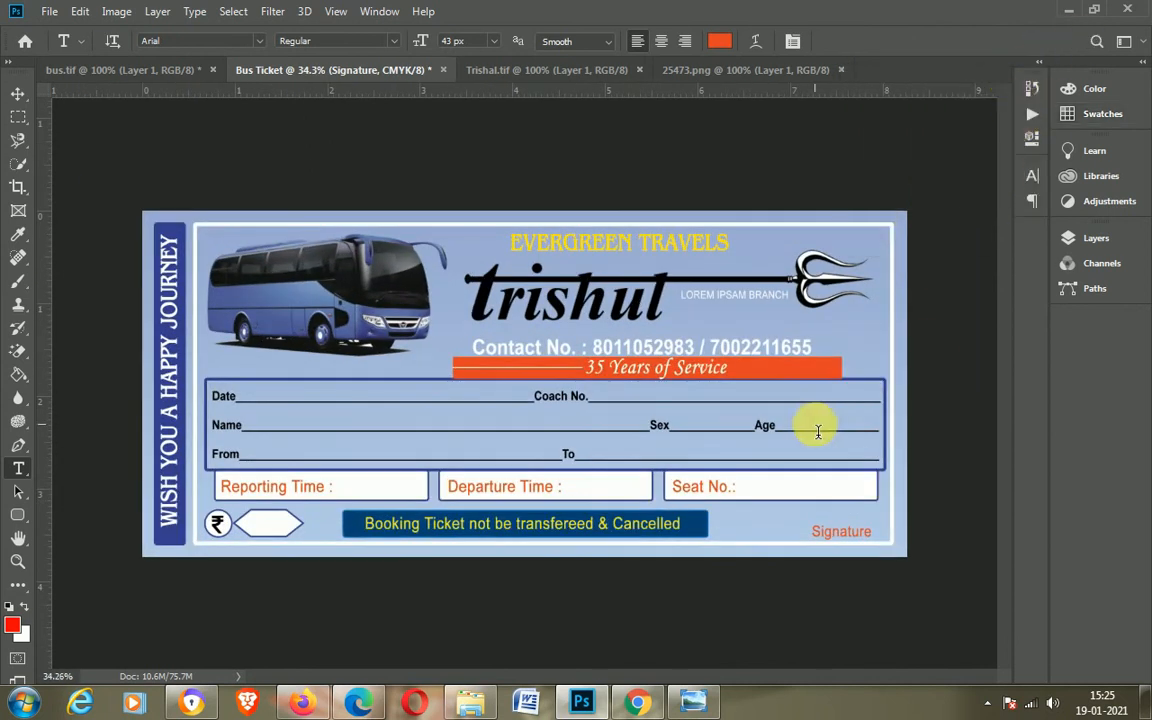
scroll(748, 448, up, 2)
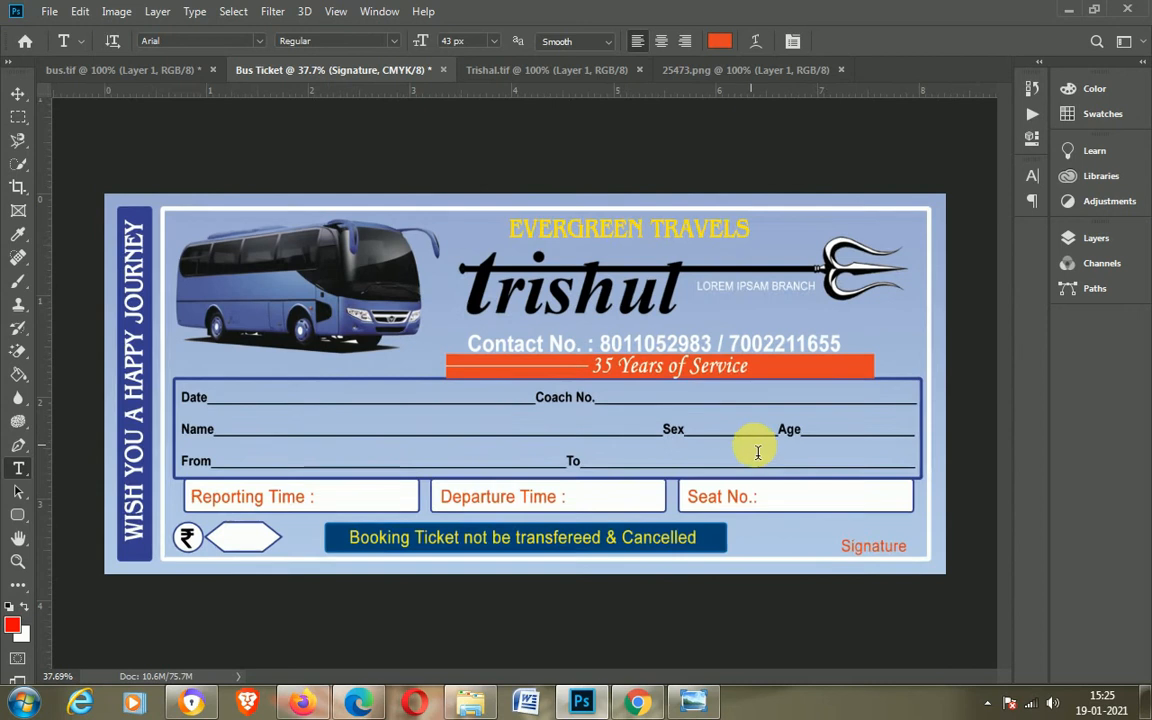